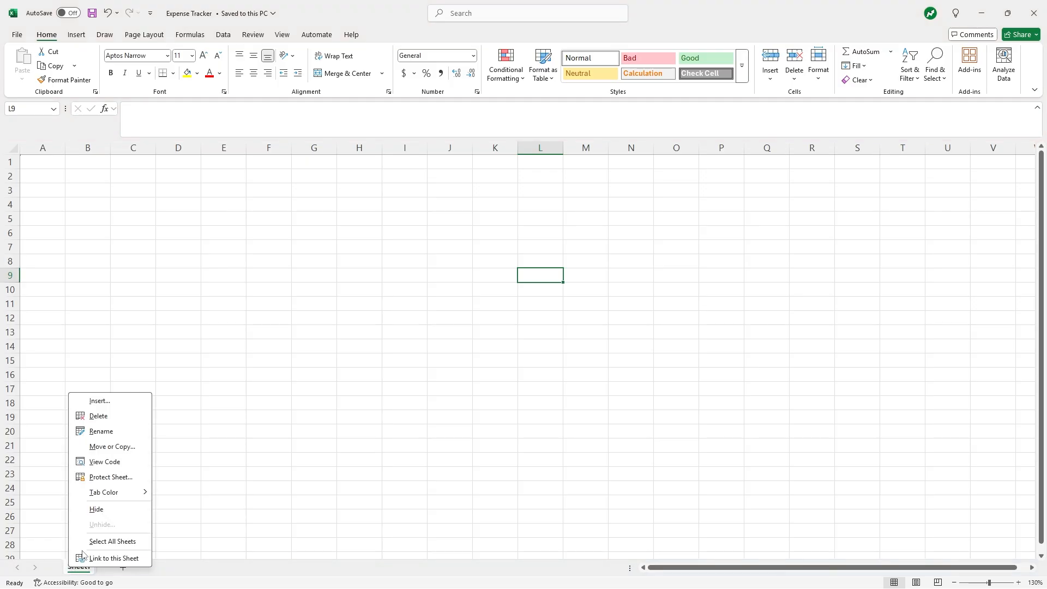
- Rename the first sheet to 'Accounts' and widen column A
click(98, 431)
text(Accounts)
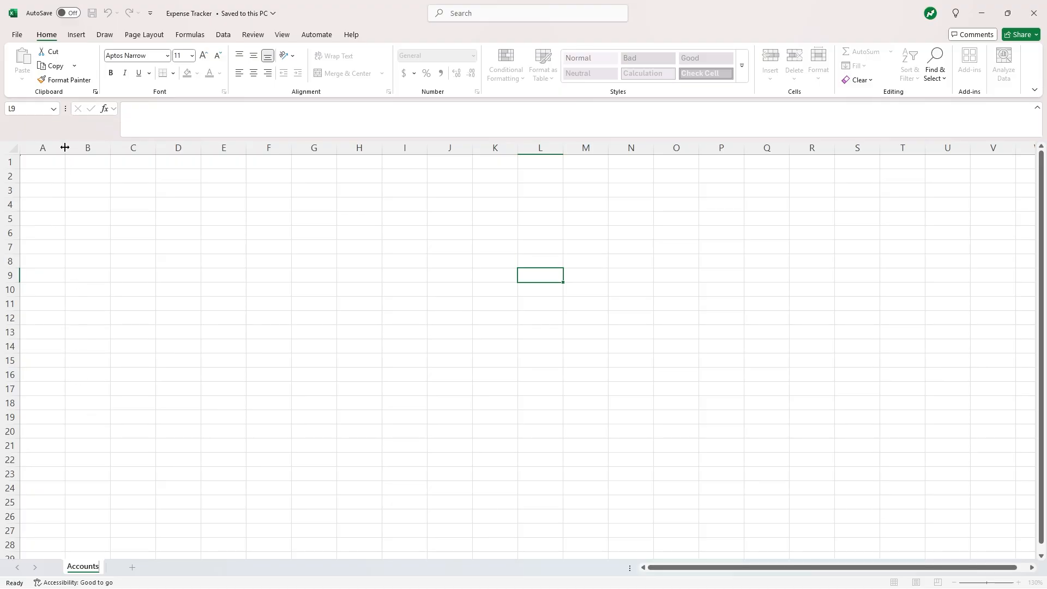
drag(65, 147, 114, 147)
- Enter the heading Accounts in A1, then Work Revenue, Dividend Revenue and Other Revenue below it
click(72, 163)
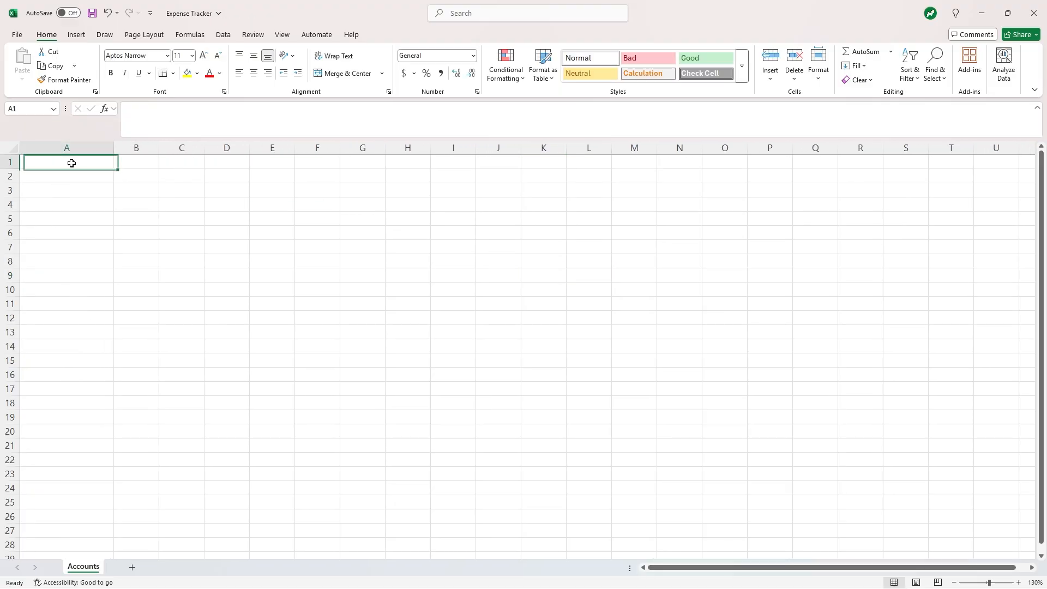
text(Accounts)
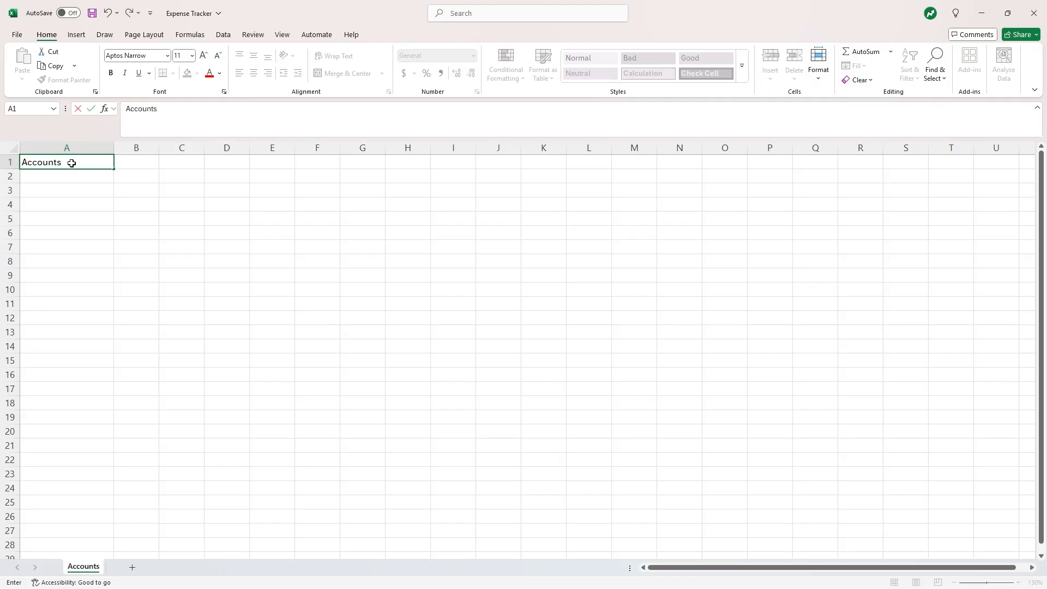
key(Return)
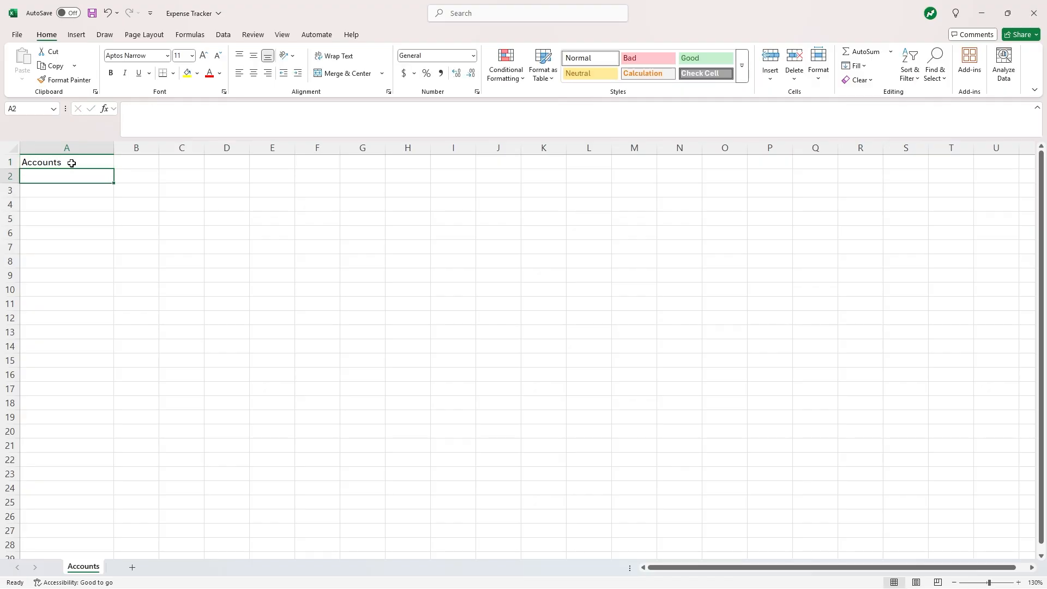
text(Work Revenue)
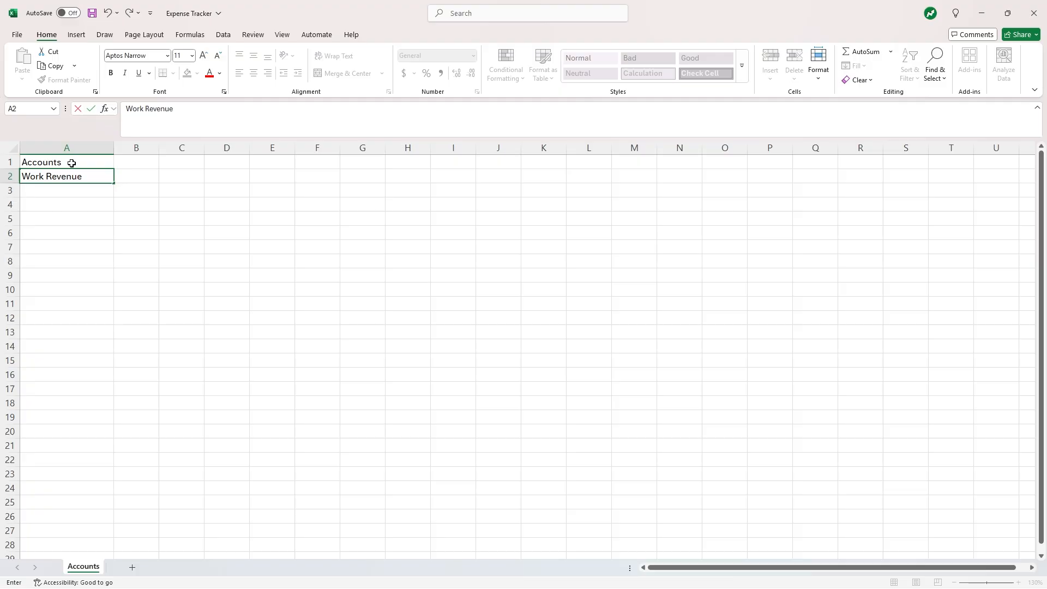
key(Return)
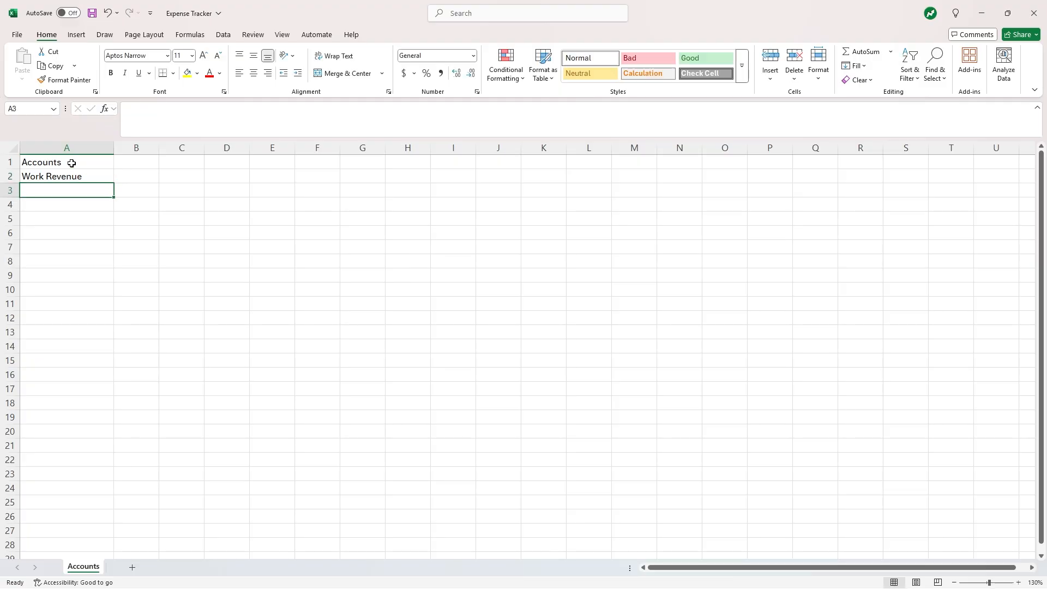
text(Dividend )
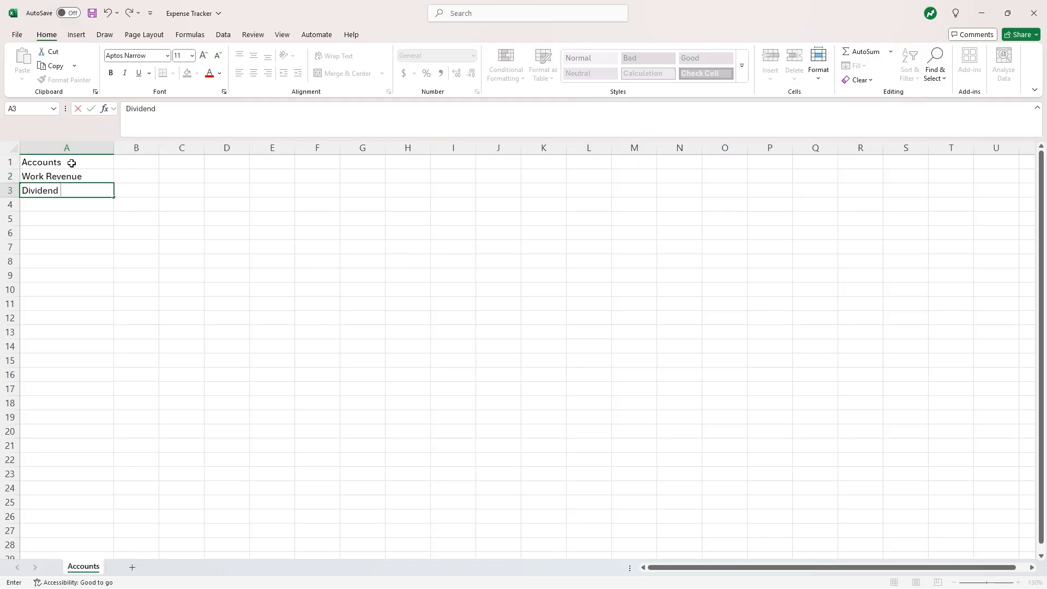
text(Revenue)
key(Return)
text(Other)
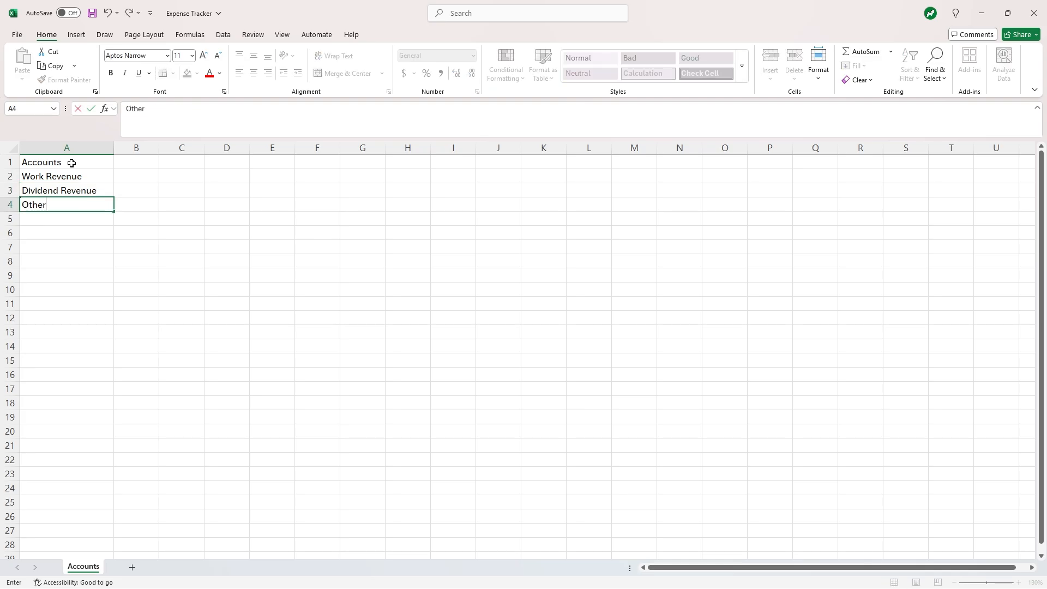
text( Revenue)
key(Return)
- Add Gas, Groceries, Clothing, Utilities and Other Expense in A5:A9
text(Ga)
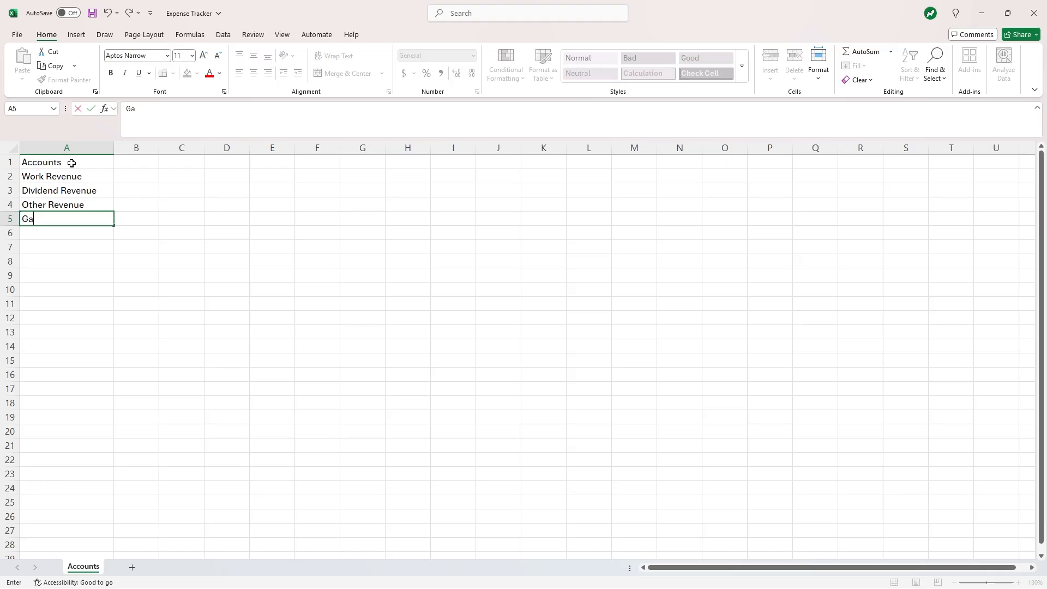
text(s Expense)
key(Return)
text(Groce)
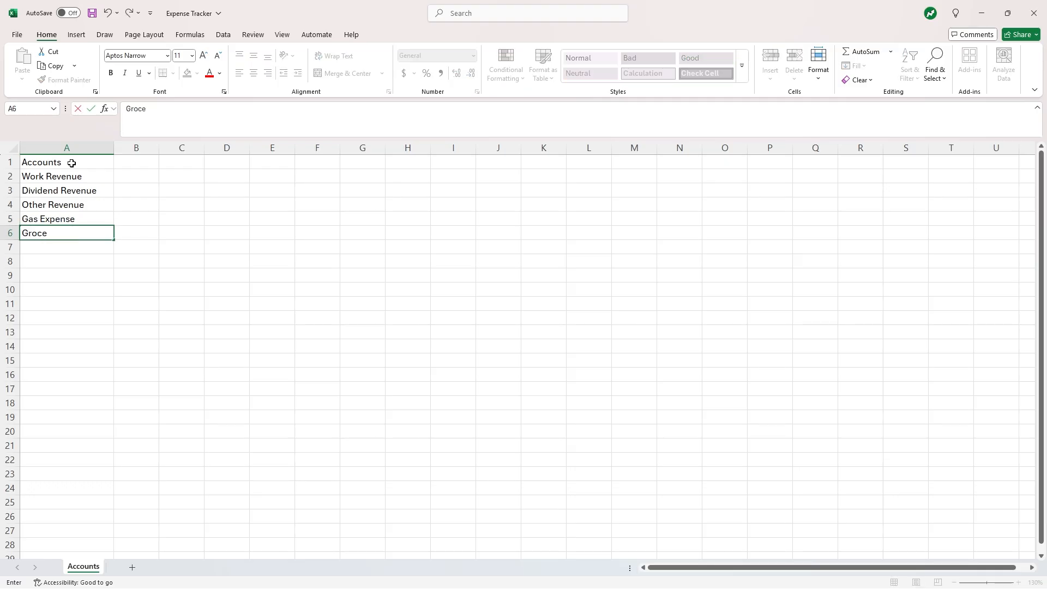
text(ries Expense)
key(Return)
text(Cloth)
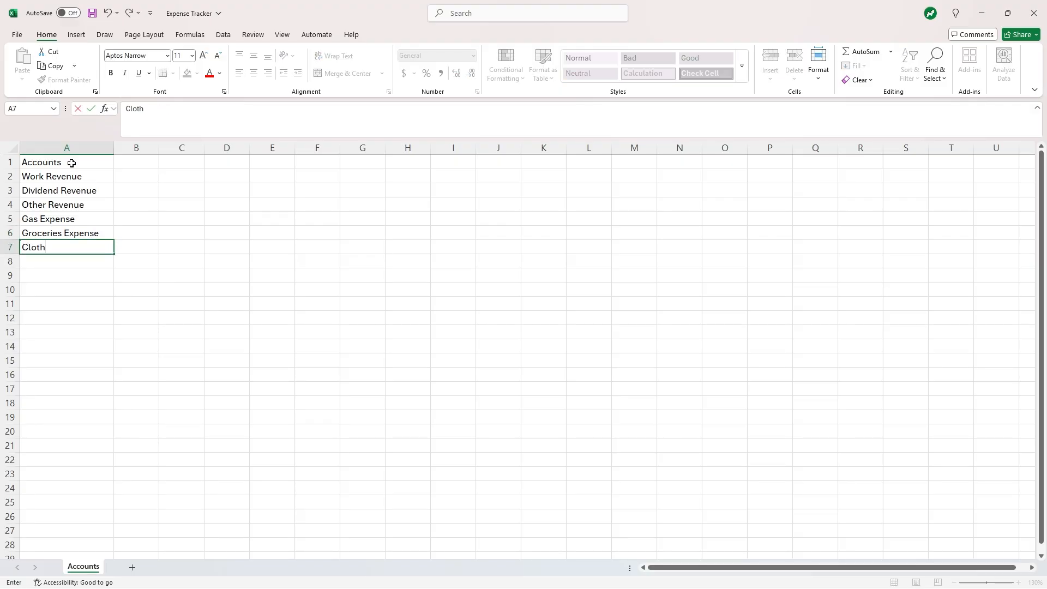
text(ing Expense)
key(Return)
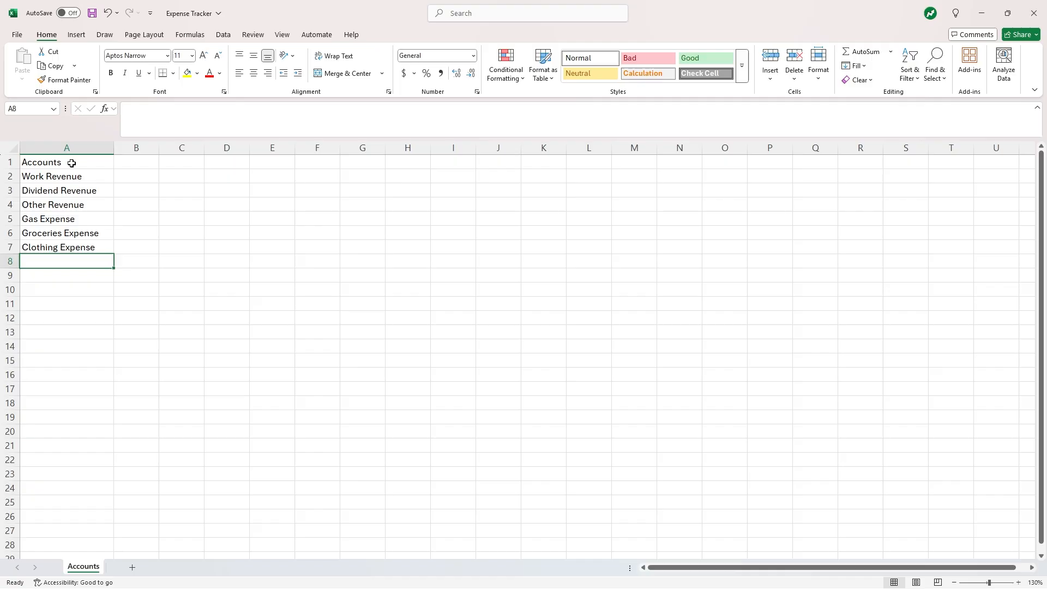
text(Utiliti)
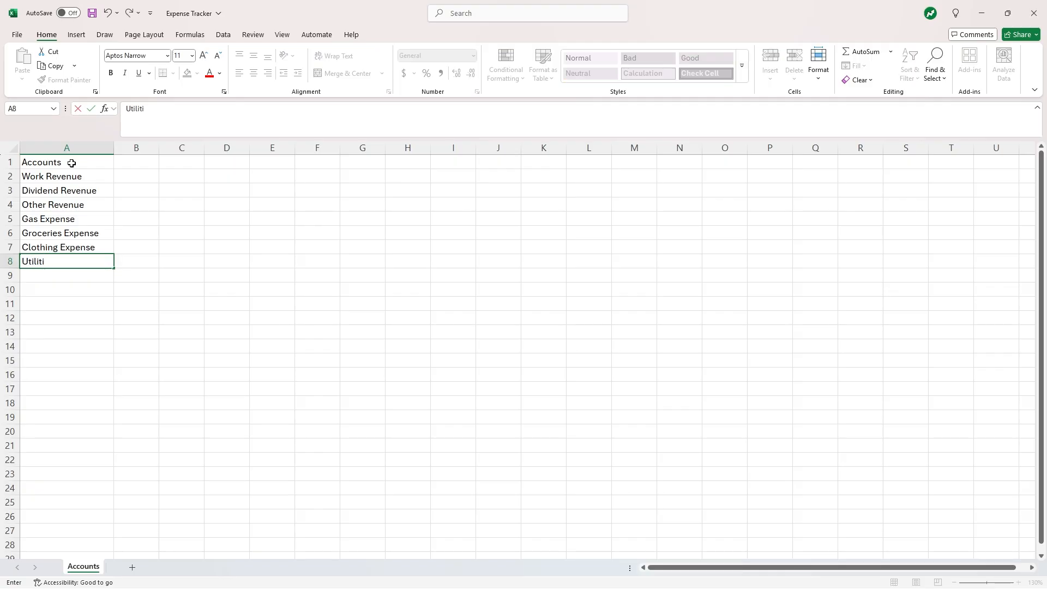
text(es Expense)
key(Return)
text(Other Expen)
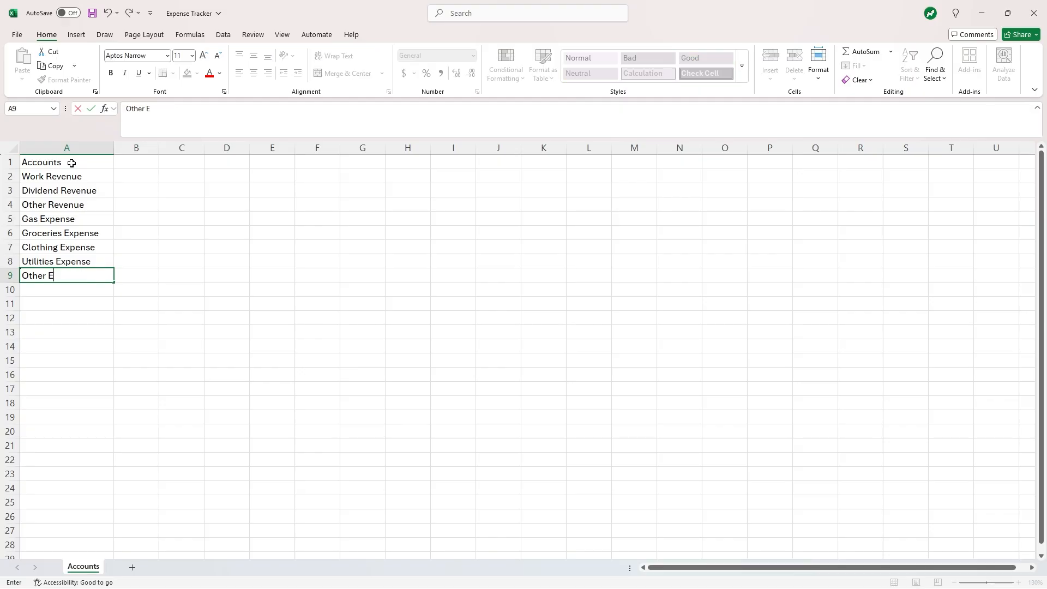
key(Tab)
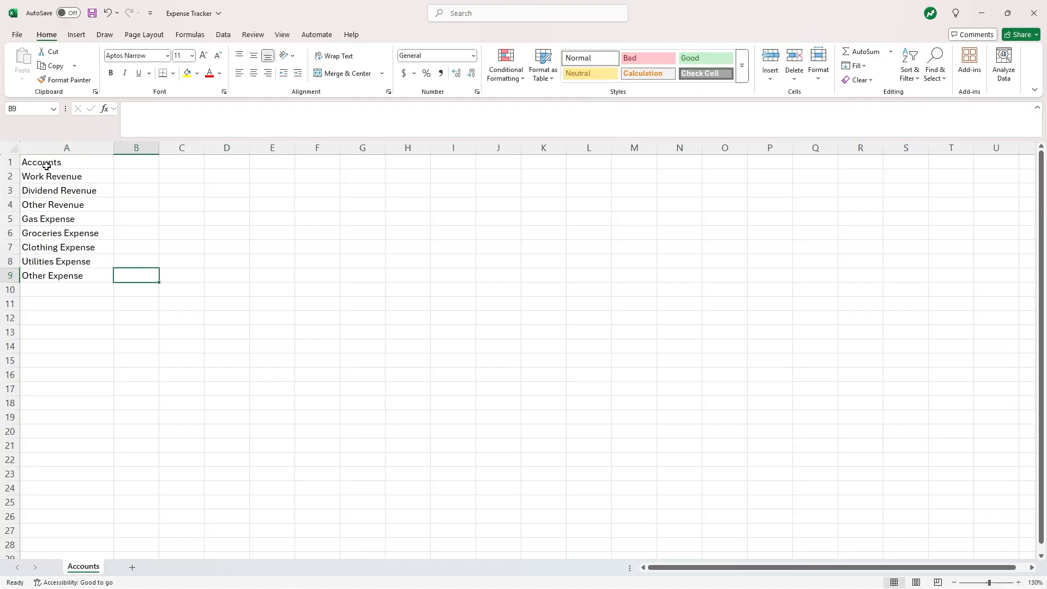
- Bold the Accounts heading and apply All Borders to A1:A9
click(6, 160)
key(ctrl+b)
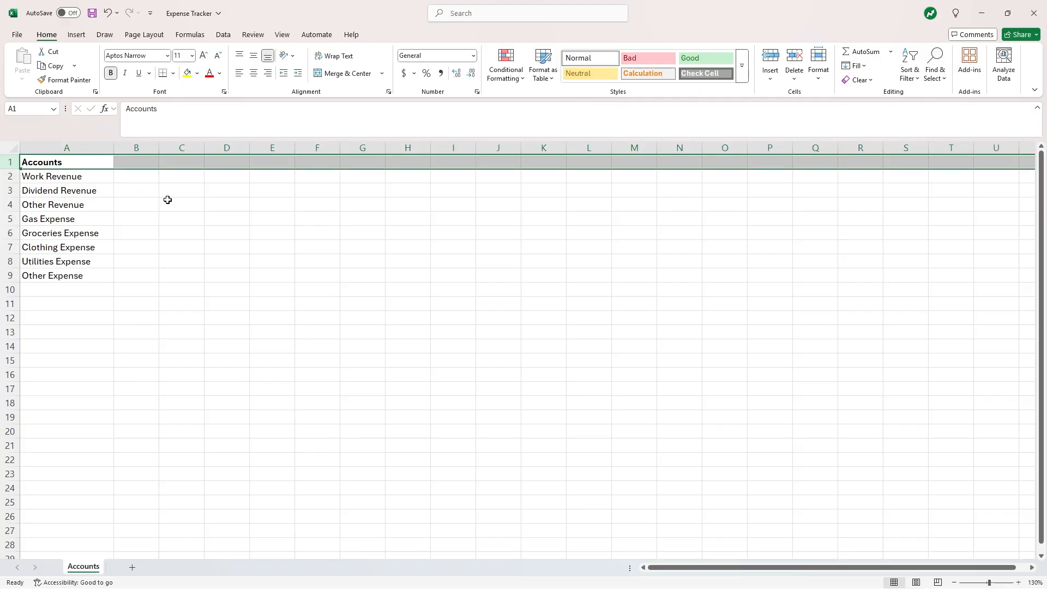
click(166, 200)
drag(76, 163, 86, 274)
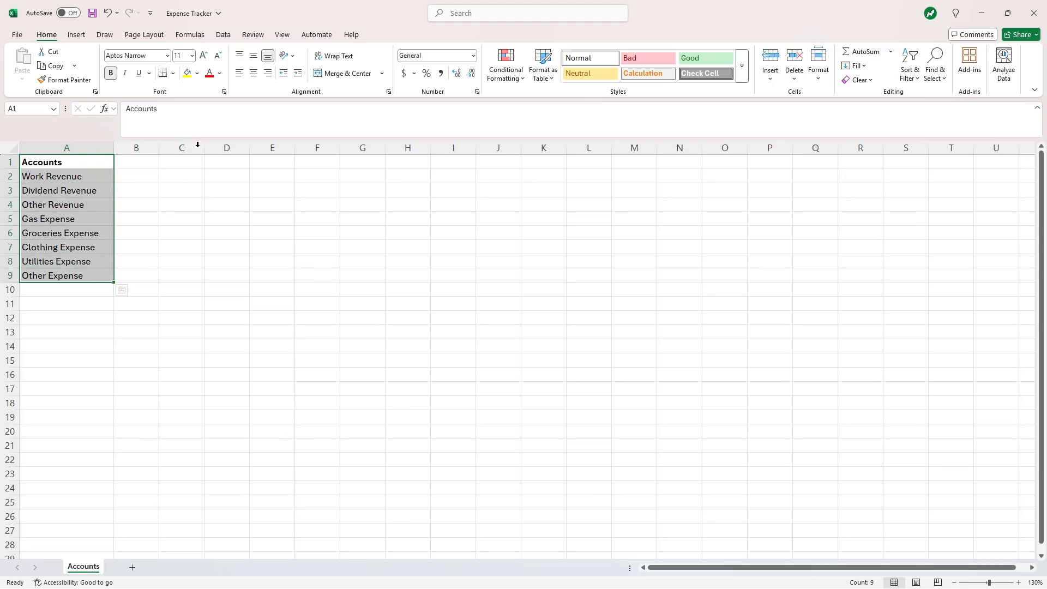
click(173, 73)
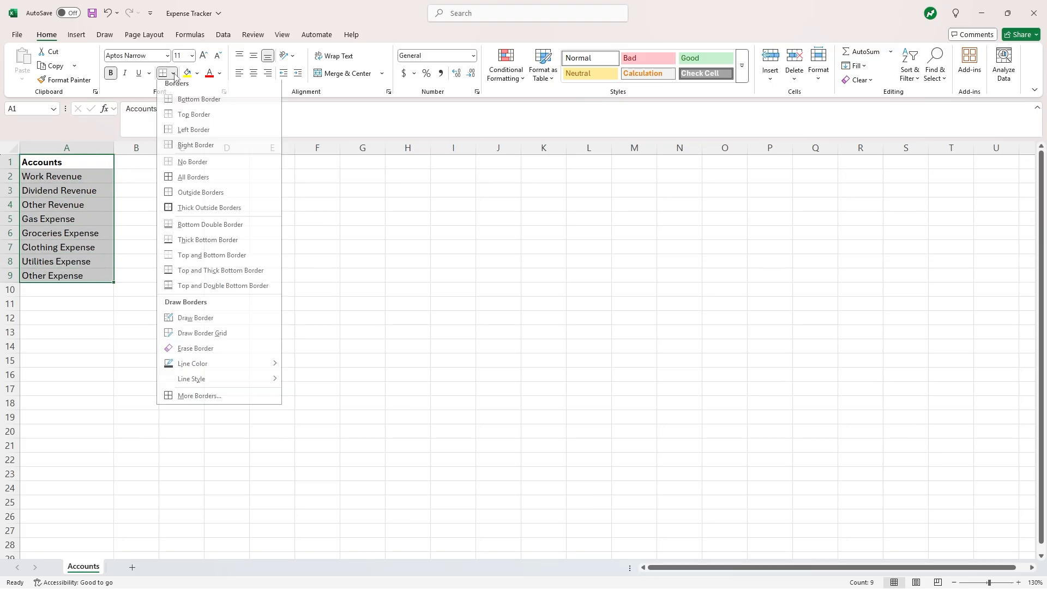
click(191, 177)
click(153, 182)
- Fill A1 light grey, the revenue rows A2:A4 light green and the expense rows A5:A9 light orange
click(107, 162)
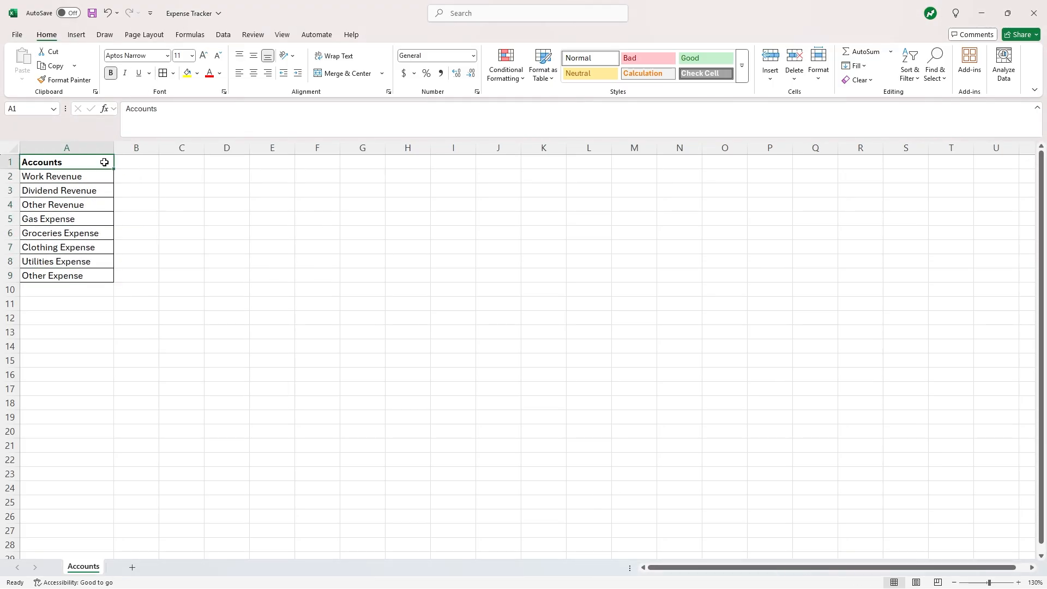
click(197, 74)
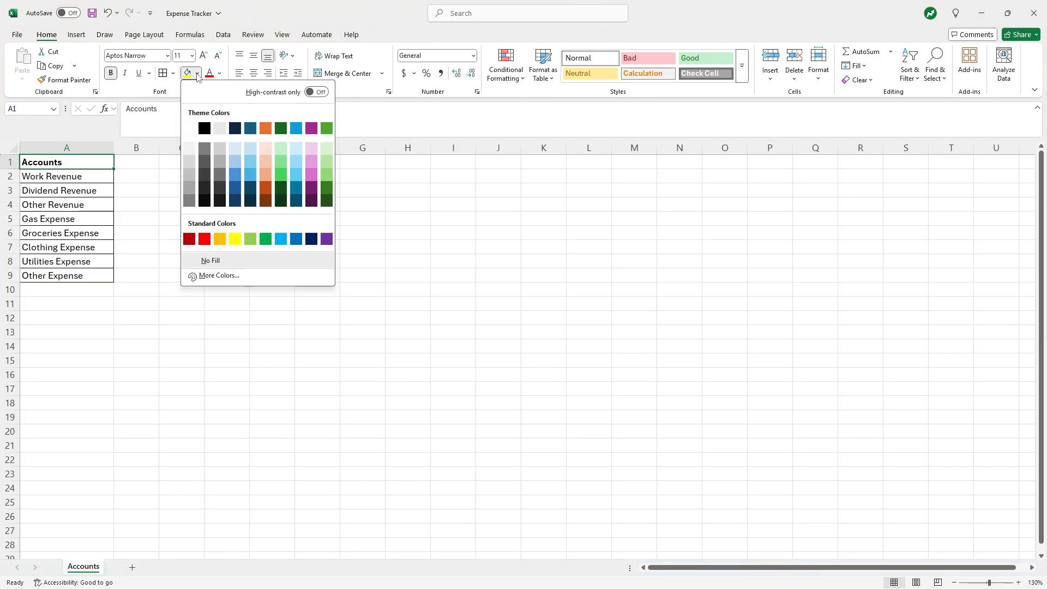
click(191, 163)
click(171, 183)
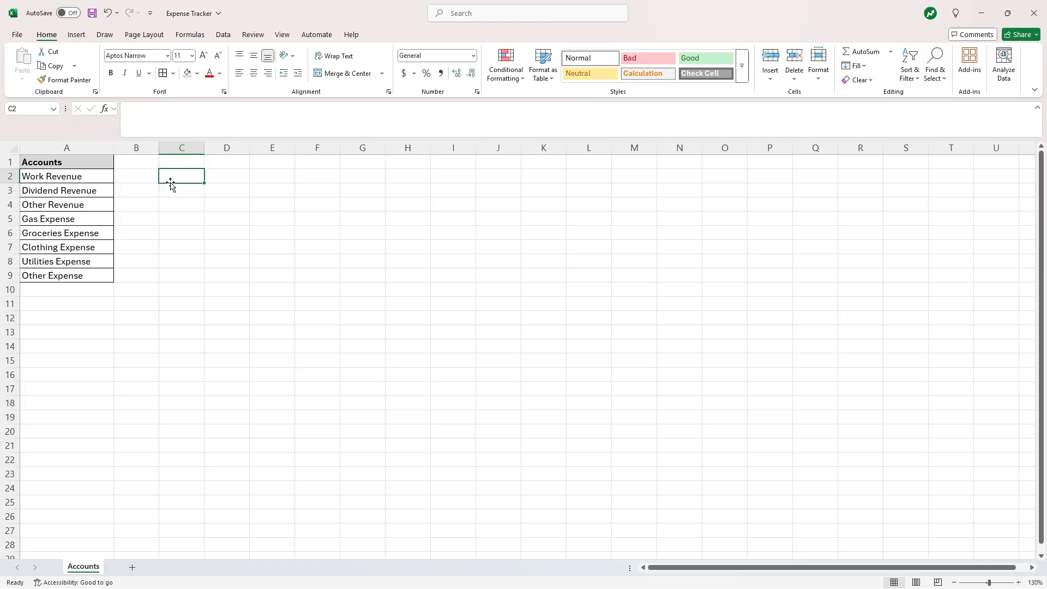
drag(98, 178, 100, 203)
click(197, 73)
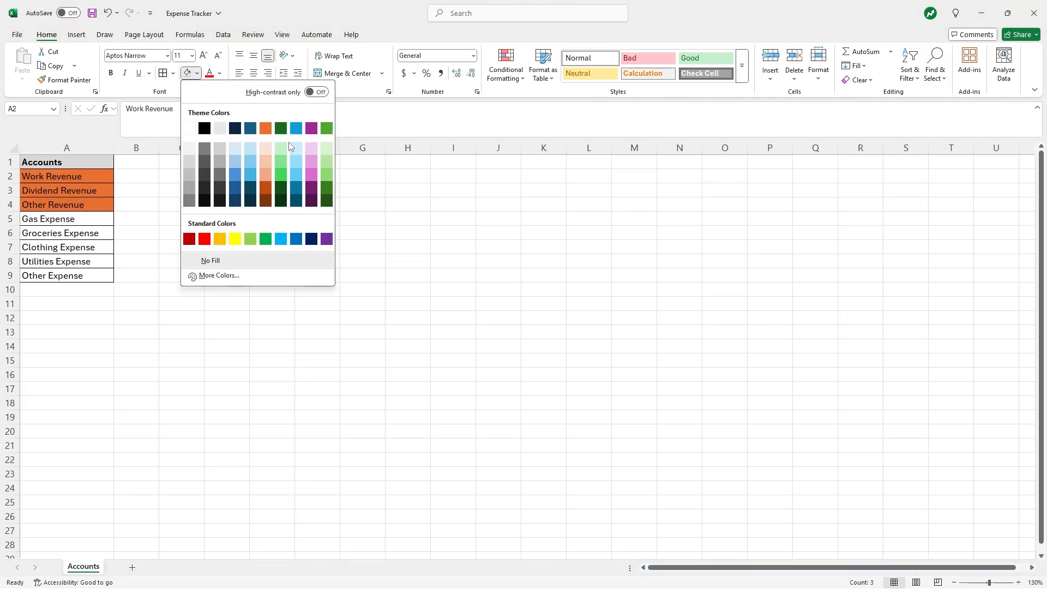
click(324, 146)
drag(76, 219, 84, 274)
click(197, 73)
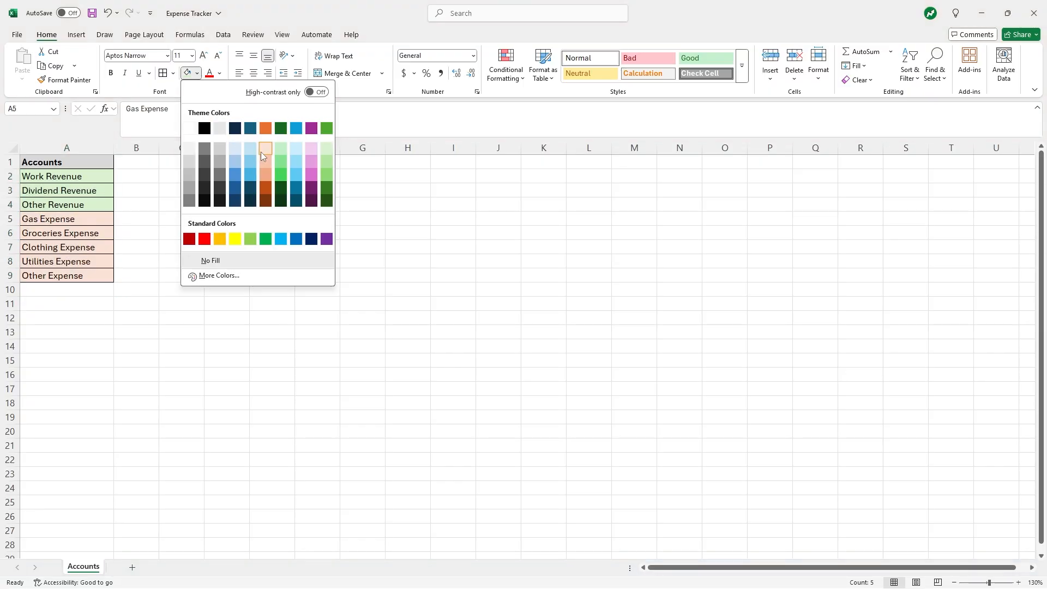
click(262, 155)
click(213, 229)
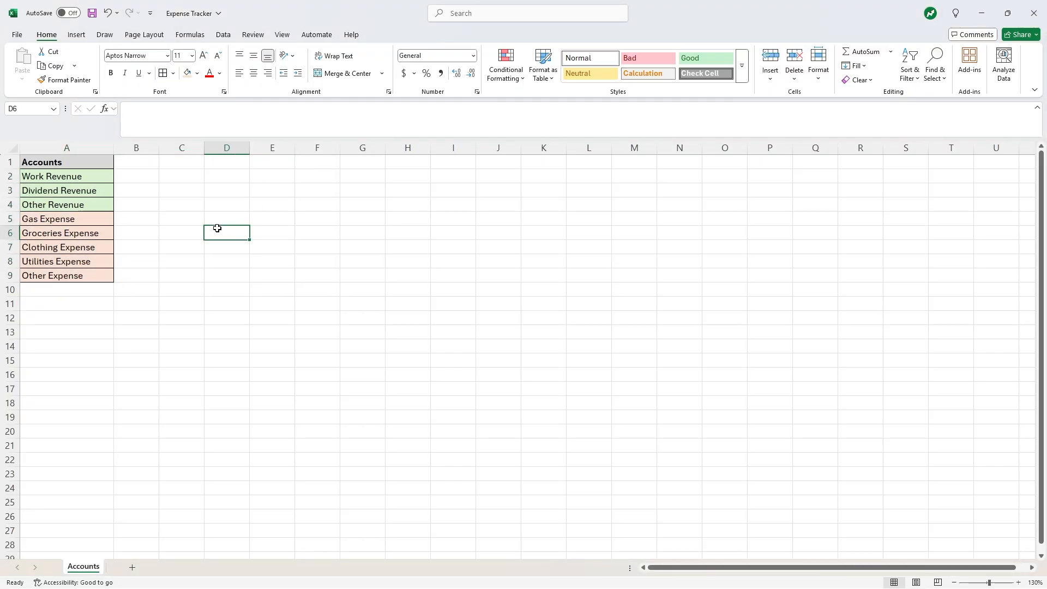
- Insert and undo a blank row 6, then add a new empty Sheet2 after Accounts
right_click(10, 233)
click(44, 341)
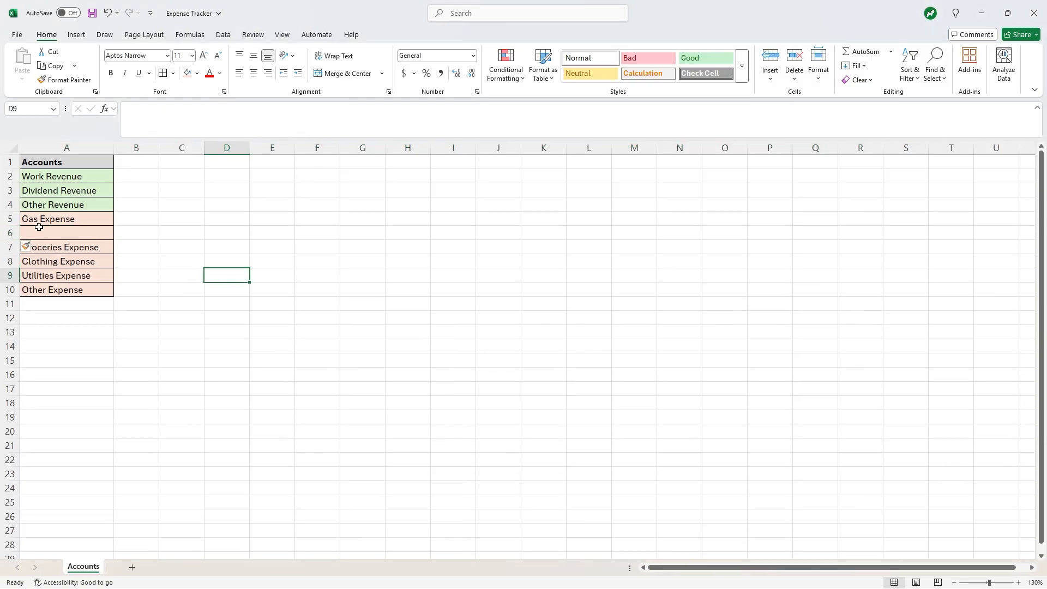
click(43, 229)
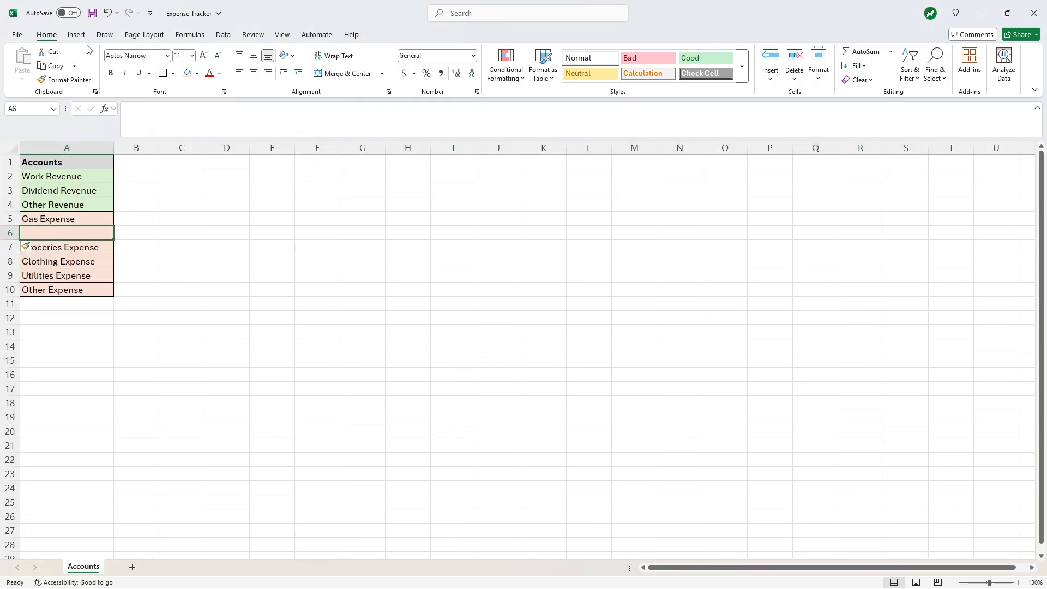
click(107, 13)
click(168, 414)
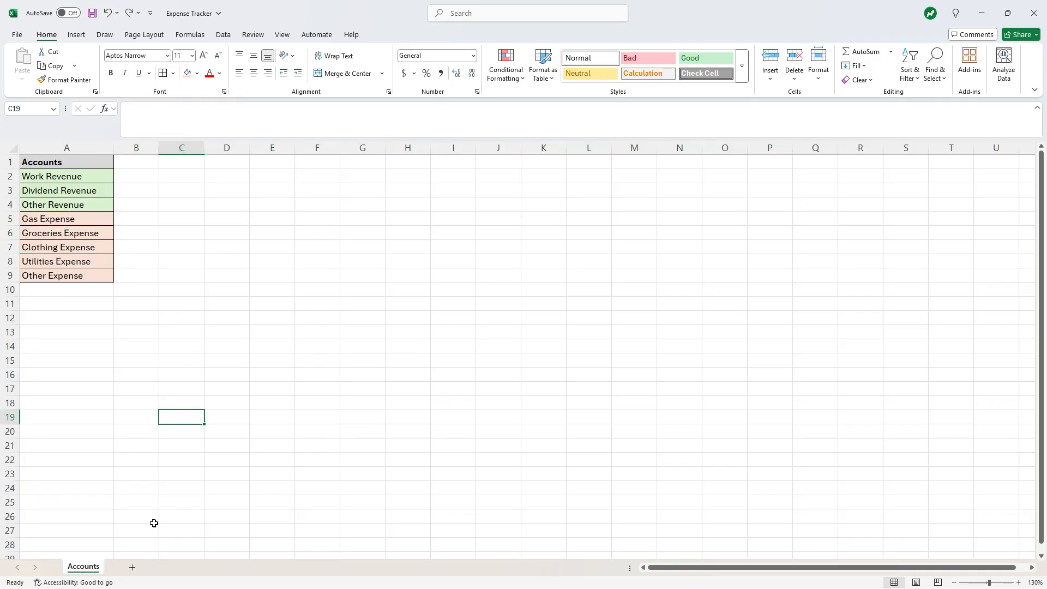
click(131, 567)
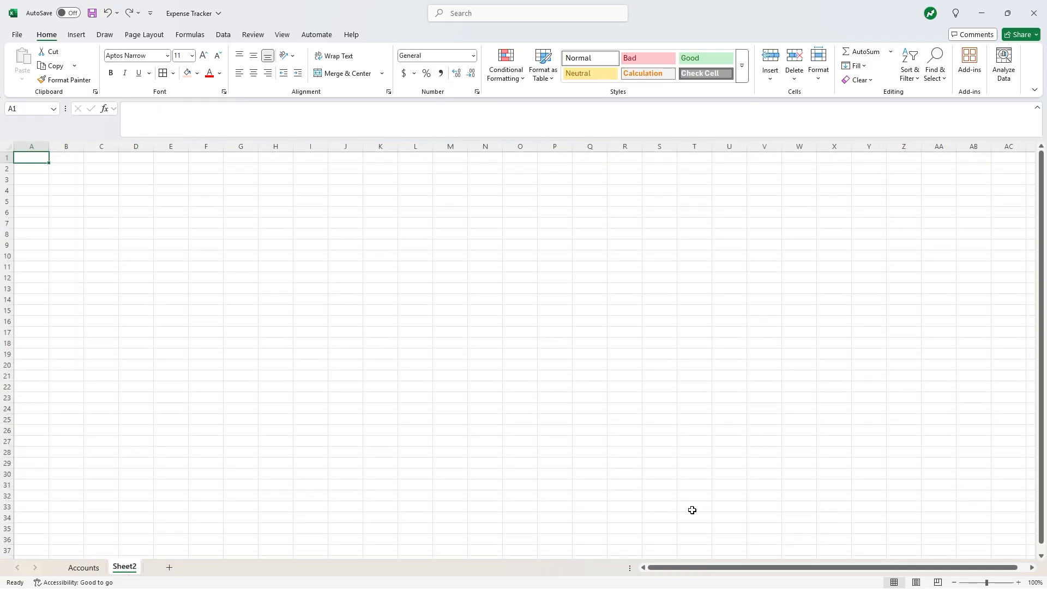
- Zoom the new sheet to 130% and rename it 'Journal'
click(1017, 582)
click(1018, 583)
click(1017, 582)
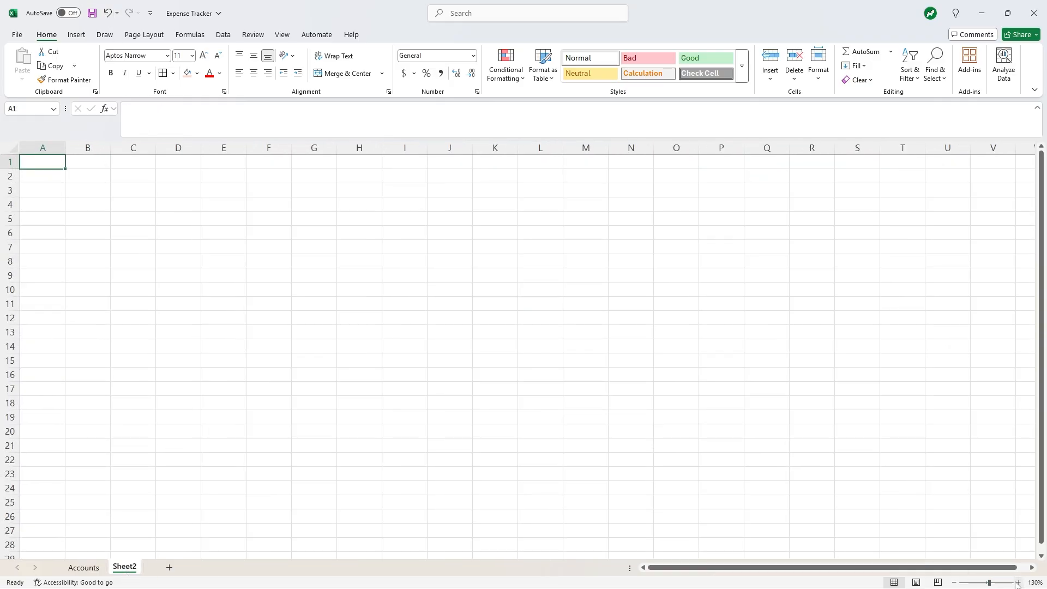
right_click(123, 569)
click(157, 431)
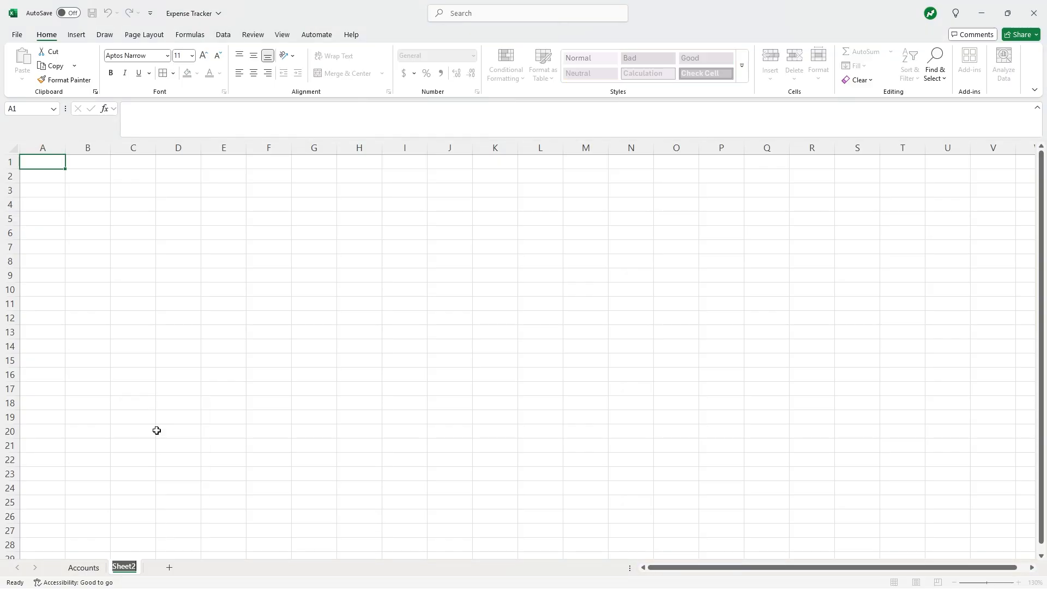
text(Journal)
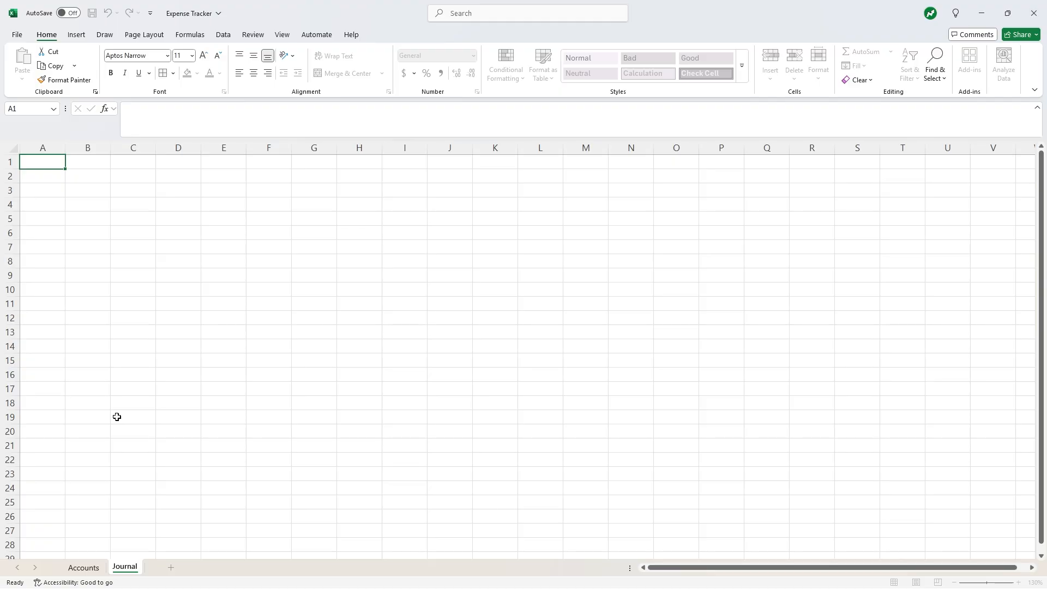
click(54, 192)
- Enter the title 'Income and Expenses 2025' in A1
click(42, 159)
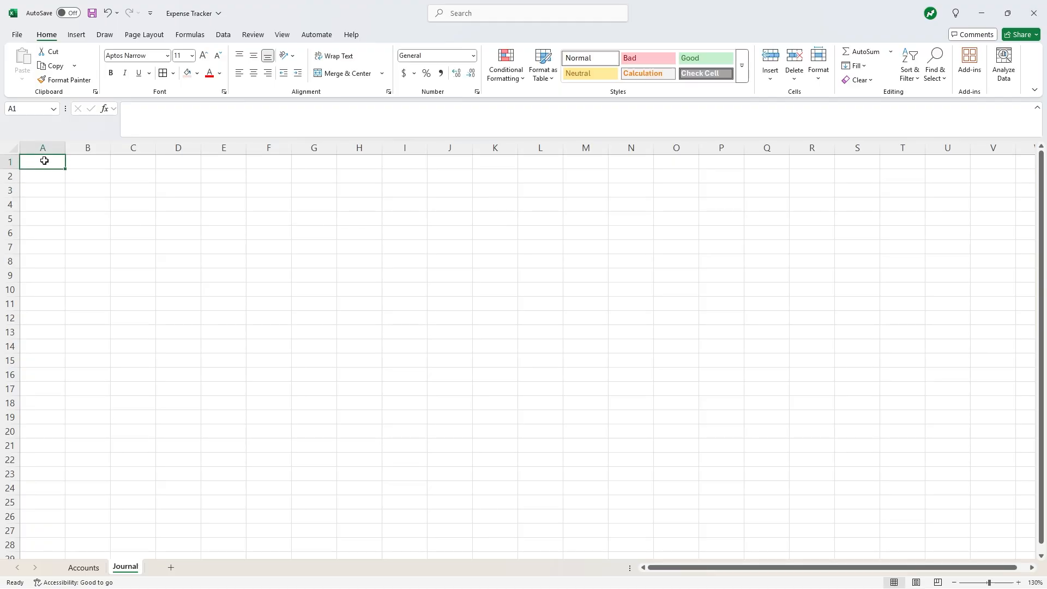
text(Income and)
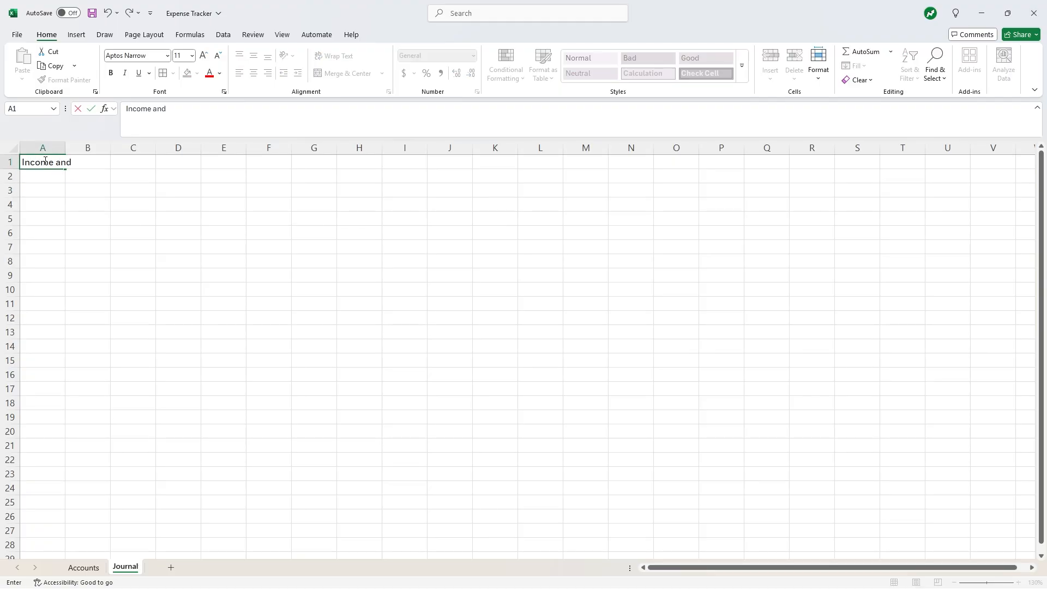
text( Expenses 2025)
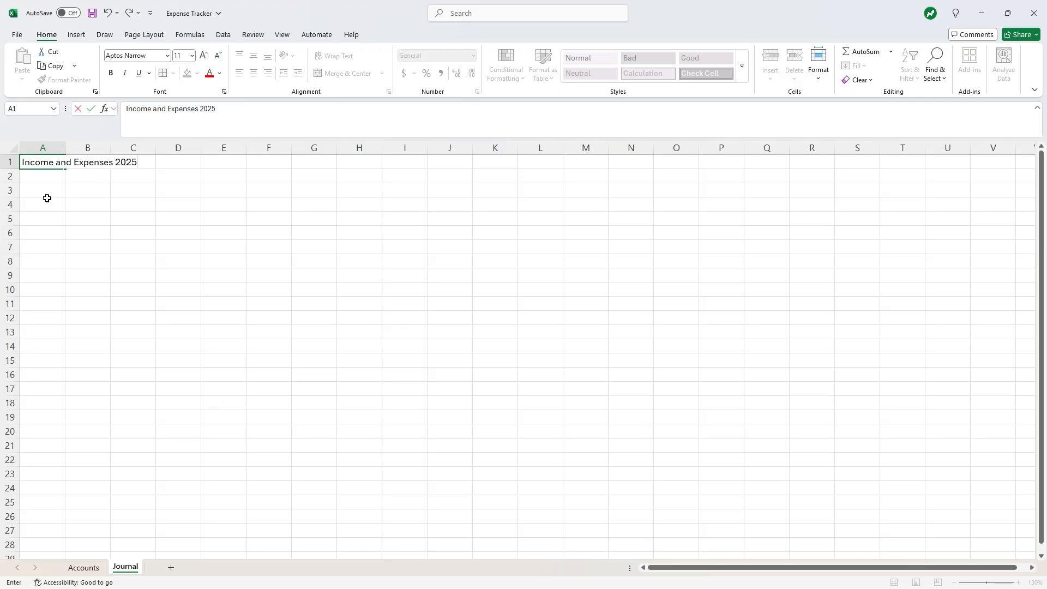
click(45, 178)
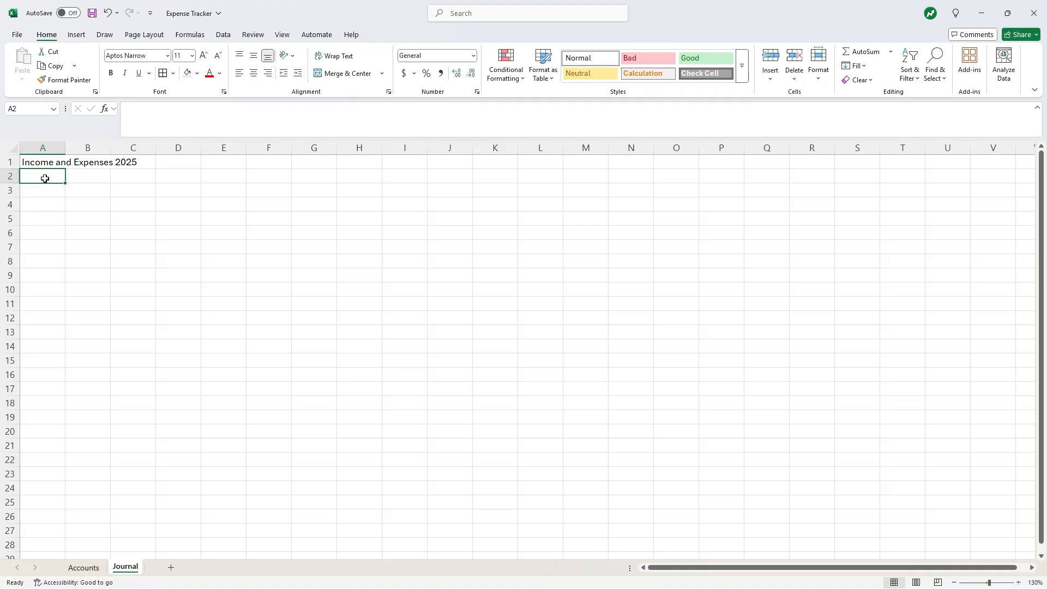
- Enter the headers Date, Account, Amount and Notes across A2:D2
text(Date)
key(Tab)
text(A)
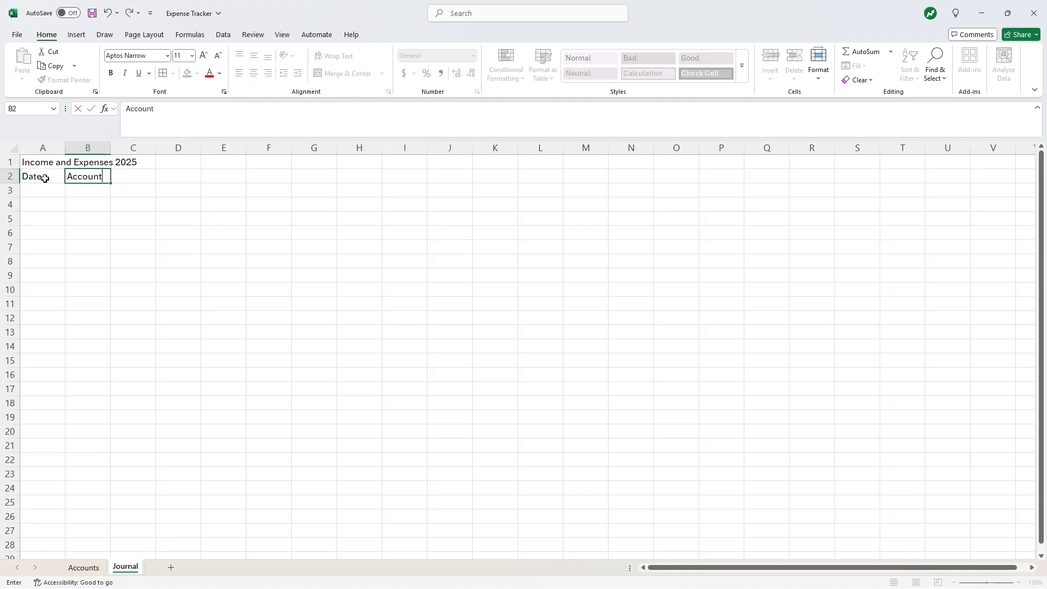
key(Tab)
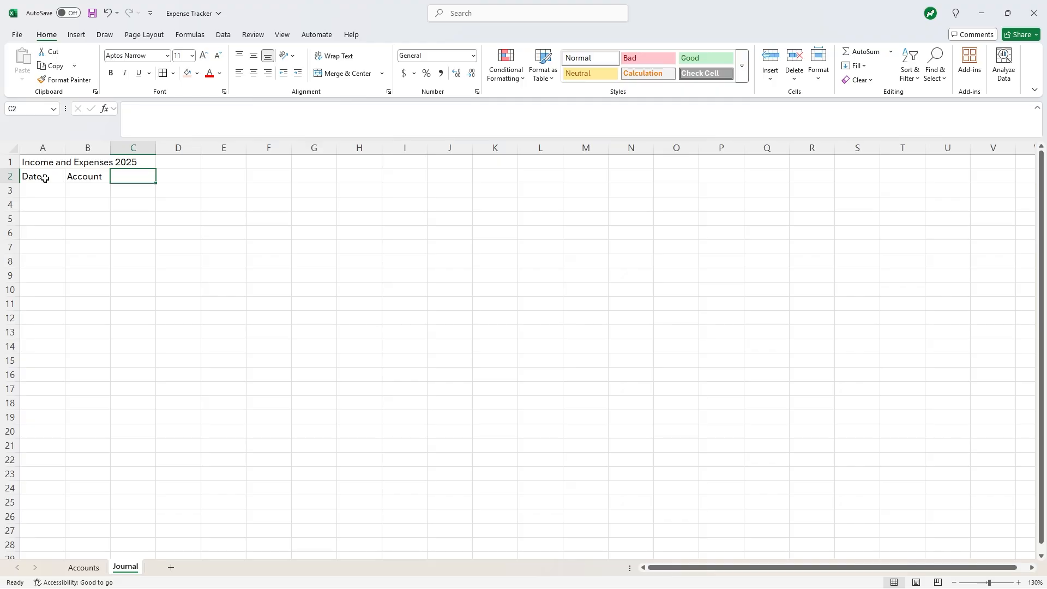
text(Amount)
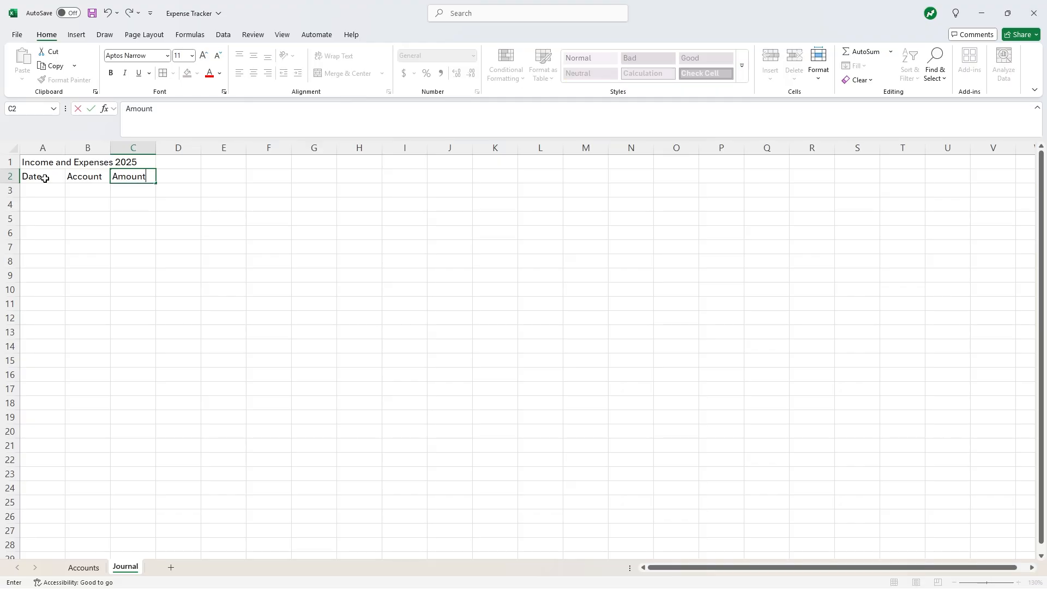
key(Tab)
text(Note)
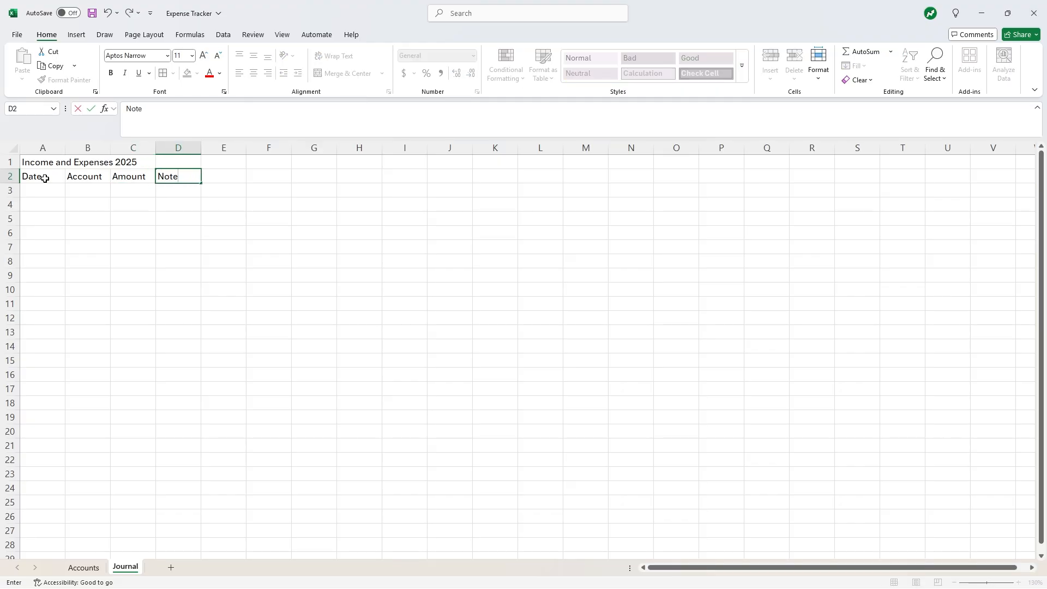
text(s)
key(Return)
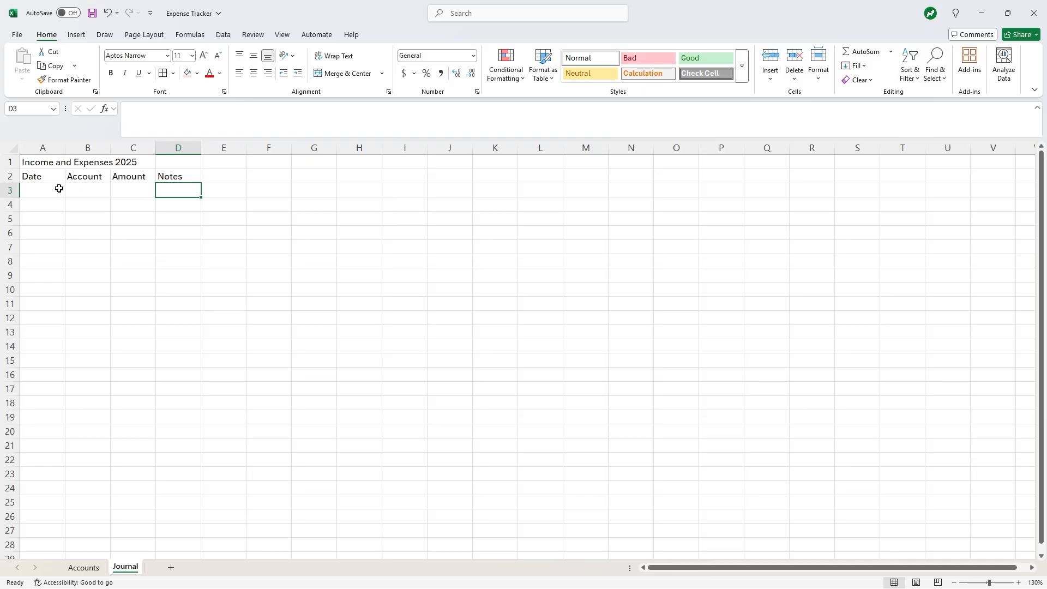
- Set column A's width to 13 and column B's width to 26
right_click(45, 151)
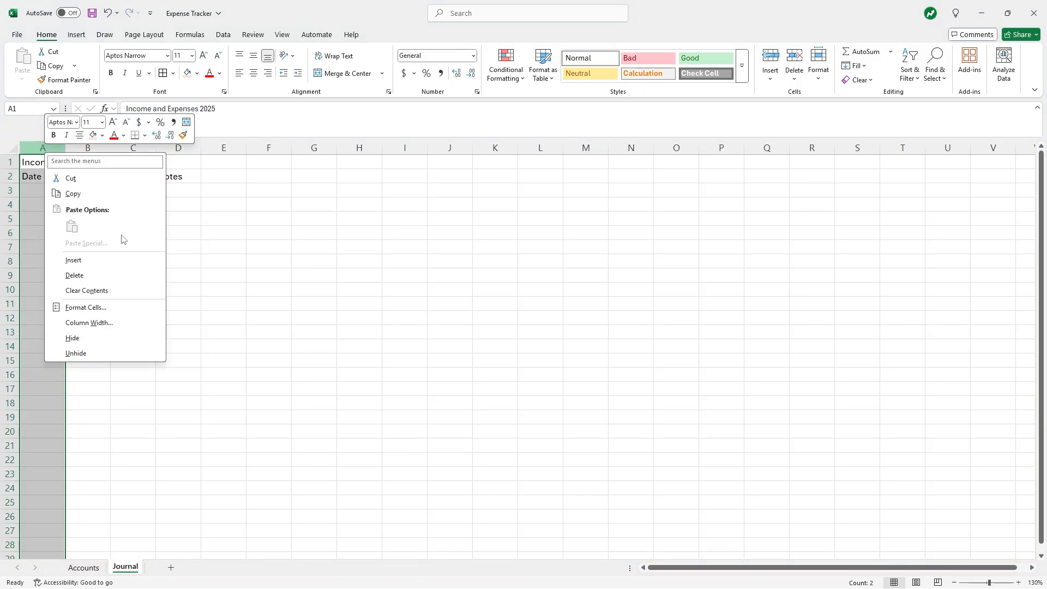
click(111, 322)
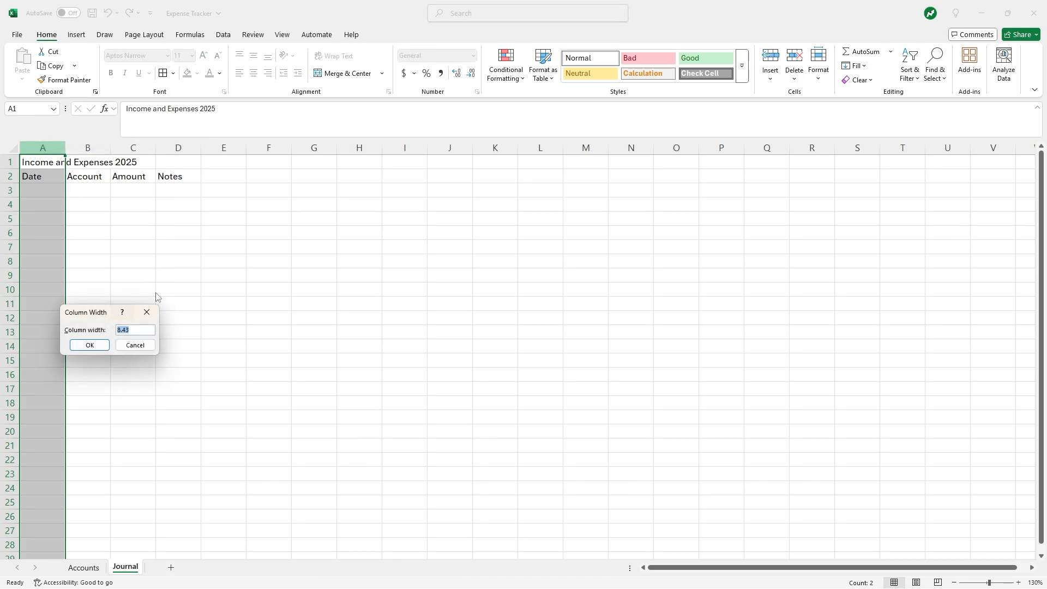
text(13)
click(89, 344)
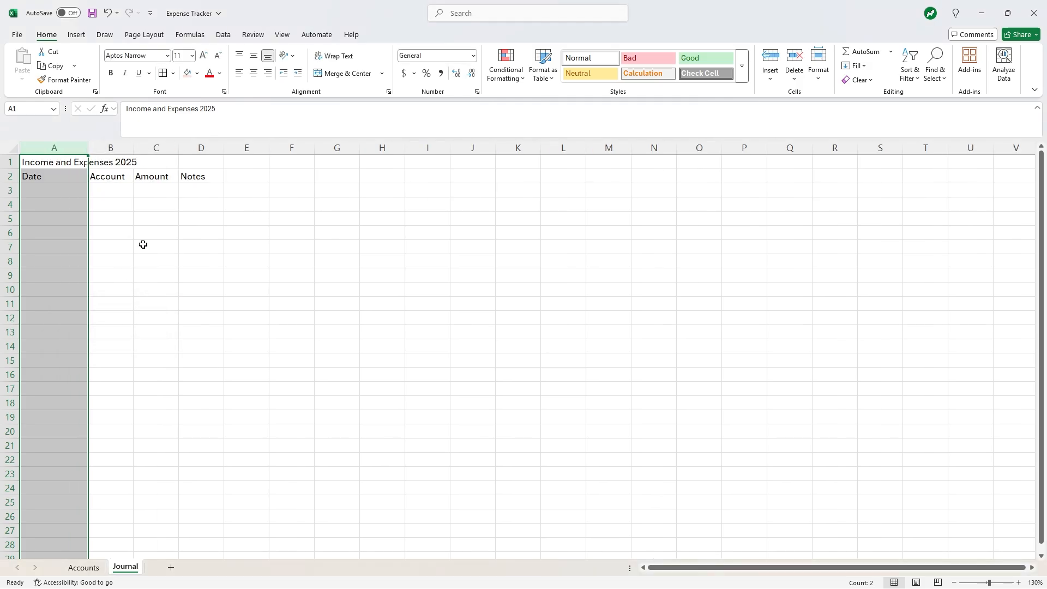
click(142, 242)
right_click(108, 148)
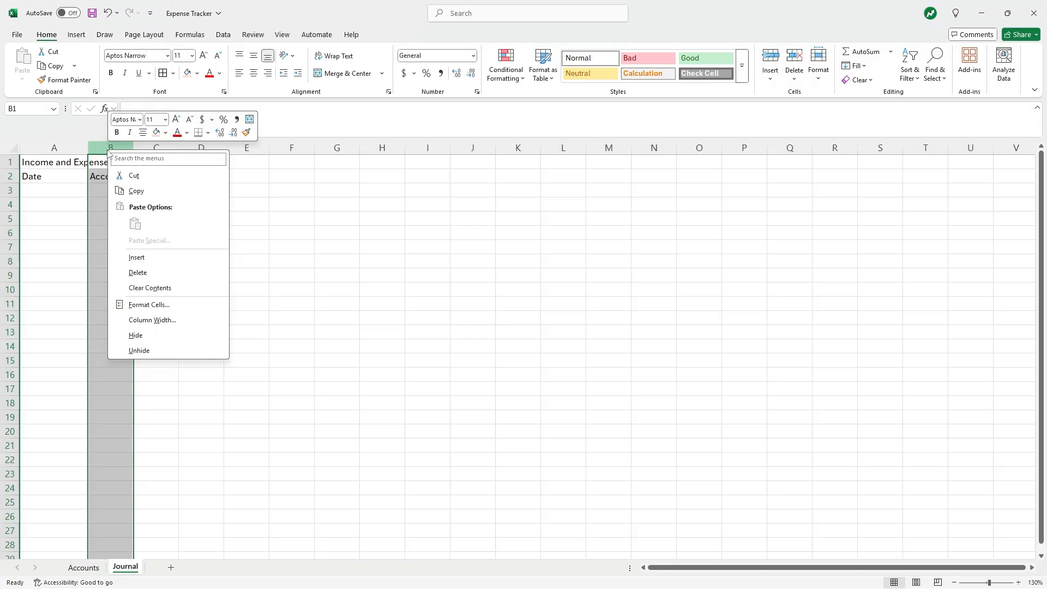
click(150, 320)
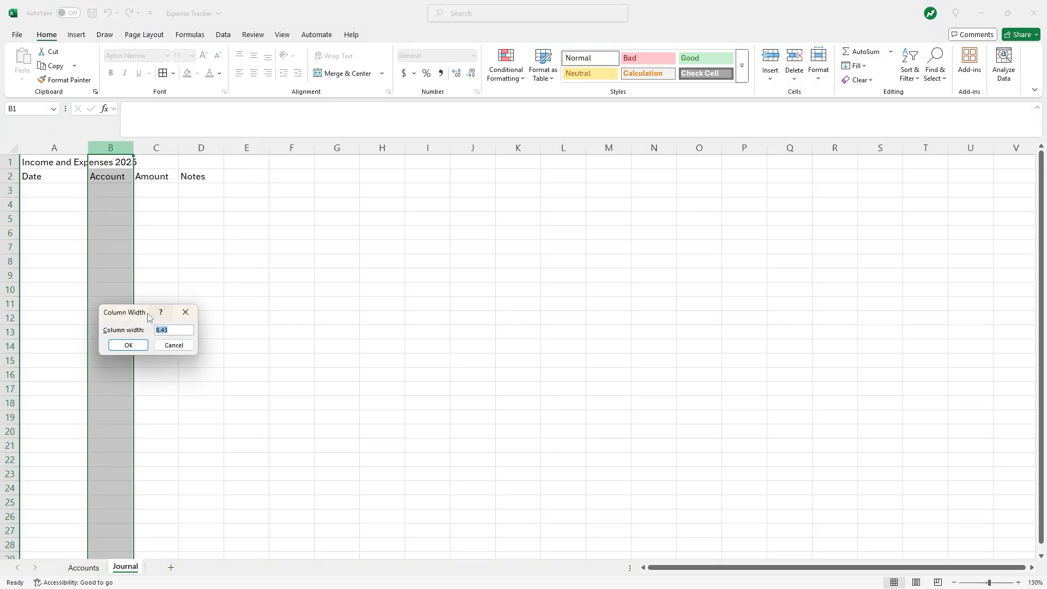
text(26)
click(130, 343)
click(258, 246)
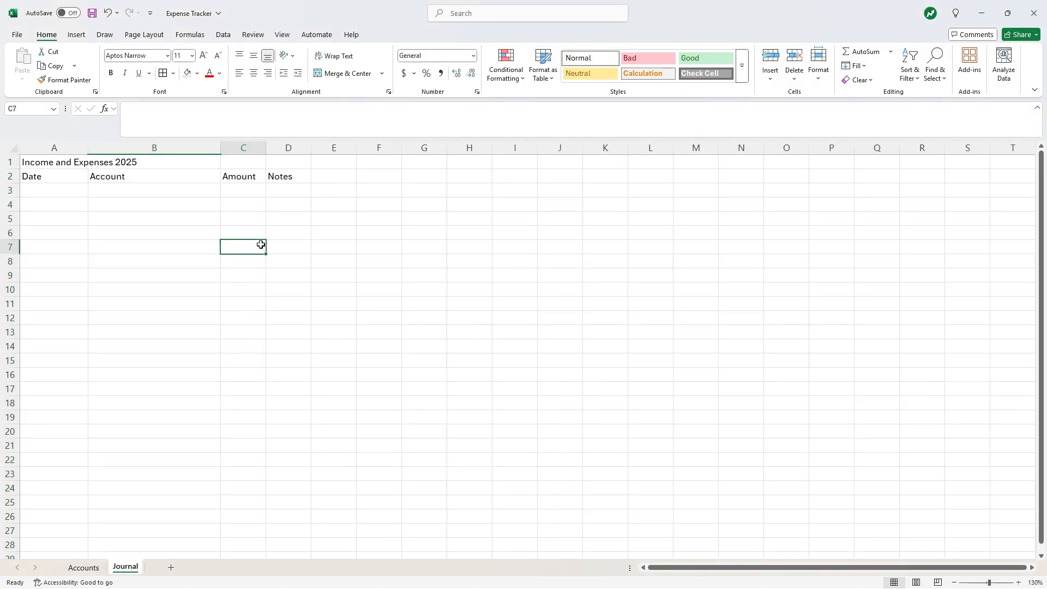
- Widen the Amount column C and set the Notes column D width to 55
click(242, 147)
right_click(242, 147)
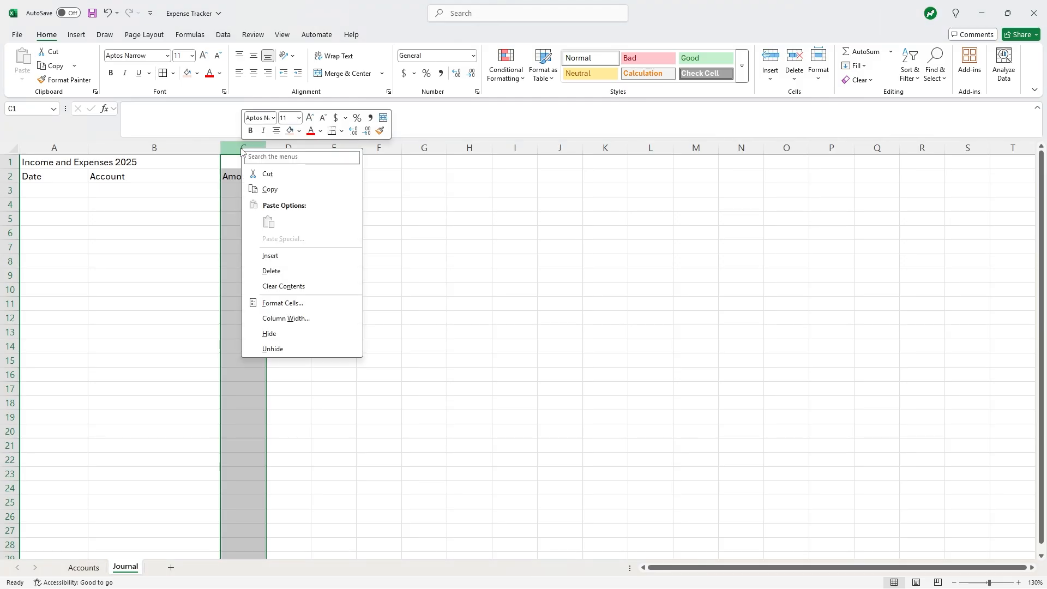
click(285, 319)
text(17)
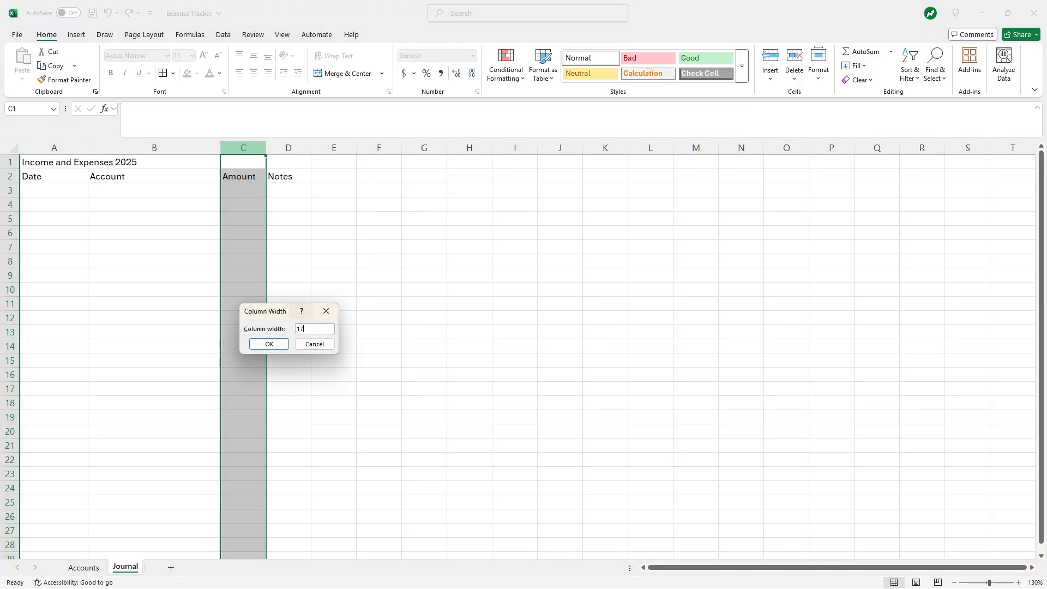
key(Return)
click(342, 188)
click(338, 148)
right_click(338, 148)
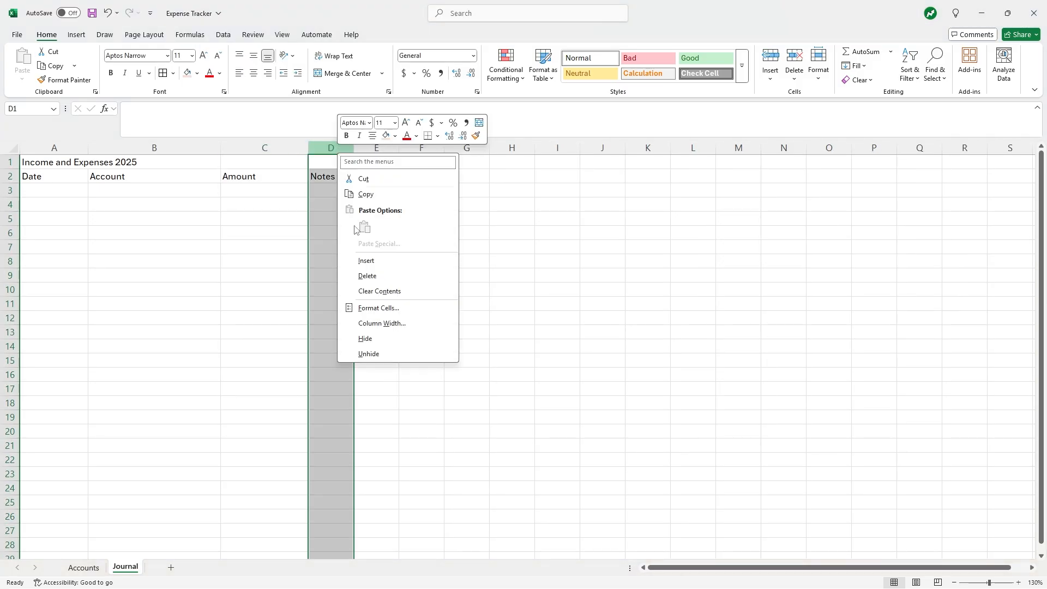
click(398, 325)
text(55)
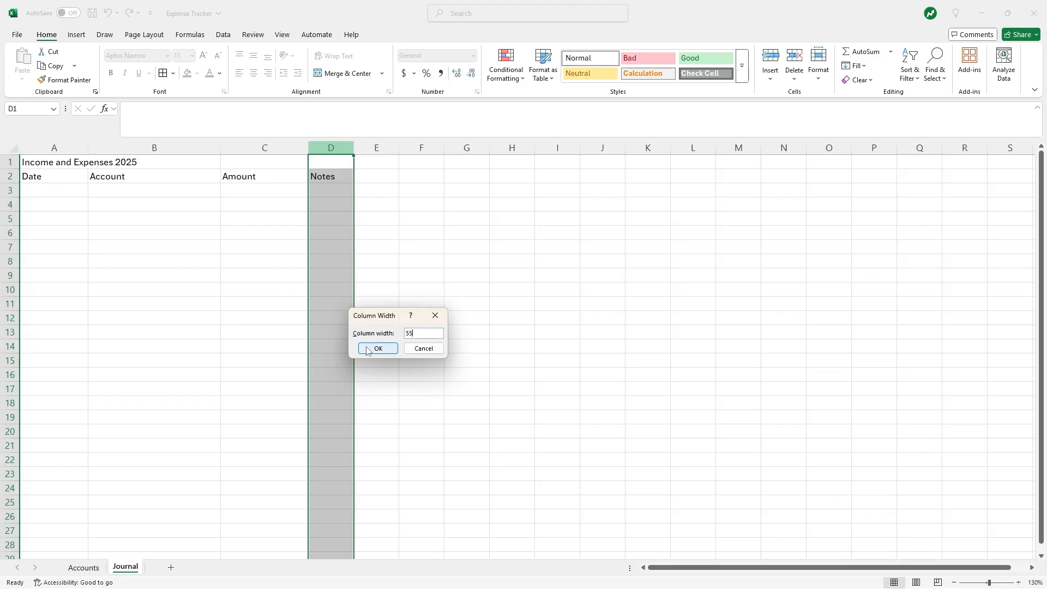
click(368, 349)
click(601, 244)
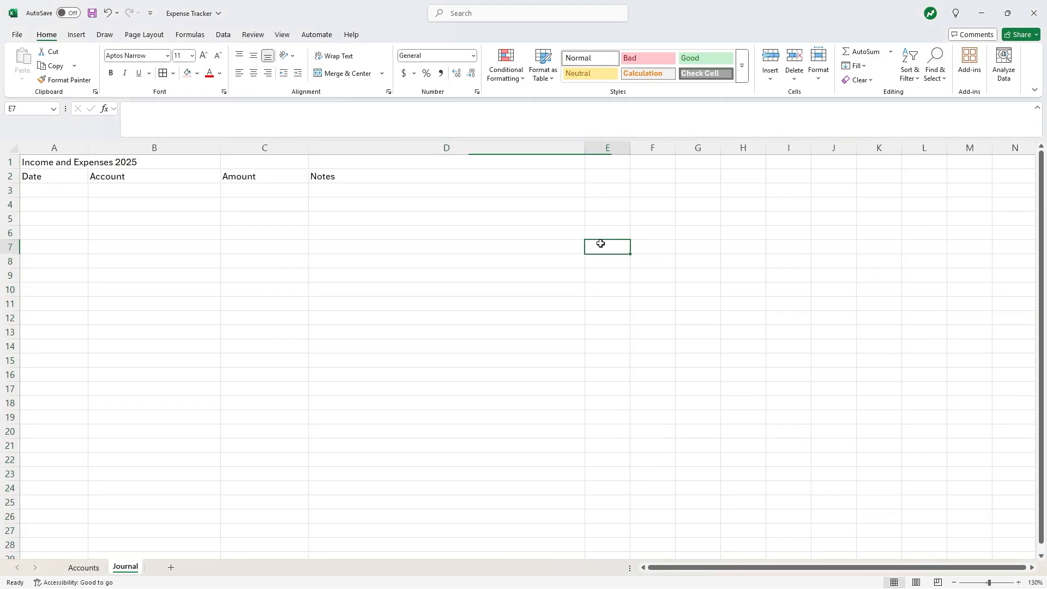
- Enter the first journal row: 1/1/2025, Gas Expense, 50, 'Gas for trip'
click(85, 189)
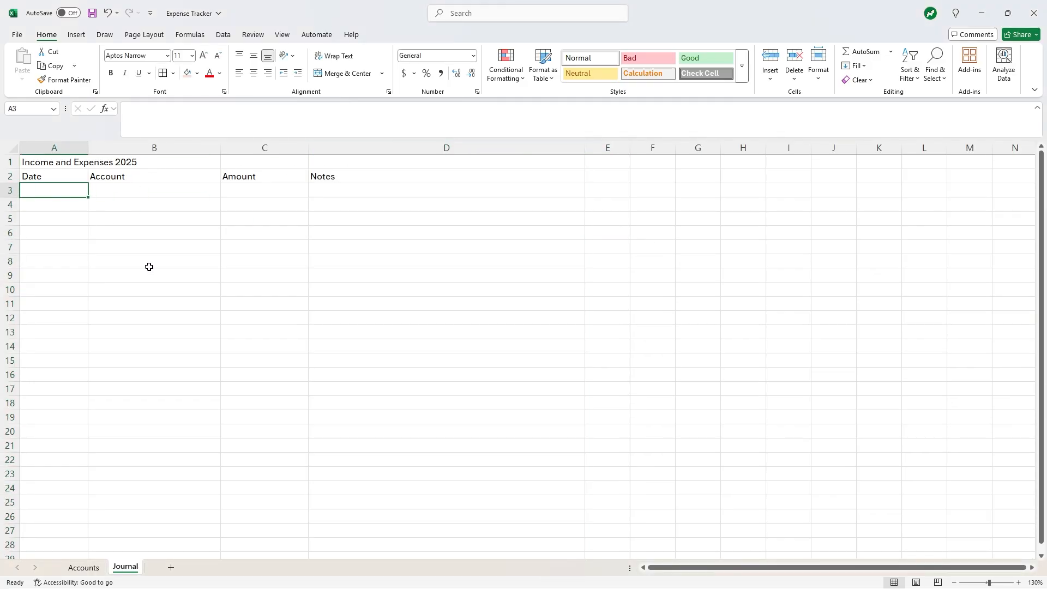
text(1)
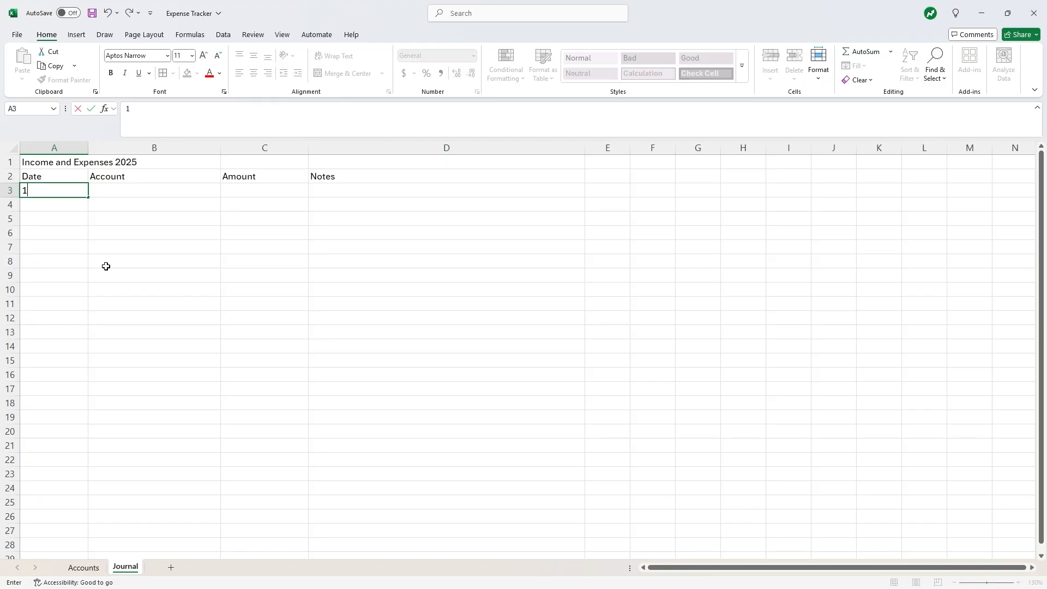
text(/1/2025)
key(Tab)
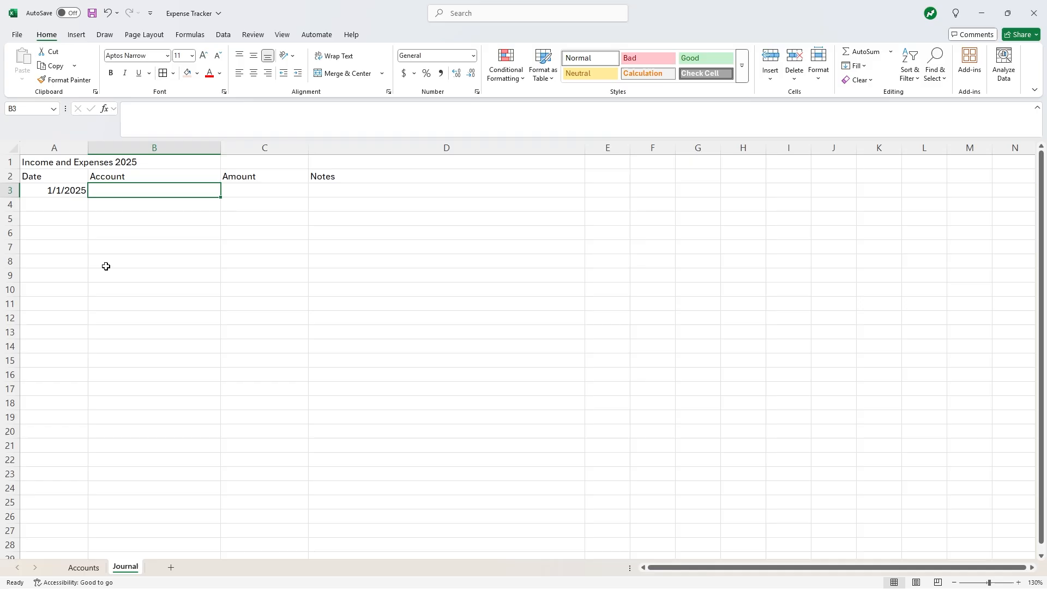
text(Ga)
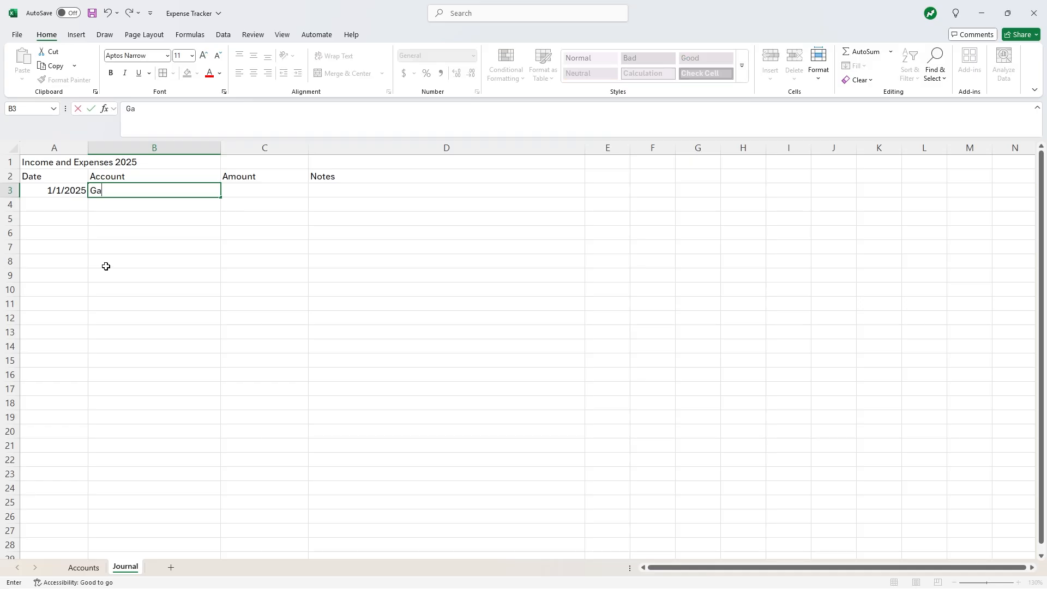
text(s Expense)
key(Tab)
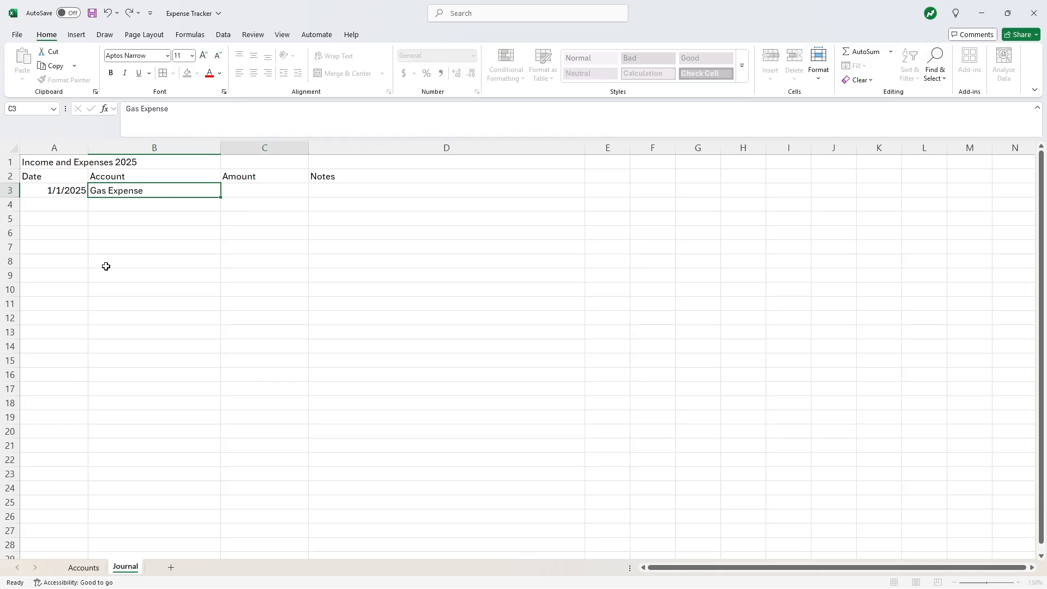
text(50)
key(Tab)
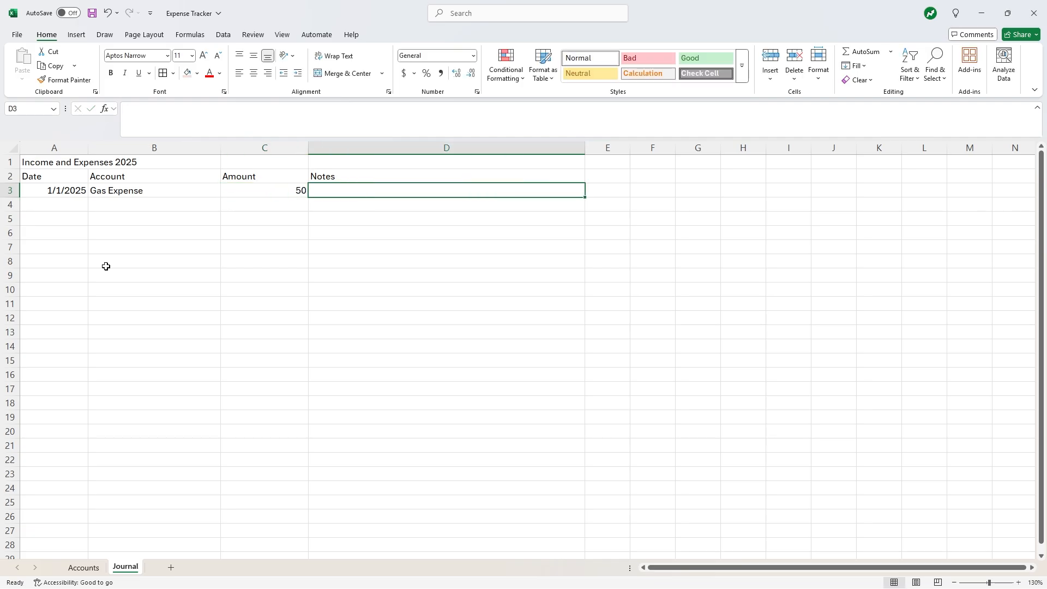
text(Gas f)
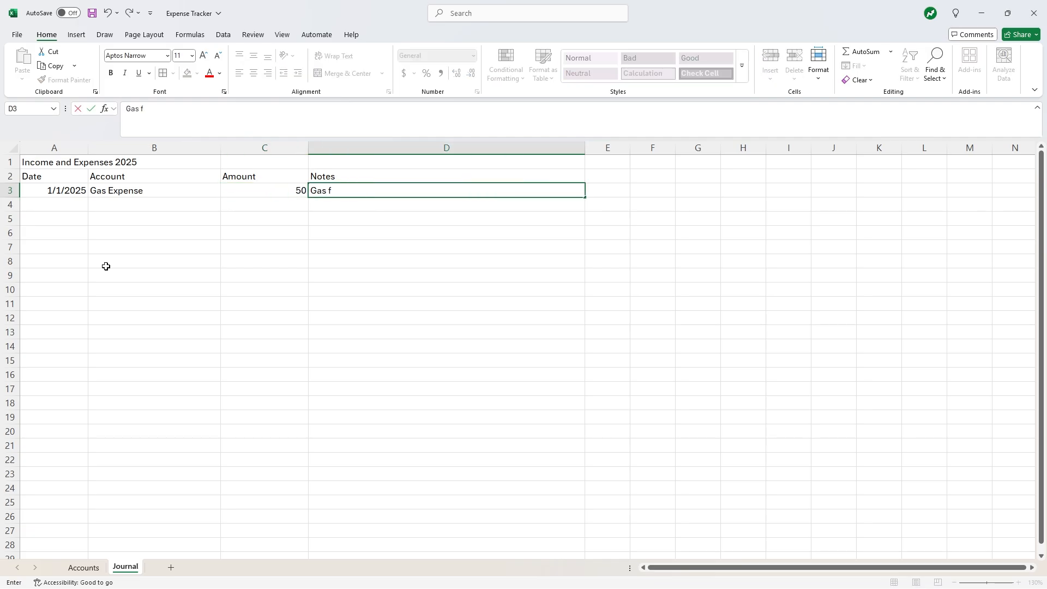
text(roor trip)
key(Return)
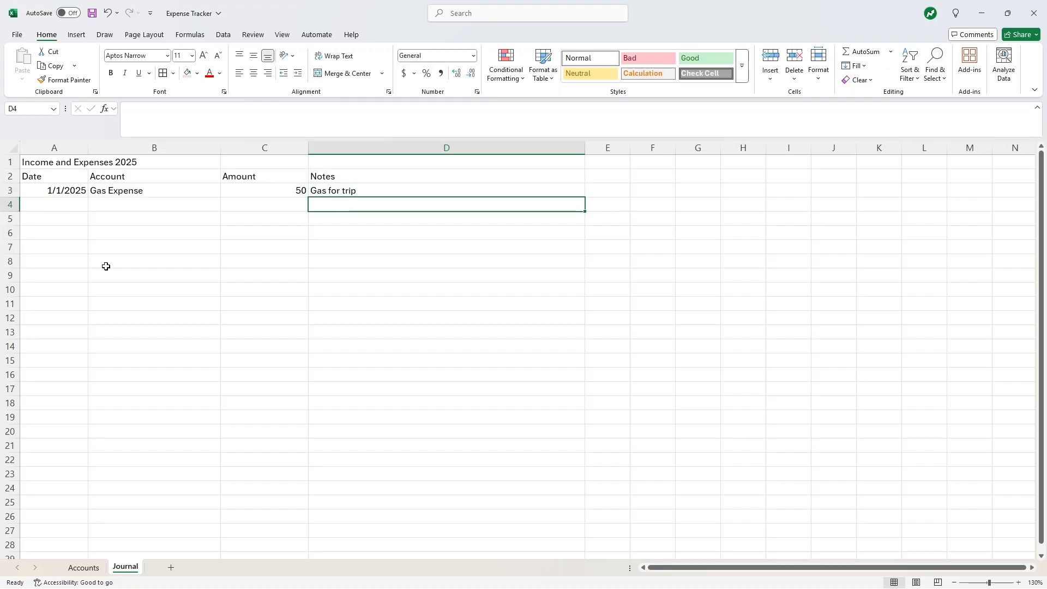
click(61, 147)
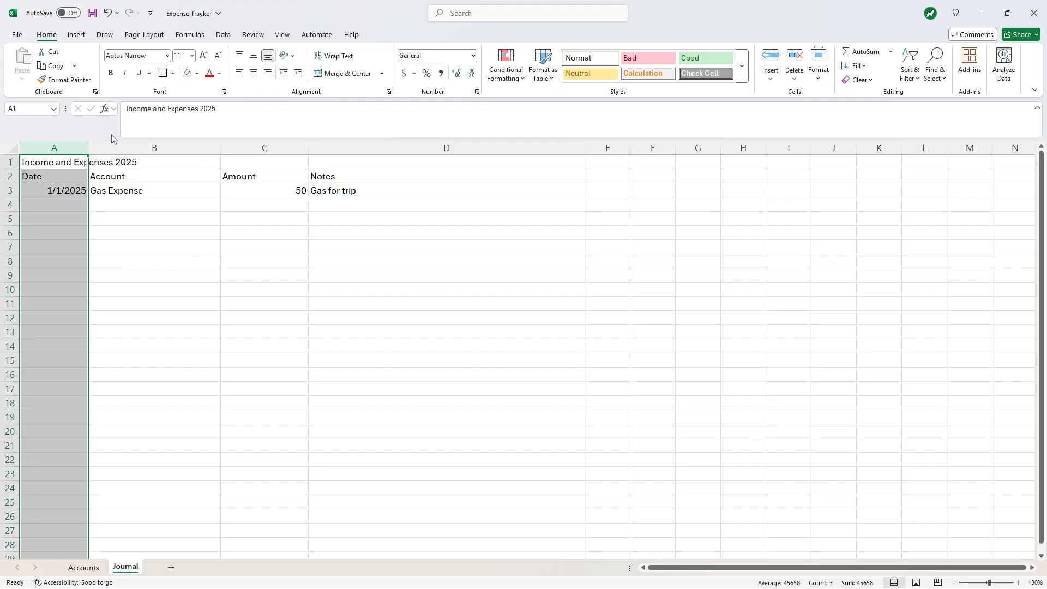
- Center column A and give it a Date number format in the 3/14/2012 style
click(253, 73)
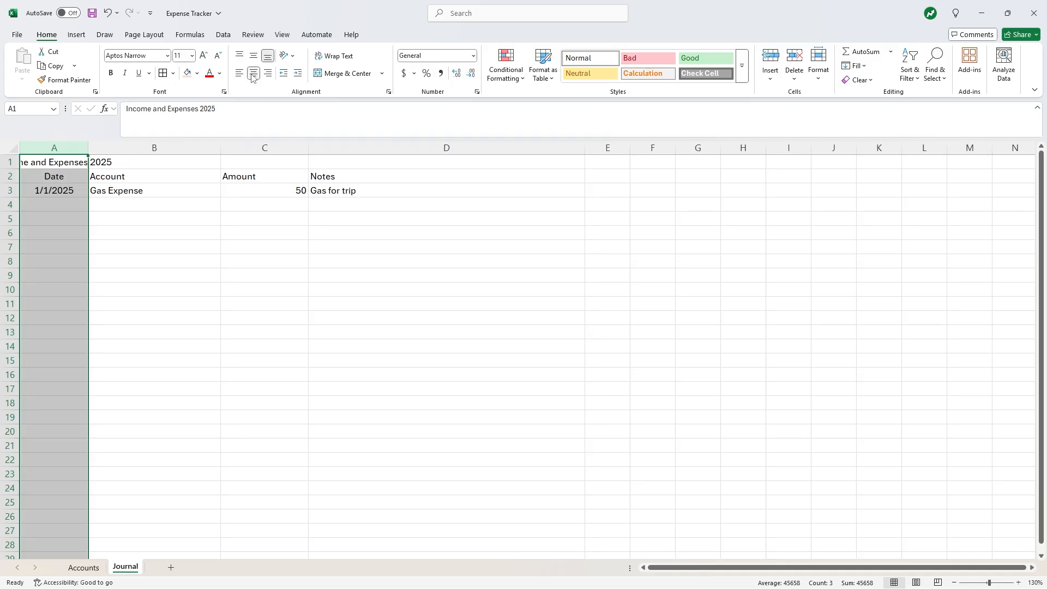
click(474, 56)
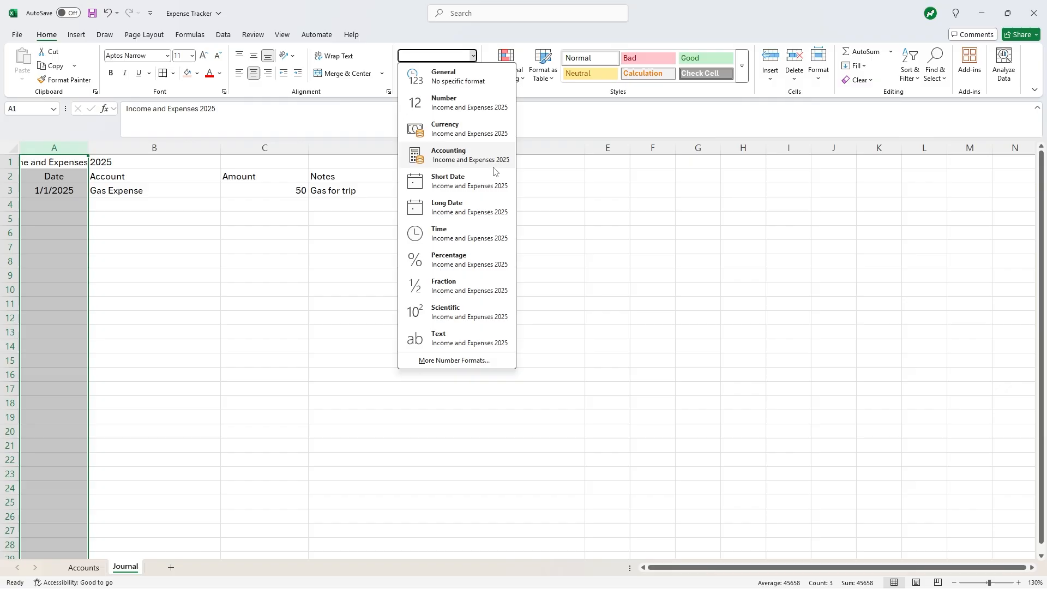
click(479, 360)
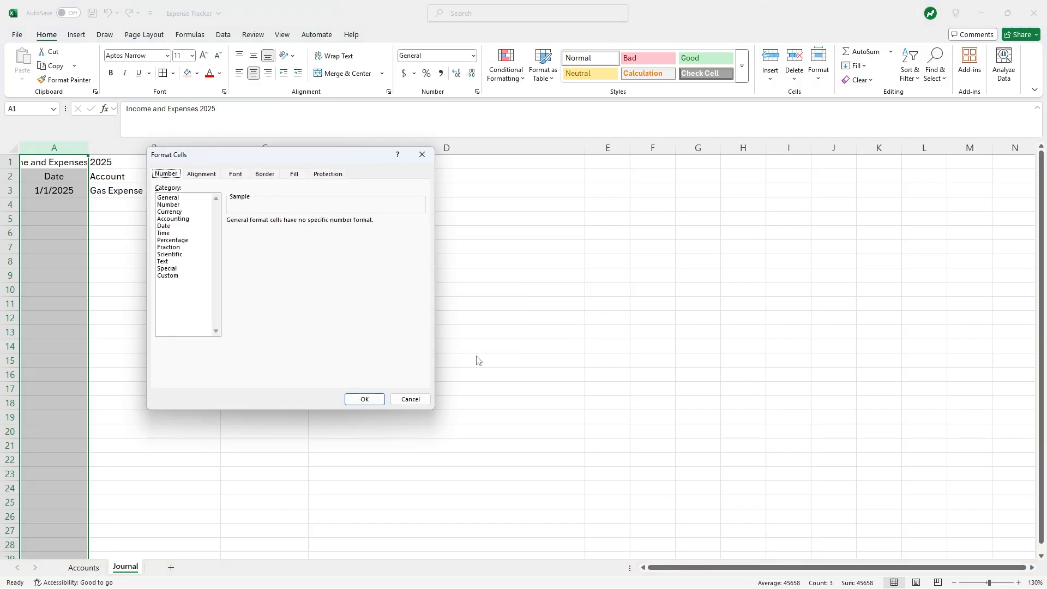
click(164, 226)
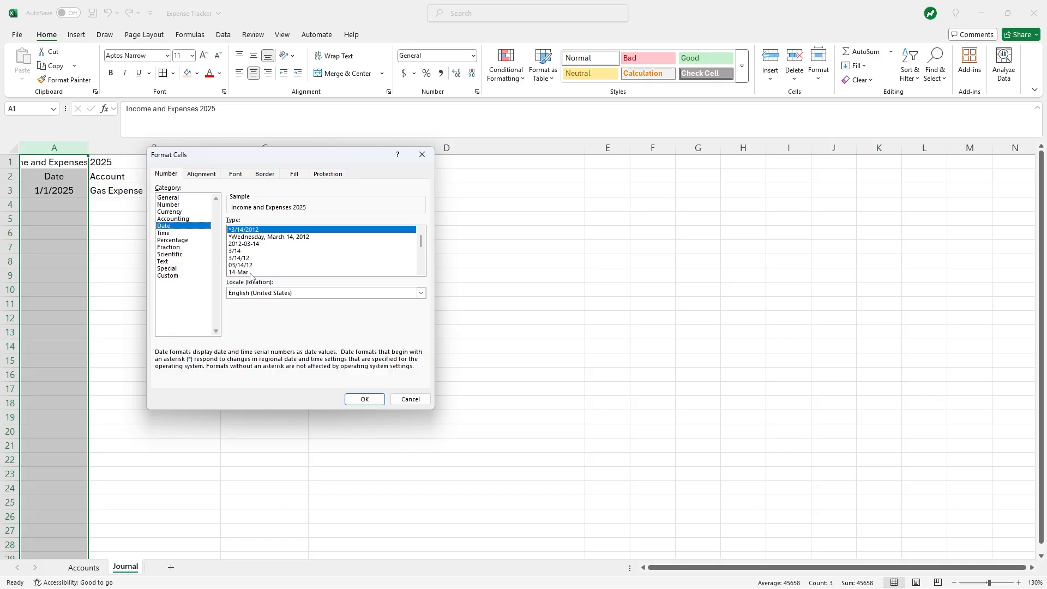
click(364, 399)
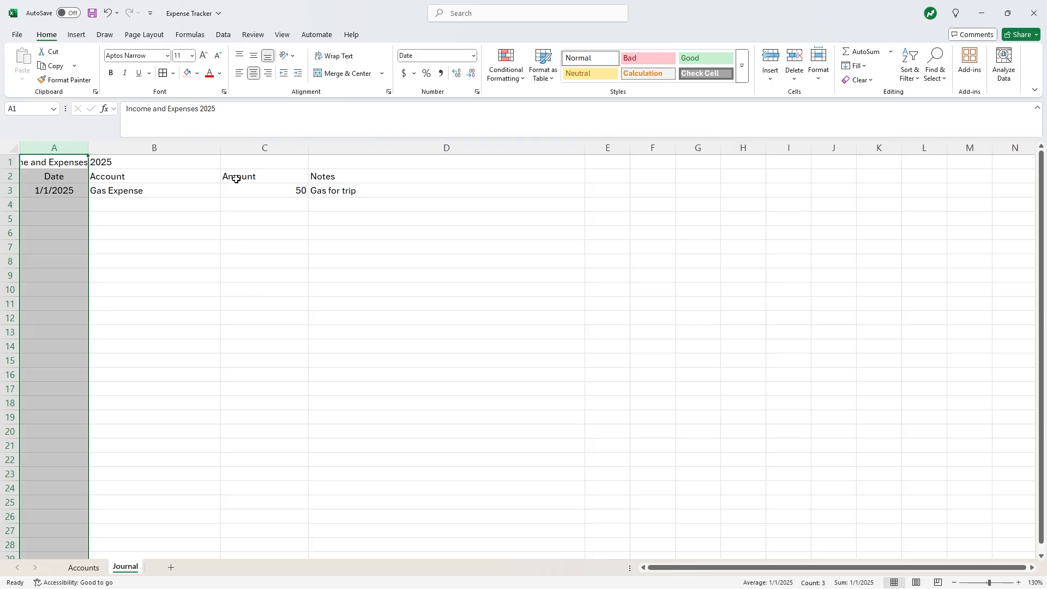
click(246, 148)
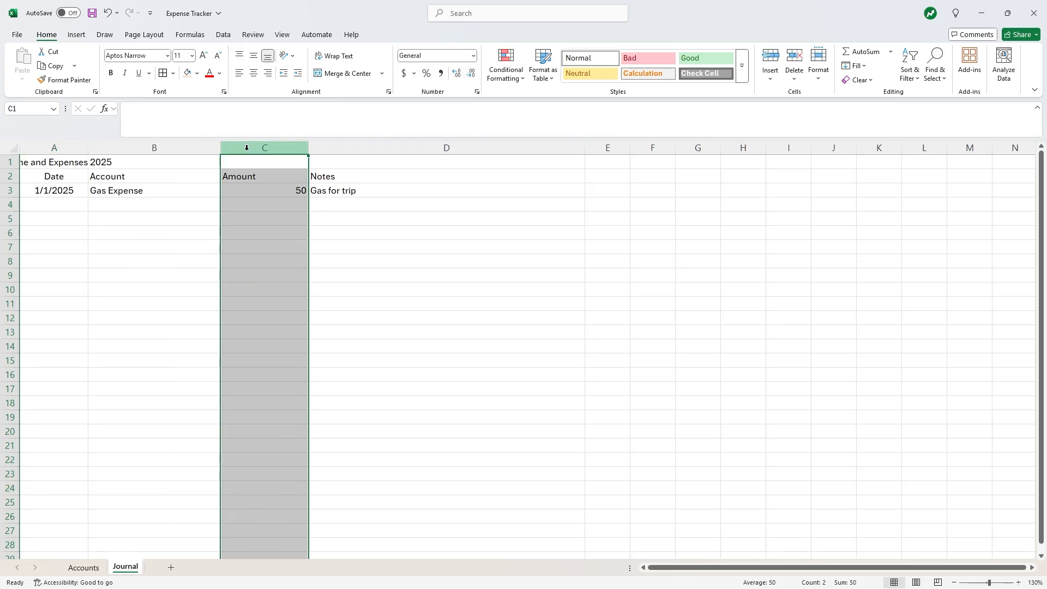
- Format column C as Accounting with 2 decimals so the amount reads $ 50.00
click(414, 74)
click(433, 169)
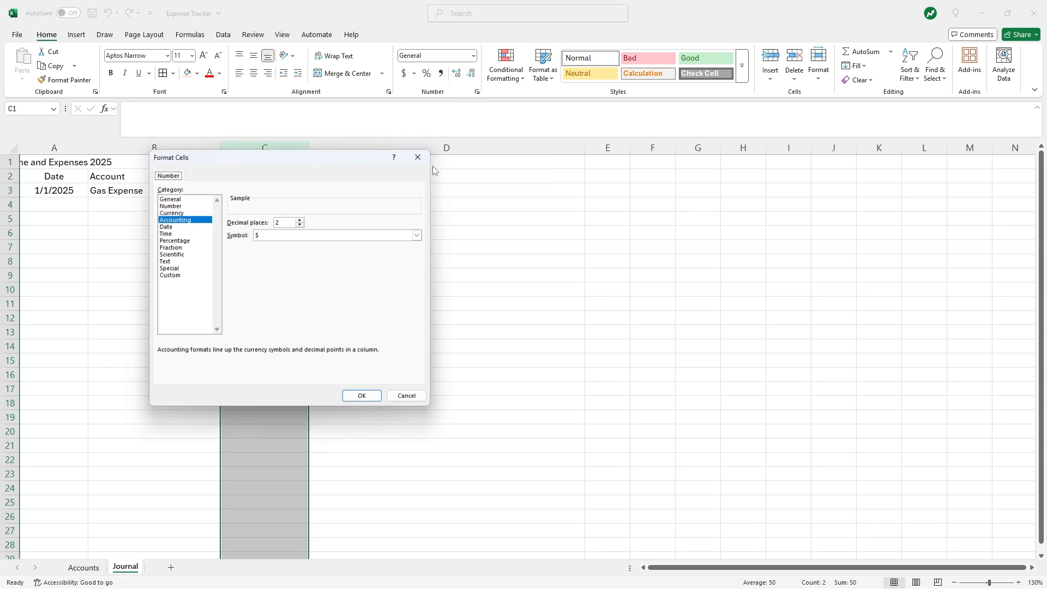
click(180, 219)
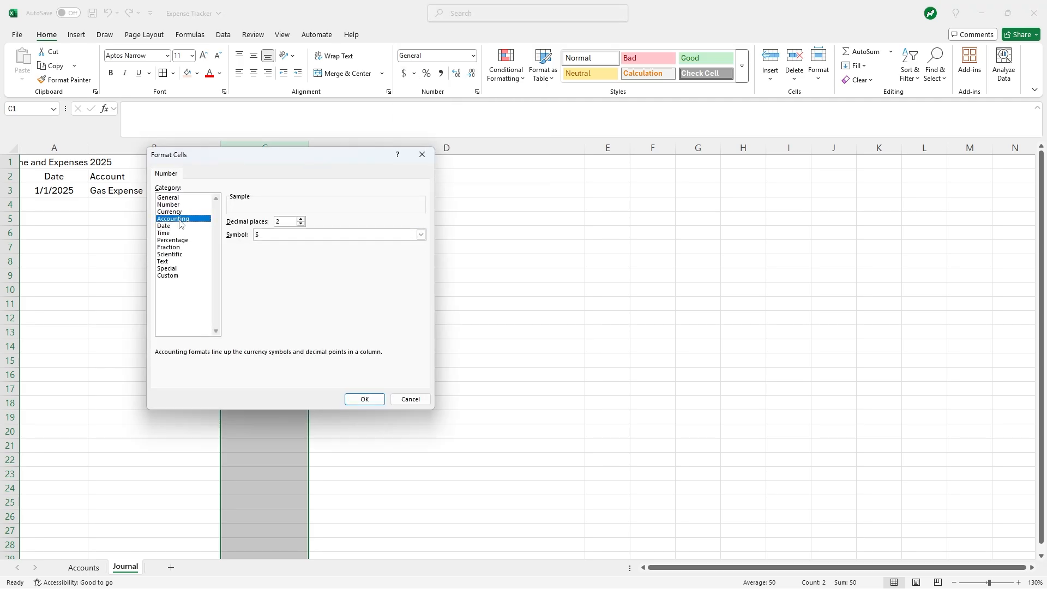
click(363, 399)
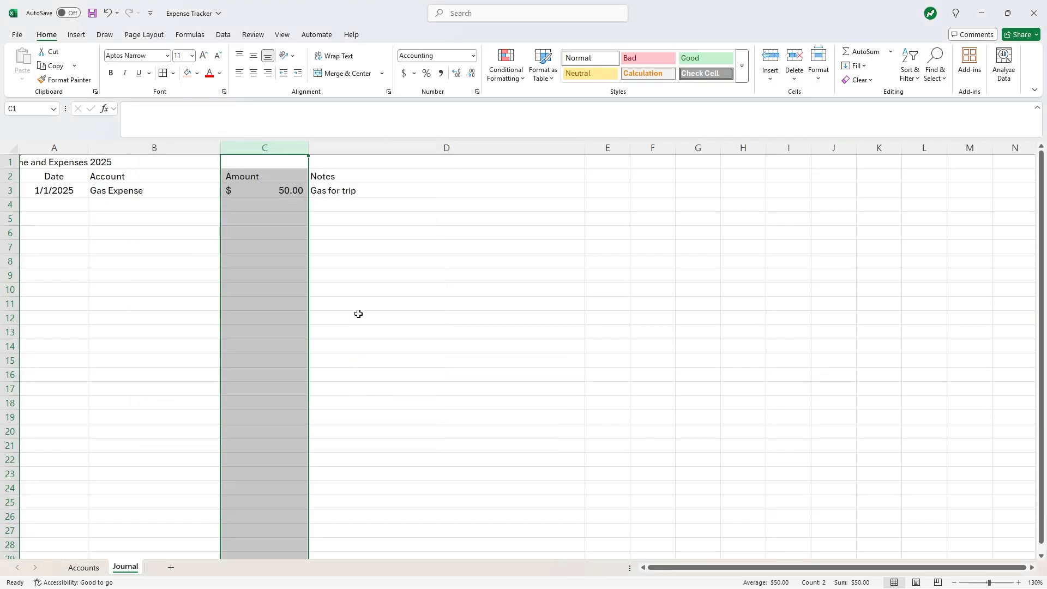
click(130, 192)
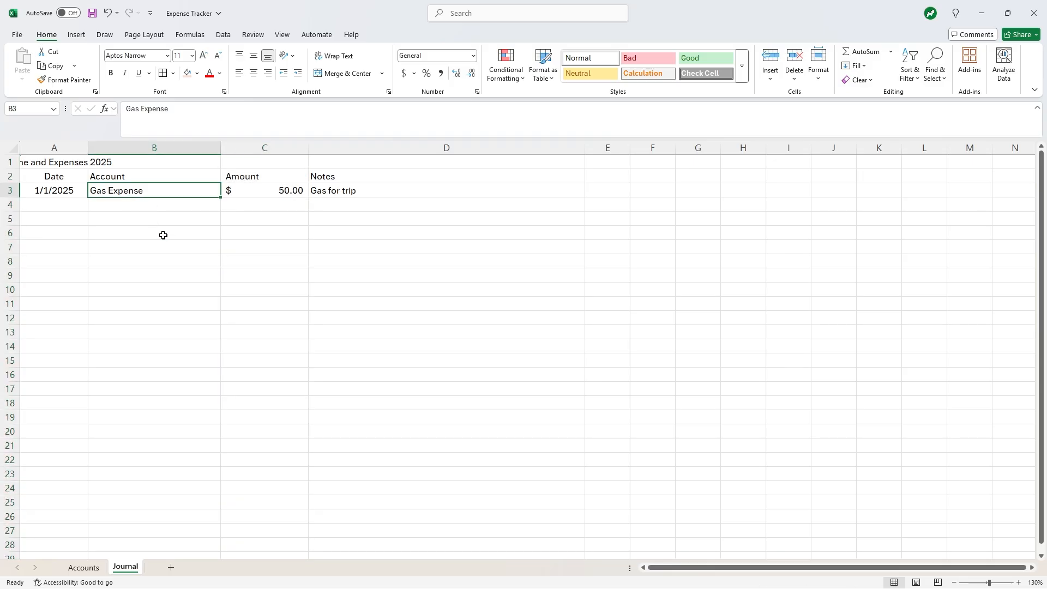
- Glance at the Accounts list, return to the Journal sheet, and bring up the Data tools
click(86, 568)
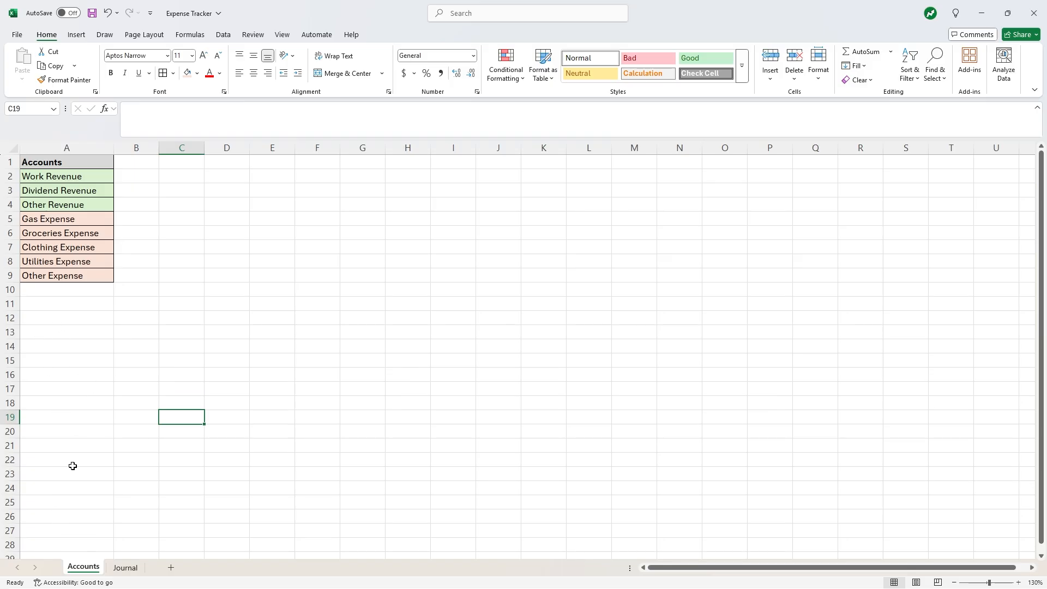
click(126, 569)
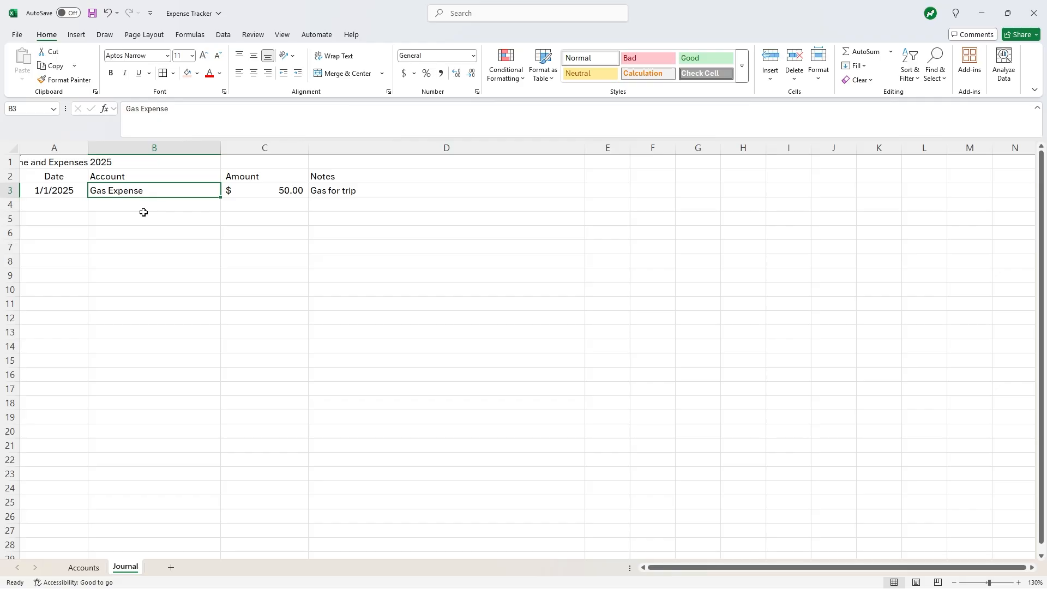
click(222, 35)
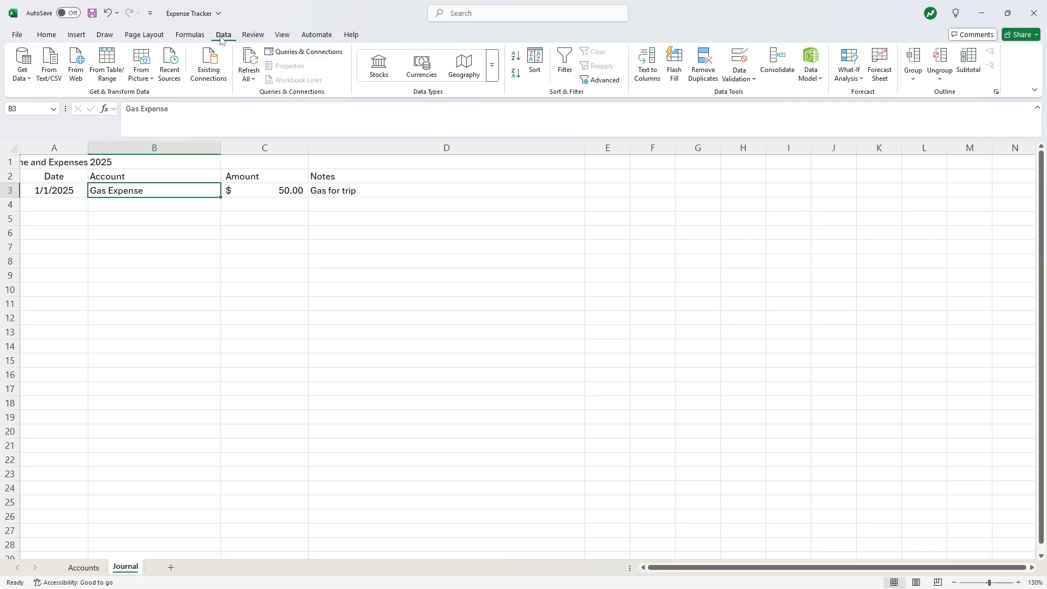
- Restrict Journal cell B3 to a List validation sourced from Accounts!$A$2:$A$9
click(739, 81)
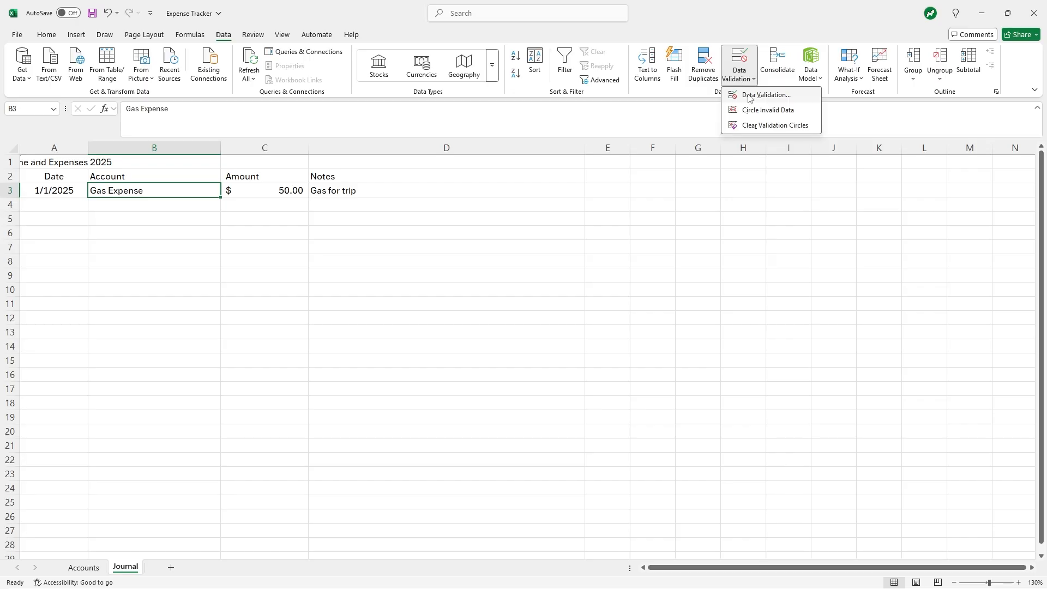
click(749, 96)
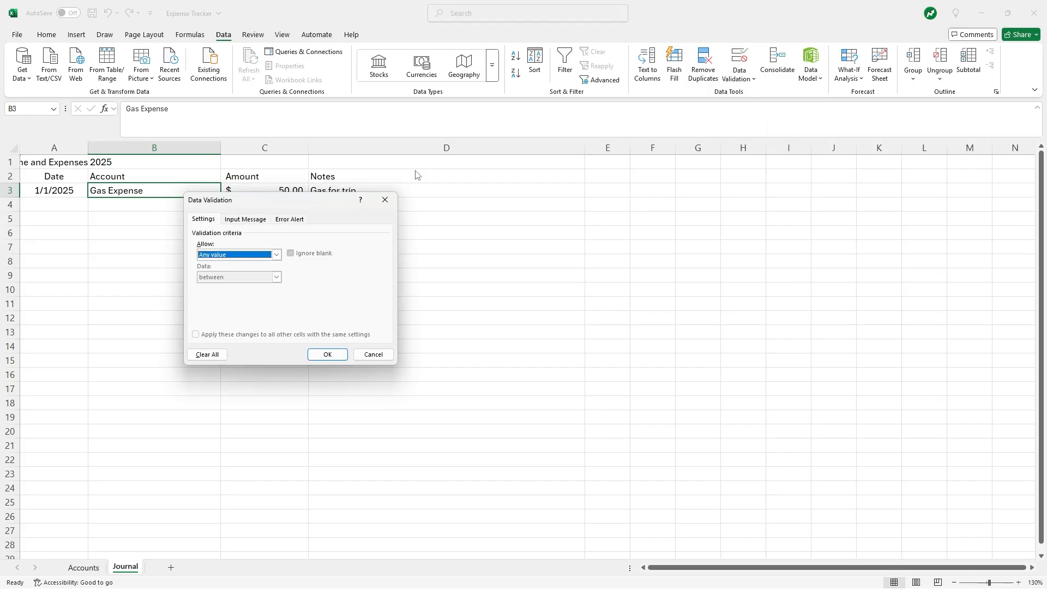
drag(240, 203, 293, 233)
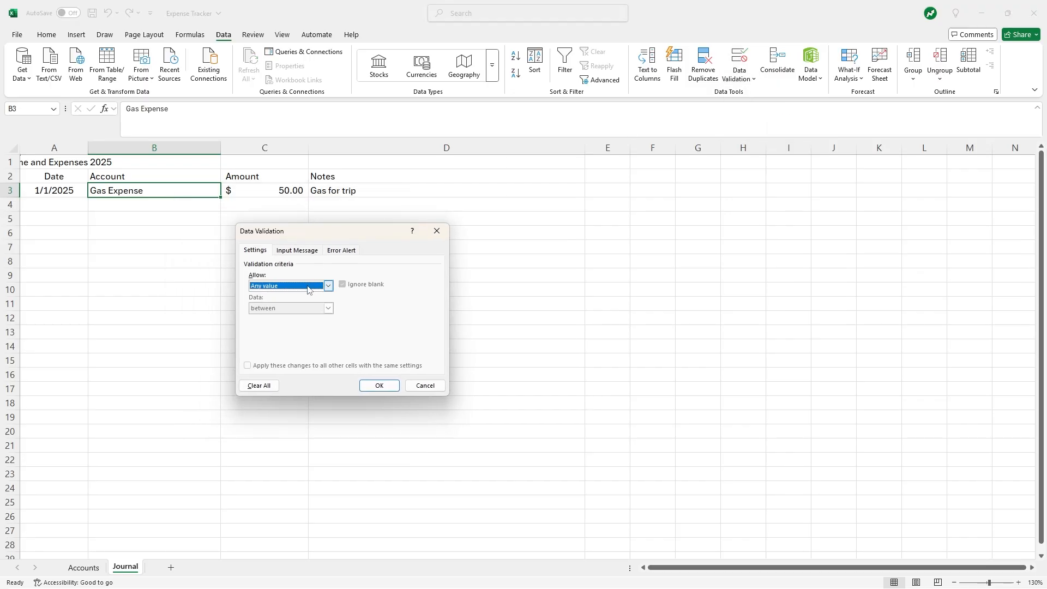
click(328, 285)
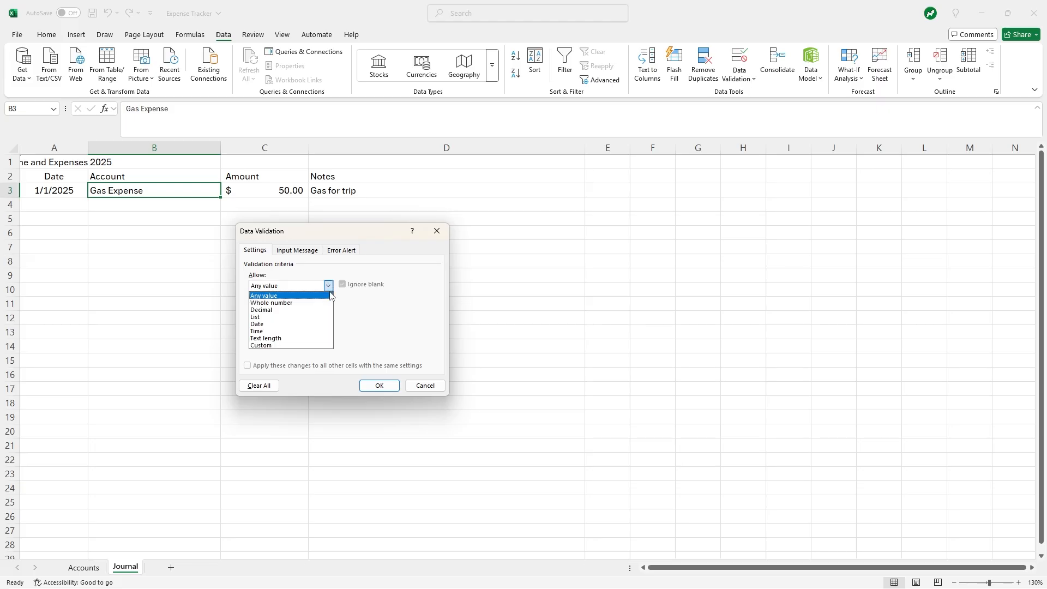
click(268, 317)
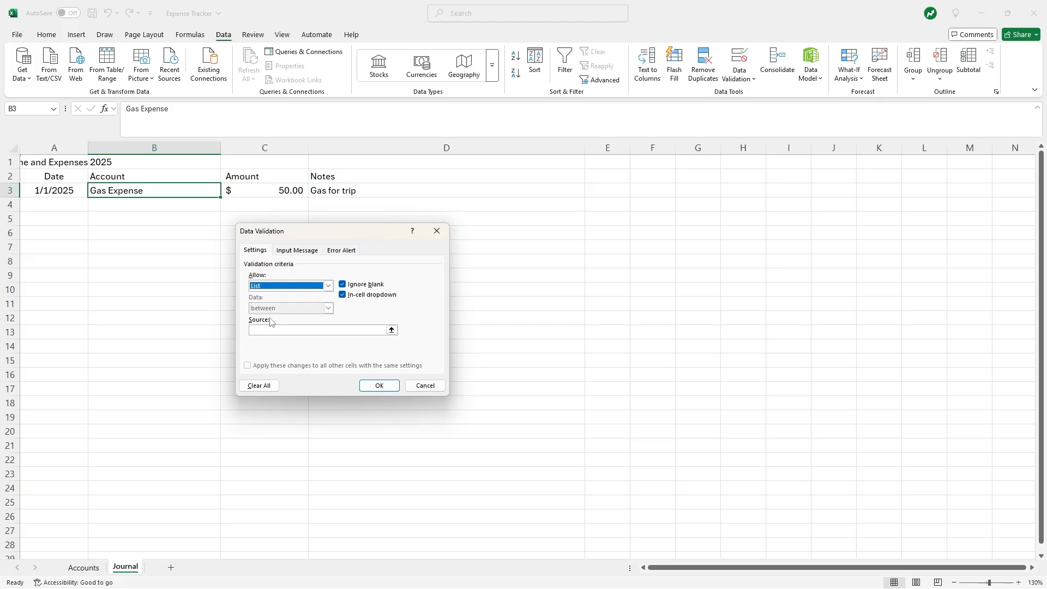
click(392, 329)
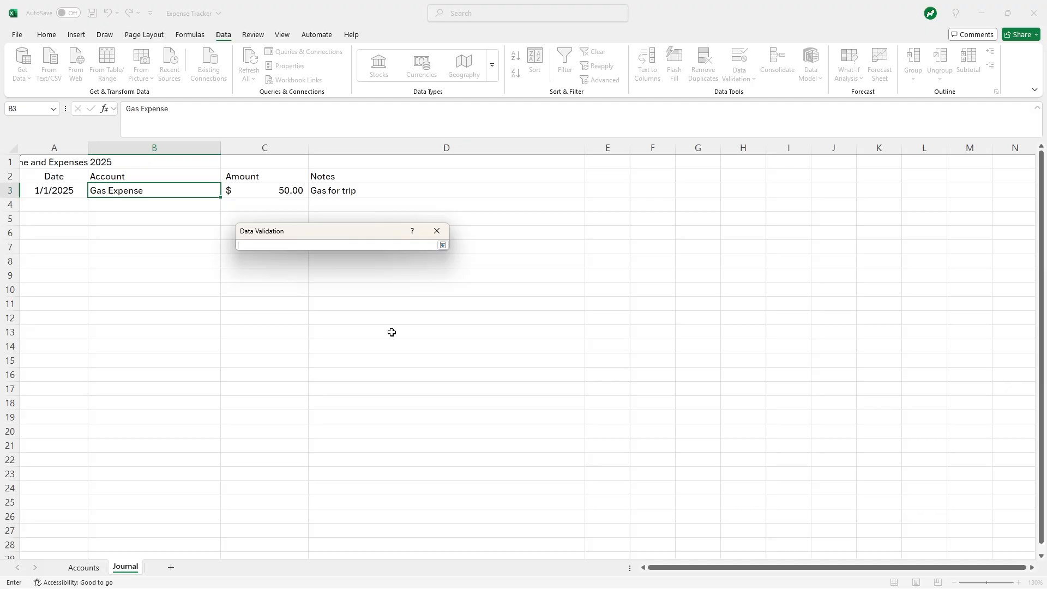
click(83, 567)
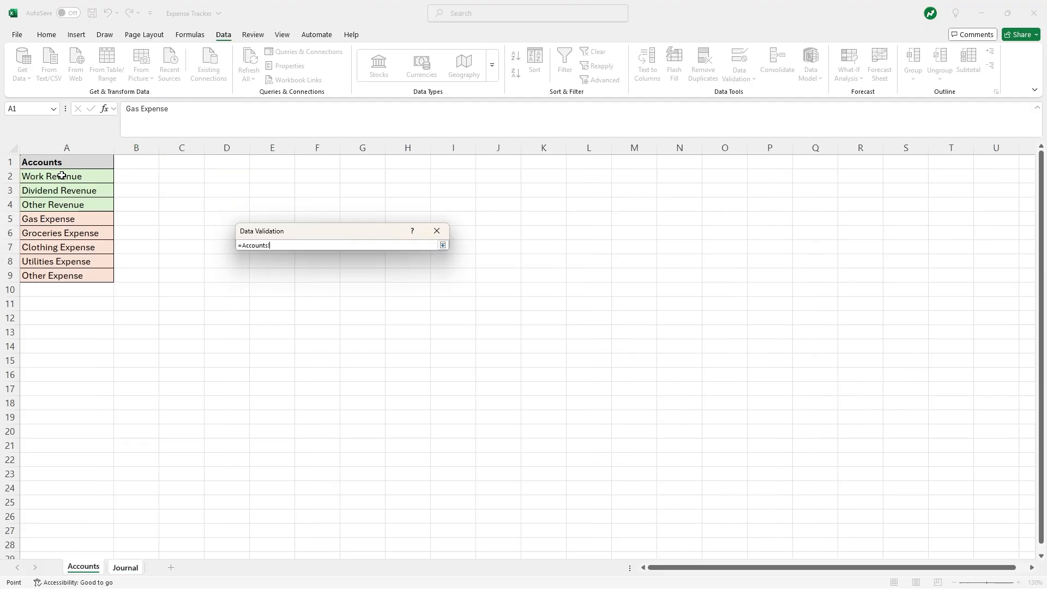
drag(62, 176, 104, 277)
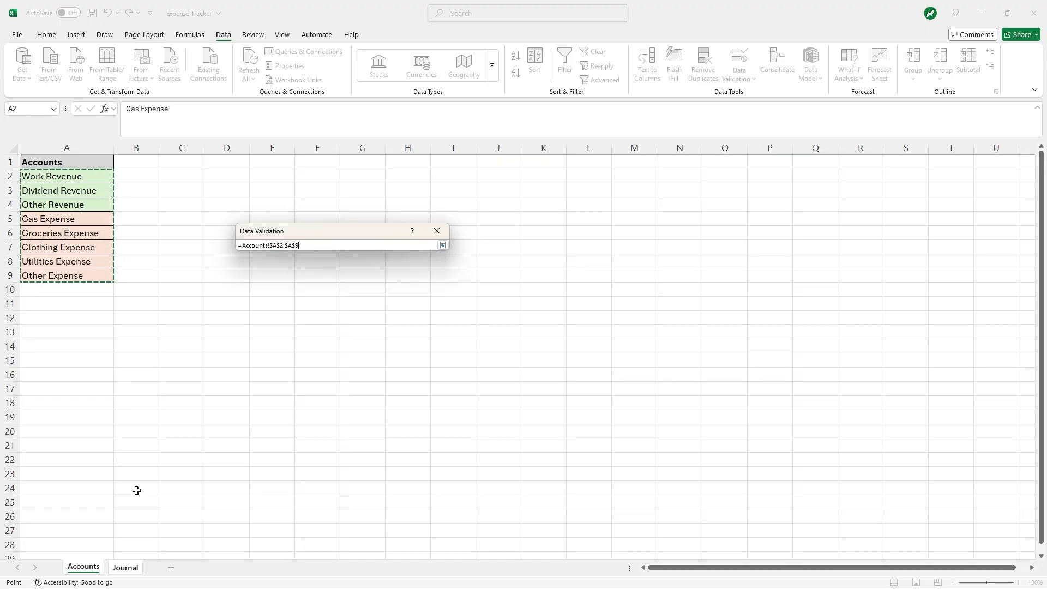
key(Return)
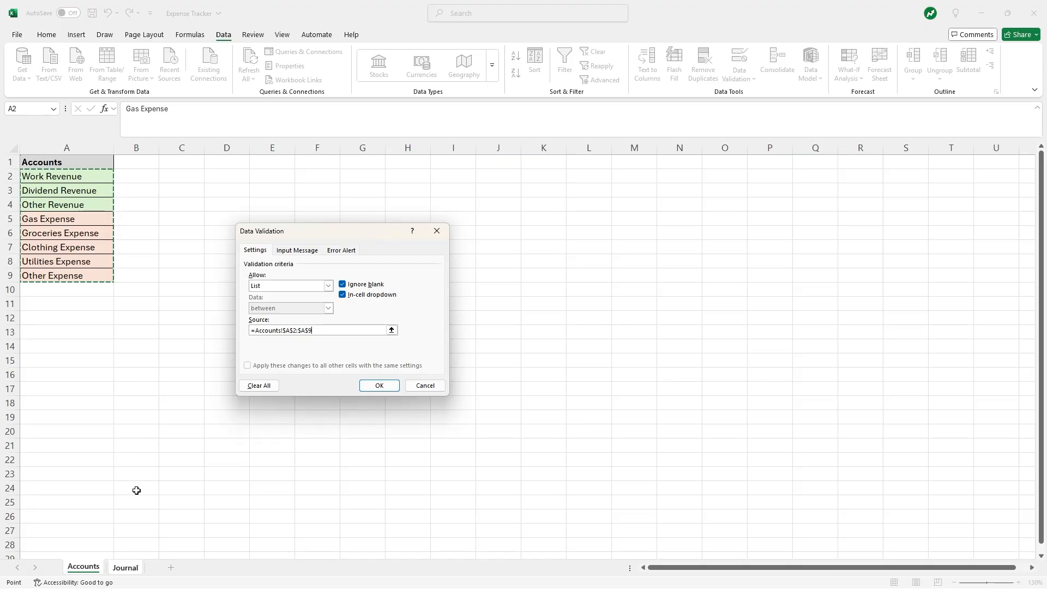
click(369, 381)
- Test B3's account dropdown without changing it, then show the Accounts sheet
click(246, 248)
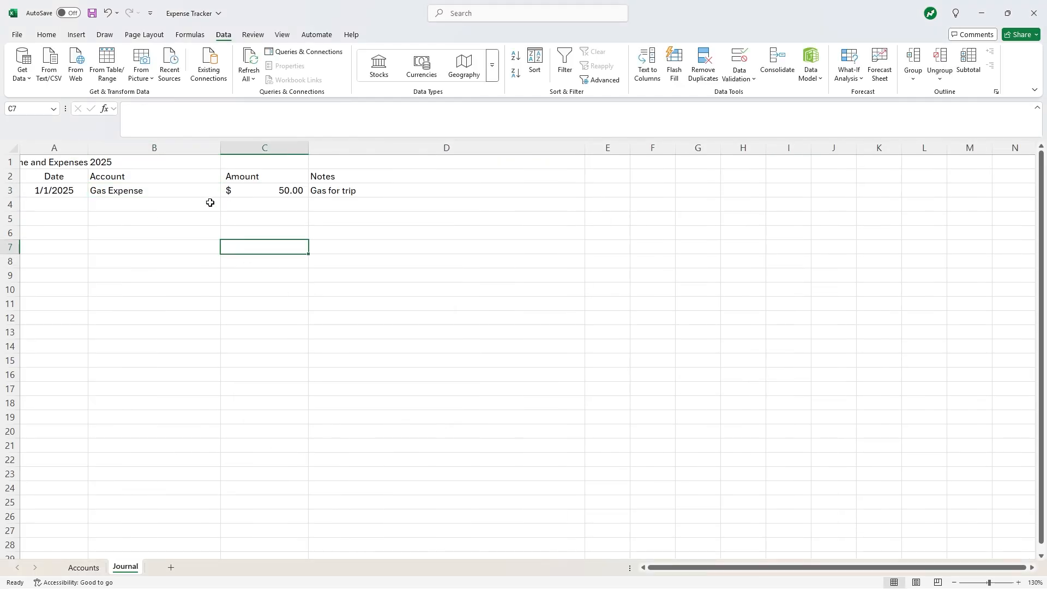
click(197, 191)
click(226, 191)
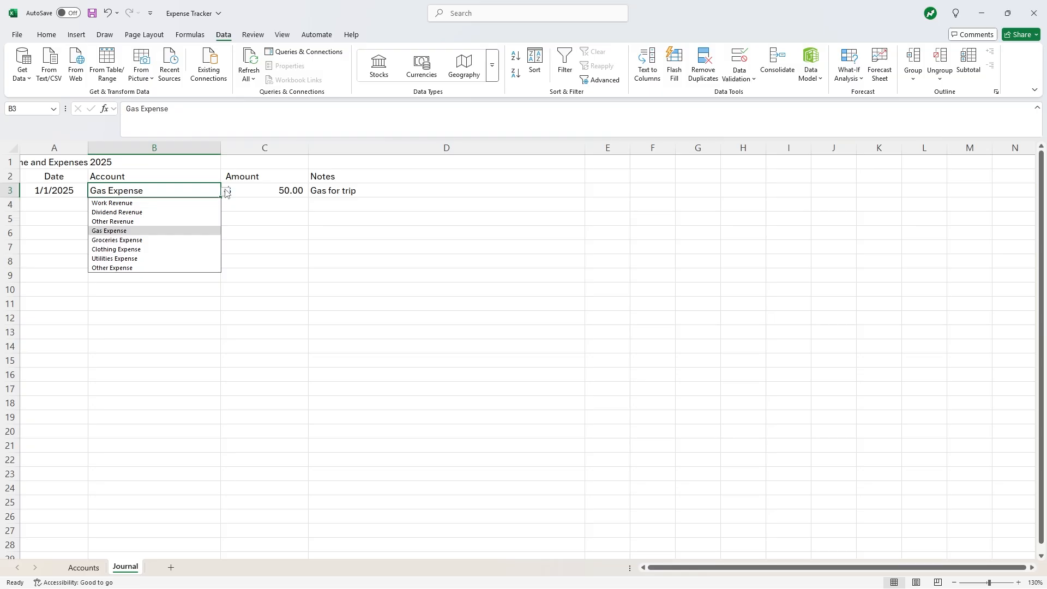
click(310, 259)
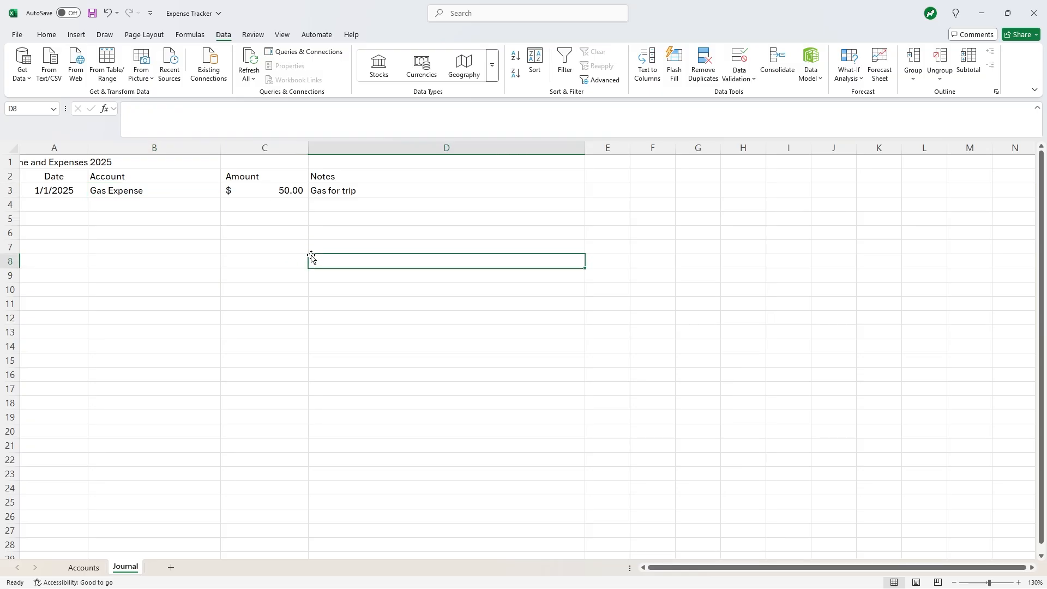
click(96, 568)
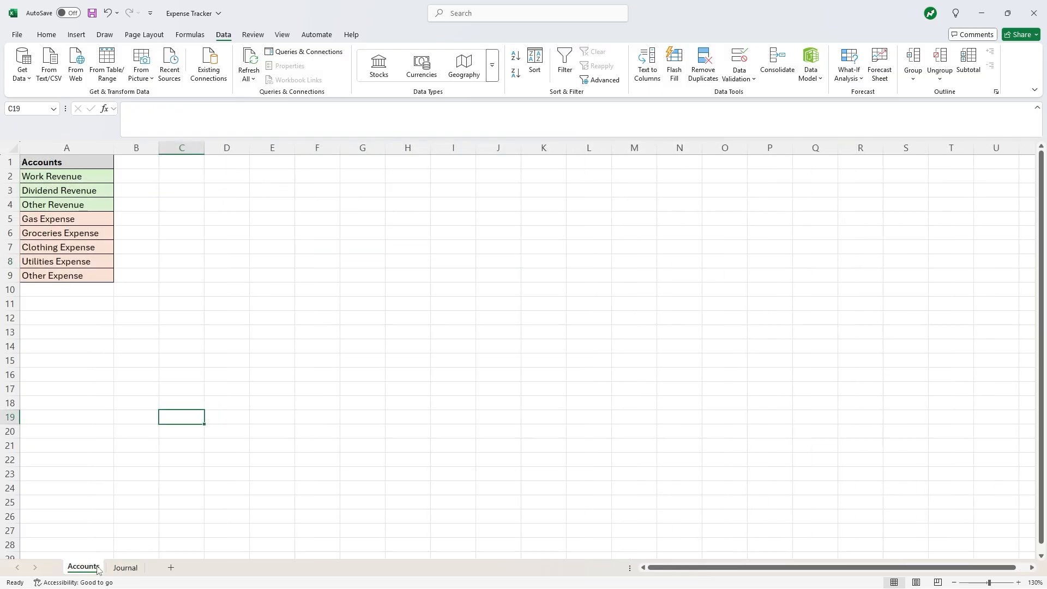
- Insert a new row 7 holding Telephone Expense above Clothing Expense, then return to Journal
click(11, 247)
right_click(11, 247)
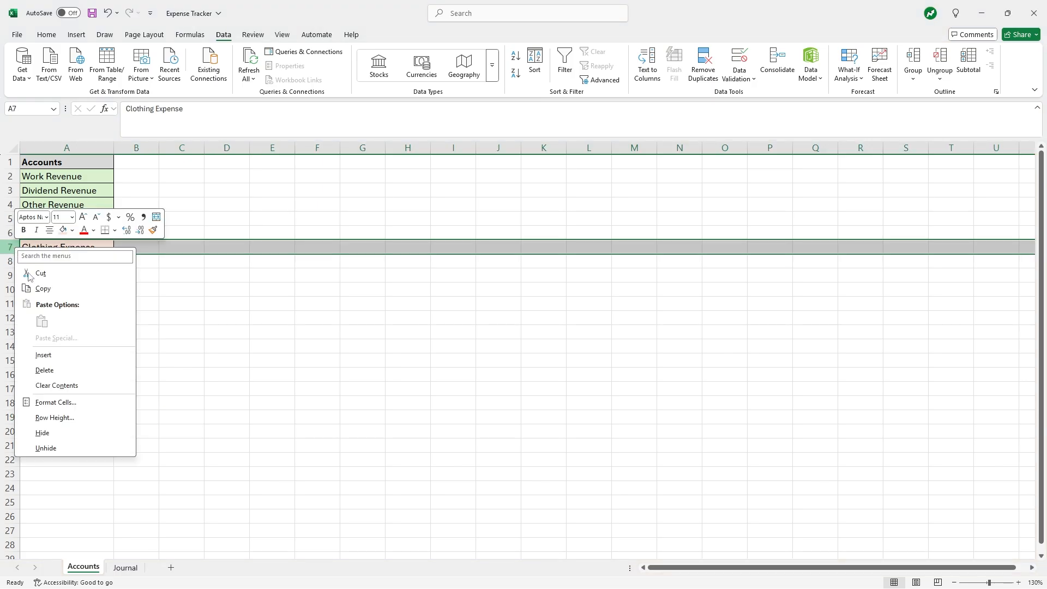
click(64, 355)
click(147, 346)
click(80, 248)
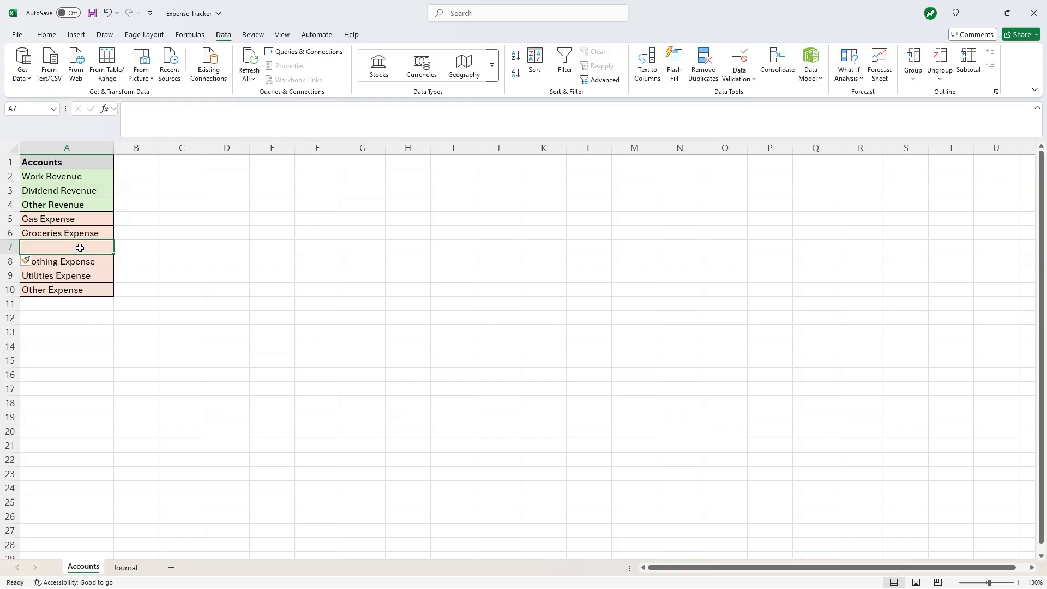
text(T)
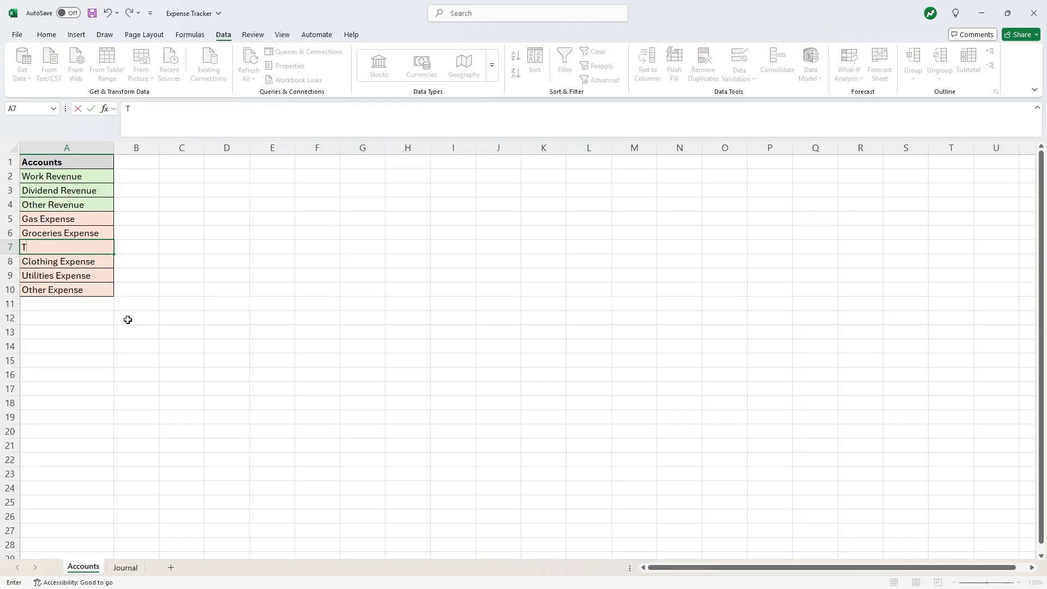
text(elephone Expense)
key(Return)
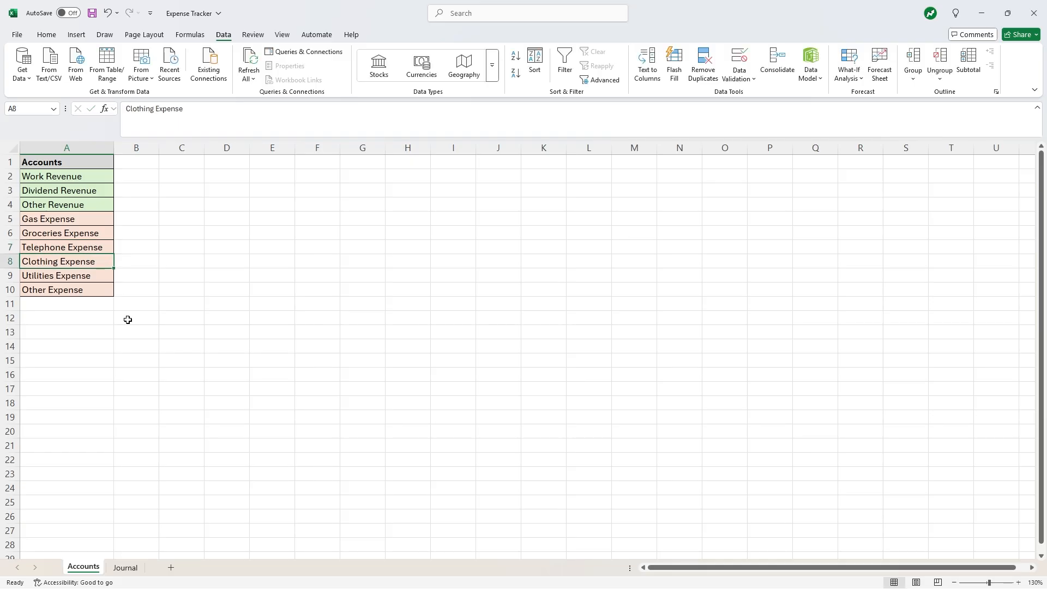
click(137, 516)
click(125, 568)
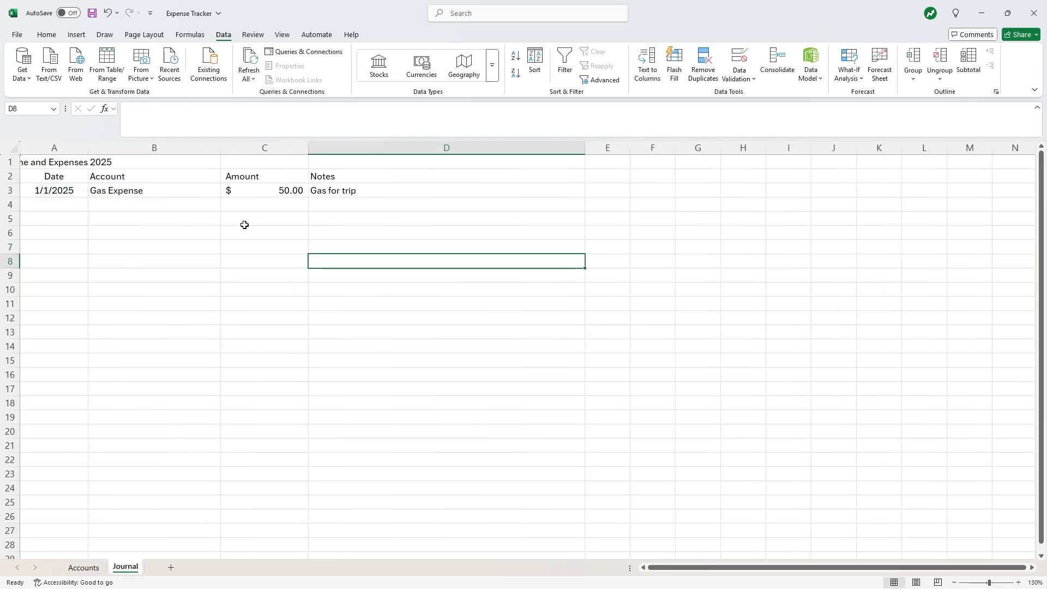
- Check B3's account dropdown for Telephone Expense, keeping Gas Expense as the account
click(167, 195)
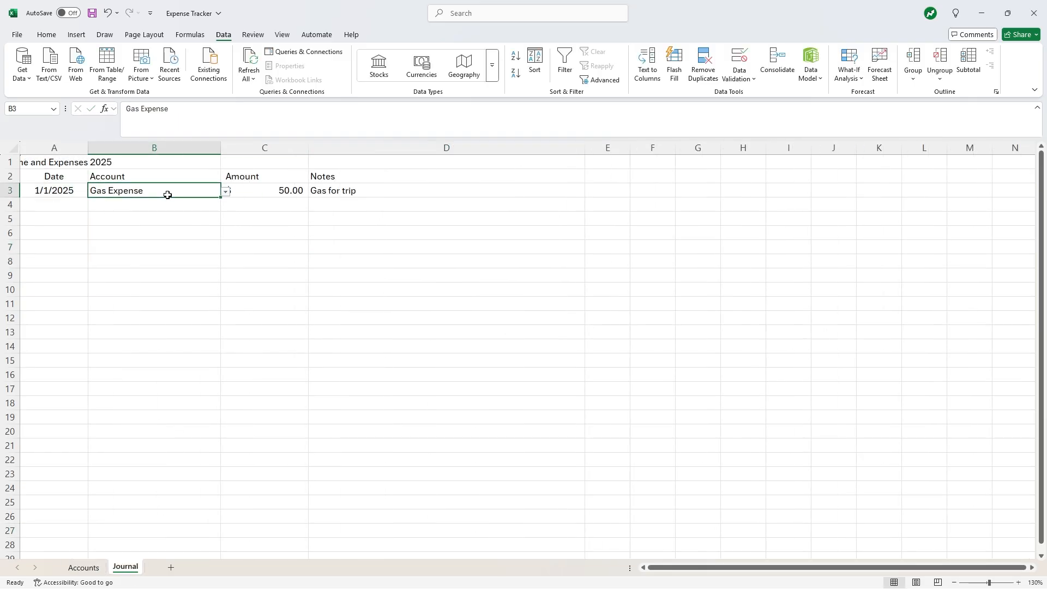
click(225, 192)
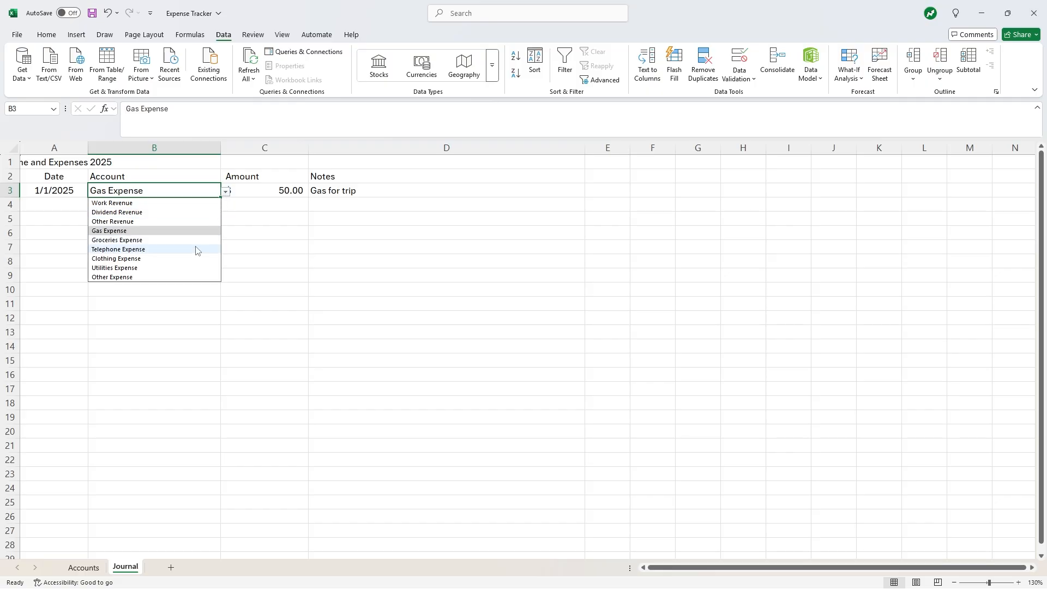
click(326, 233)
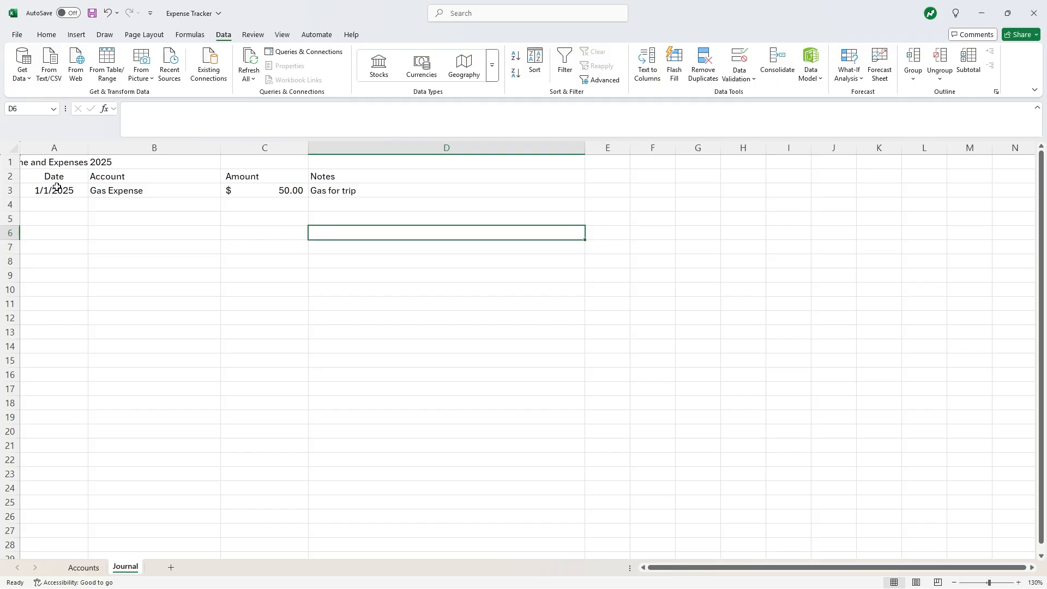
- Left-align the A2:D2 headers and merge and centre the title across A1:D1
mouse_move(57, 181)
mouse_down()
mouse_move(311, 180)
mouse_move(51, 178)
mouse_up()
click(338, 261)
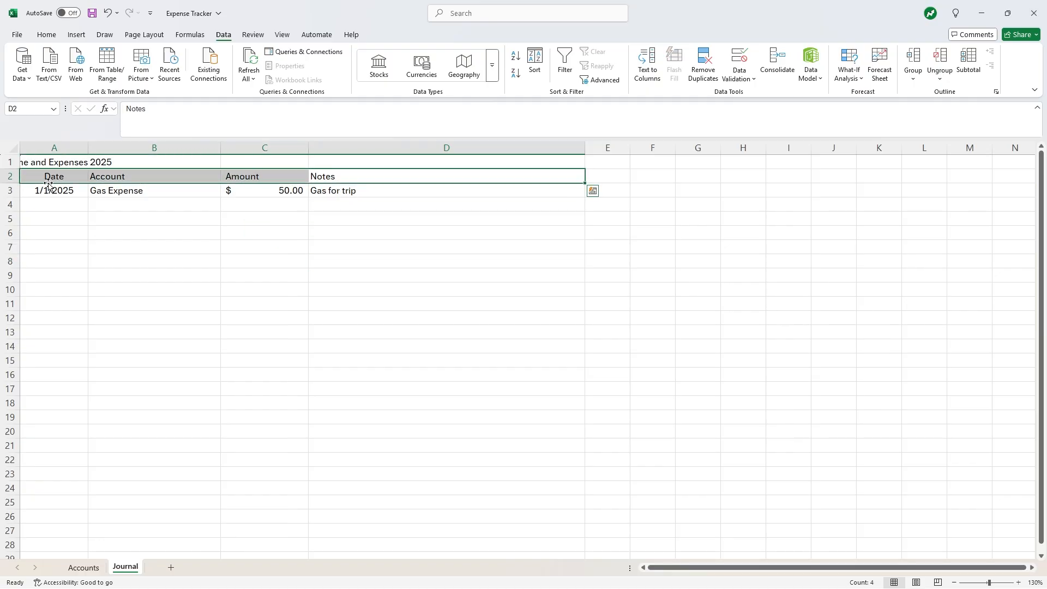
click(46, 34)
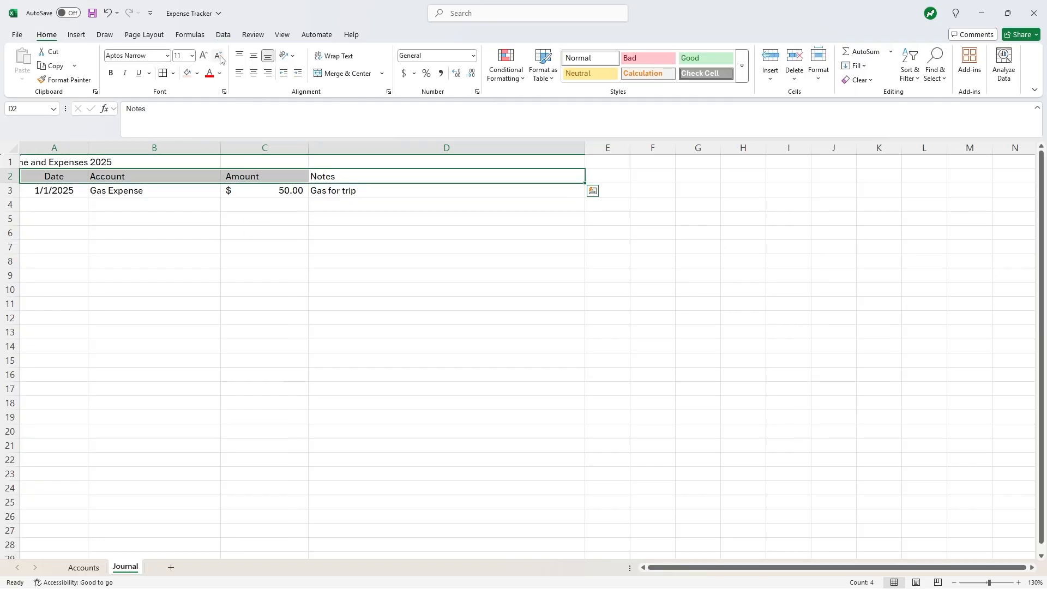
click(239, 73)
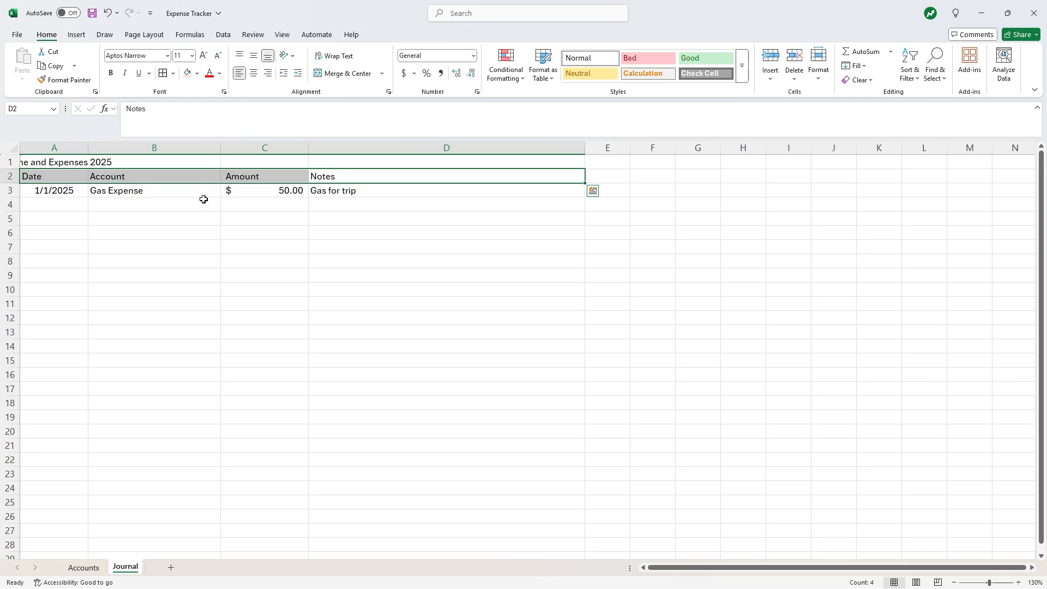
click(151, 227)
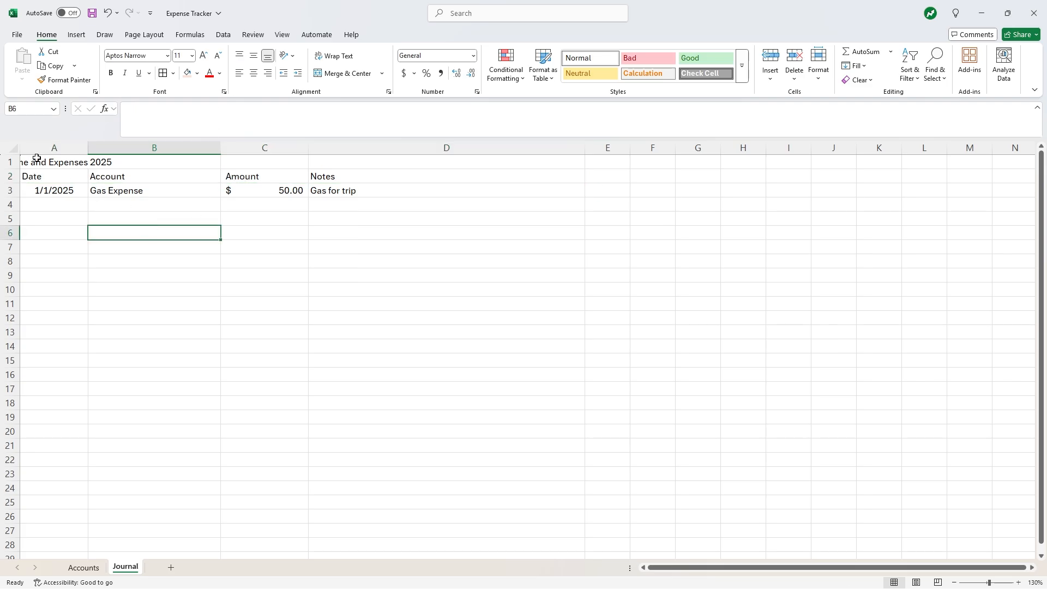
drag(37, 158, 323, 161)
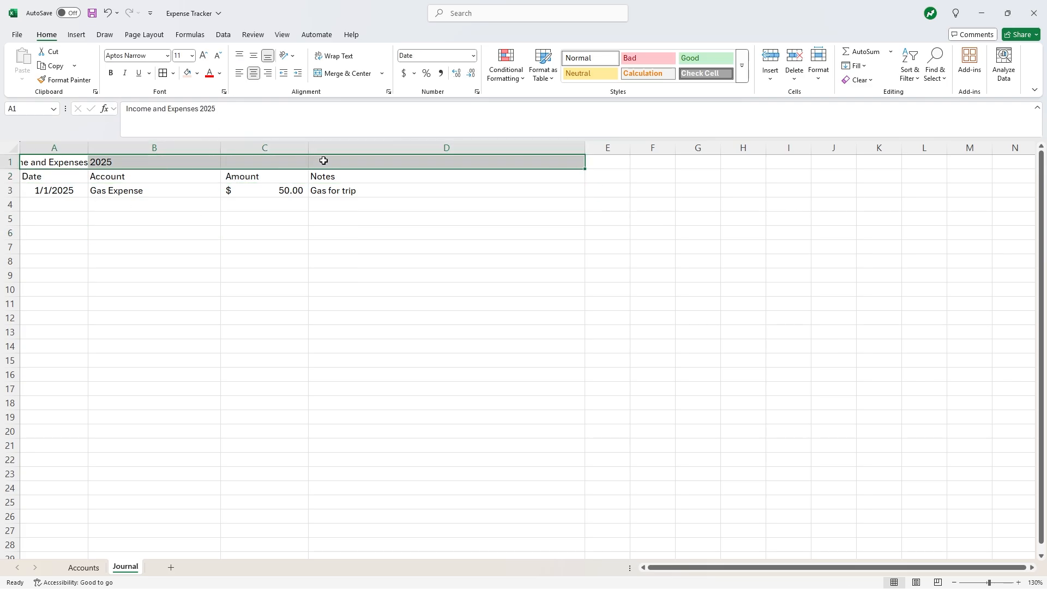
click(326, 74)
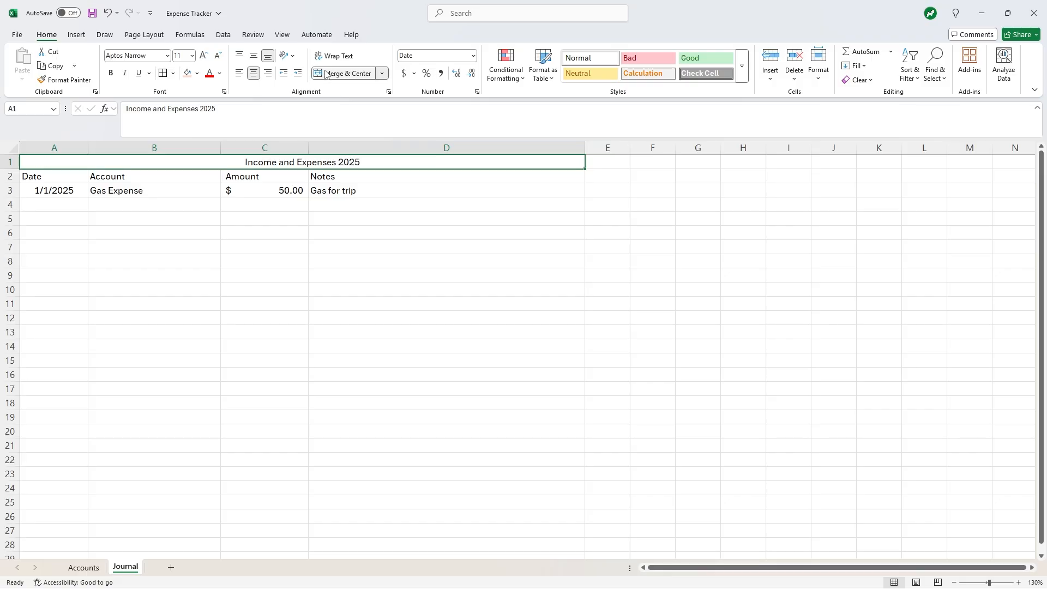
- Apply All Borders to A1:D3 and bold rows 1 and 2
drag(350, 159, 314, 188)
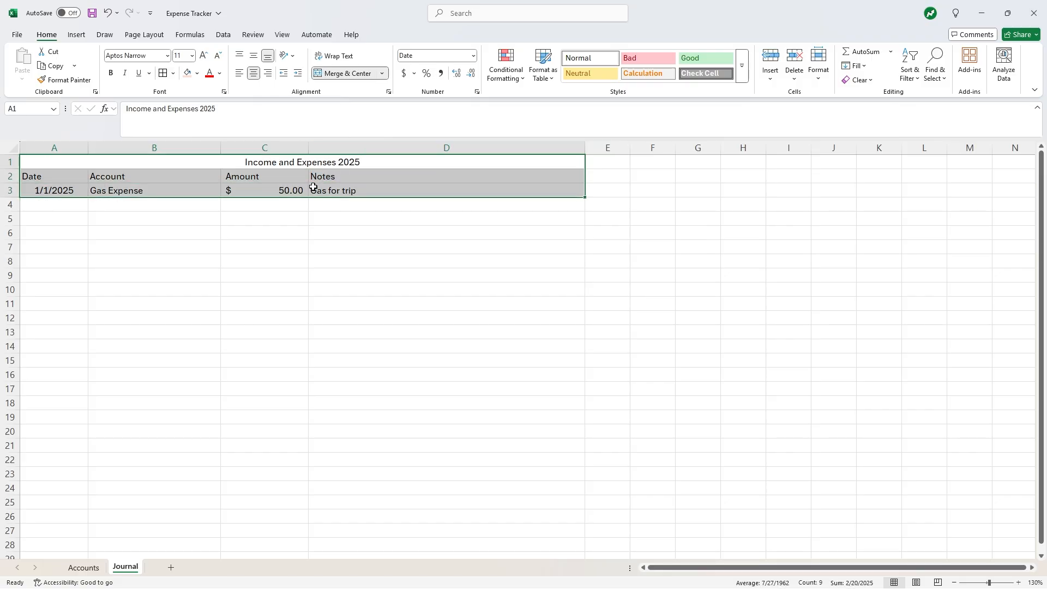
click(162, 74)
click(117, 206)
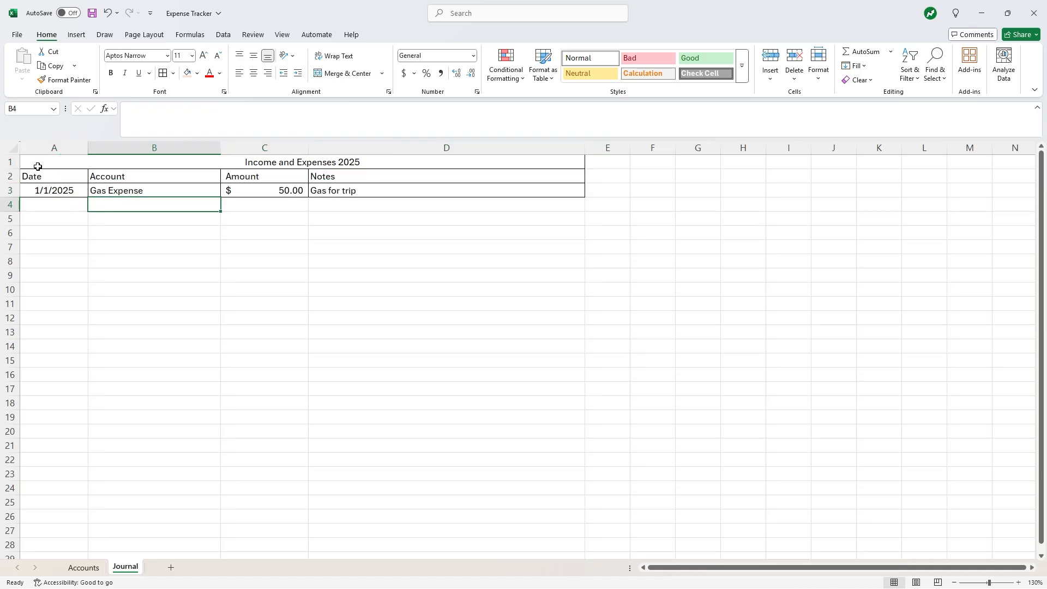
drag(6, 162, 5, 176)
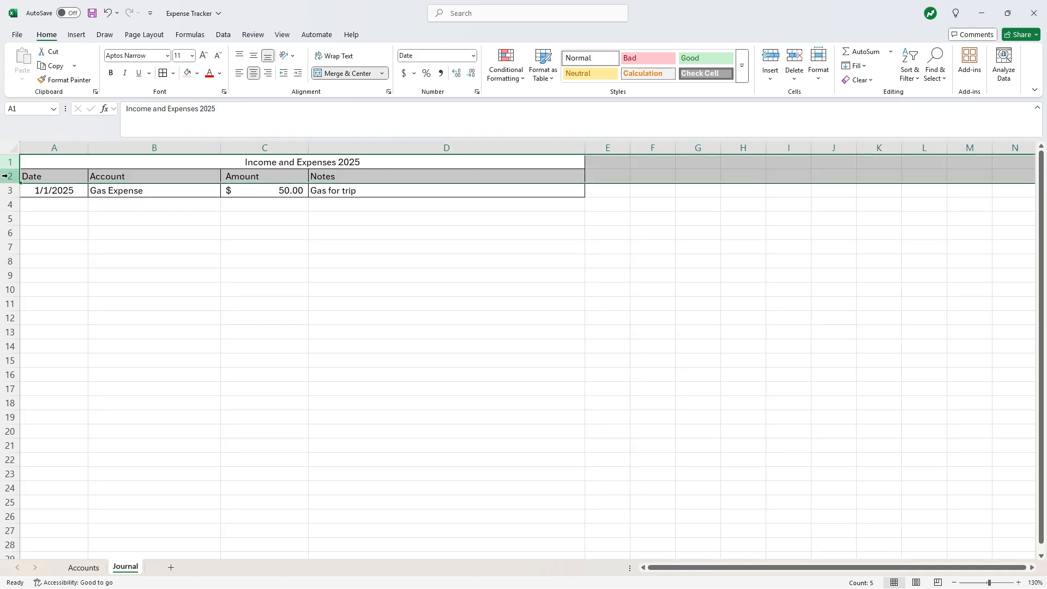
key(ctrl+b)
click(216, 259)
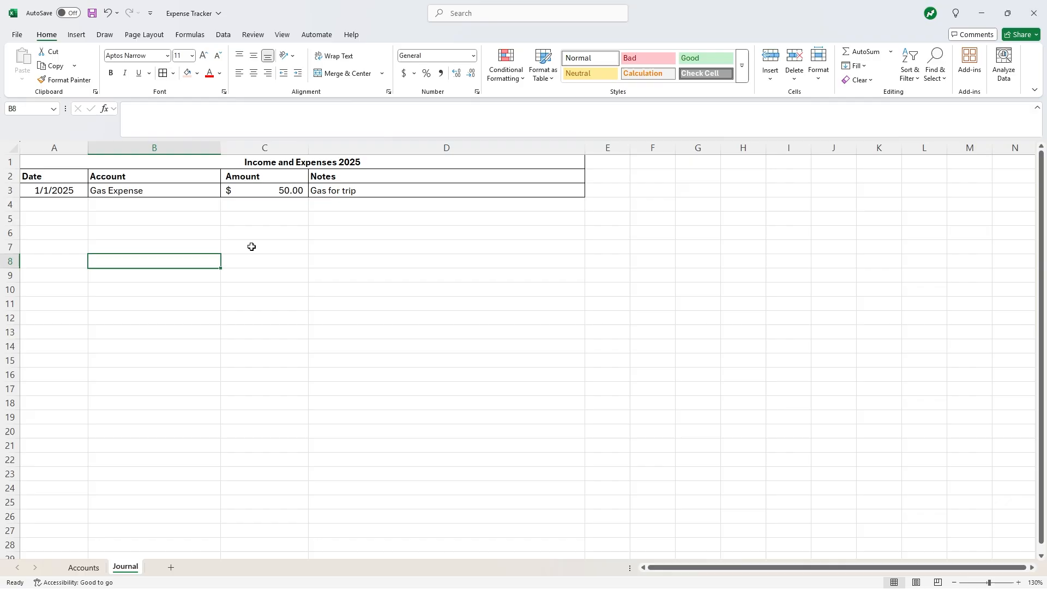
drag(335, 181, 79, 175)
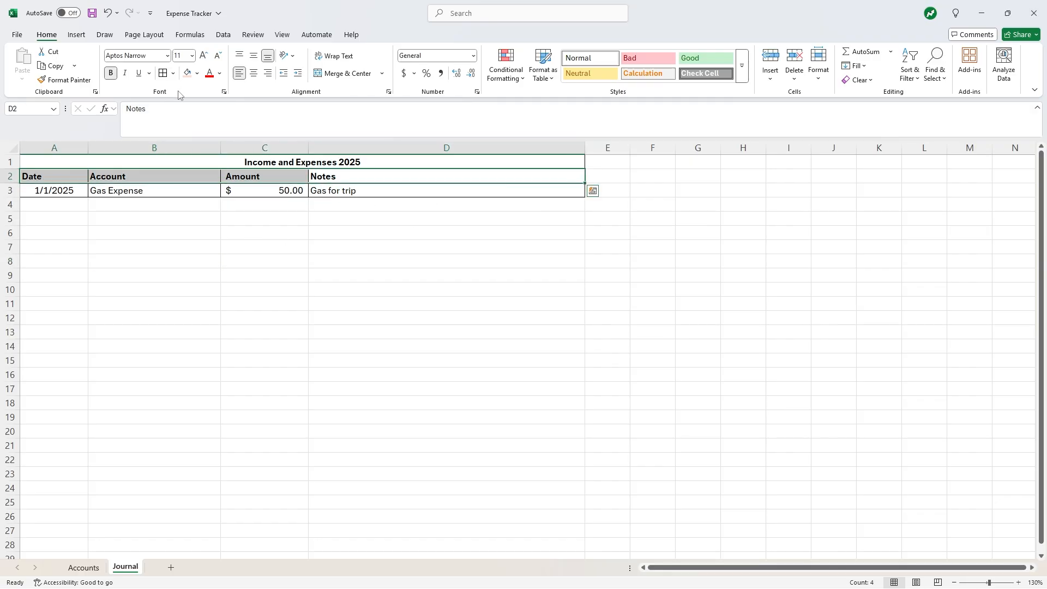
- Shade the A2:D2 header row with a light blue fill
click(195, 75)
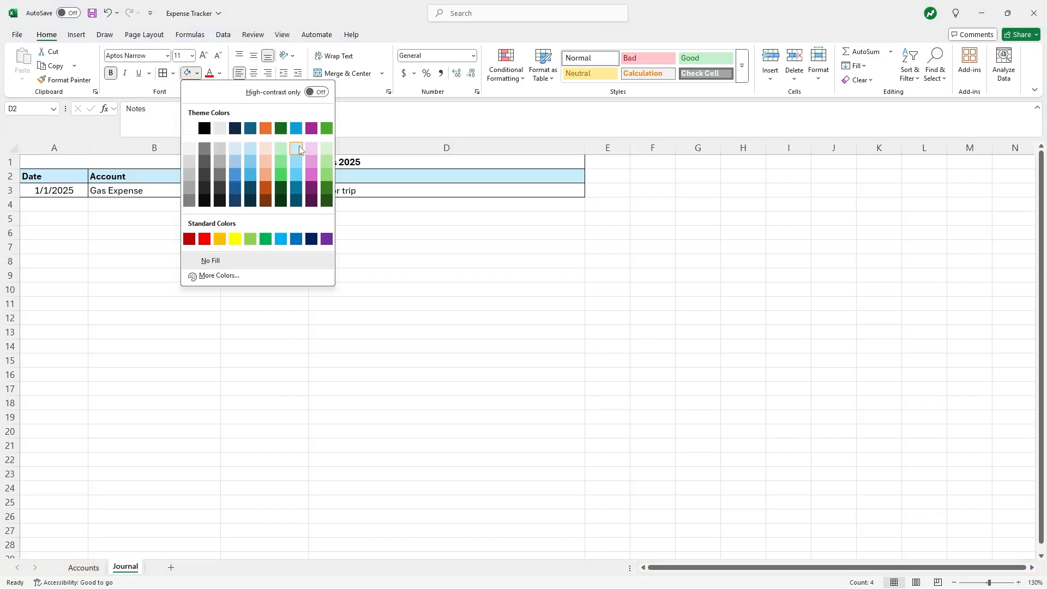
click(299, 150)
click(300, 271)
- Give the merged title cell A1 a dark teal fill and white font
click(258, 161)
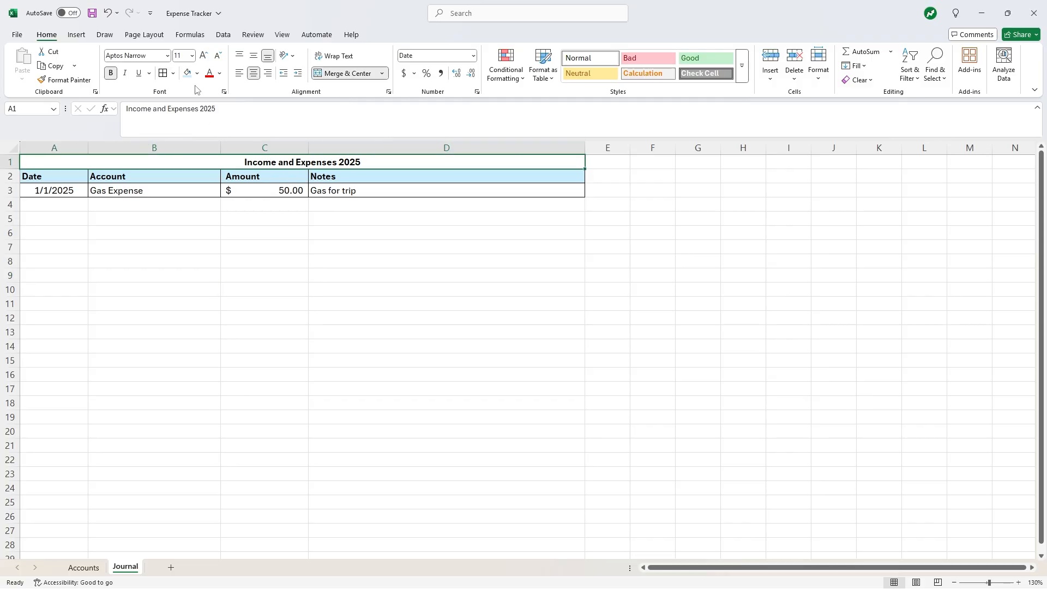
click(196, 75)
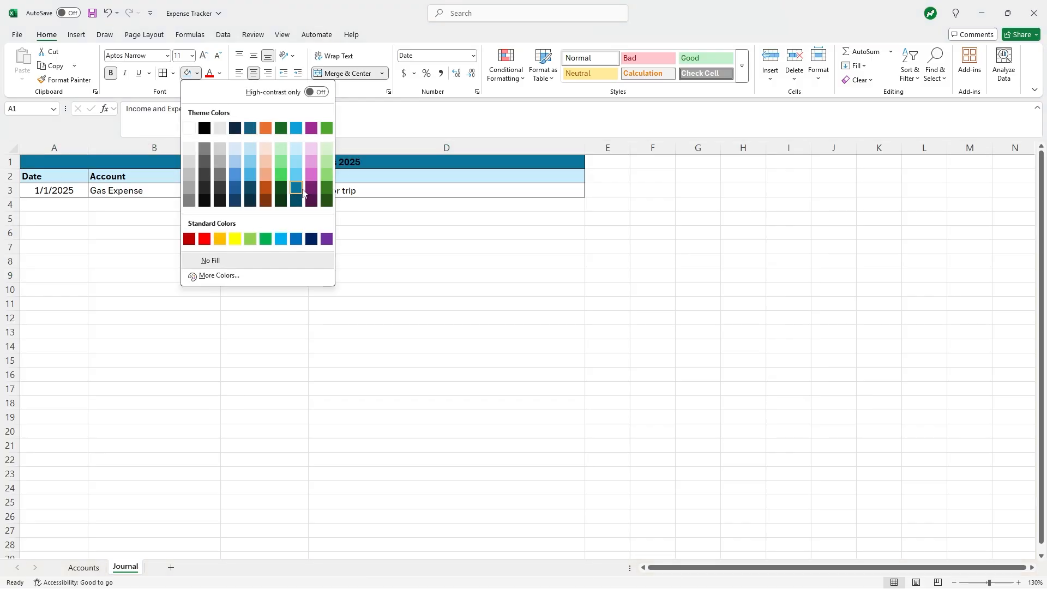
click(299, 202)
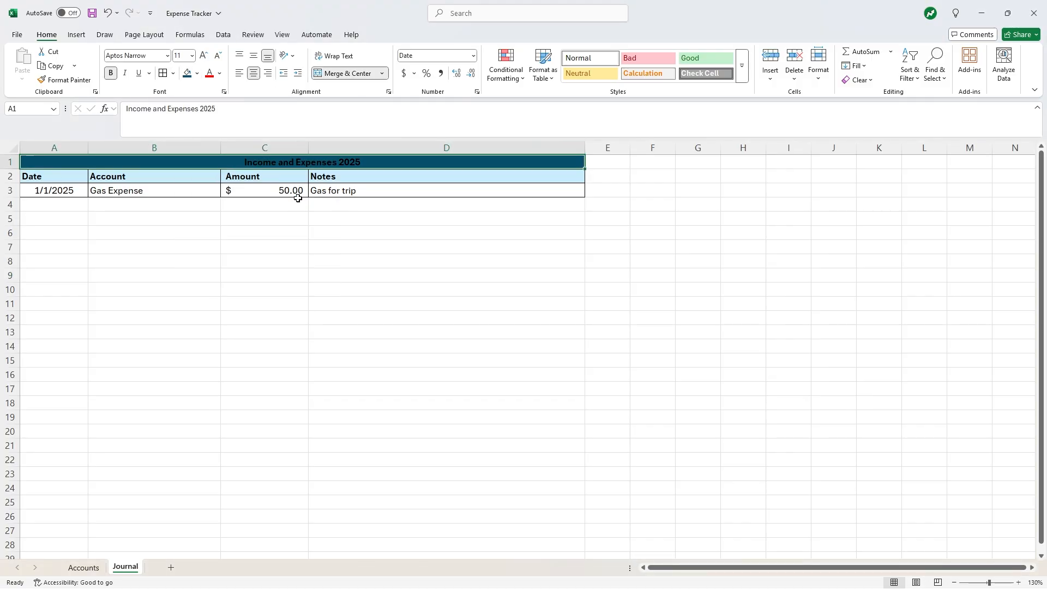
click(284, 217)
click(271, 162)
click(219, 73)
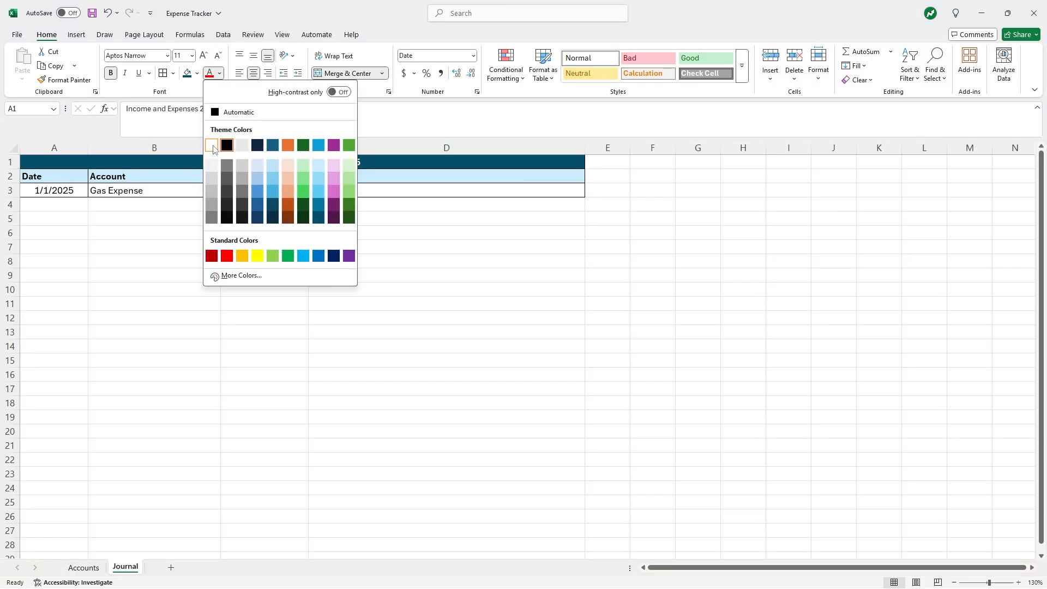
click(212, 145)
click(143, 222)
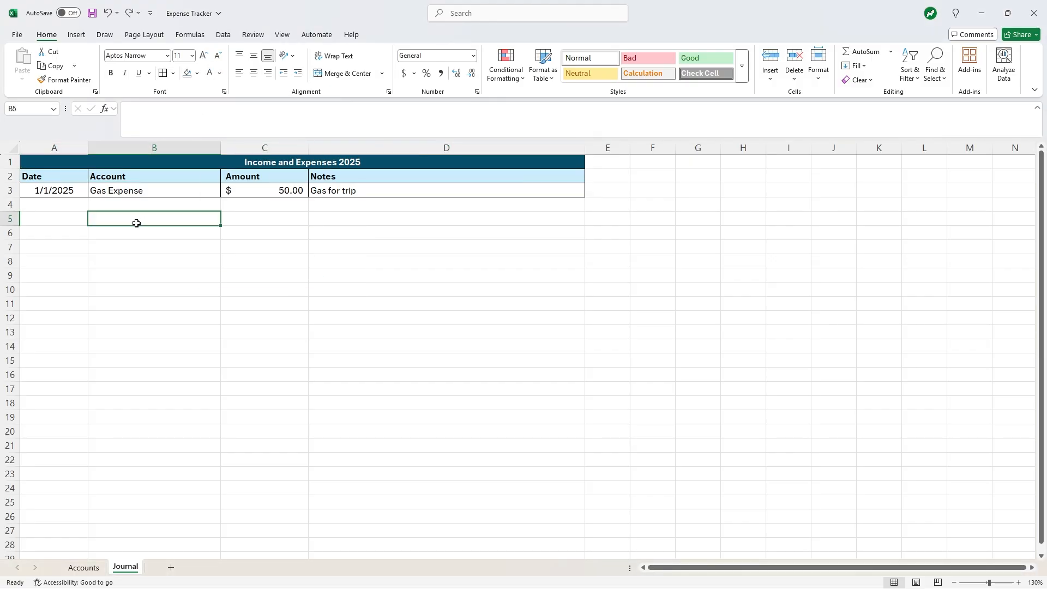
- Insert fifteen blank rows above the Gas Expense entry, pushing it down to row 18
right_click(12, 190)
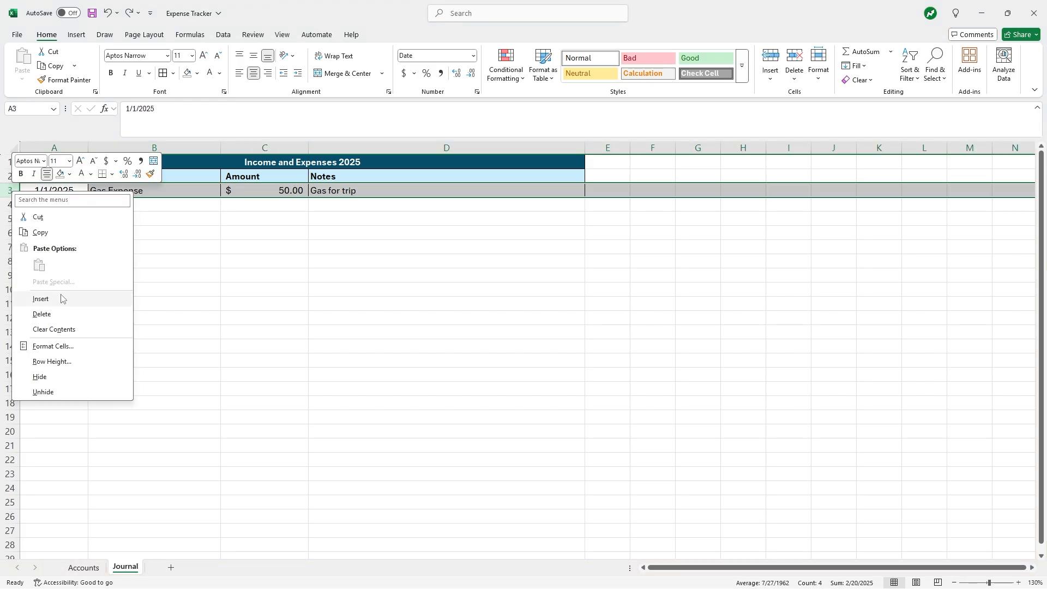
click(63, 298)
click(13, 194)
drag(13, 197, 14, 232)
right_click(13, 206)
click(52, 310)
click(215, 304)
right_click(16, 234)
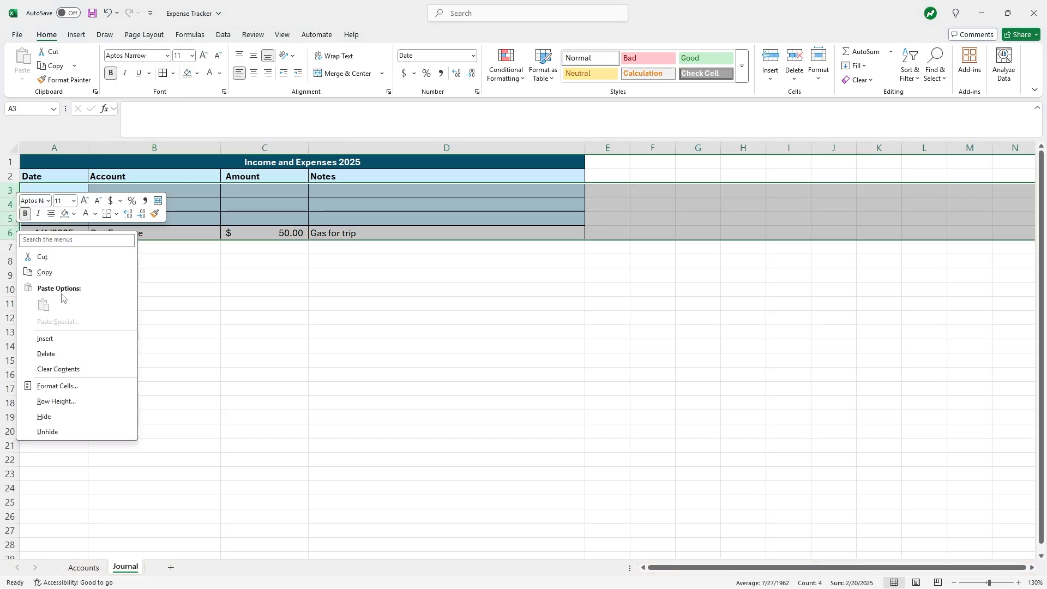
click(63, 340)
click(180, 342)
drag(8, 189, 10, 290)
right_click(15, 290)
click(59, 401)
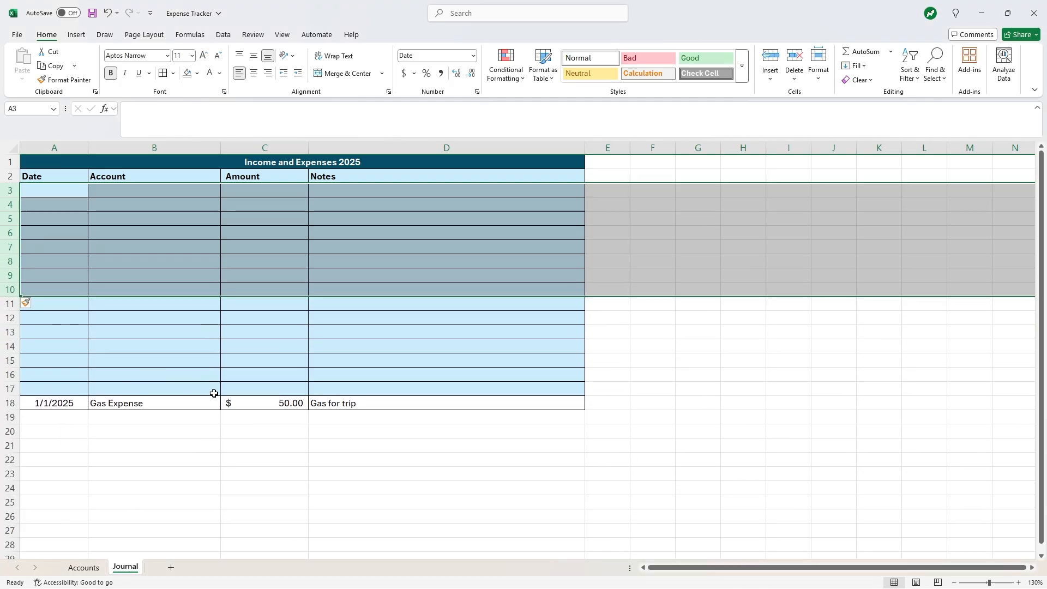
click(165, 460)
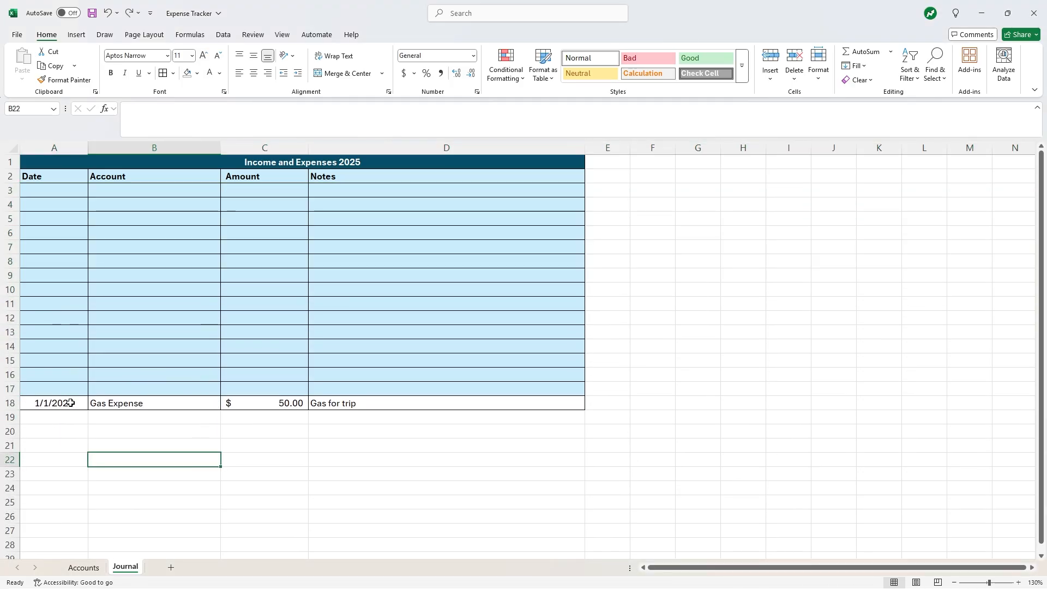
- Format Painter row 18's bordered formatting onto the blank rows A3:D17
drag(71, 402, 338, 404)
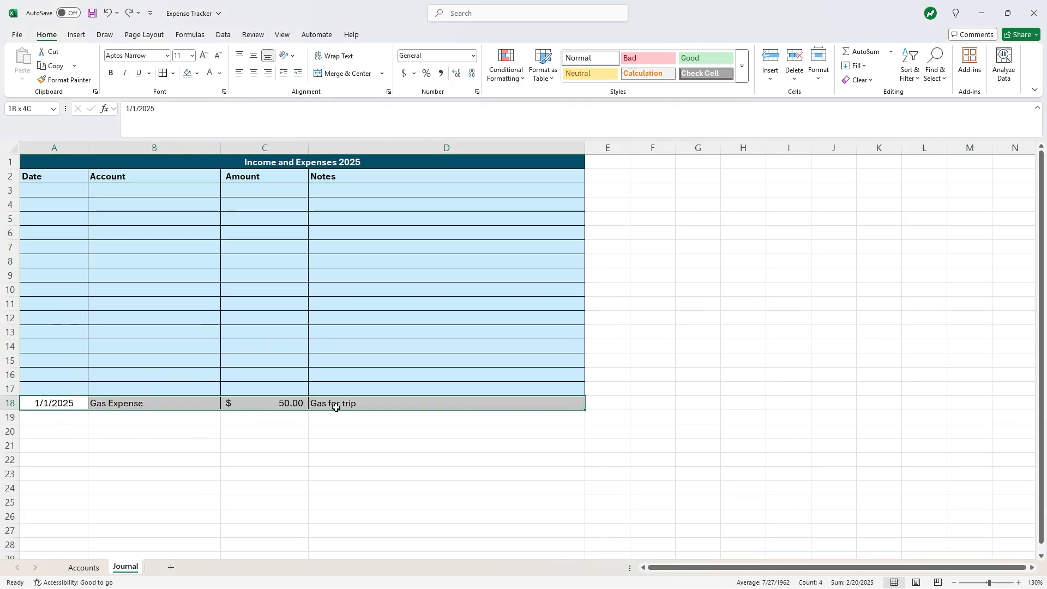
click(62, 80)
mouse_move(65, 188)
mouse_down()
mouse_move(440, 298)
mouse_move(446, 390)
mouse_up()
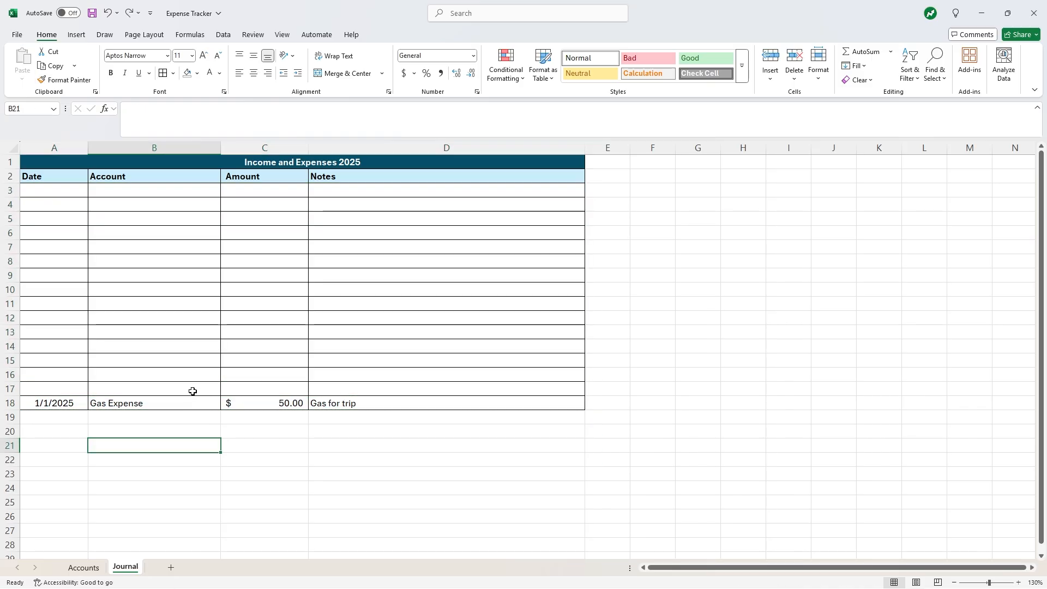
- Extend the account-list Data Validation to all Account cells B3:B18
click(193, 391)
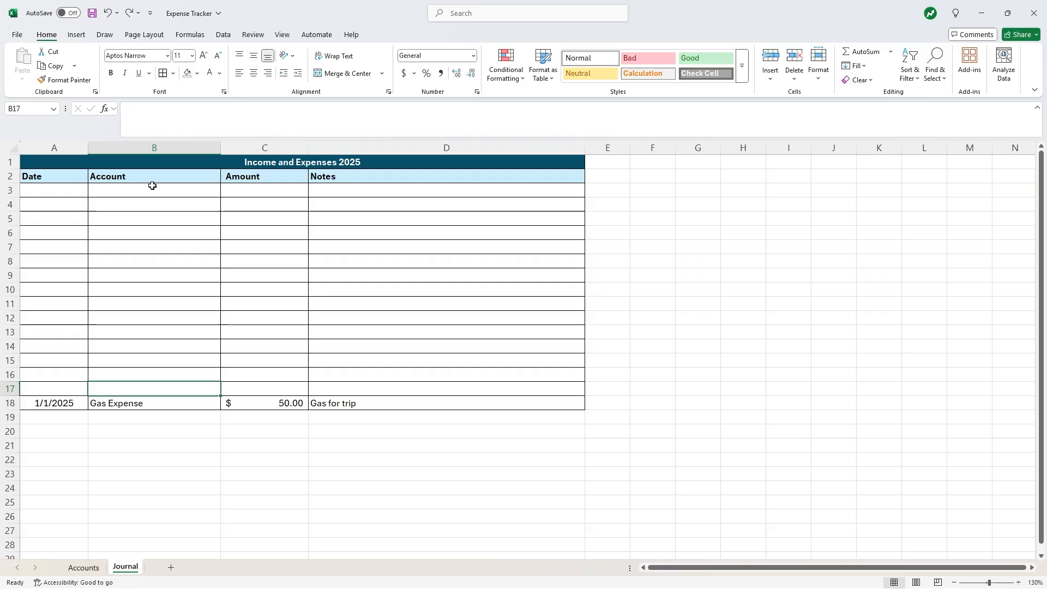
drag(152, 185, 182, 404)
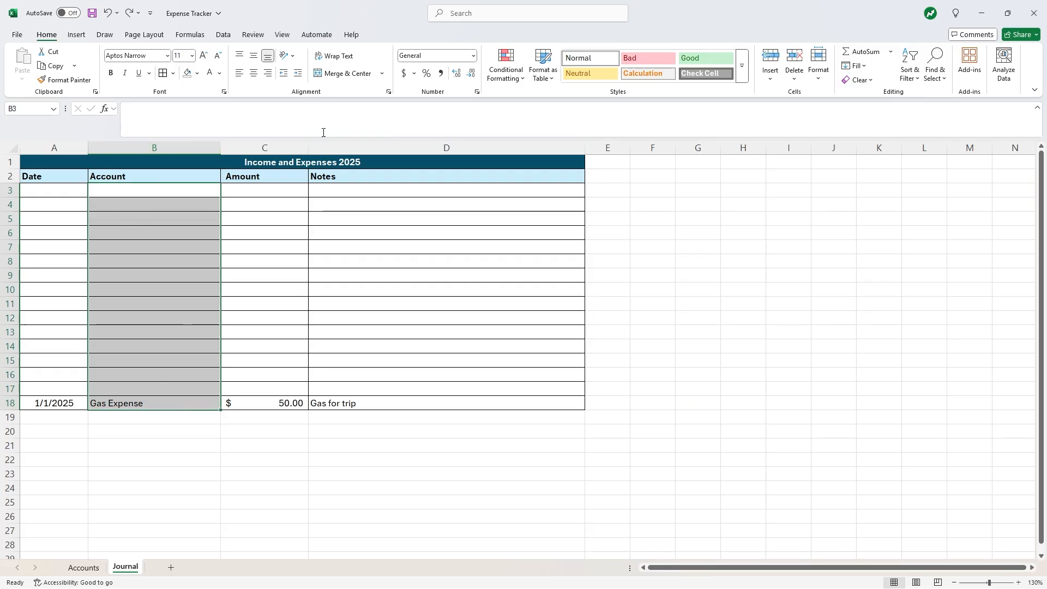
click(223, 34)
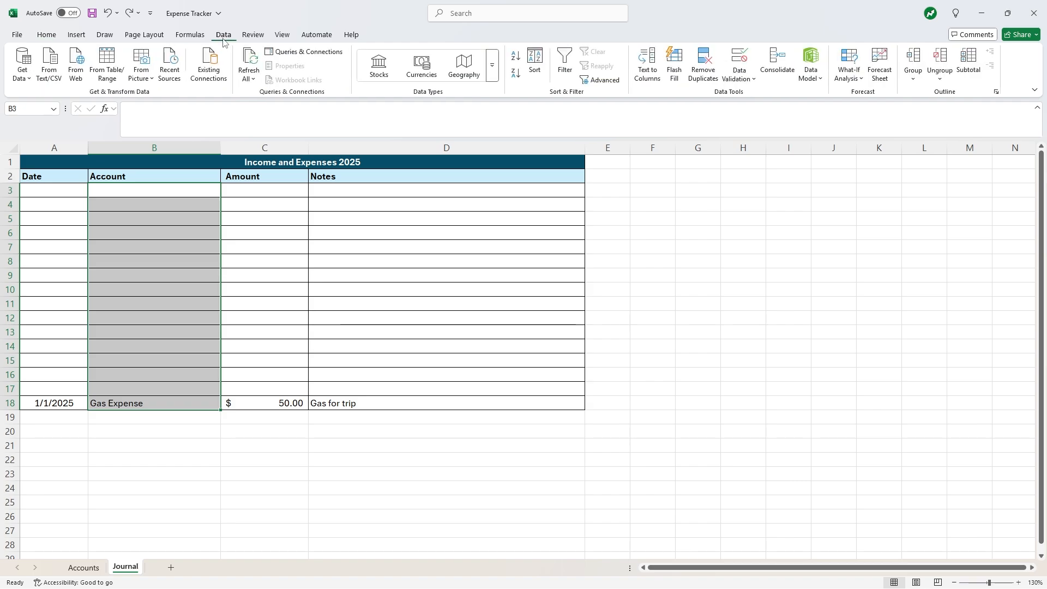
click(741, 71)
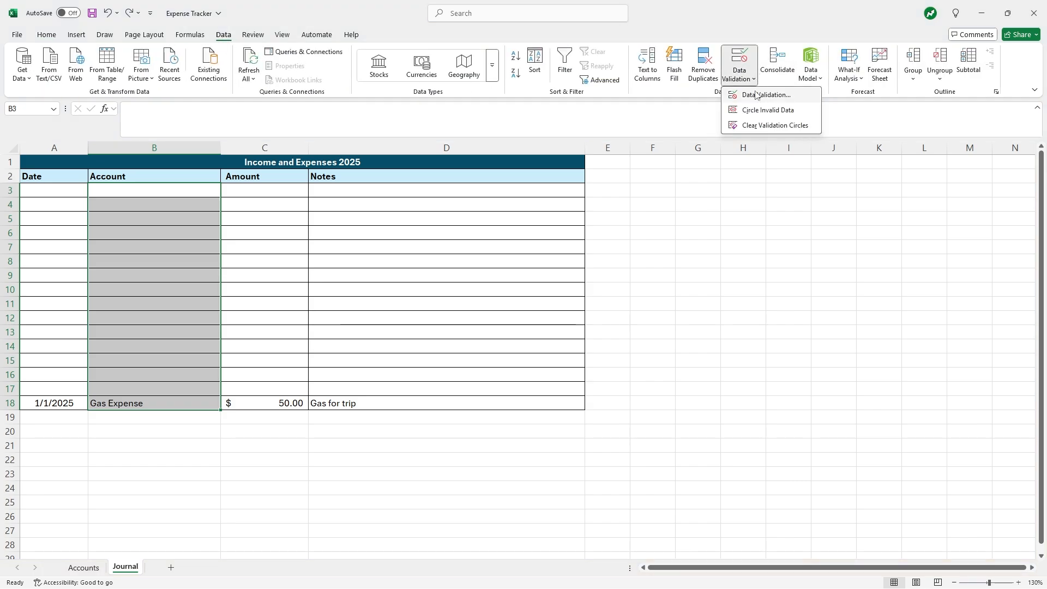
click(757, 94)
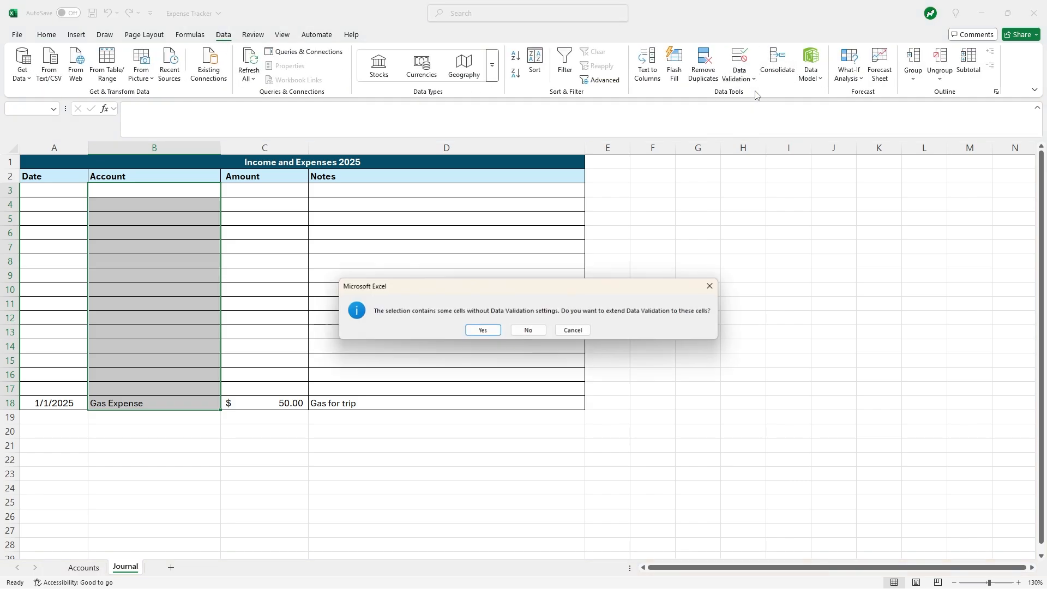
click(486, 332)
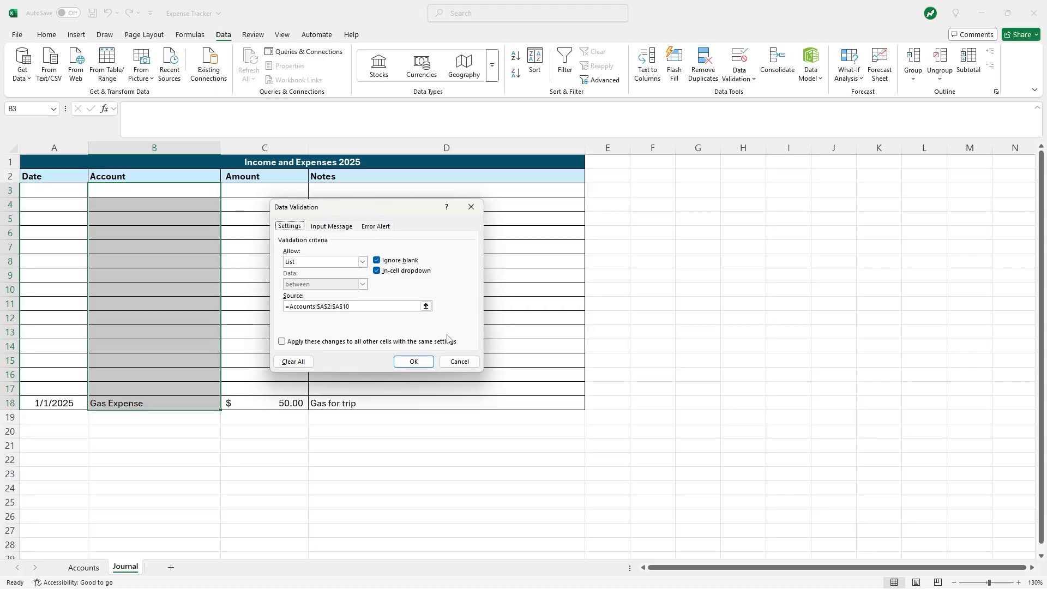
click(406, 363)
- Check the dropdowns in B17, B3 and B18, then reselect B3:B18
click(192, 388)
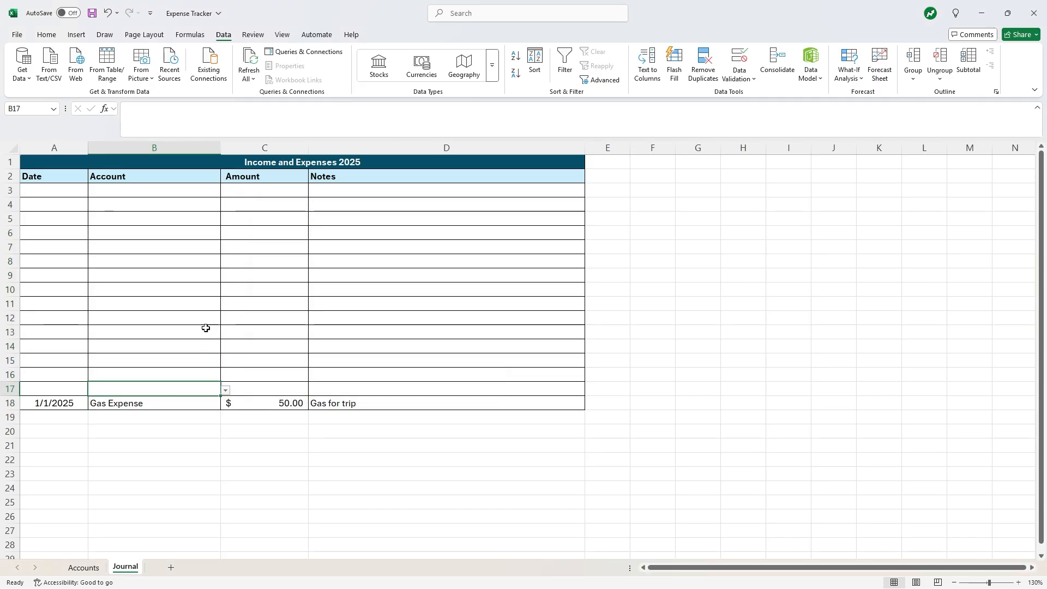
click(189, 189)
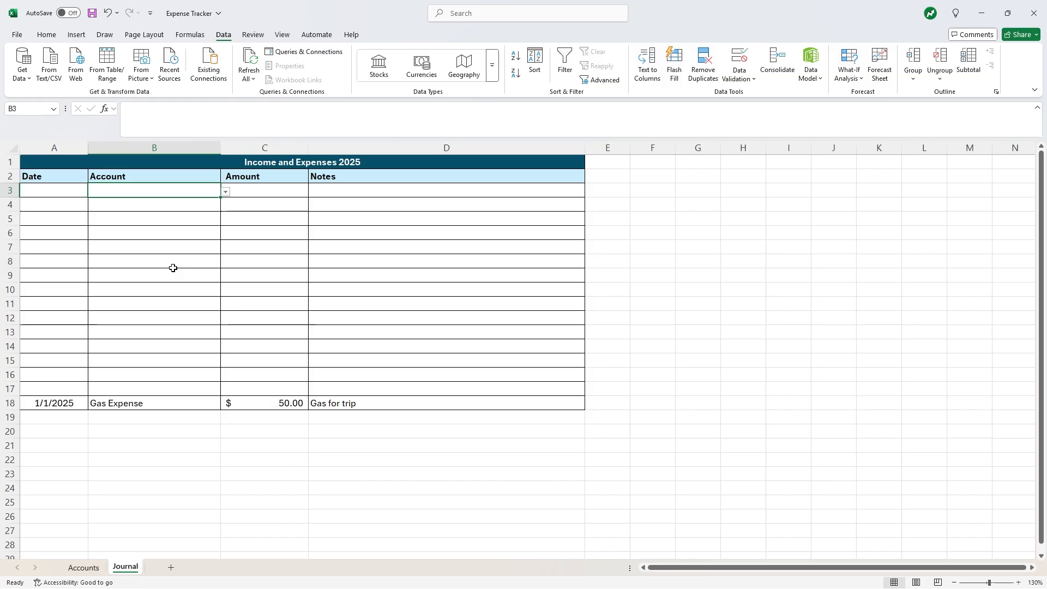
click(157, 408)
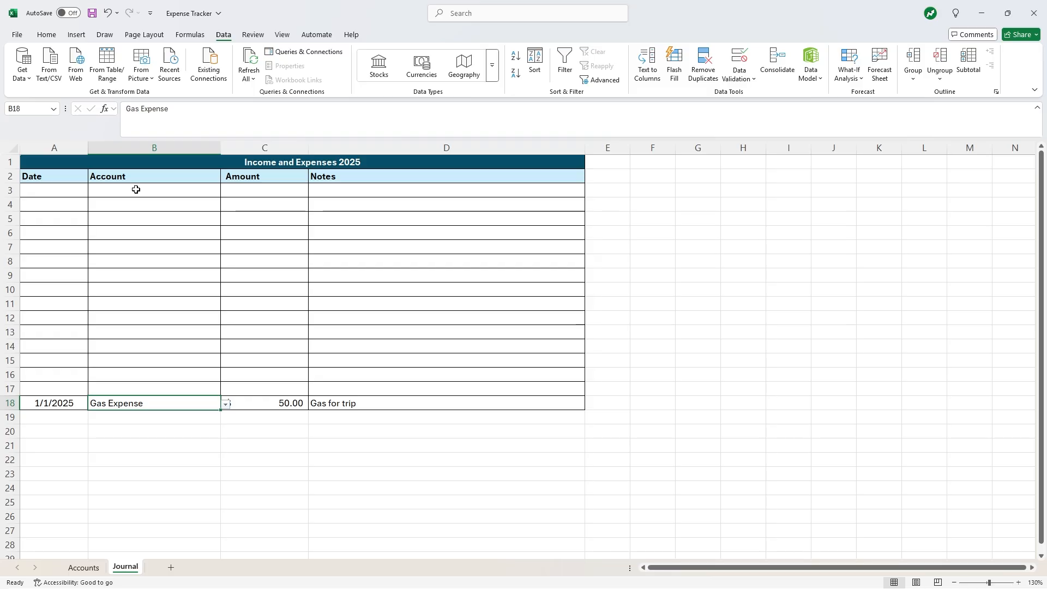
drag(136, 189, 158, 402)
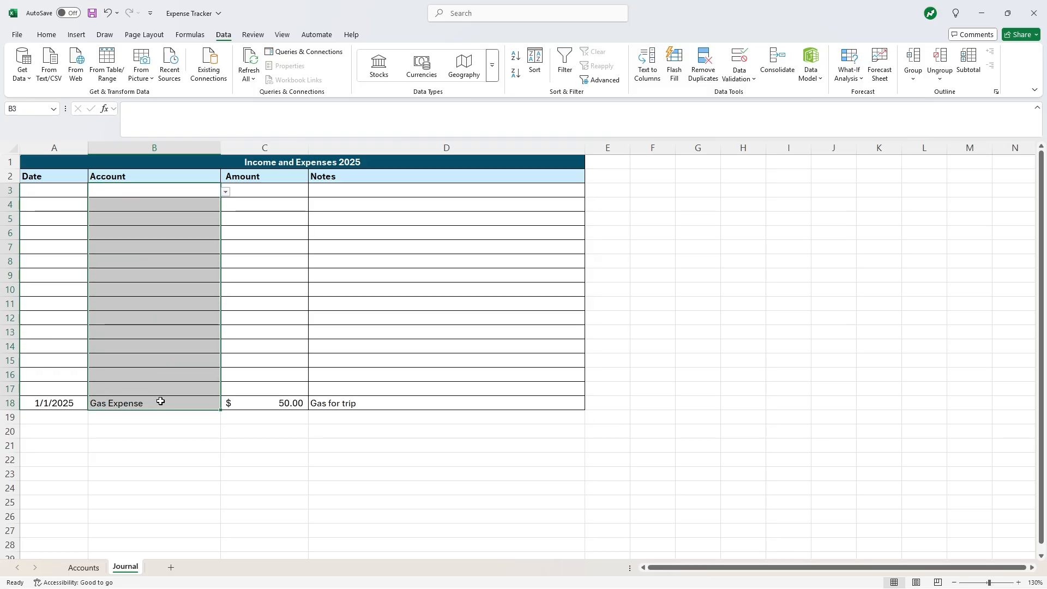
click(45, 36)
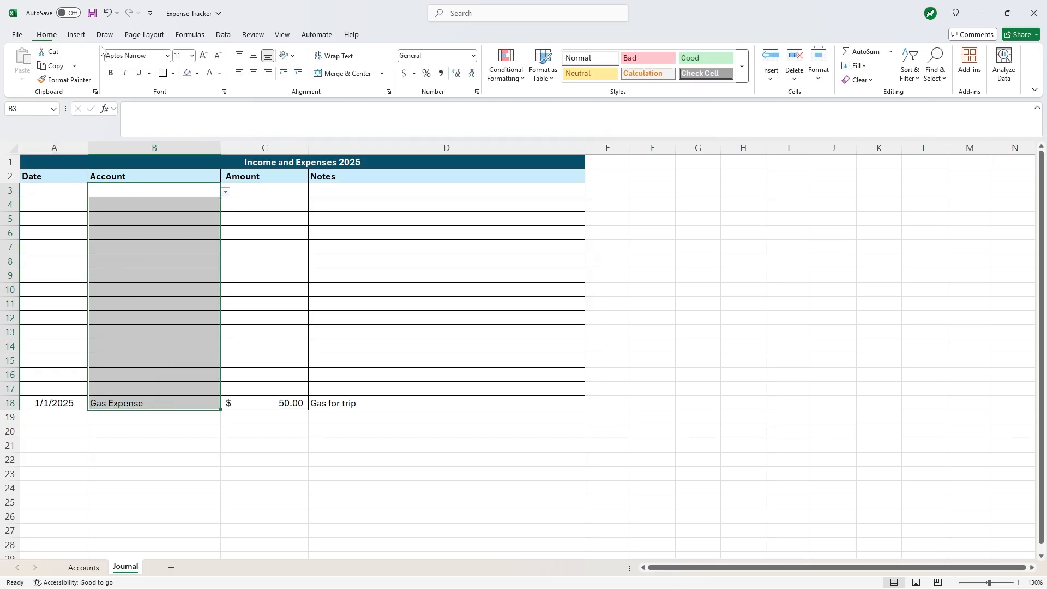
- Add a conditional formatting rule giving cells containing 'Exp' a light peach fill
click(510, 78)
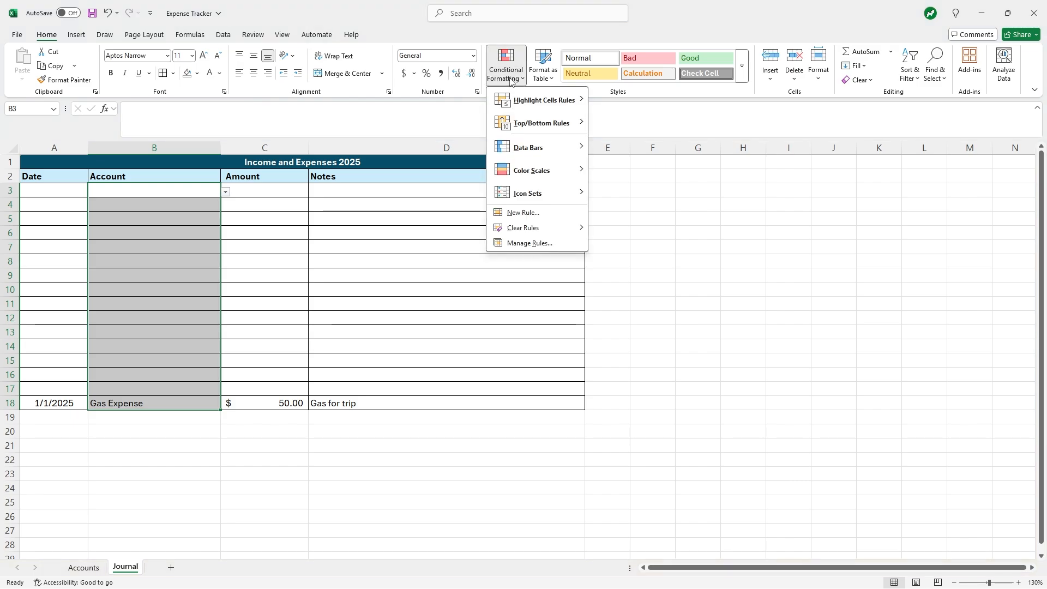
click(523, 212)
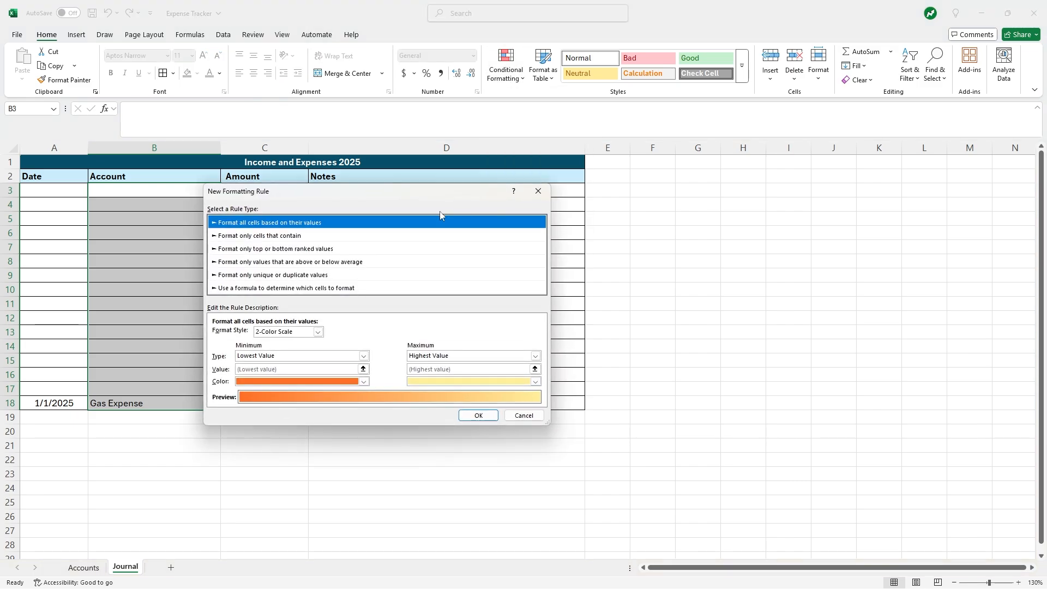
click(296, 235)
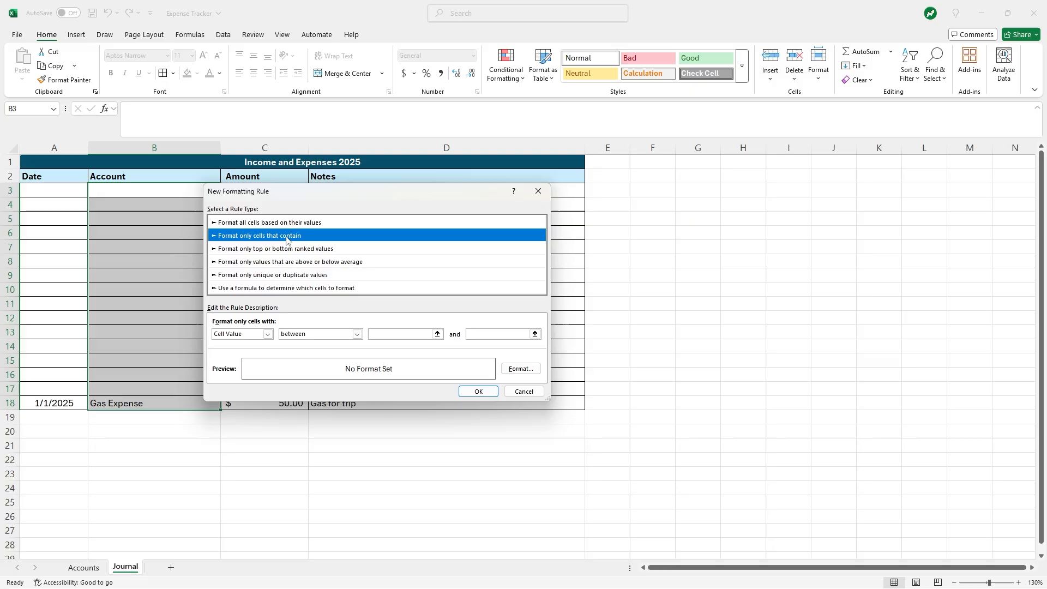
click(268, 334)
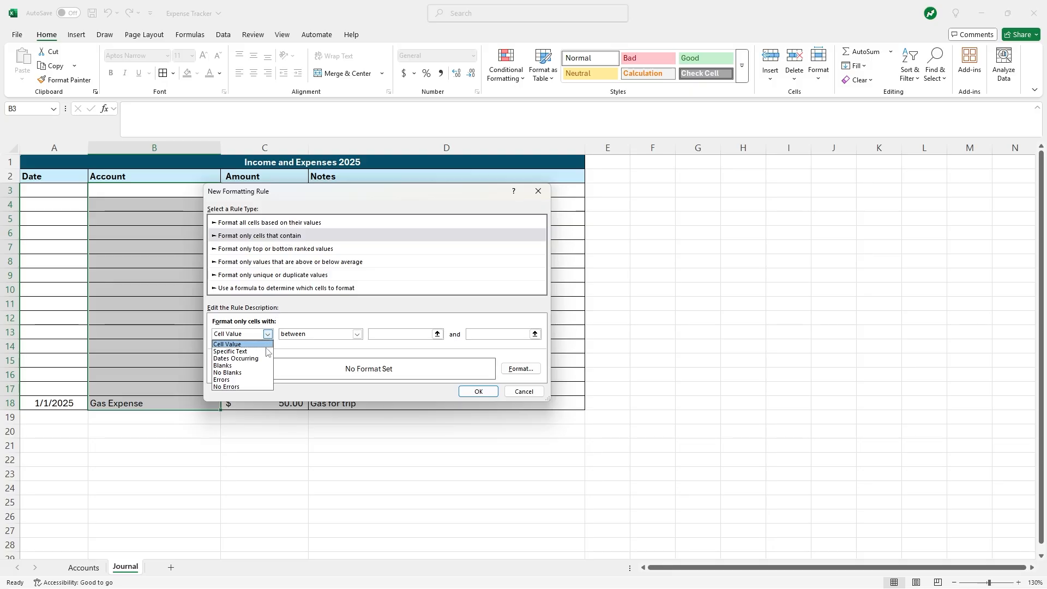
click(265, 352)
click(373, 334)
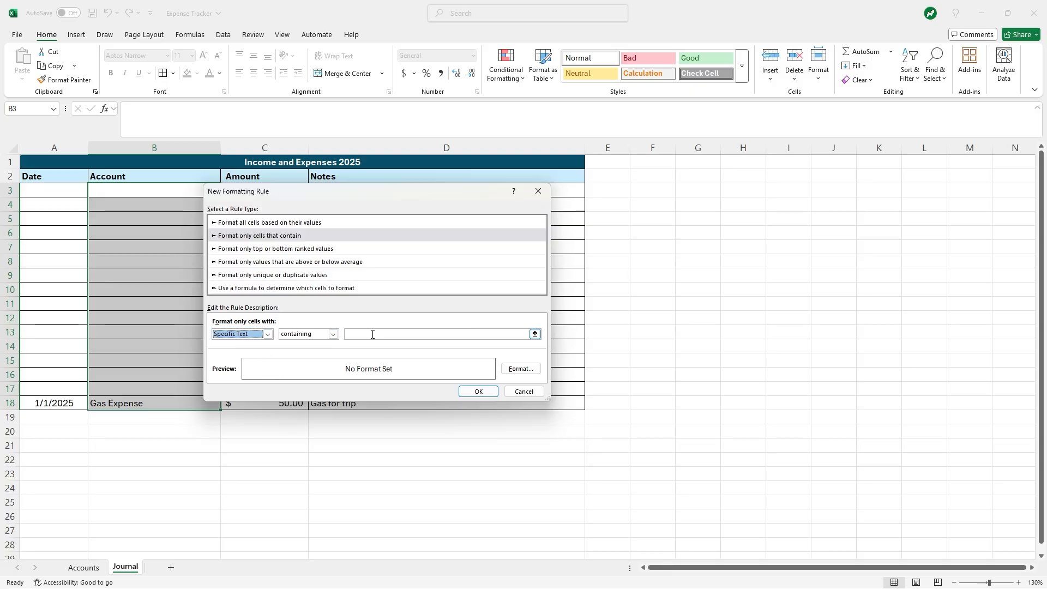
text(Expense)
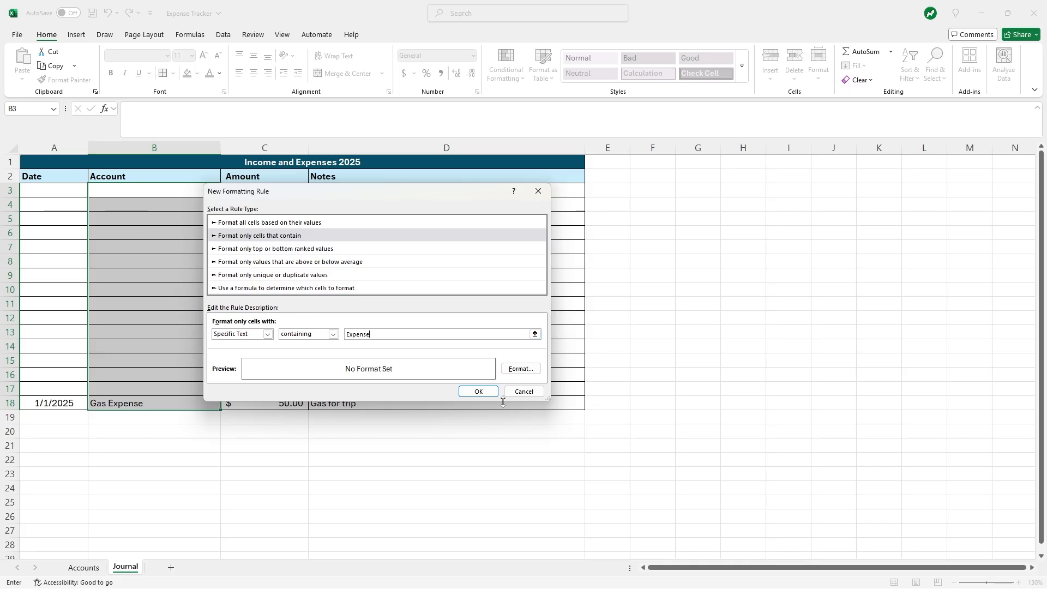
click(518, 370)
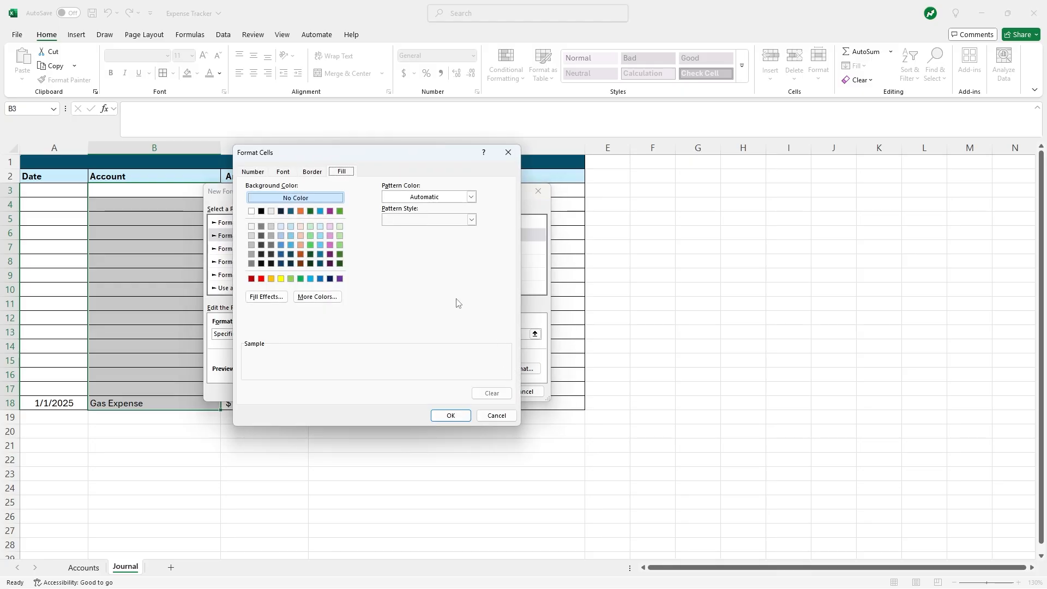
click(300, 226)
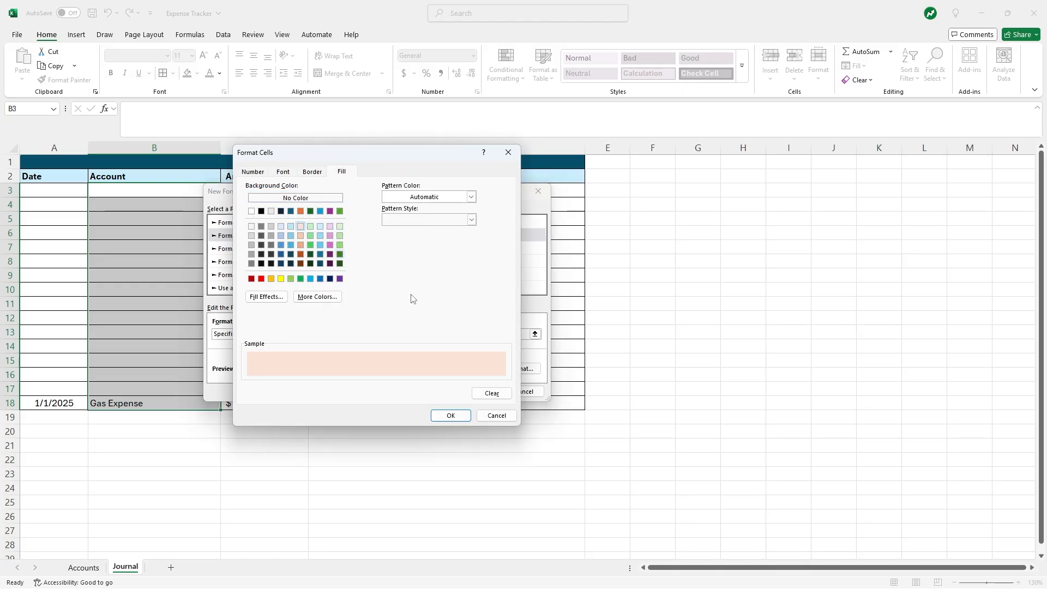
click(458, 416)
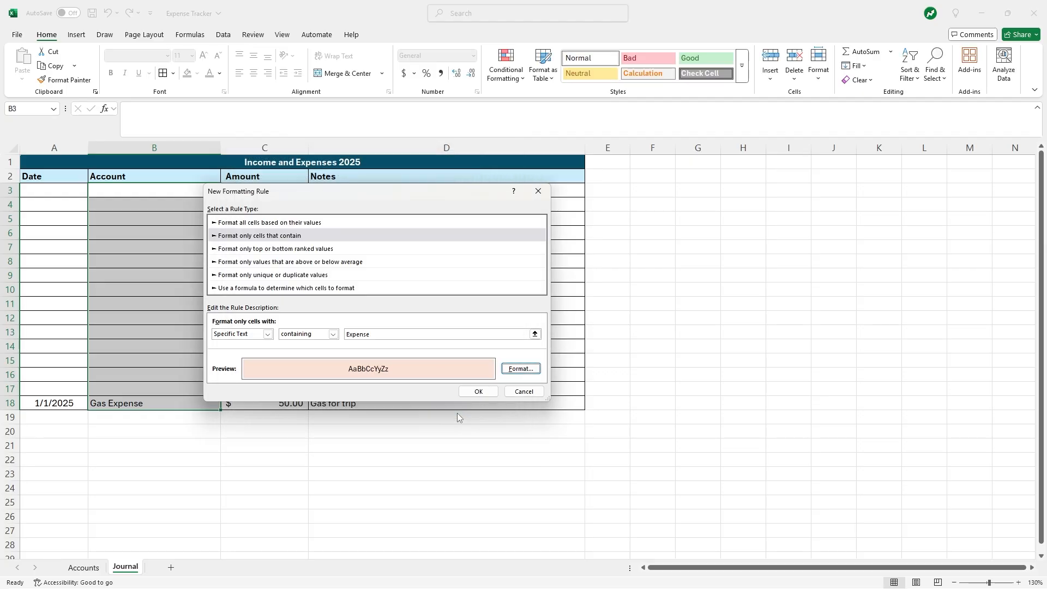
click(480, 391)
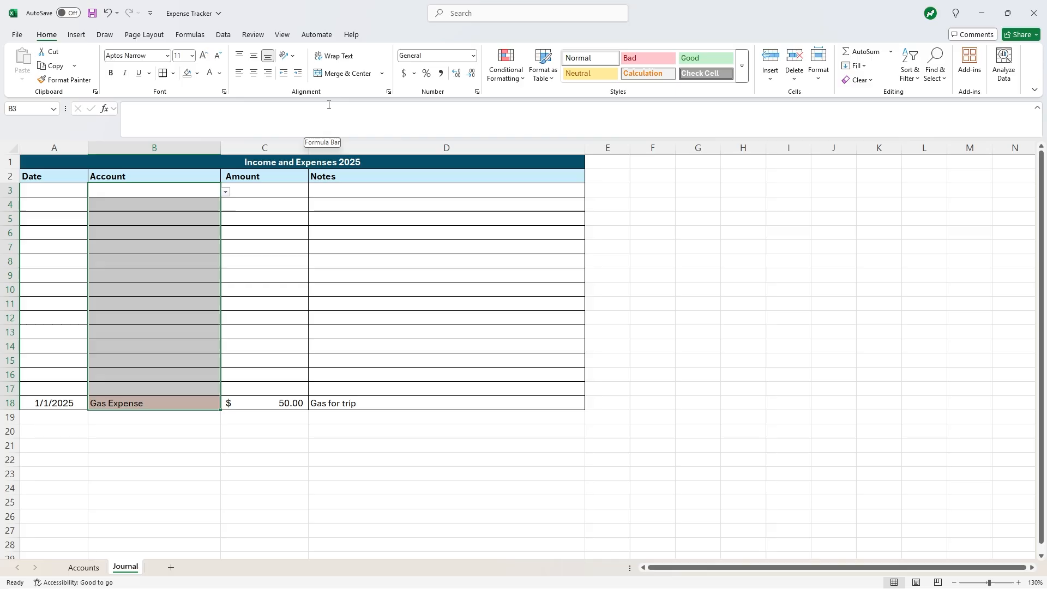
- Add a second conditional formatting rule giving cells containing 'revenue' a light green fill
click(512, 81)
click(522, 212)
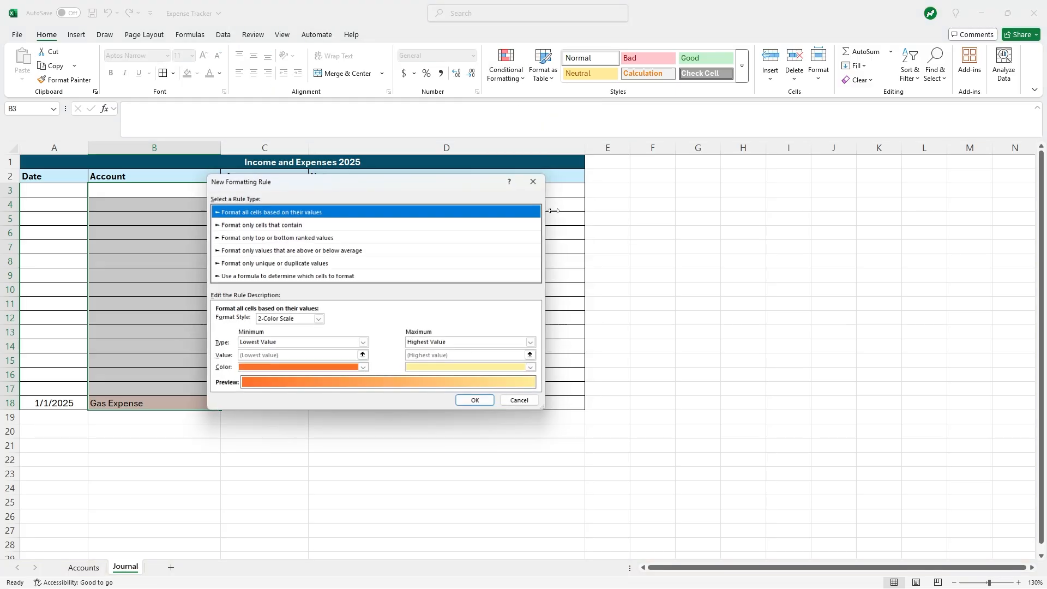
click(280, 225)
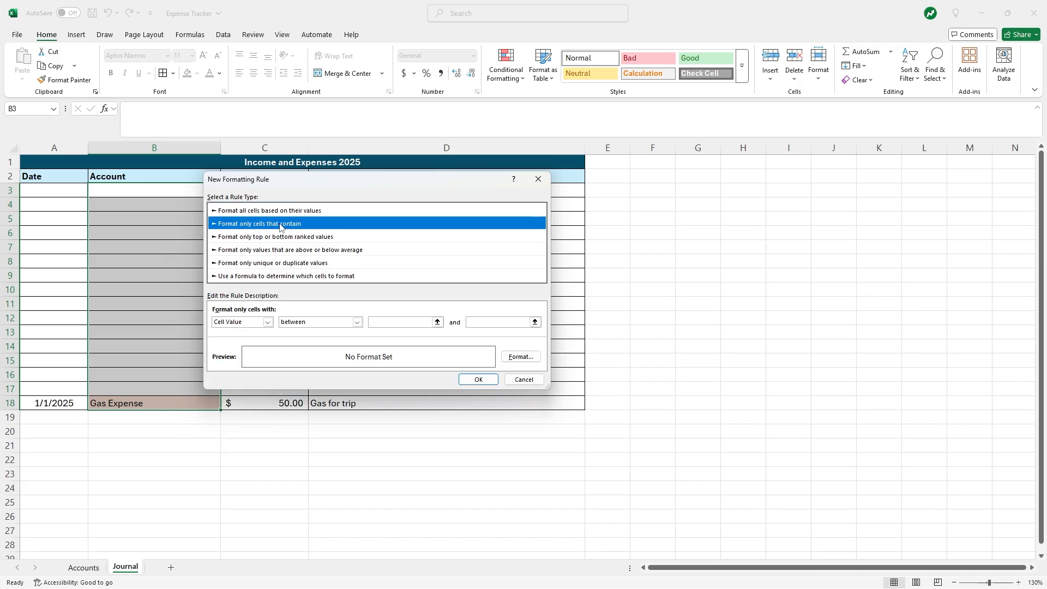
click(267, 321)
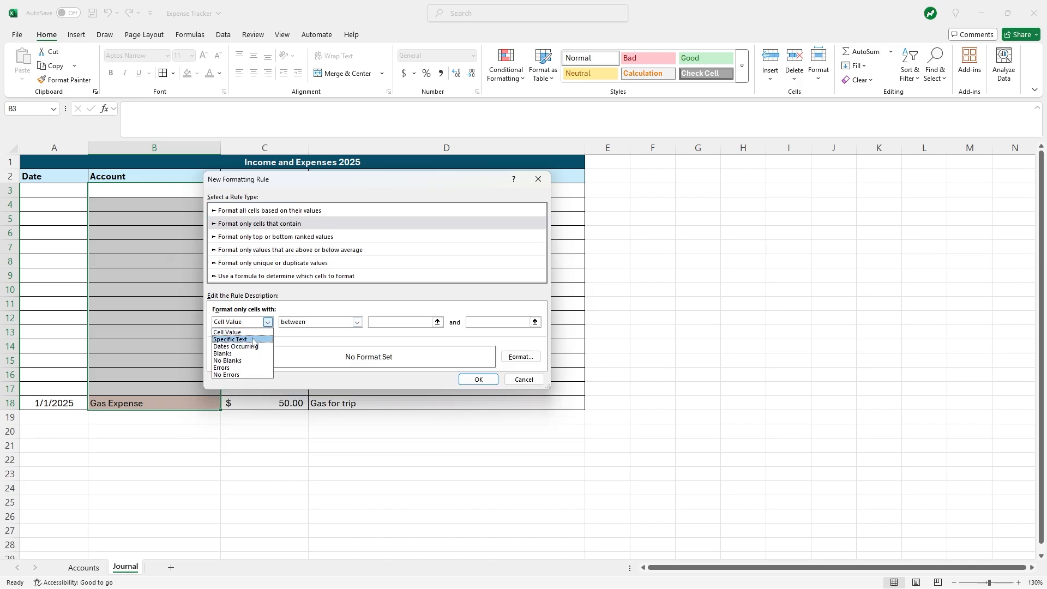
click(230, 339)
click(391, 323)
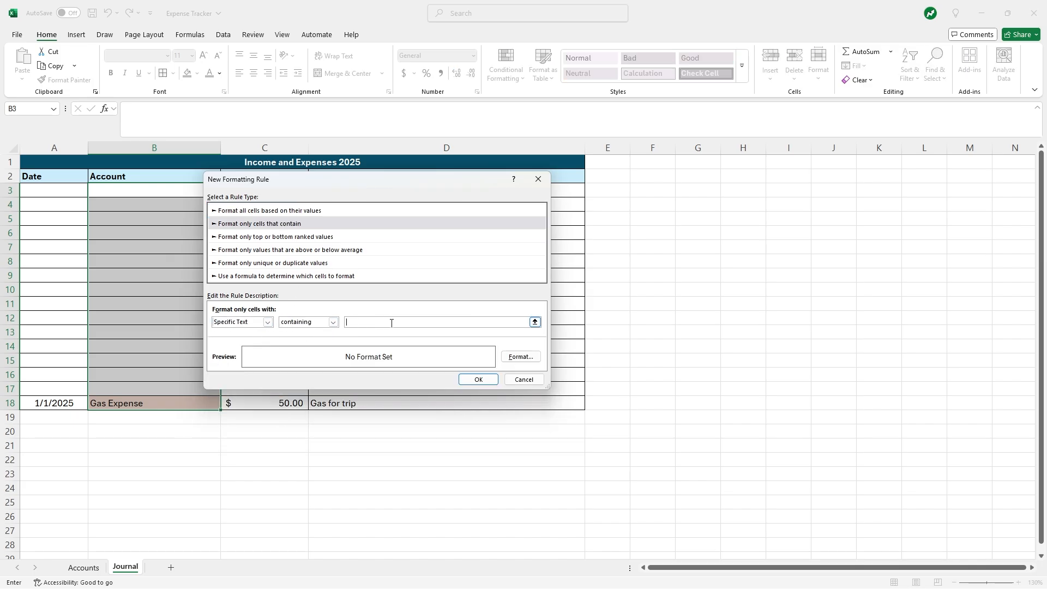
text(revenue)
click(520, 357)
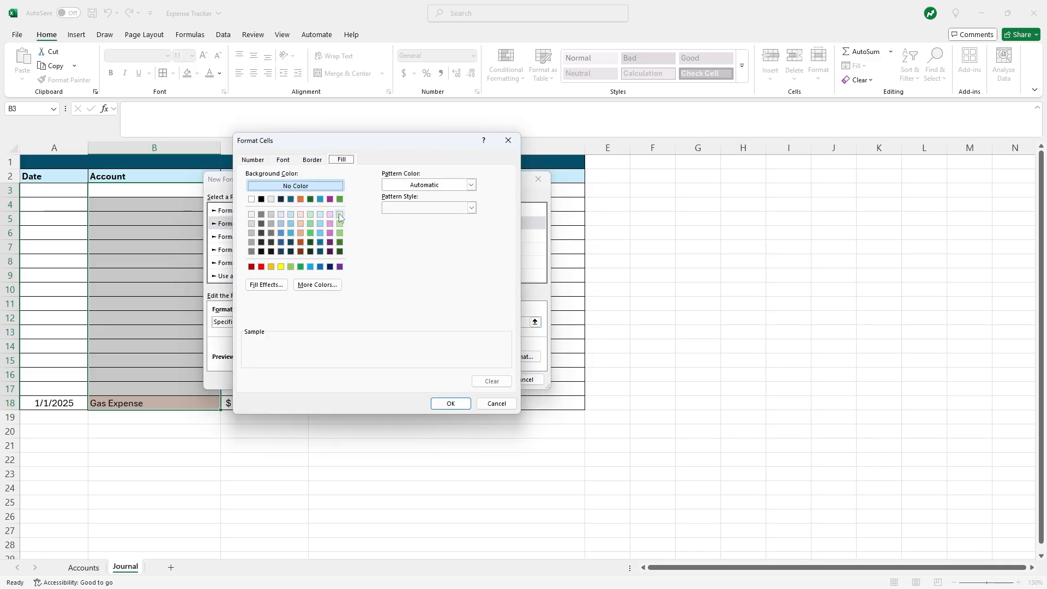
click(340, 215)
click(451, 404)
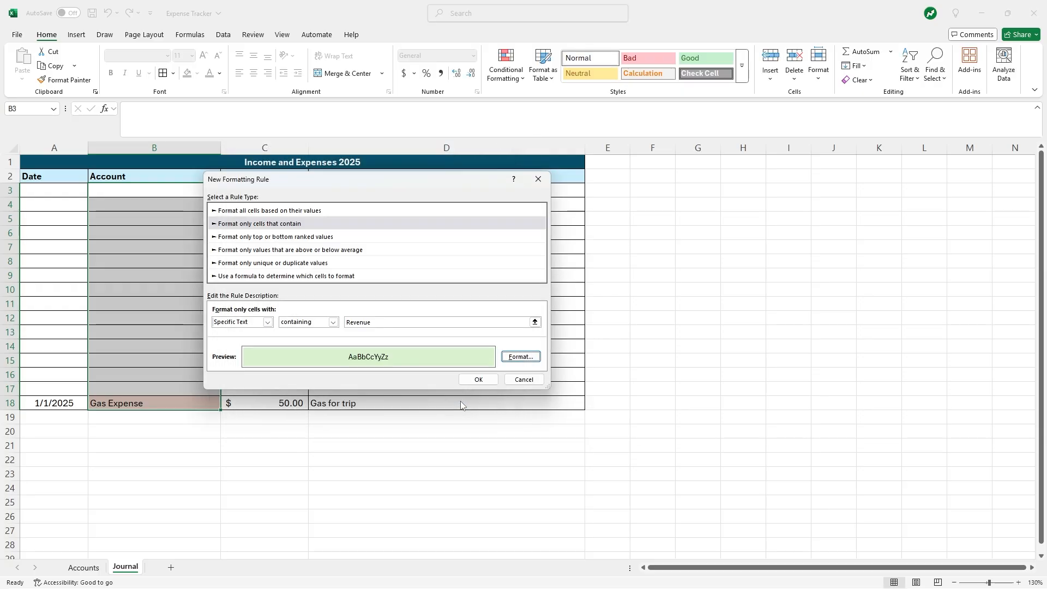
click(475, 379)
click(259, 444)
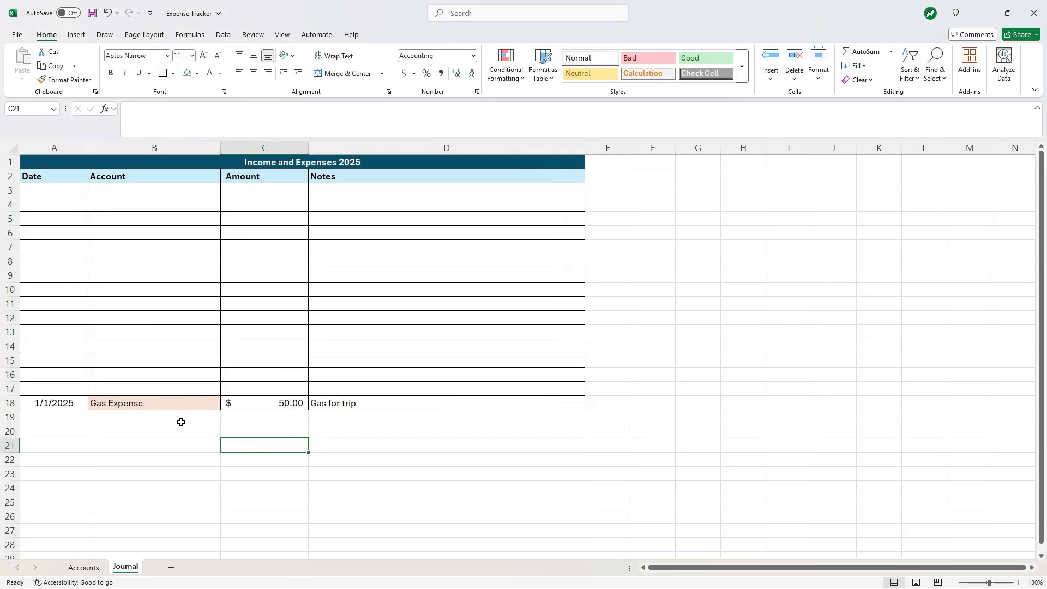
- Add a 1/2/2025 Work Revenue entry of $500.00 noted Salary in row 17
click(75, 390)
text(1/2)
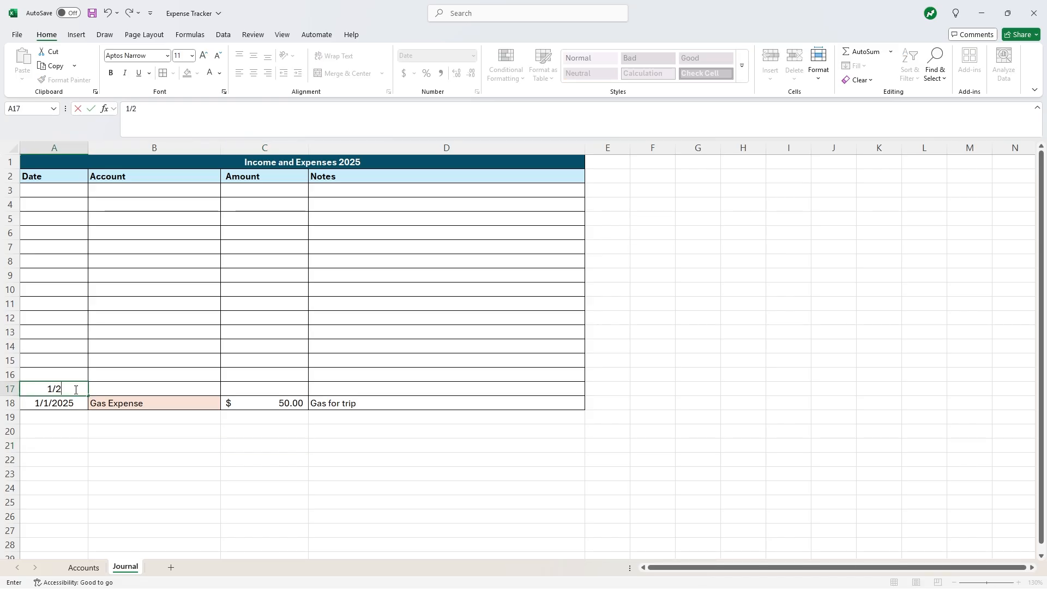
key(Tab)
click(228, 391)
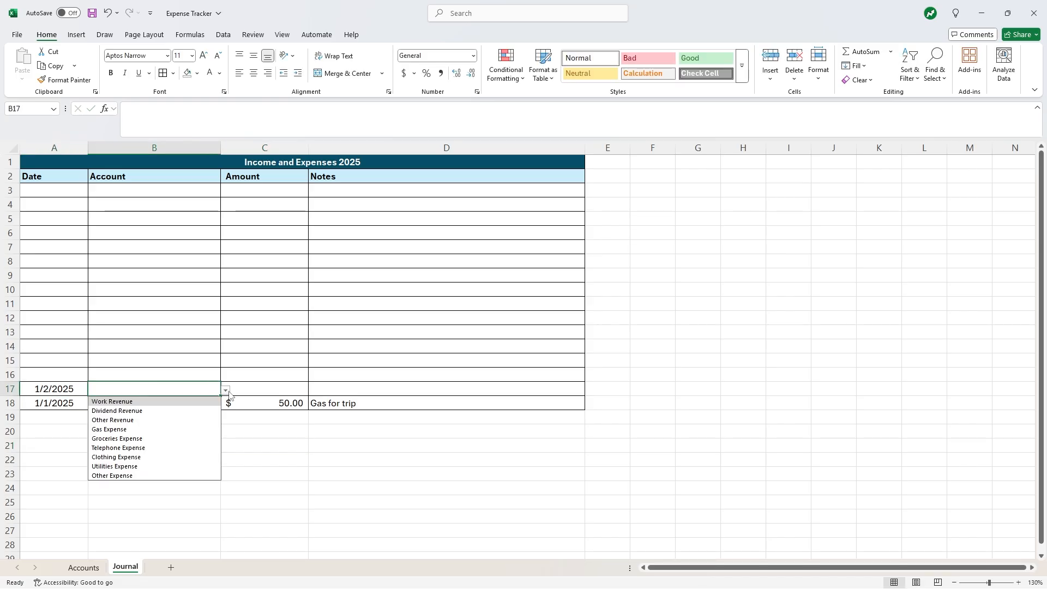
click(212, 402)
click(243, 388)
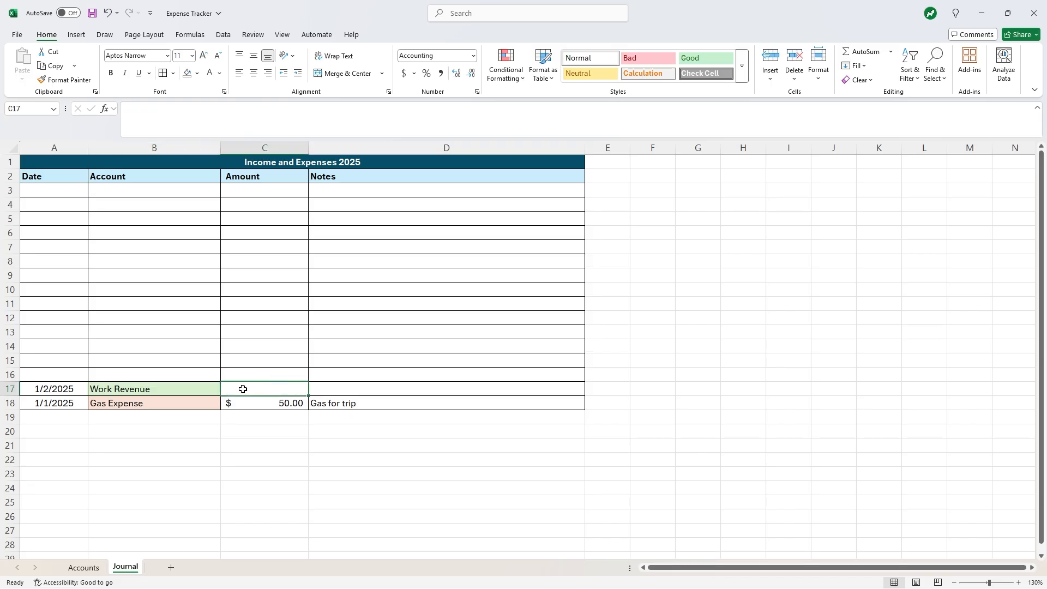
text(500)
key(Tab)
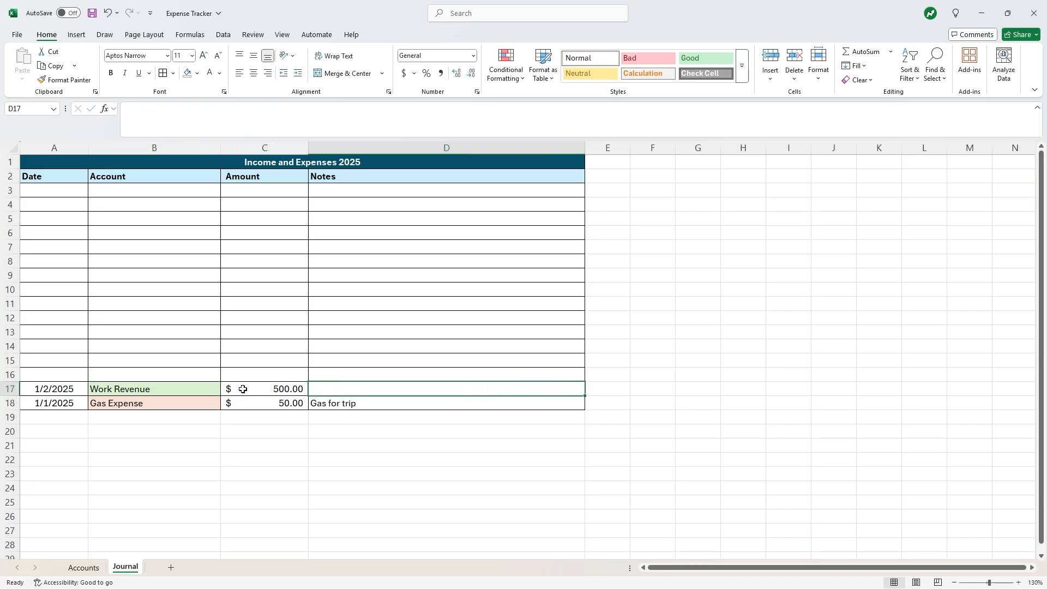
text(Salary)
key(Up)
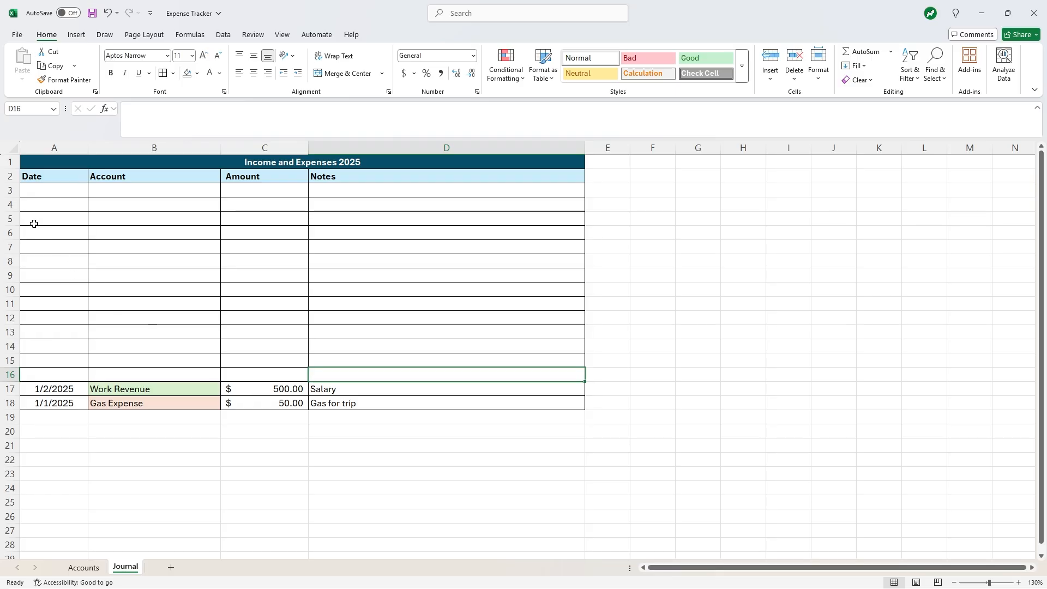
- Hide the empty row 3 of the journal table
click(10, 191)
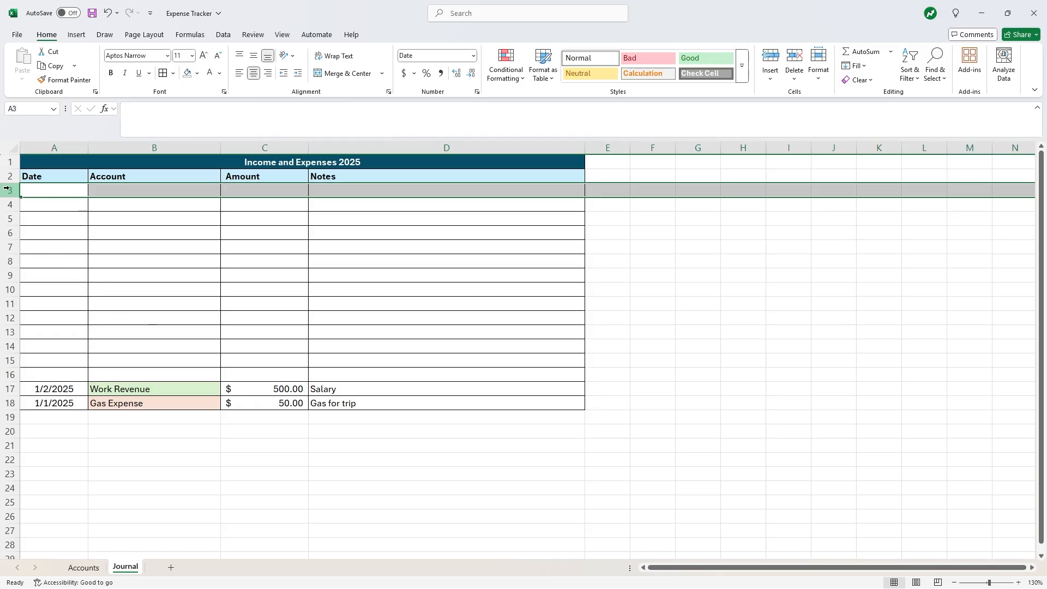
right_click(6, 188)
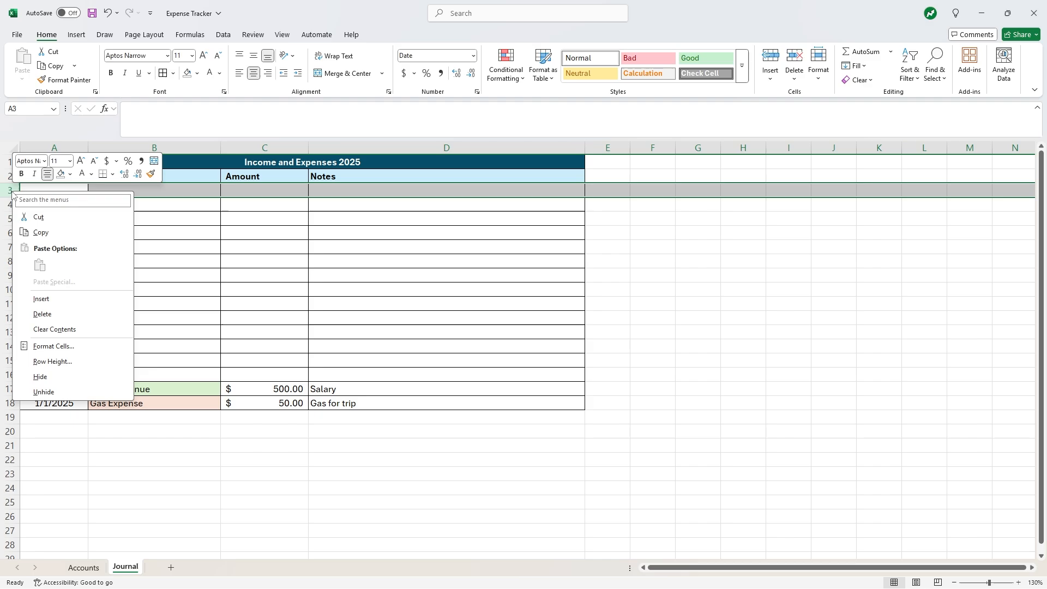
click(41, 377)
click(117, 243)
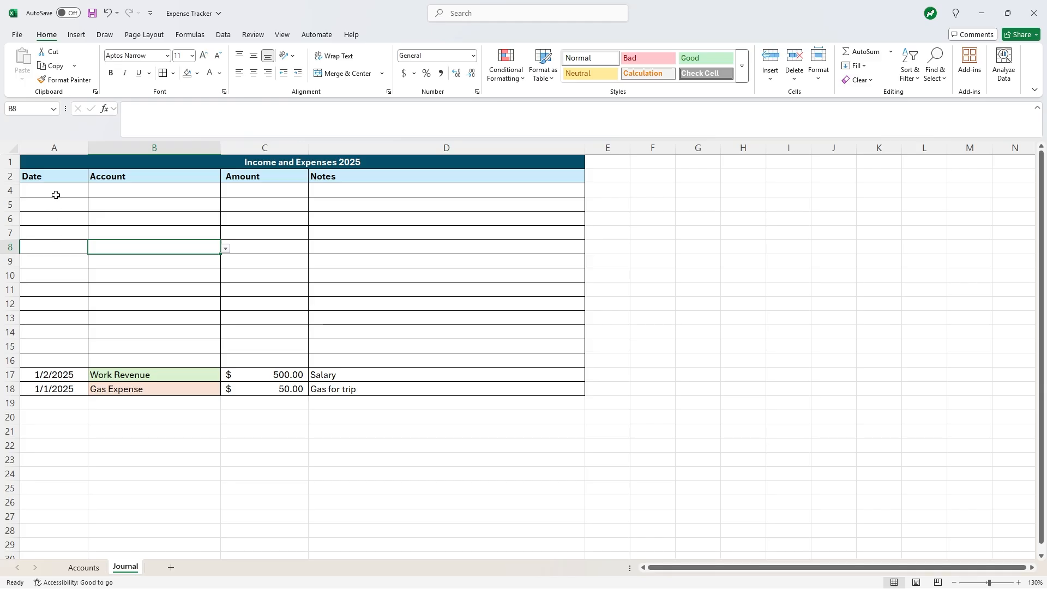
click(10, 177)
click(139, 230)
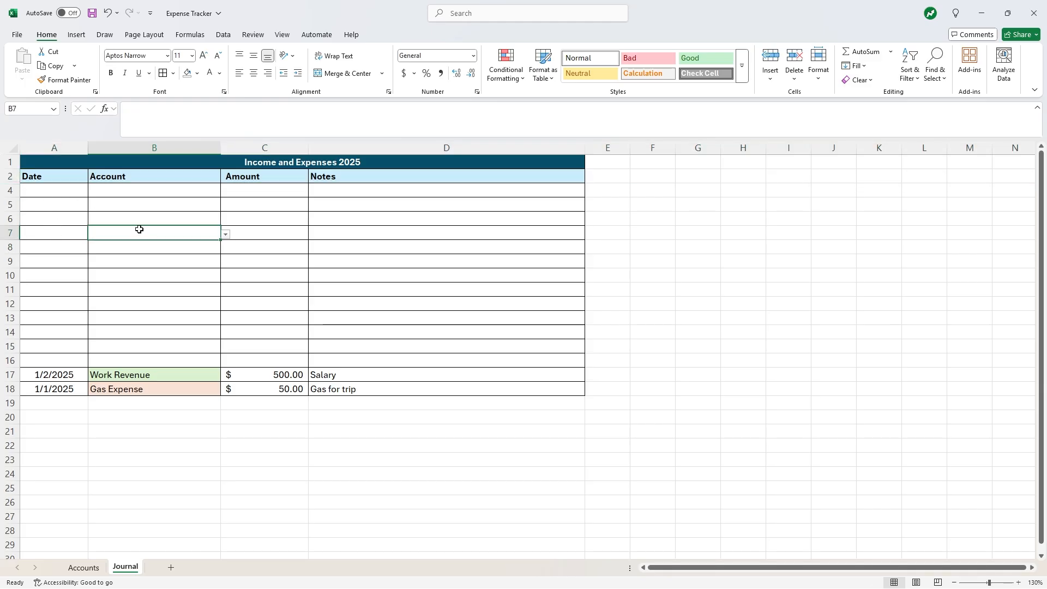
- Add a new worksheet named Net Income and zoom it to 130%
click(170, 567)
right_click(165, 567)
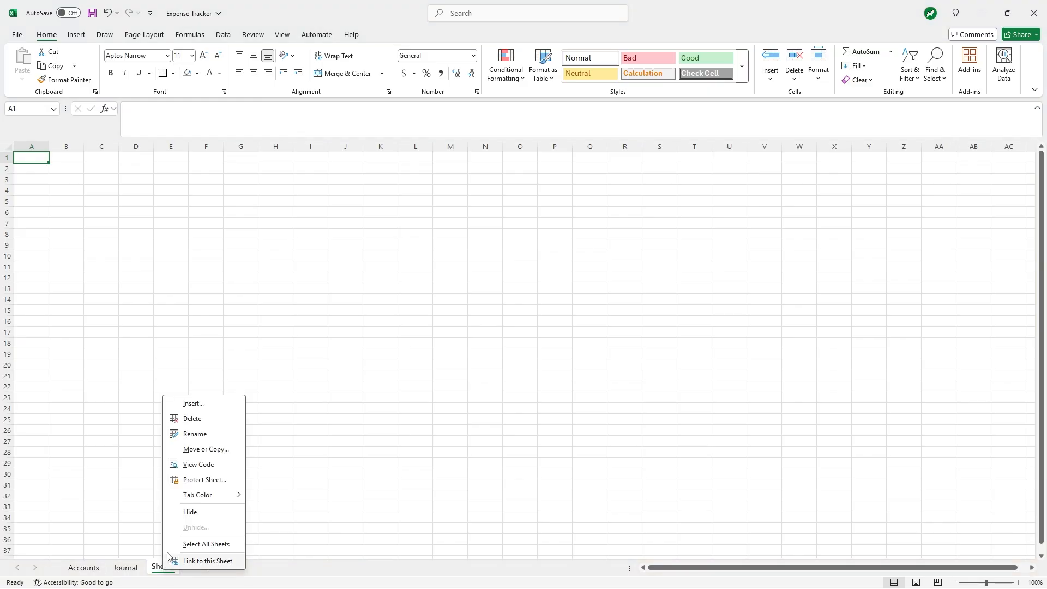
key(Escape)
click(1018, 583)
click(1018, 582)
click(1018, 582)
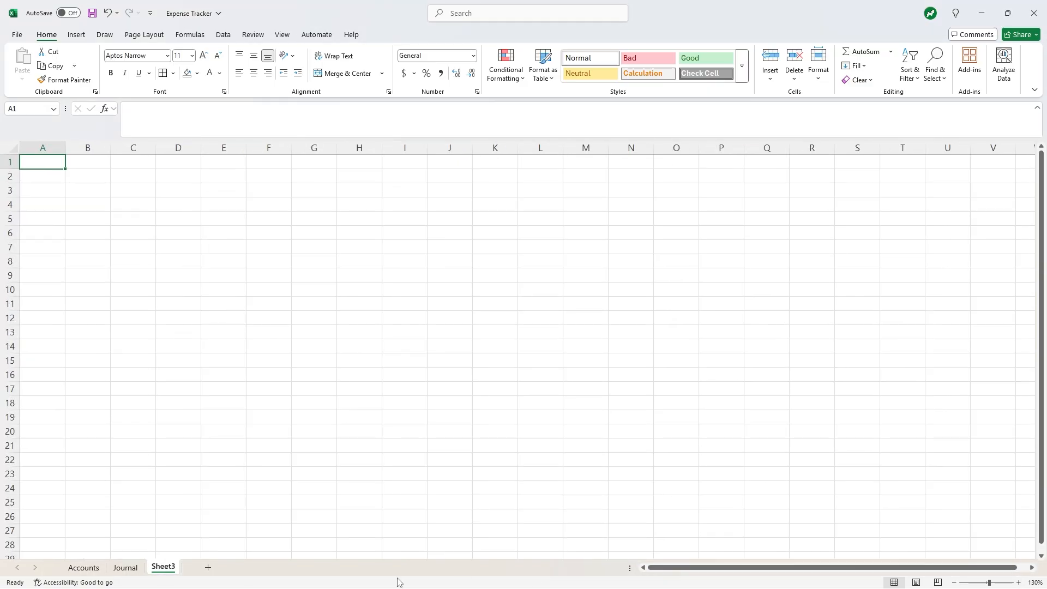
right_click(166, 567)
click(198, 428)
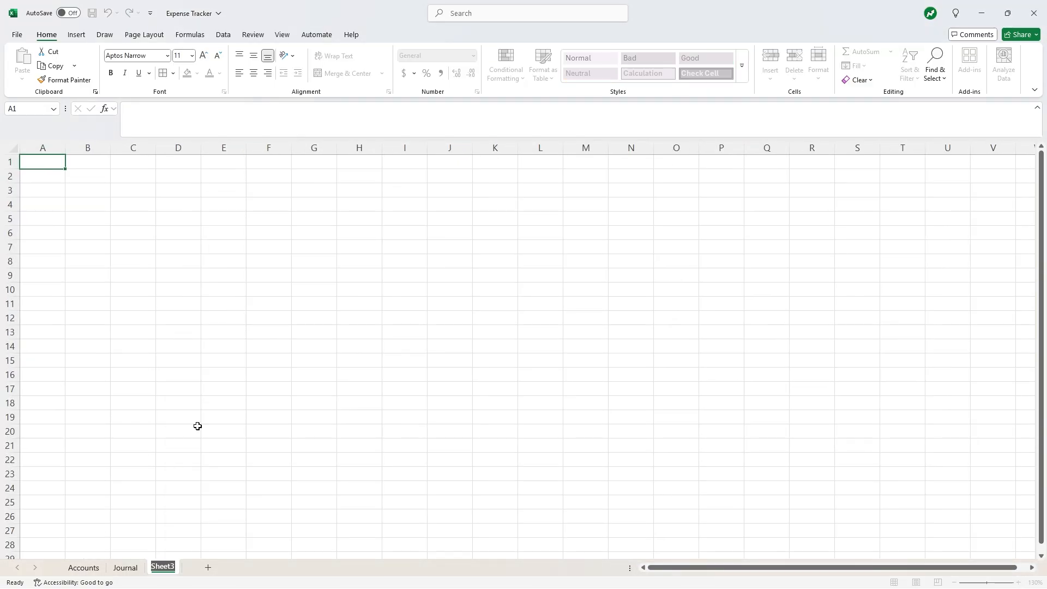
text(Net Income)
key(Return)
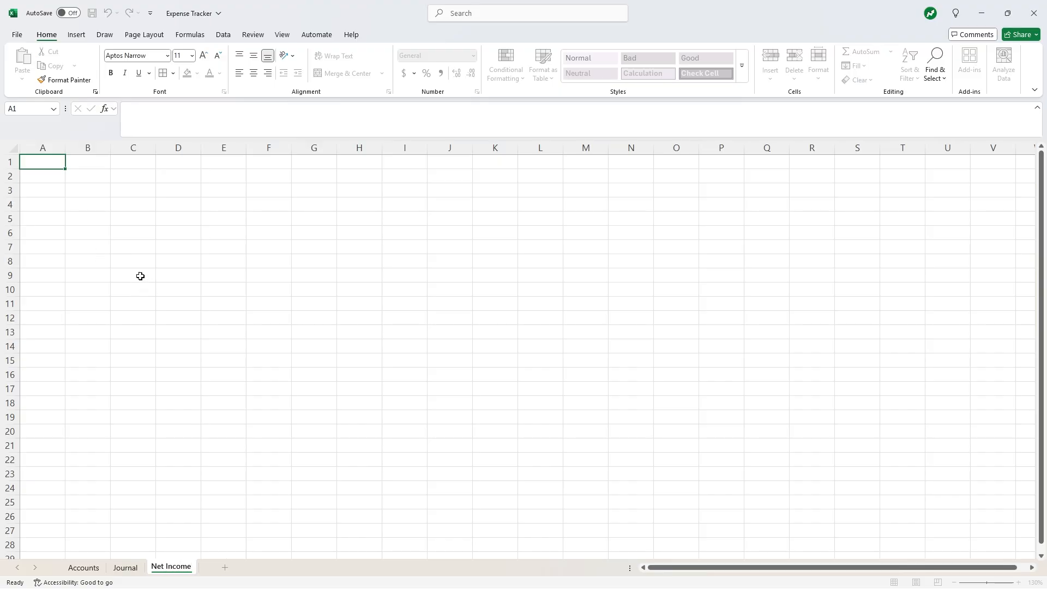
- Enter January and February in B6:B7, extend the series to December, and widen column B
click(82, 229)
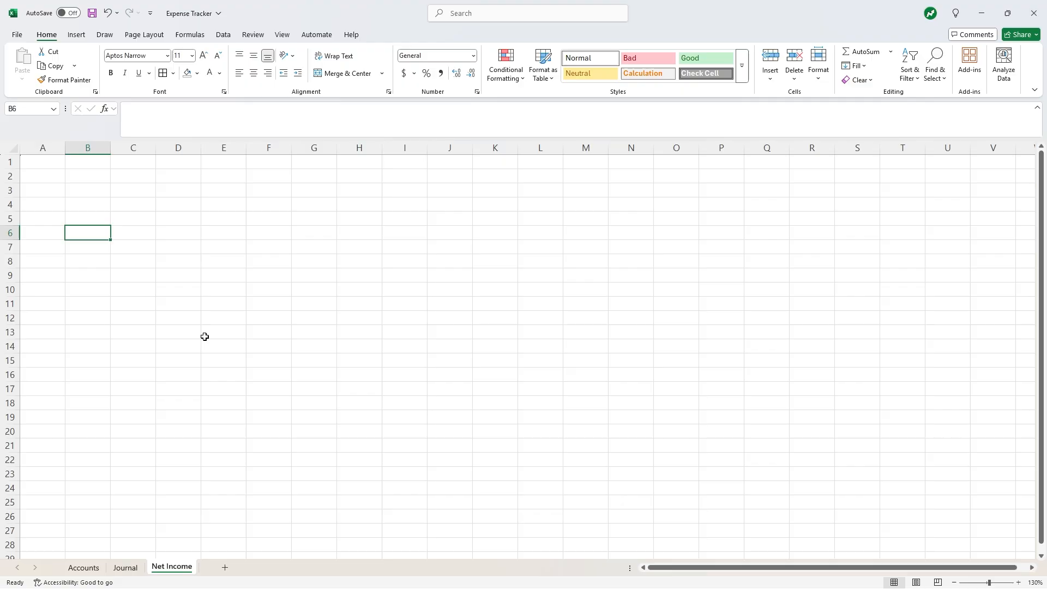
text(Janua)
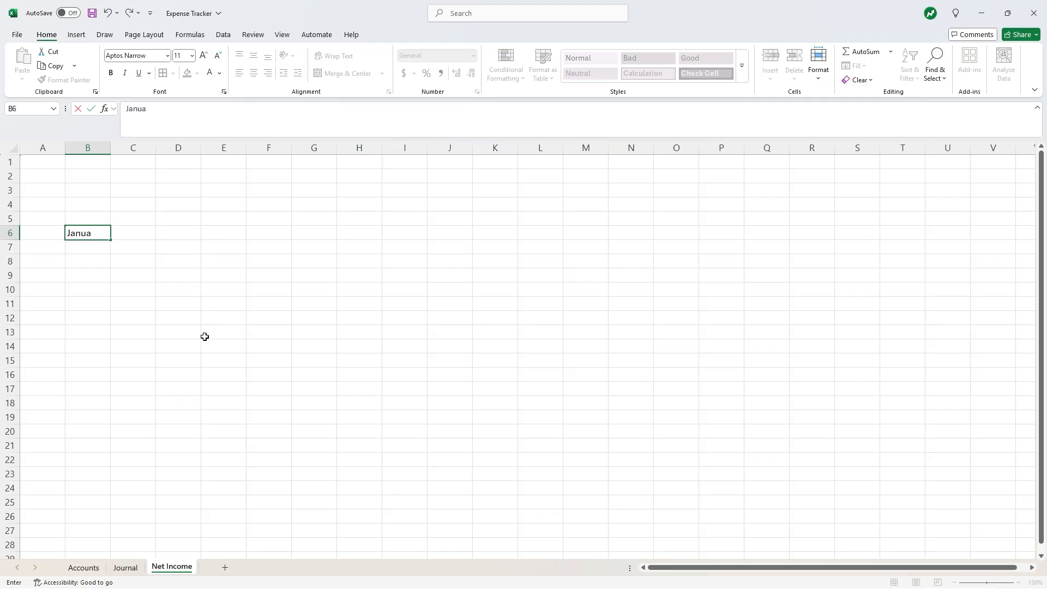
text(ry)
key(Return)
text(Feb)
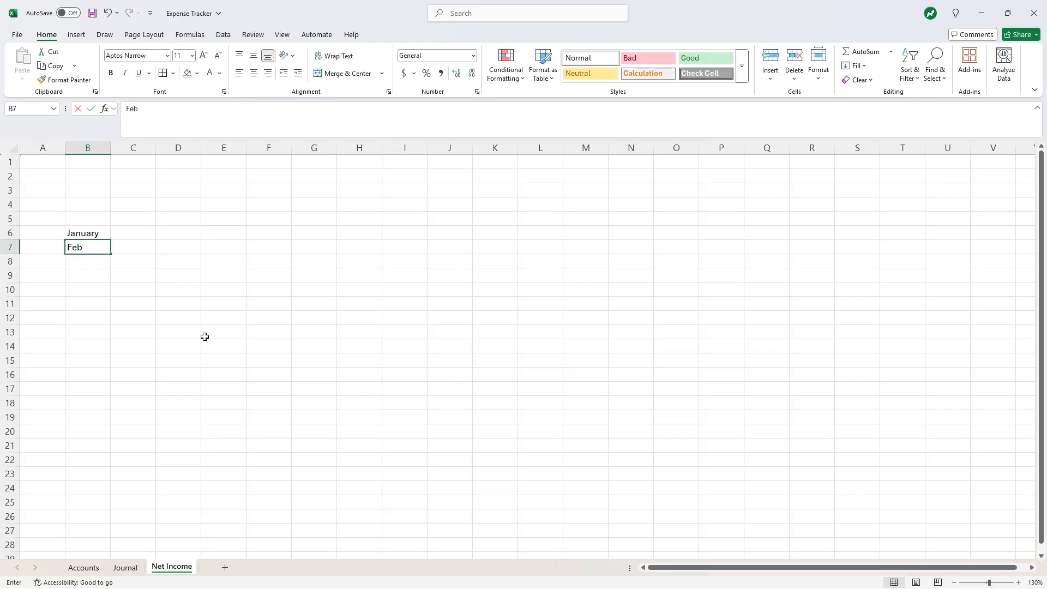
text(ruary)
click(204, 336)
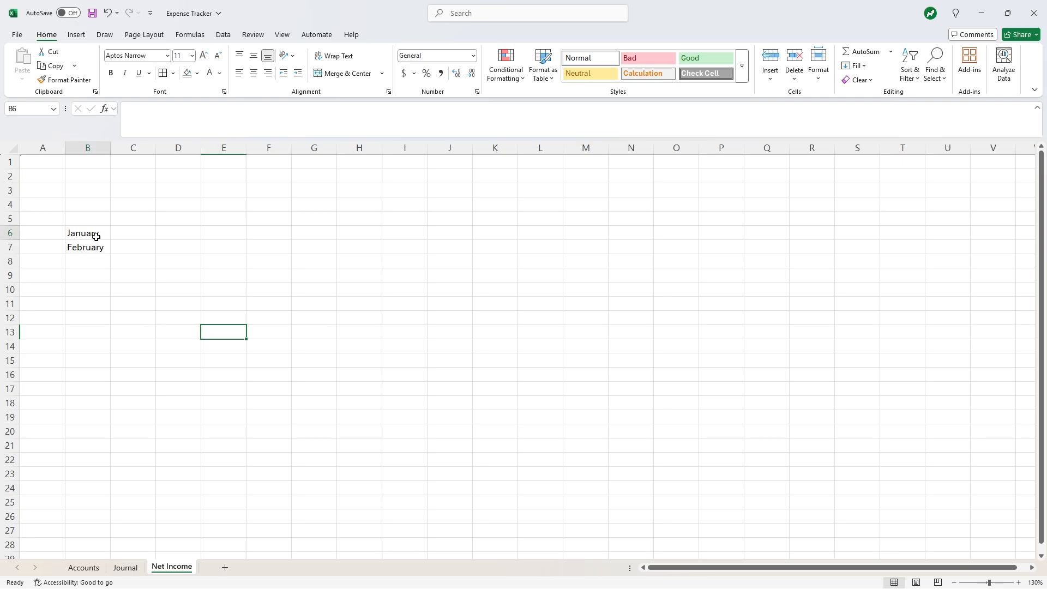
drag(94, 235, 108, 396)
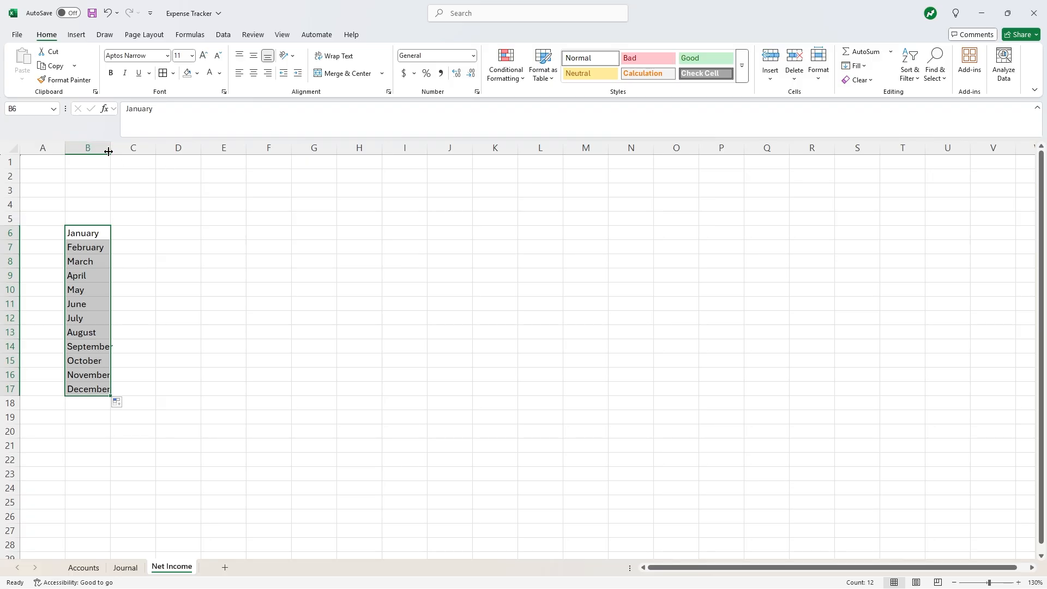
drag(109, 152, 123, 151)
click(176, 284)
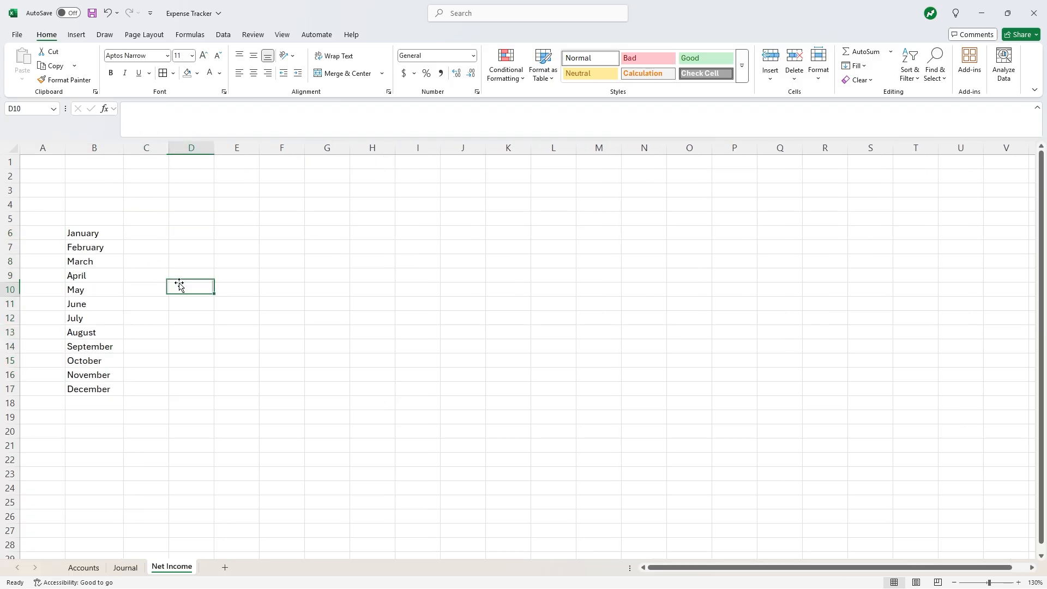
- Give C5 a List data validation sourced from =Accounts!$A$2:$A$10
click(142, 218)
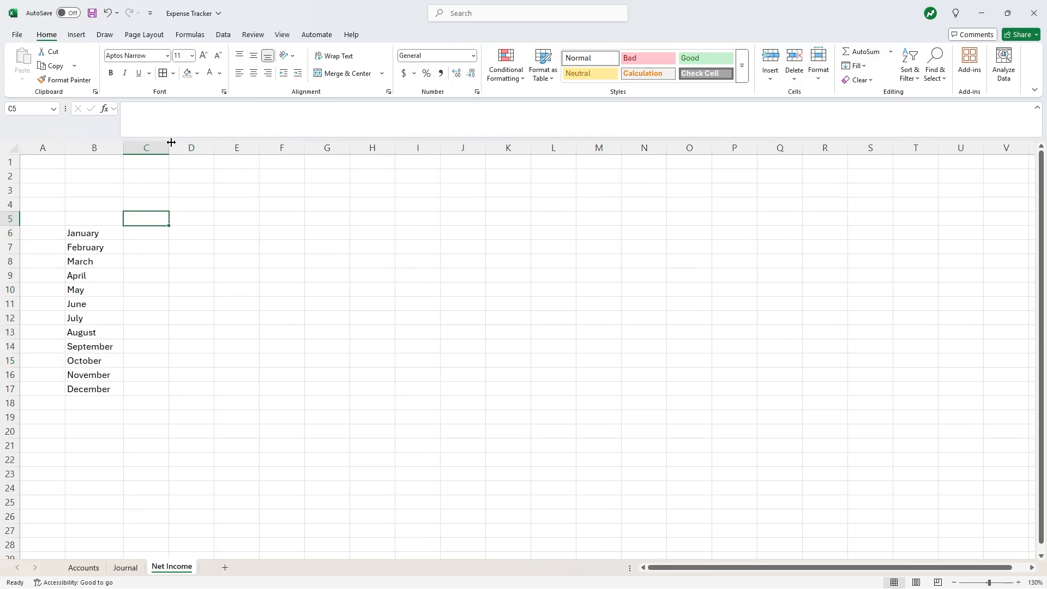
click(223, 35)
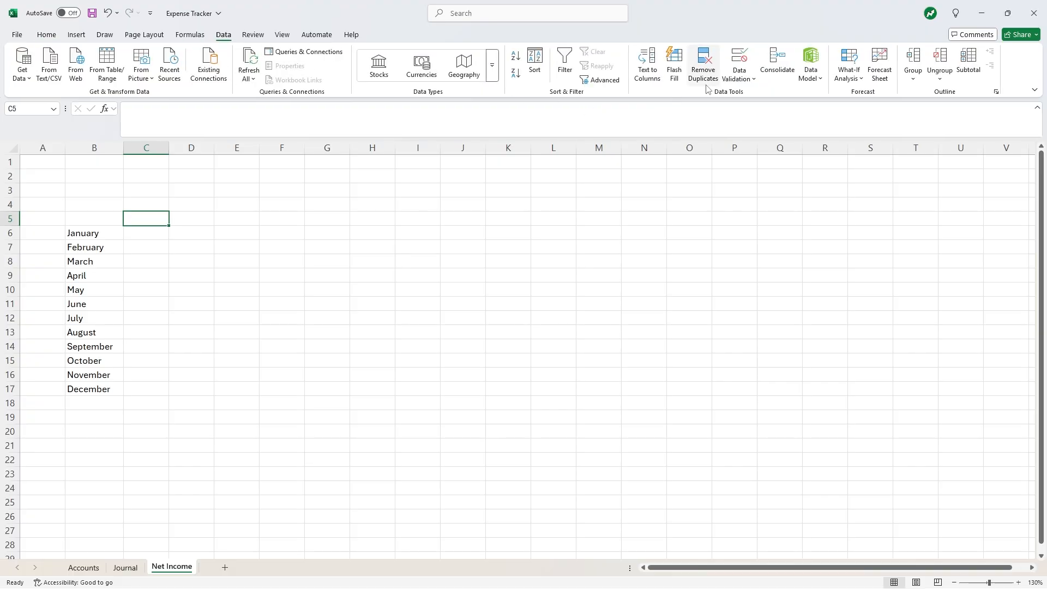
click(738, 76)
click(766, 94)
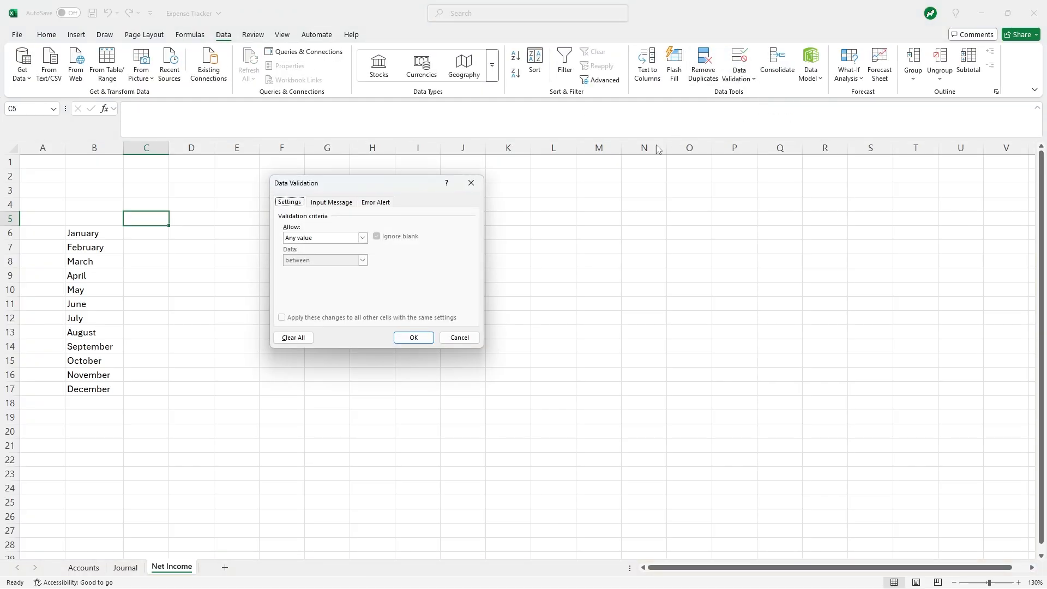
click(363, 238)
click(349, 277)
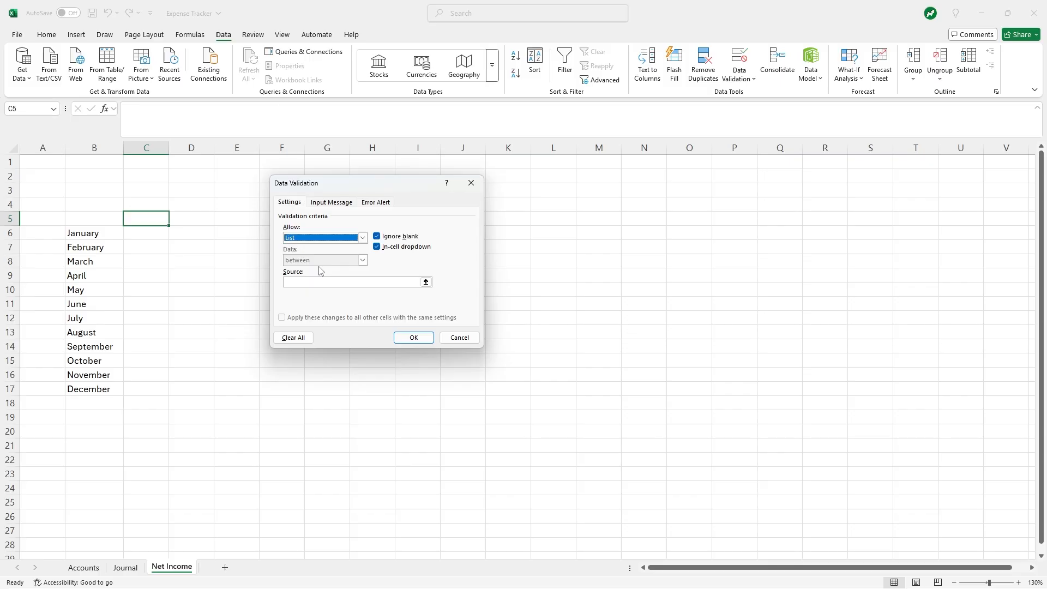
click(426, 282)
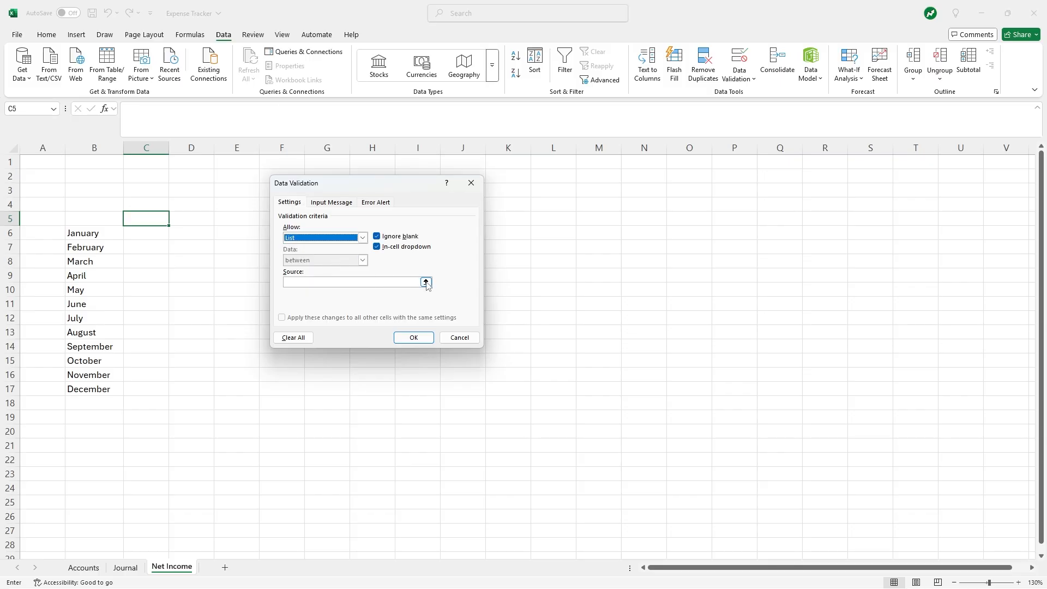
click(84, 567)
drag(92, 176, 86, 287)
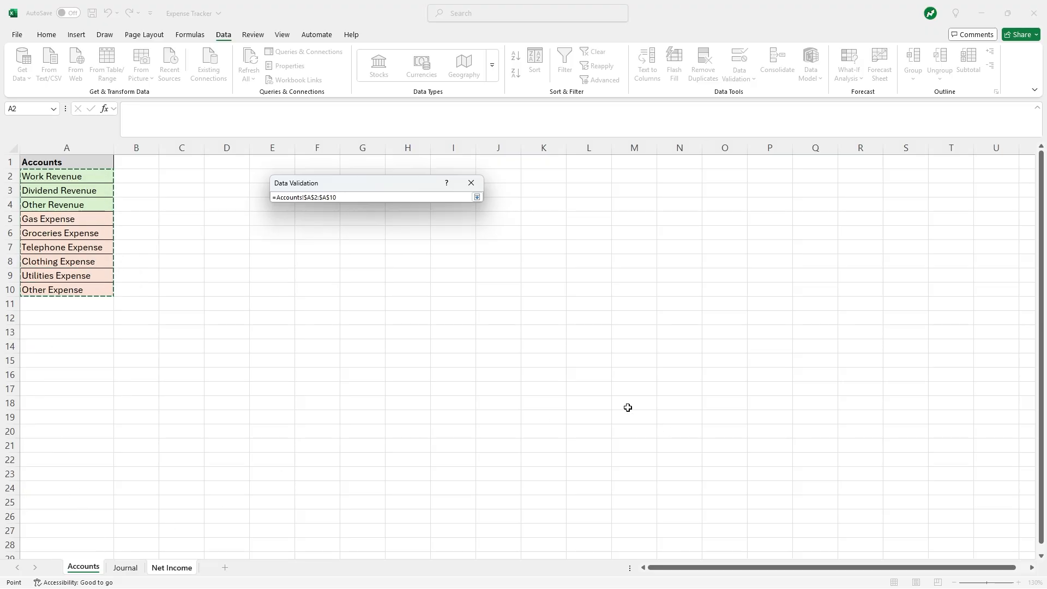
key(Return)
click(413, 337)
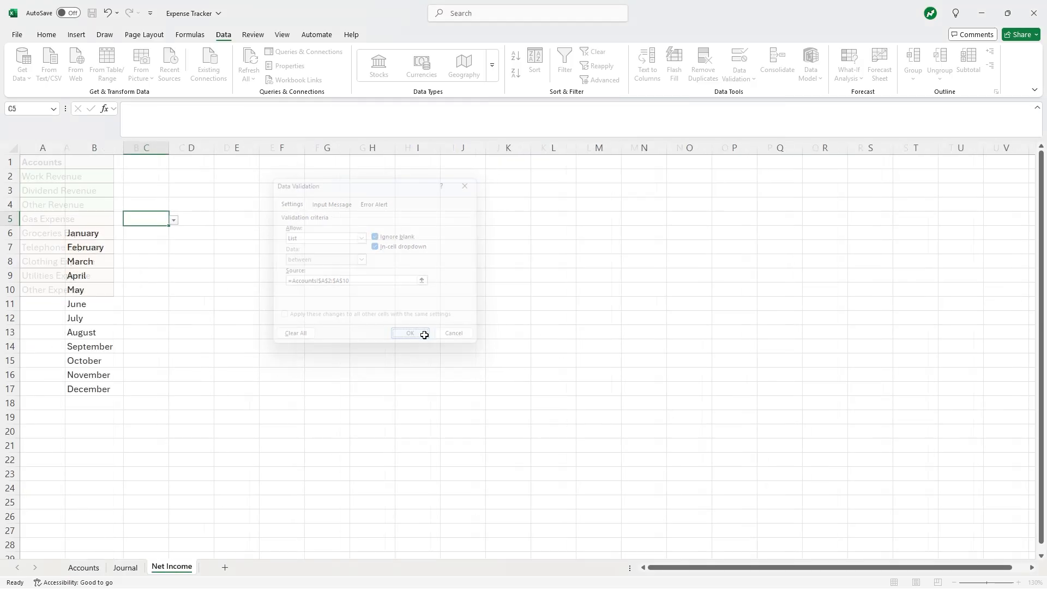
- Choose Gas Expense from C5's account dropdown
click(174, 220)
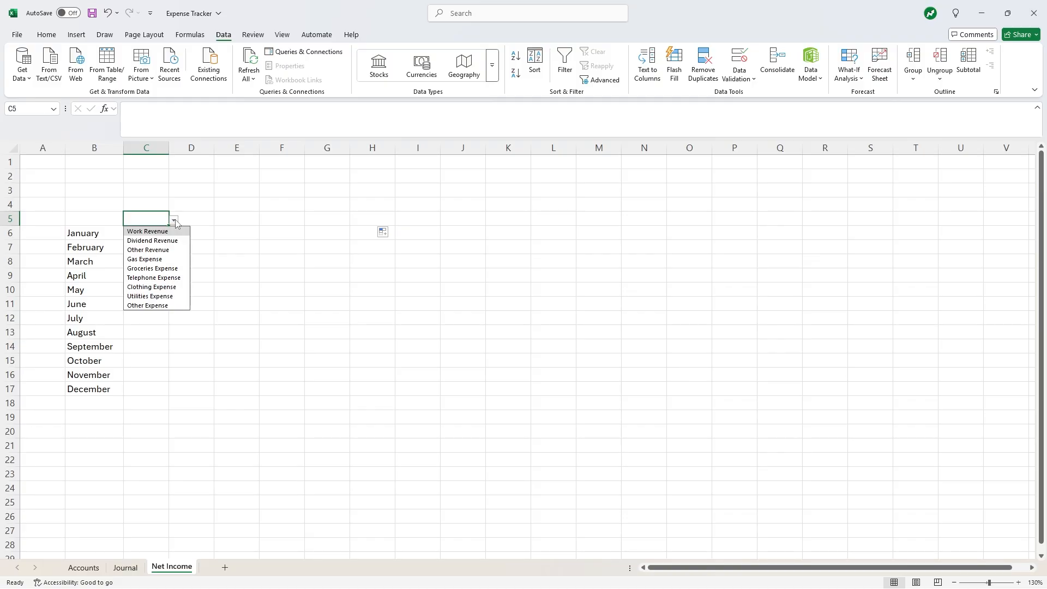
click(170, 258)
click(171, 265)
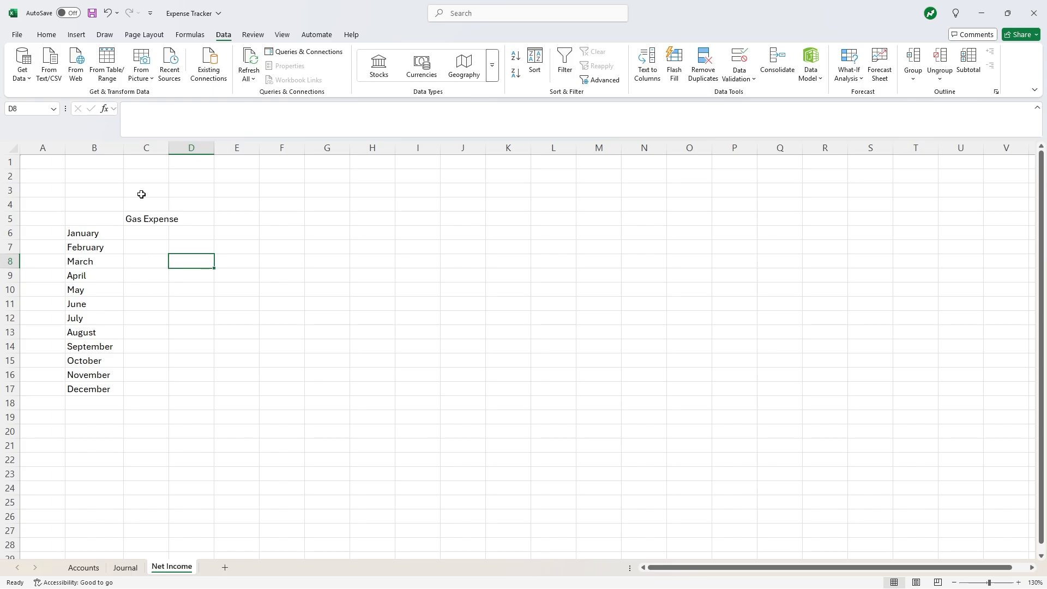
- Merge and centre C3:C5 with wrap text and middle alignment, copied across to column H
drag(141, 194, 145, 213)
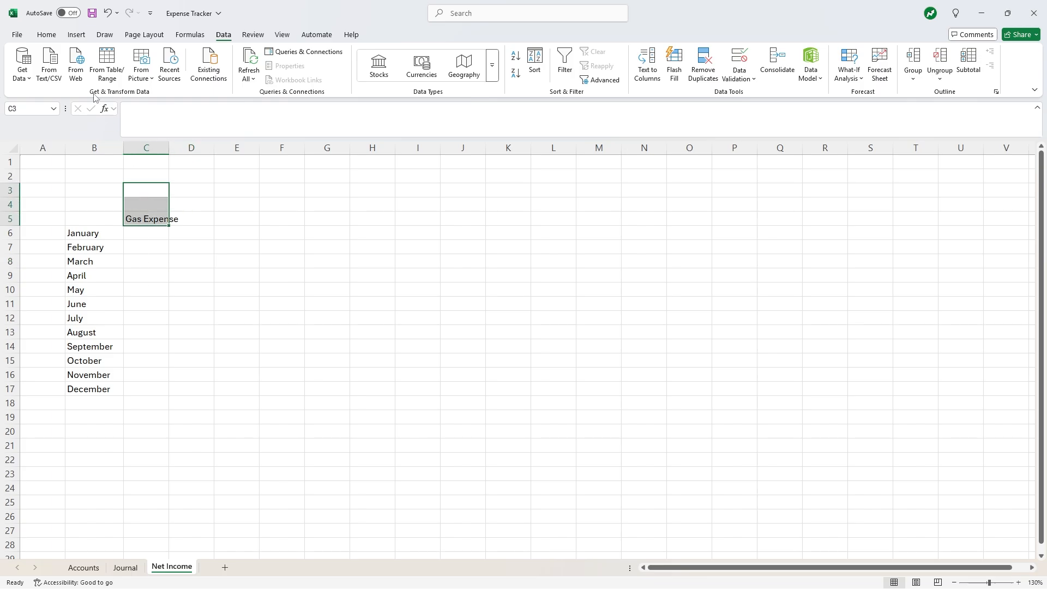
click(43, 36)
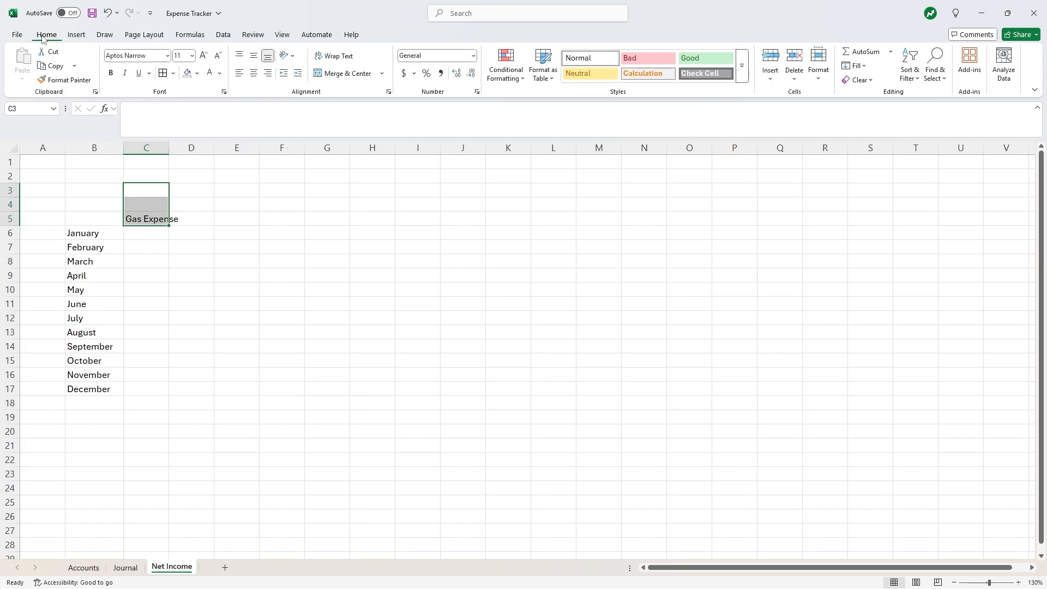
click(340, 73)
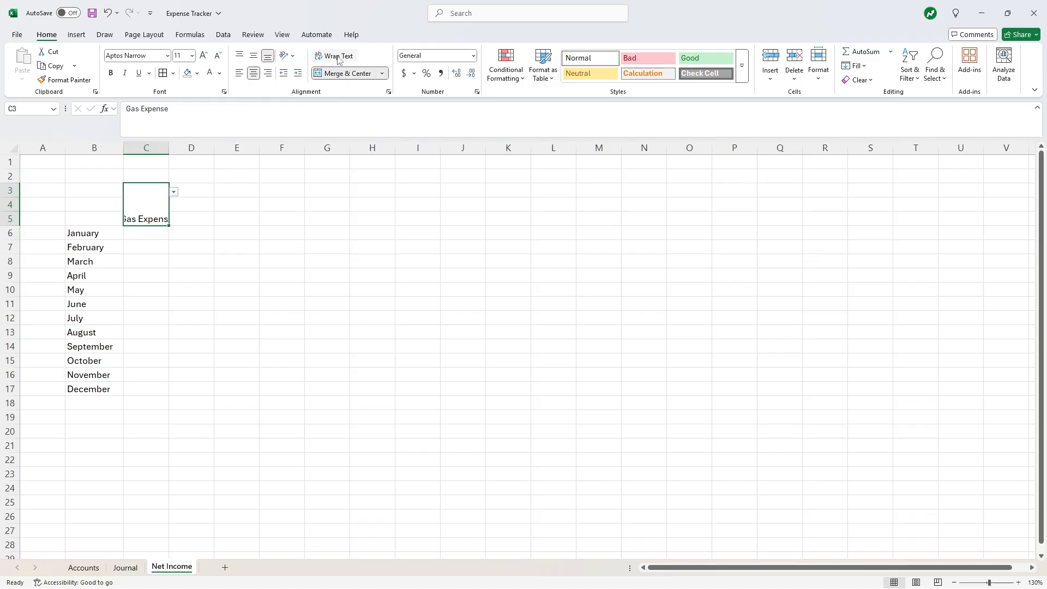
click(338, 56)
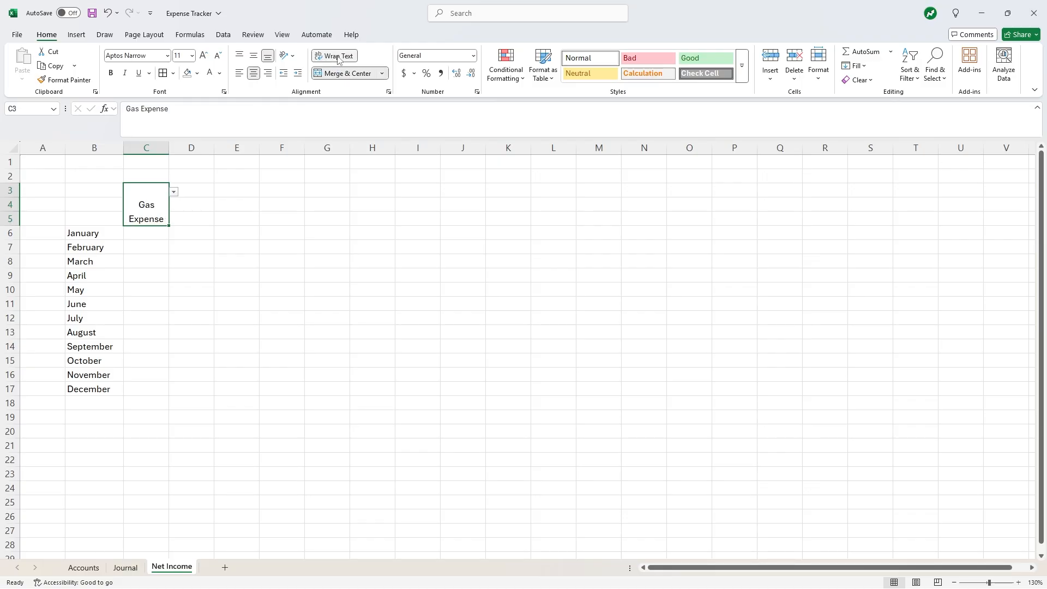
click(254, 56)
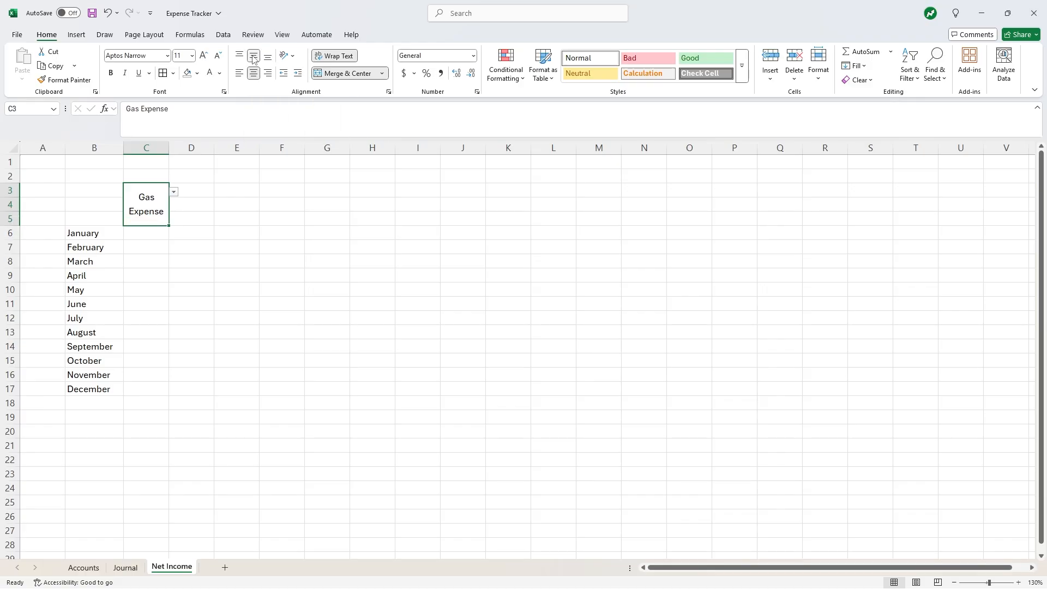
drag(170, 225, 386, 218)
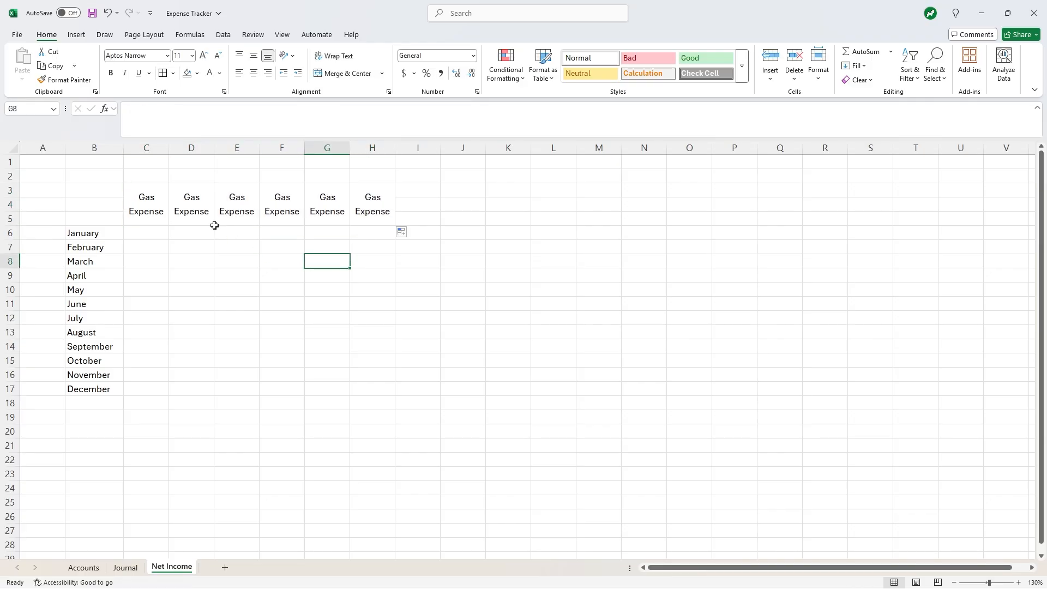
- Set the D and E headers to Groceries Expense and Telephone Expense
click(212, 214)
click(219, 191)
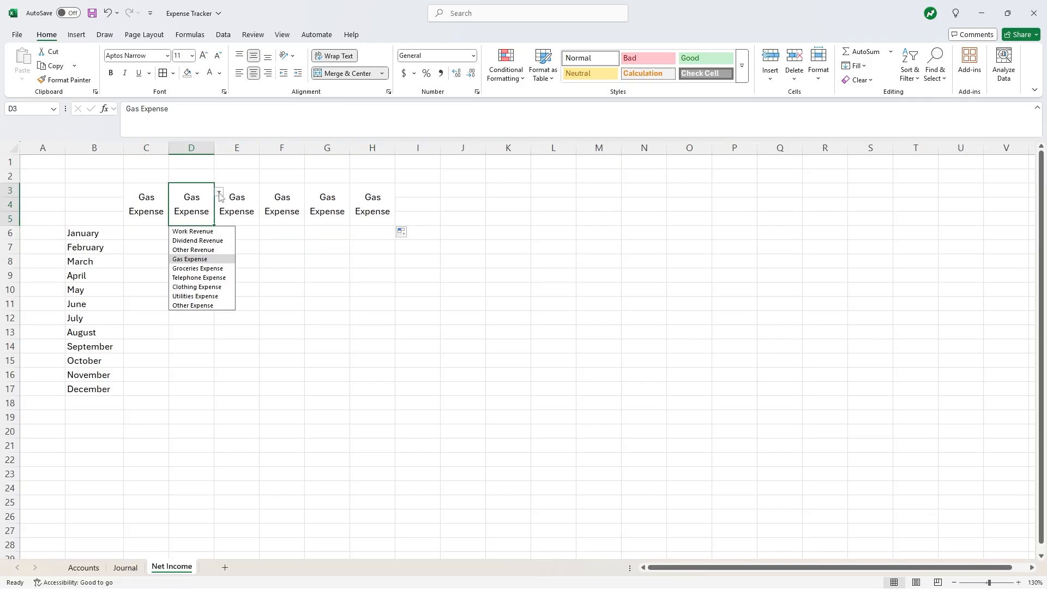
click(217, 262)
click(217, 262)
click(255, 192)
click(264, 192)
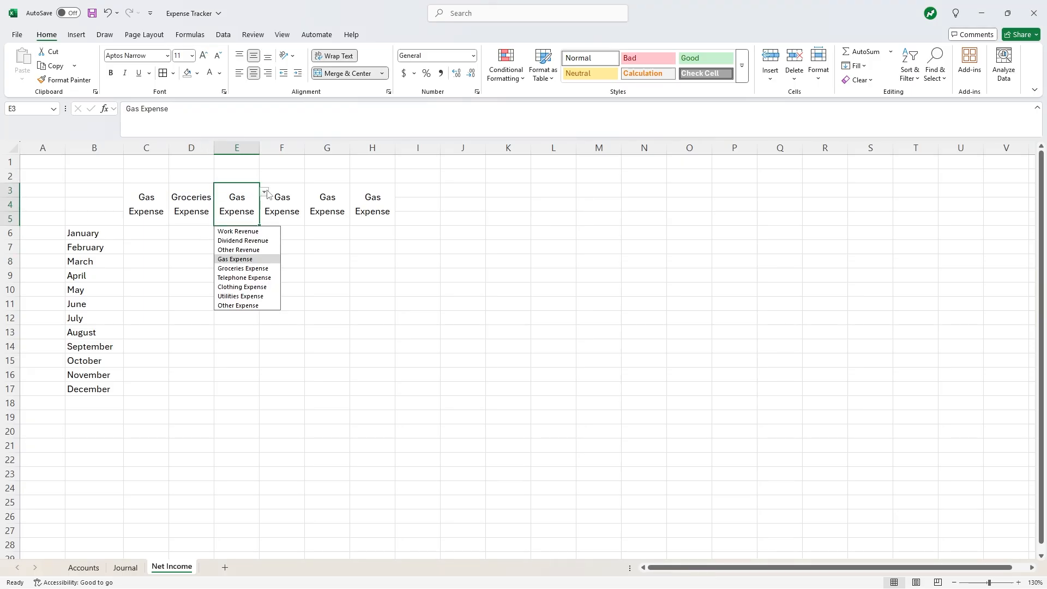
click(250, 278)
- Set F–H headers to Clothing, Utilities and Other Expense, and widen column E
click(290, 213)
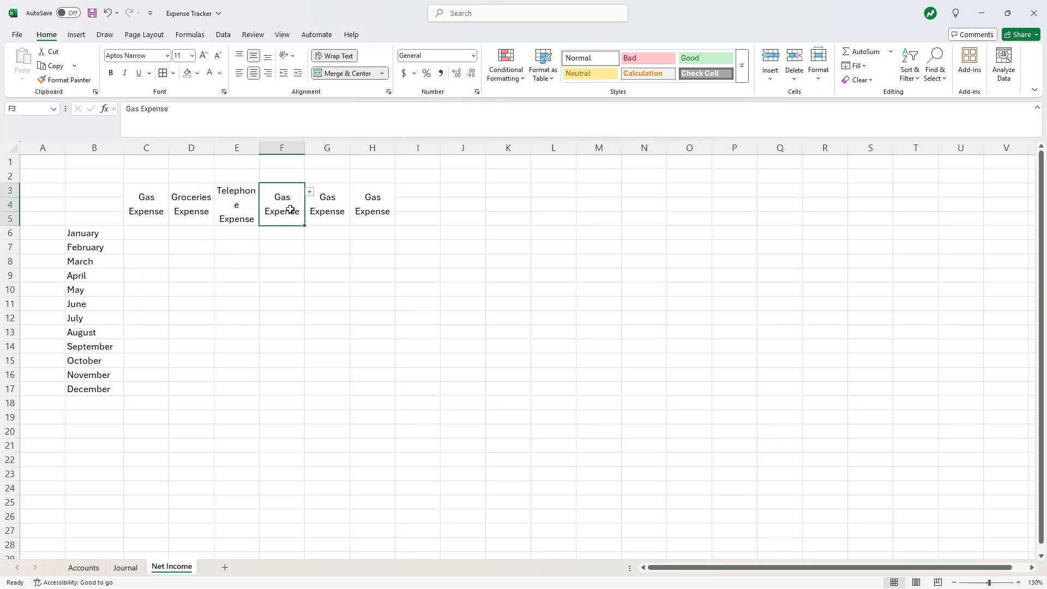
click(309, 192)
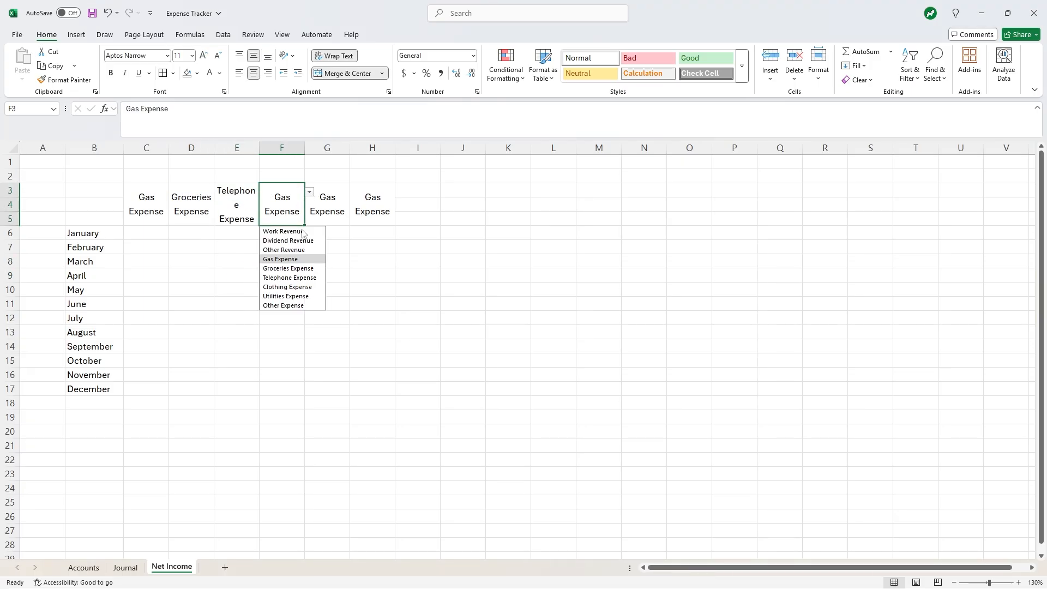
click(297, 287)
click(327, 216)
click(354, 191)
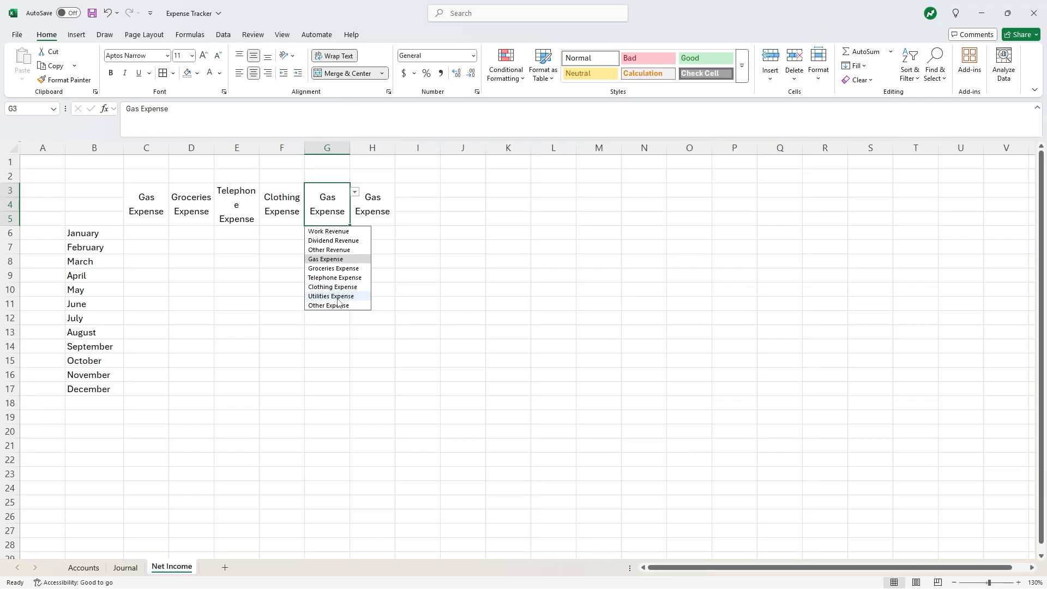
click(332, 296)
click(372, 210)
click(400, 192)
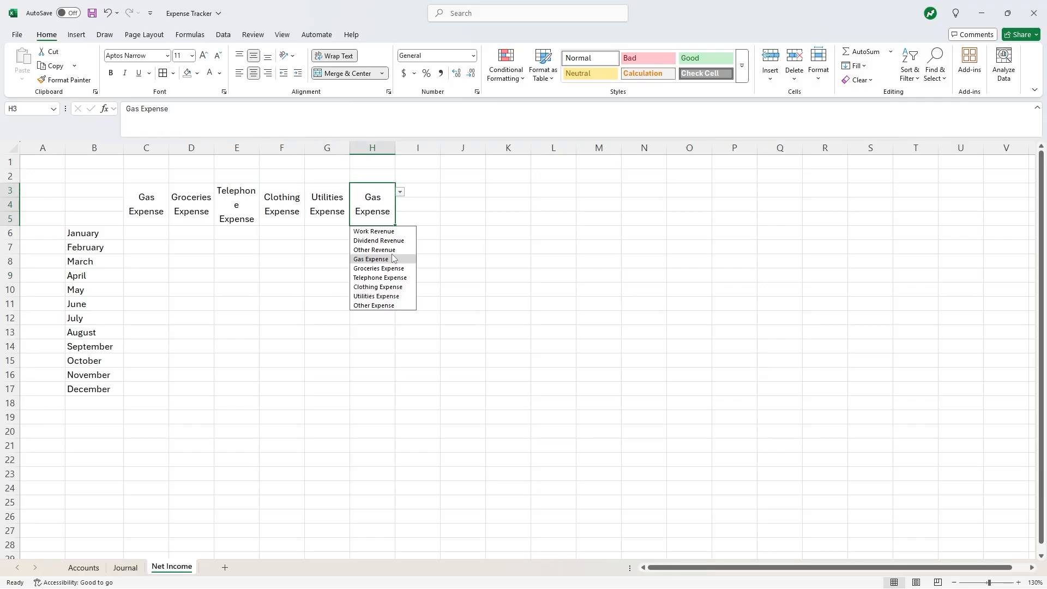
click(379, 305)
click(357, 290)
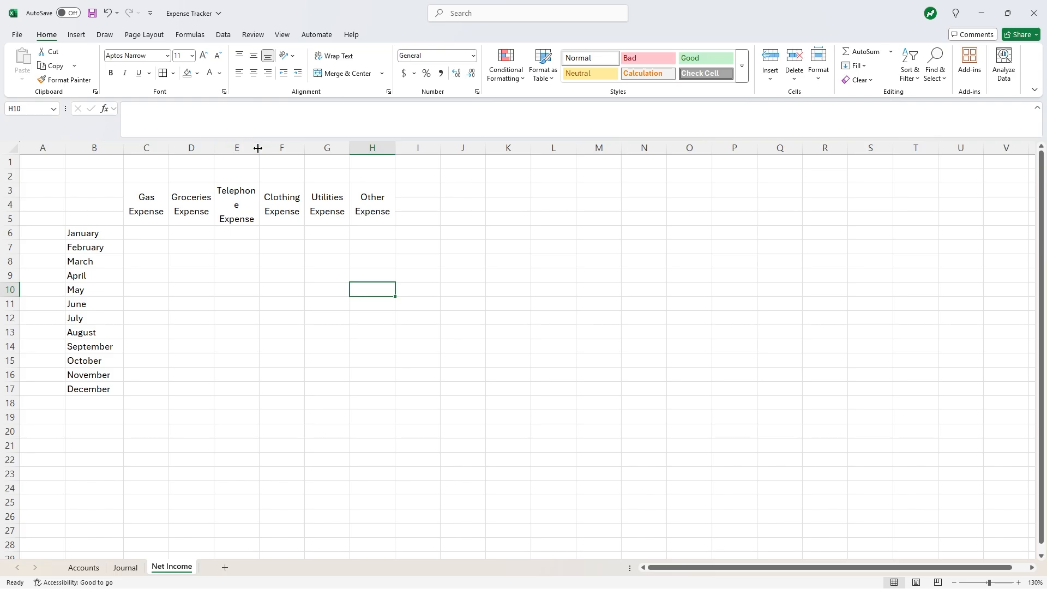
drag(259, 148, 260, 148)
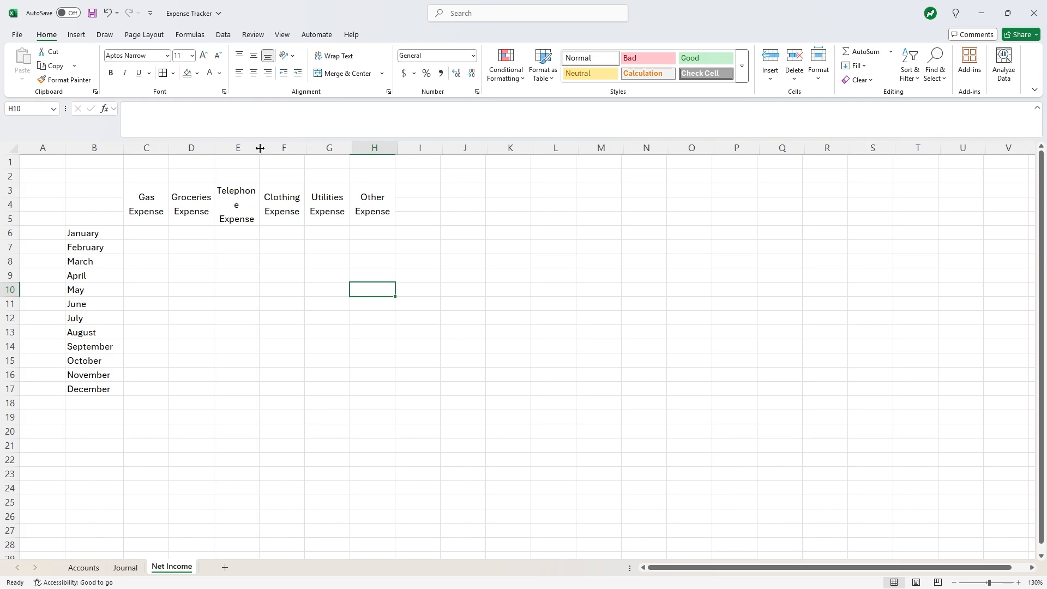
click(296, 271)
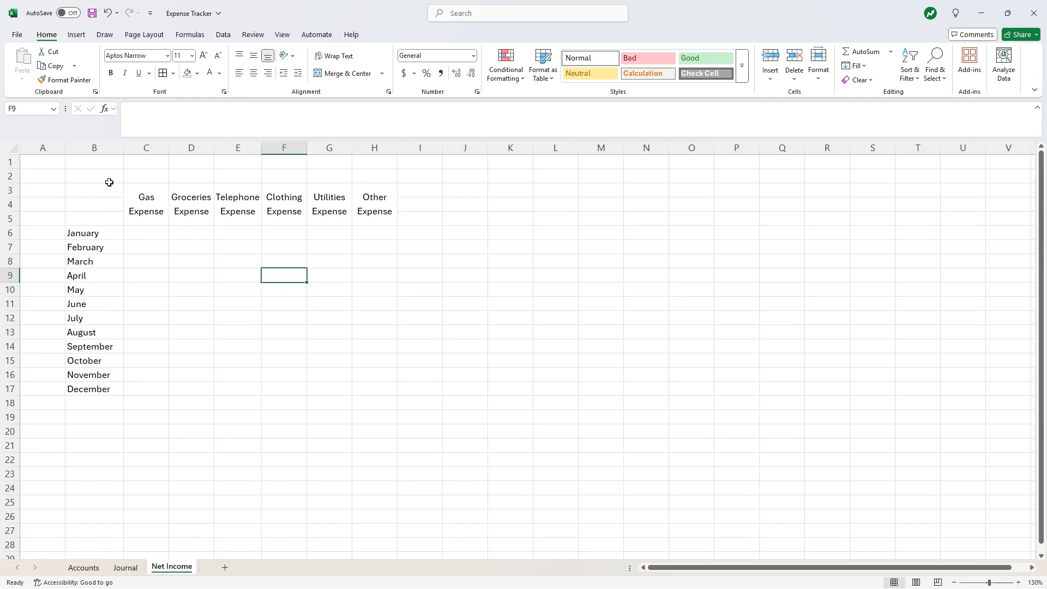
- Merge B2:B5 and enter 2025, centred horizontally and vertically
drag(109, 182, 102, 216)
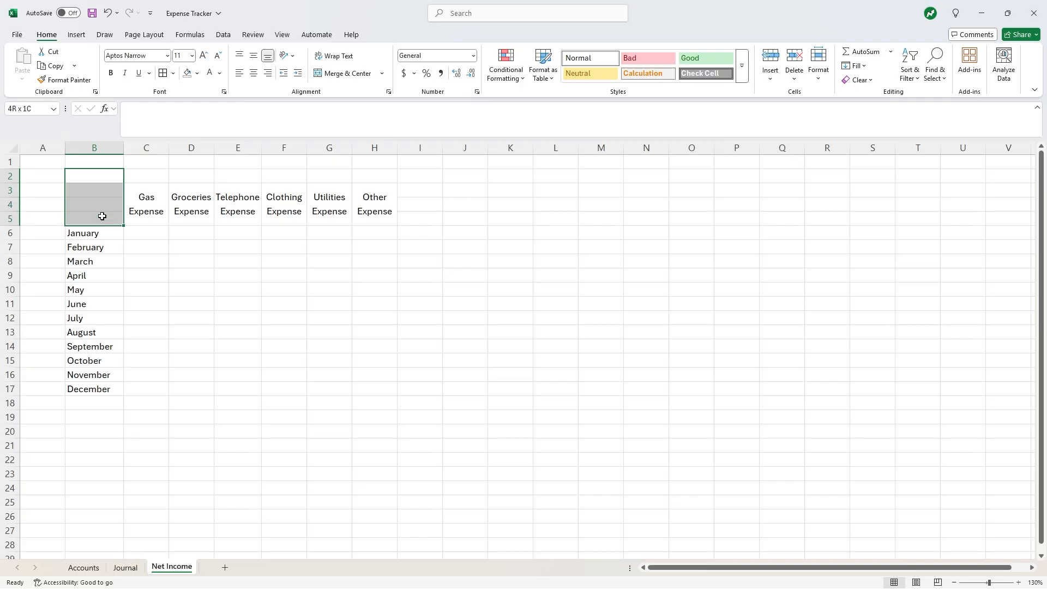
click(341, 74)
text(2025)
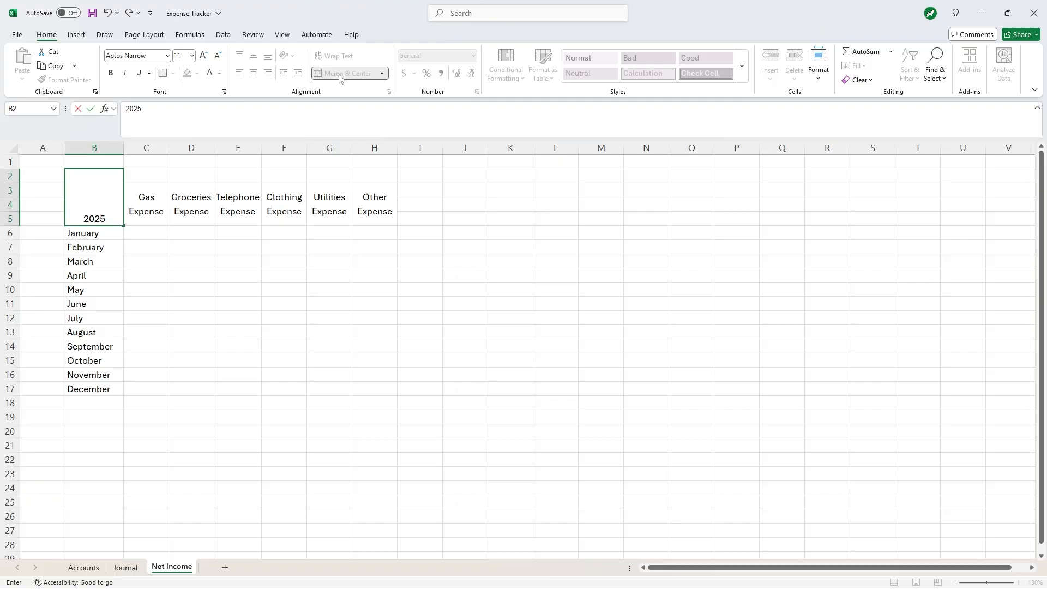
click(363, 294)
click(90, 190)
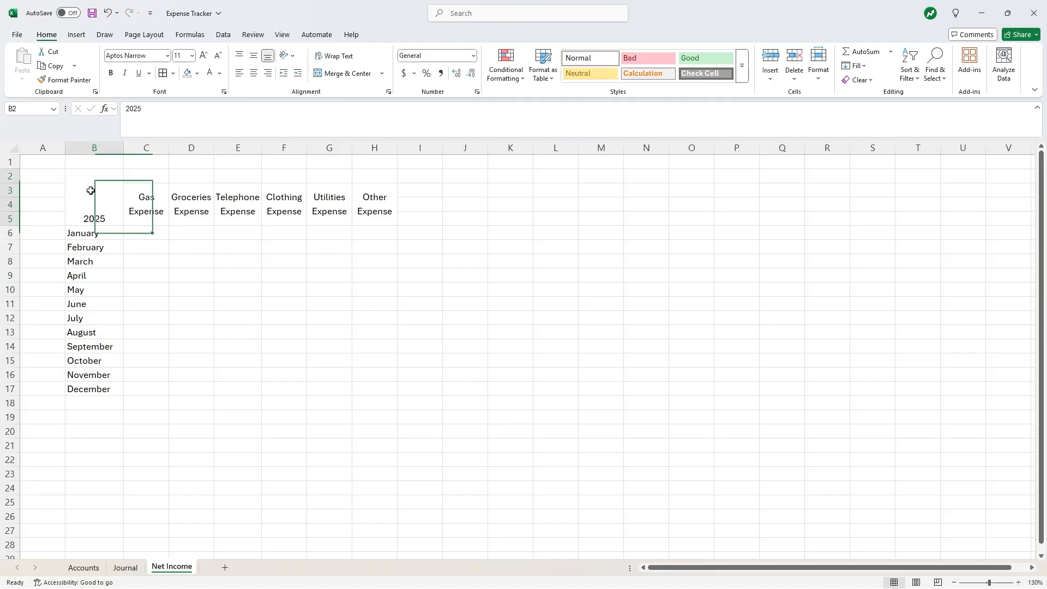
click(254, 55)
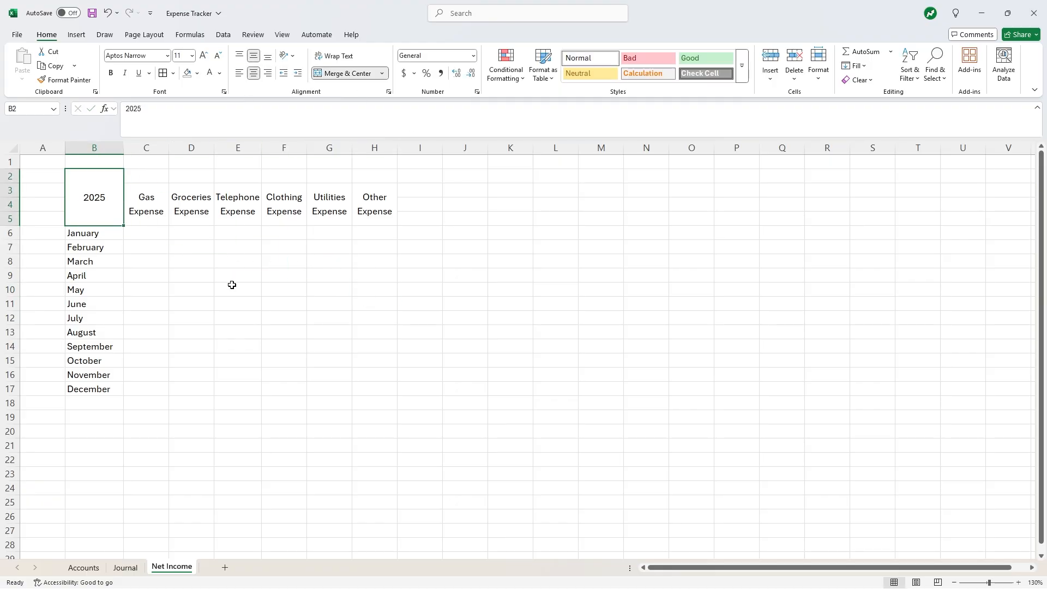
- Merge and centre C2:H2 as an Expenses title
drag(153, 176, 363, 175)
click(357, 73)
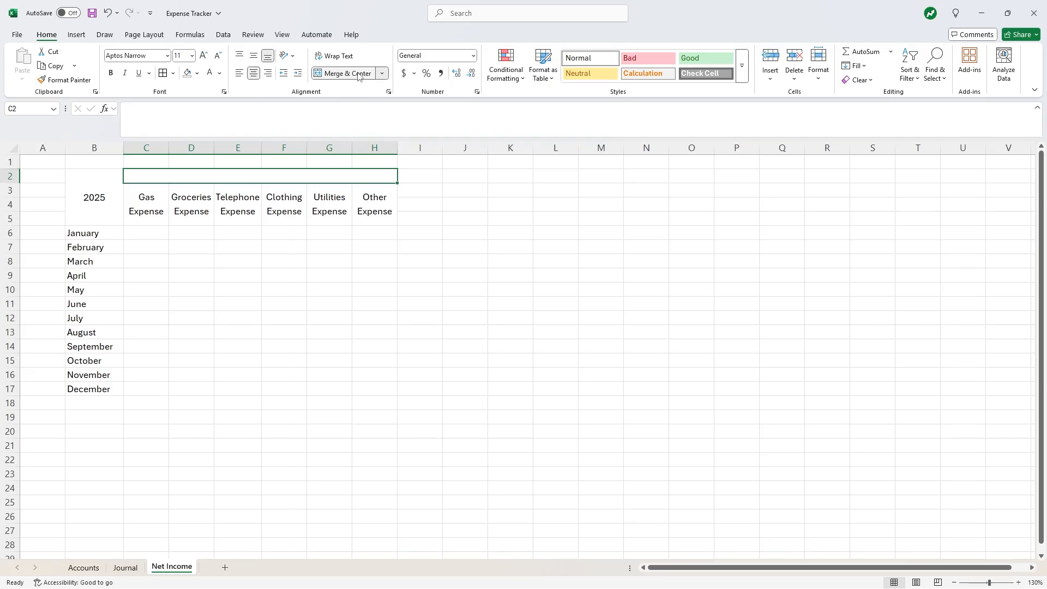
text(Expenses)
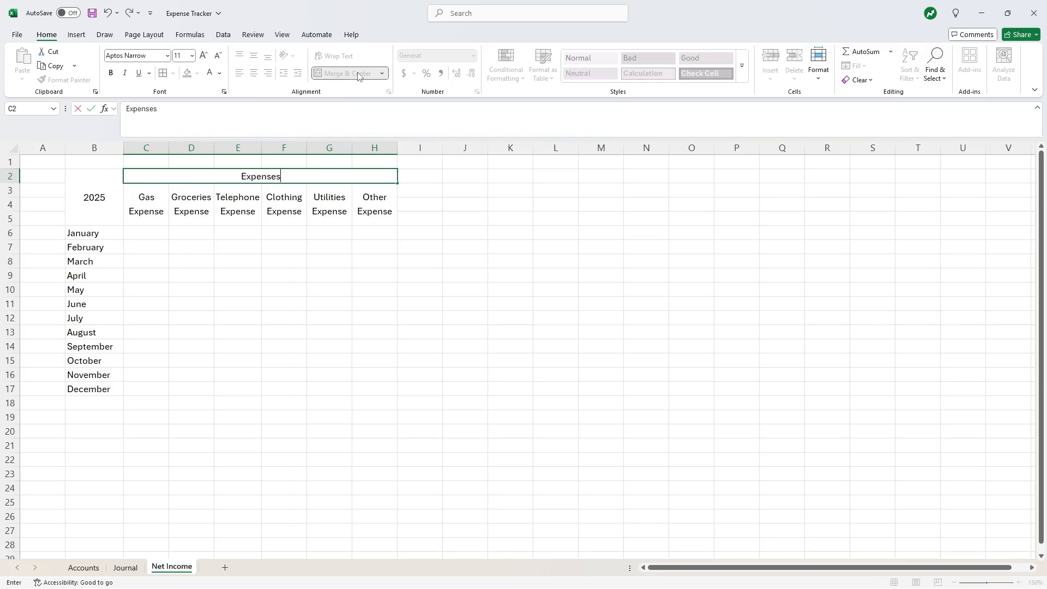
key(Return)
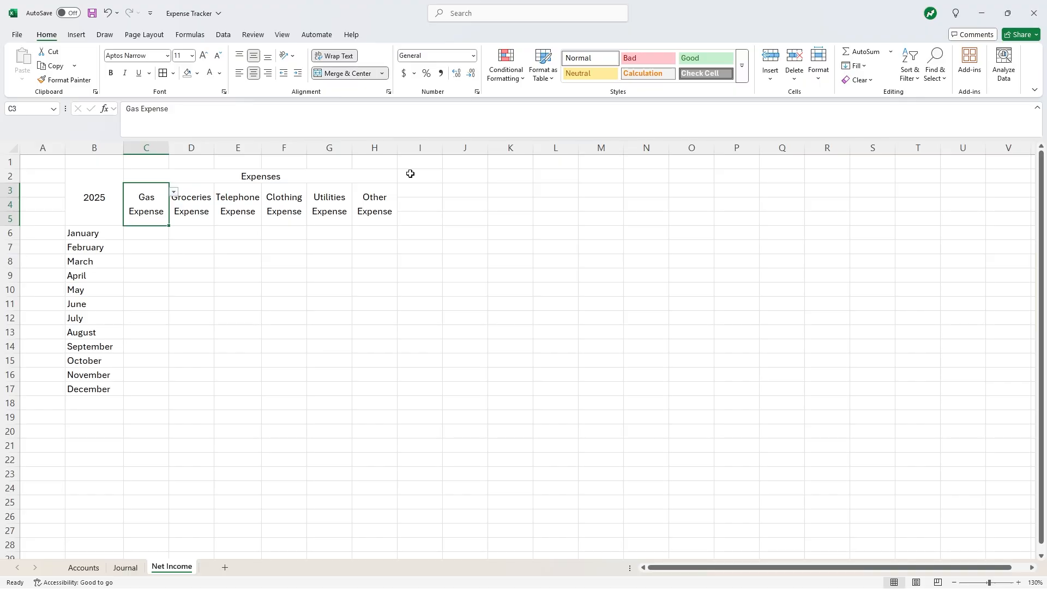
- Merge I2:I5 as a middle-aligned, wrapped TOTAL Expenses header
drag(409, 172, 430, 227)
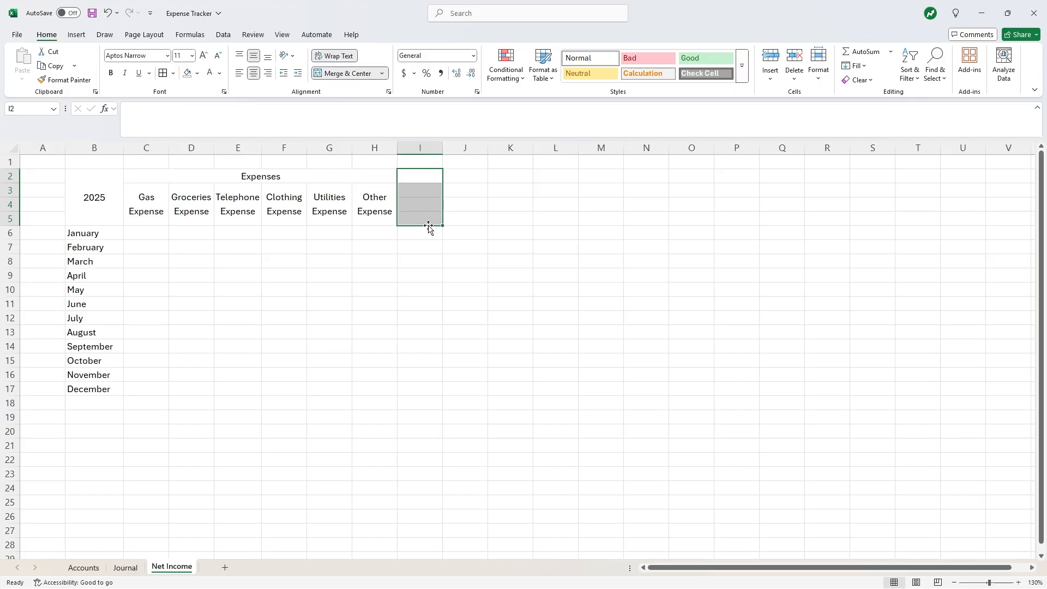
click(342, 74)
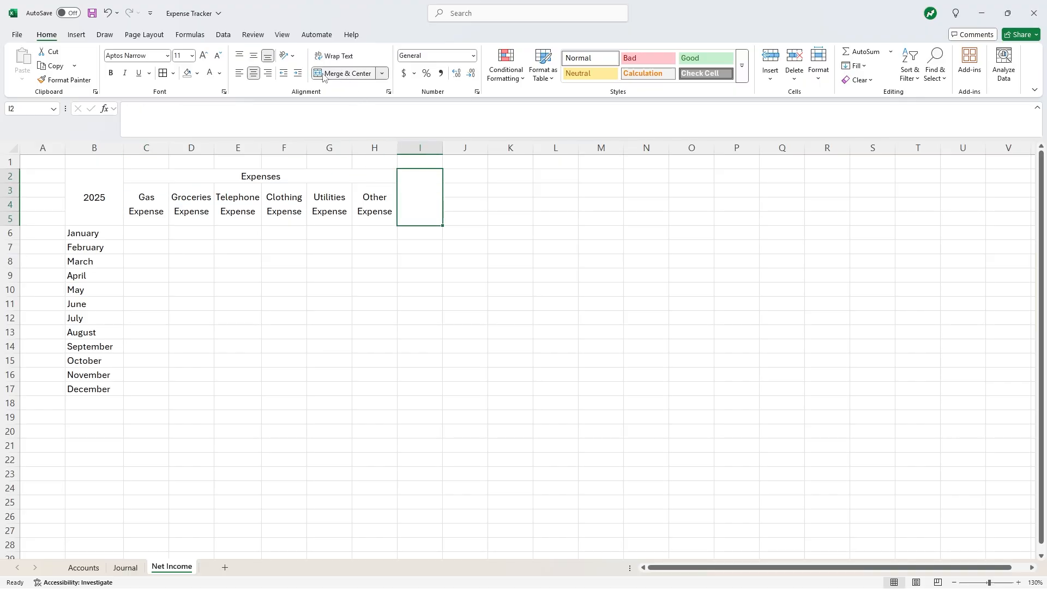
click(253, 56)
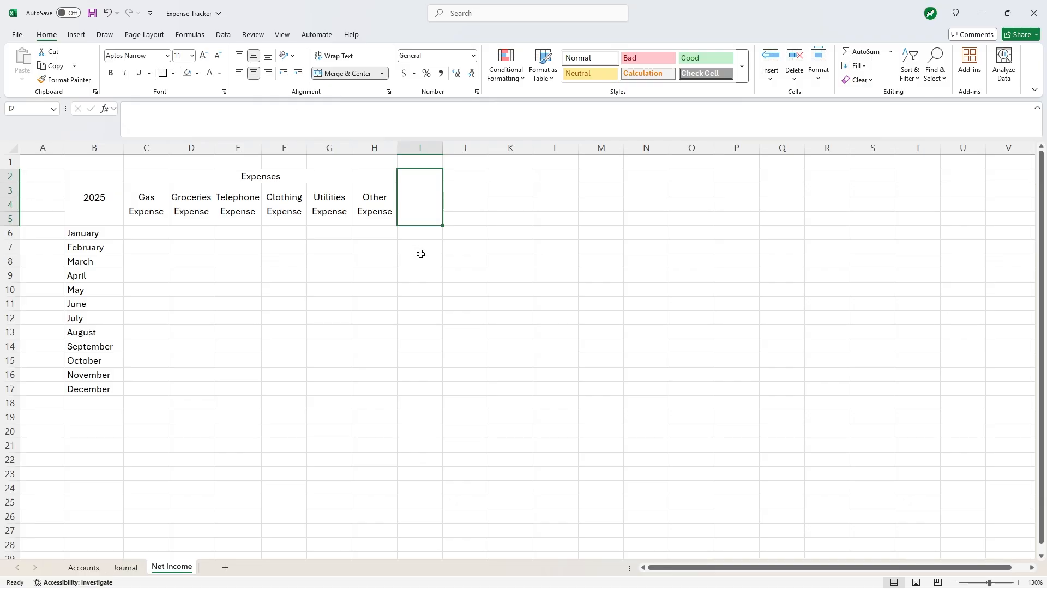
text(TOT)
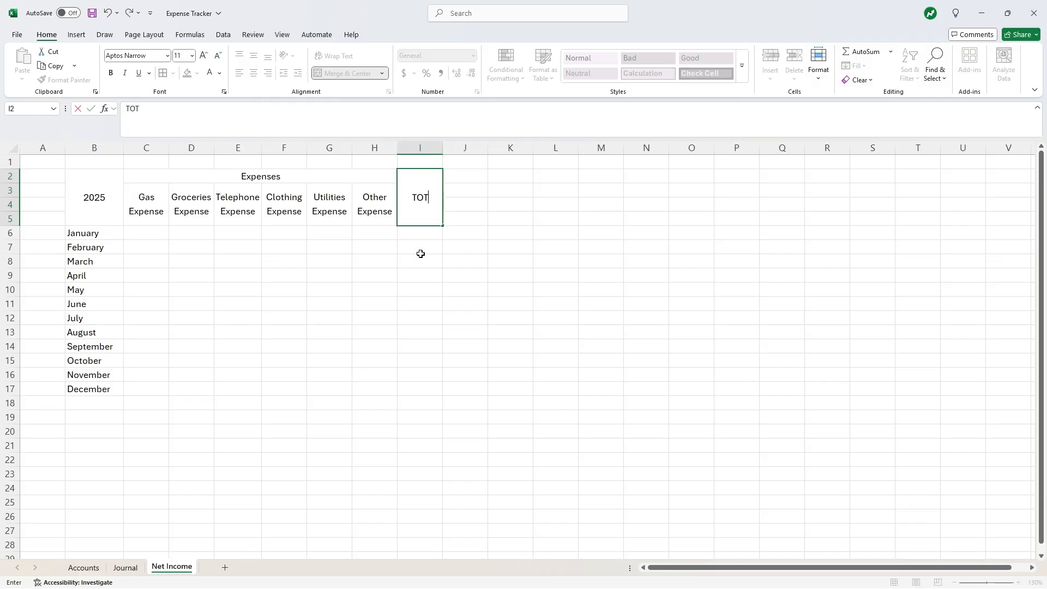
text(AL Expenses)
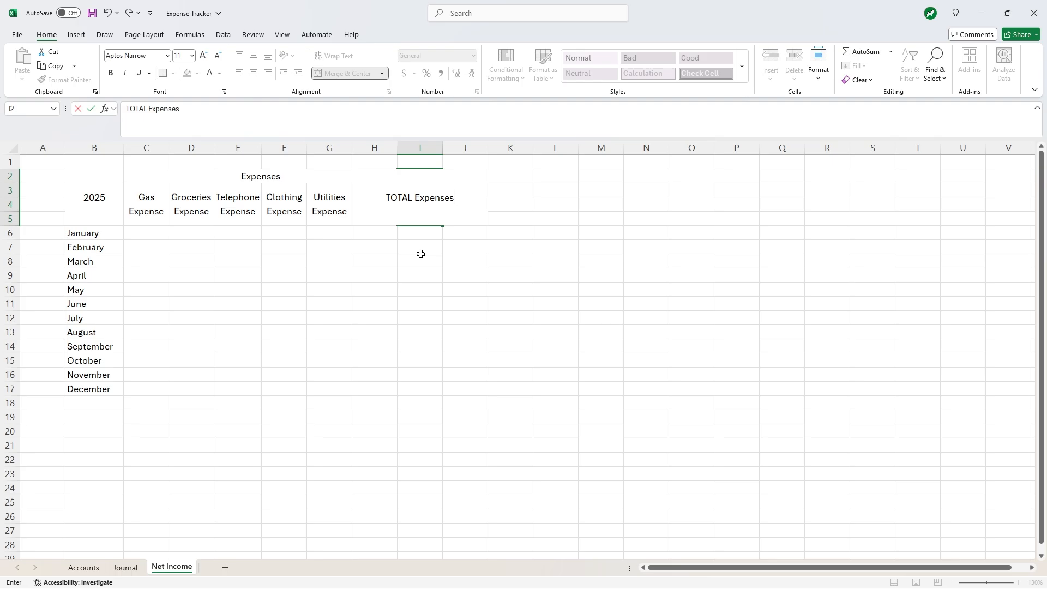
key(Return)
key(Up)
click(344, 57)
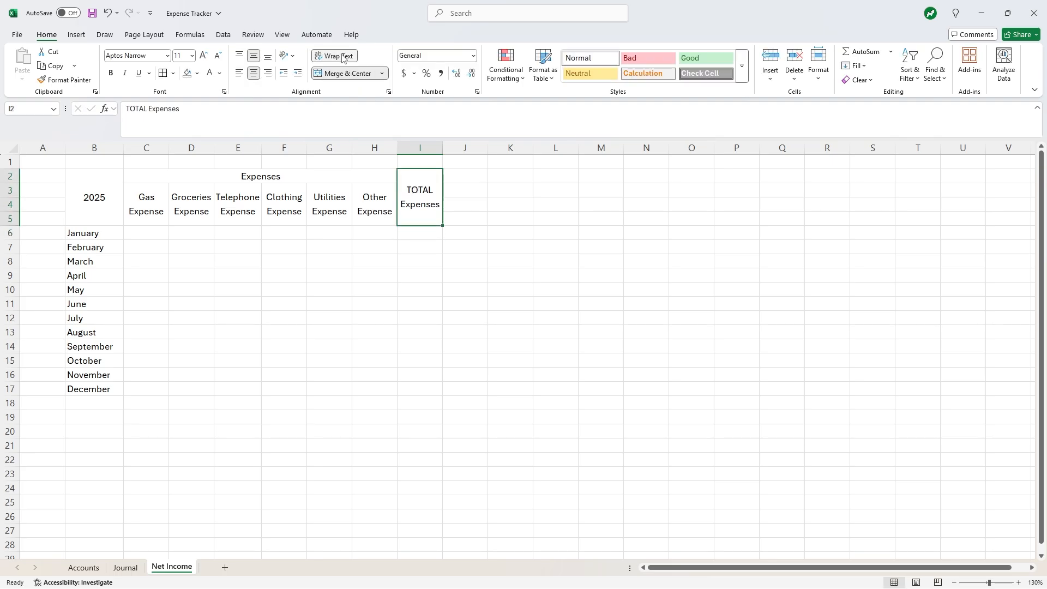
- Label B18 TOTAL and apply All Borders to the table B2:I18
click(97, 398)
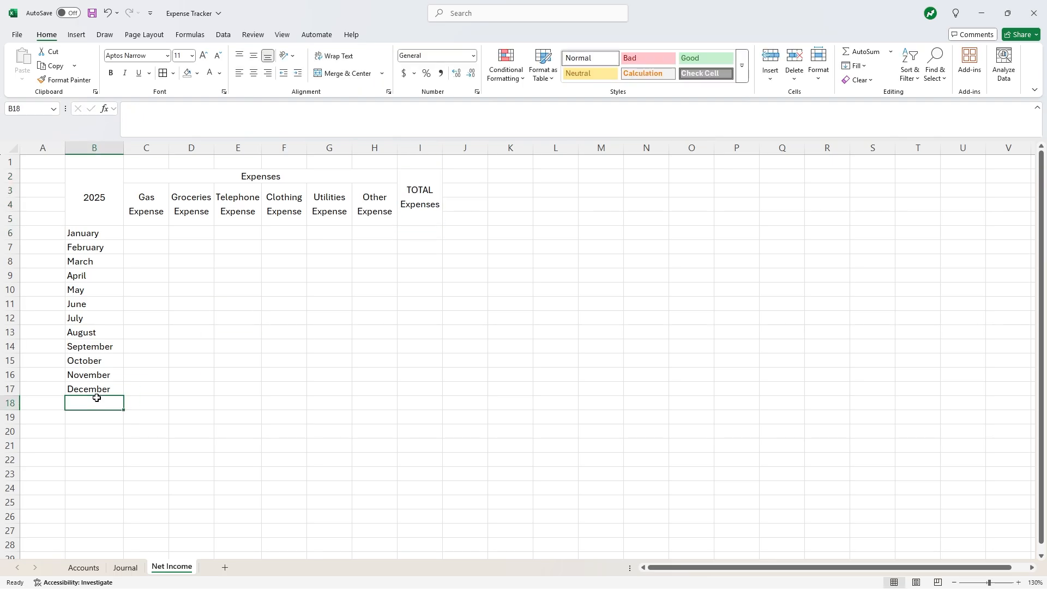
text(TOTAL)
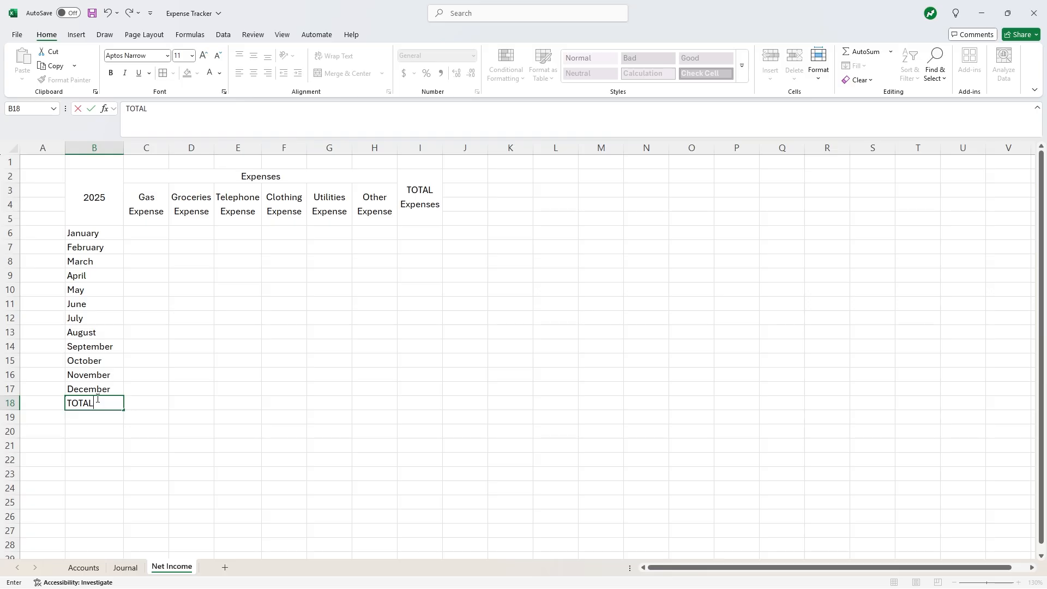
key(Return)
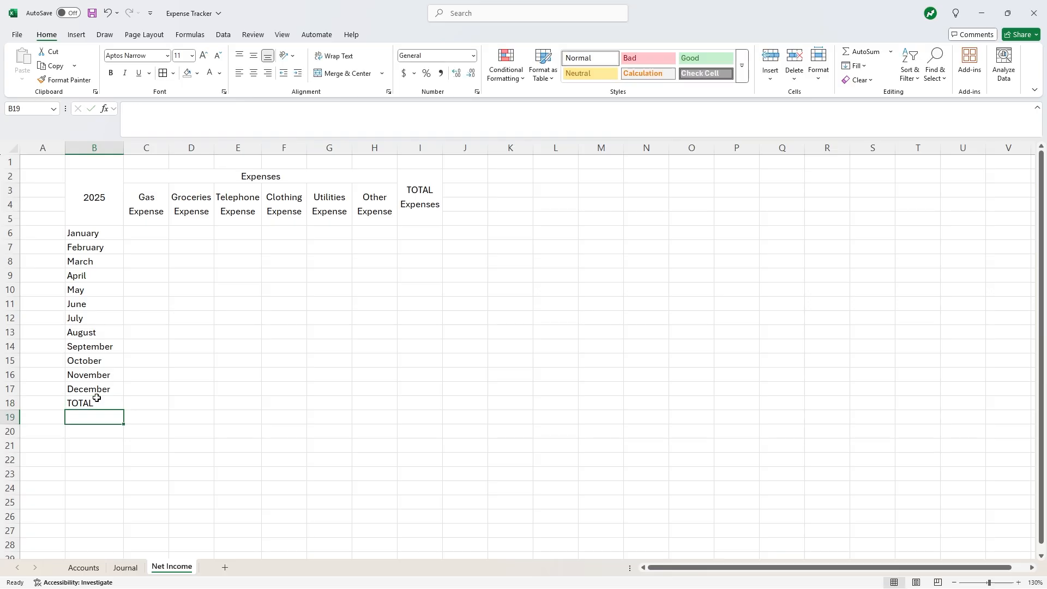
drag(83, 181, 404, 409)
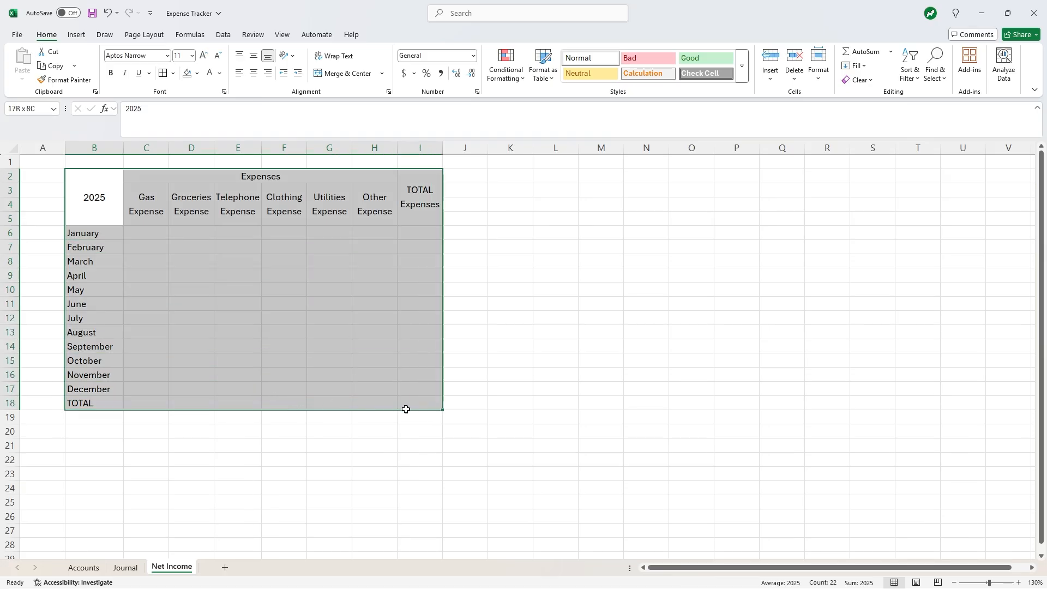
click(163, 73)
- Bold header rows 2–5 and the TOTAL label in B18
drag(11, 176, 17, 215)
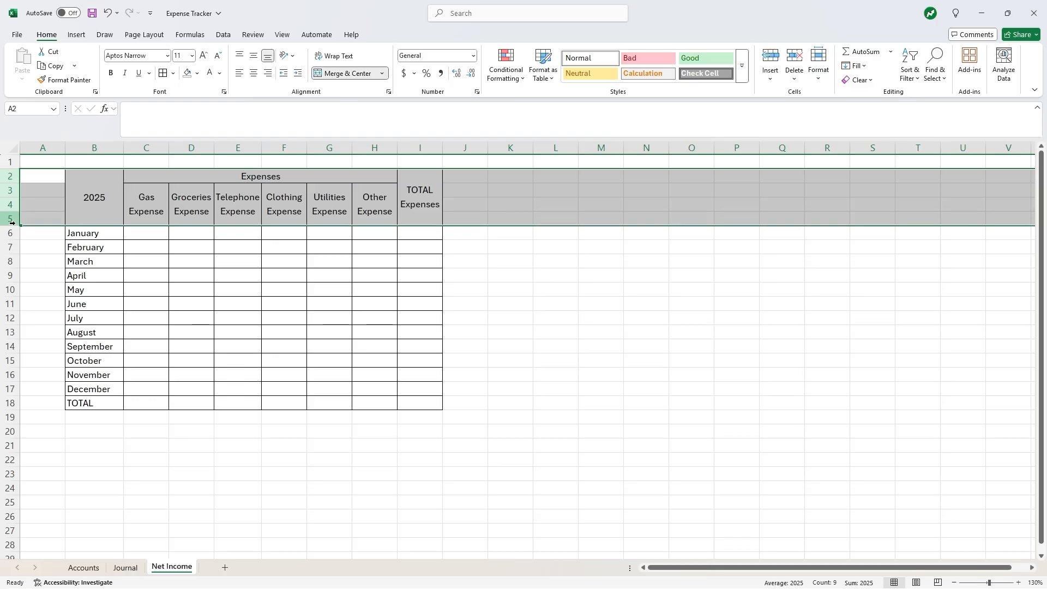
key(ctrl+b)
click(221, 409)
click(101, 409)
key(ctrl+b)
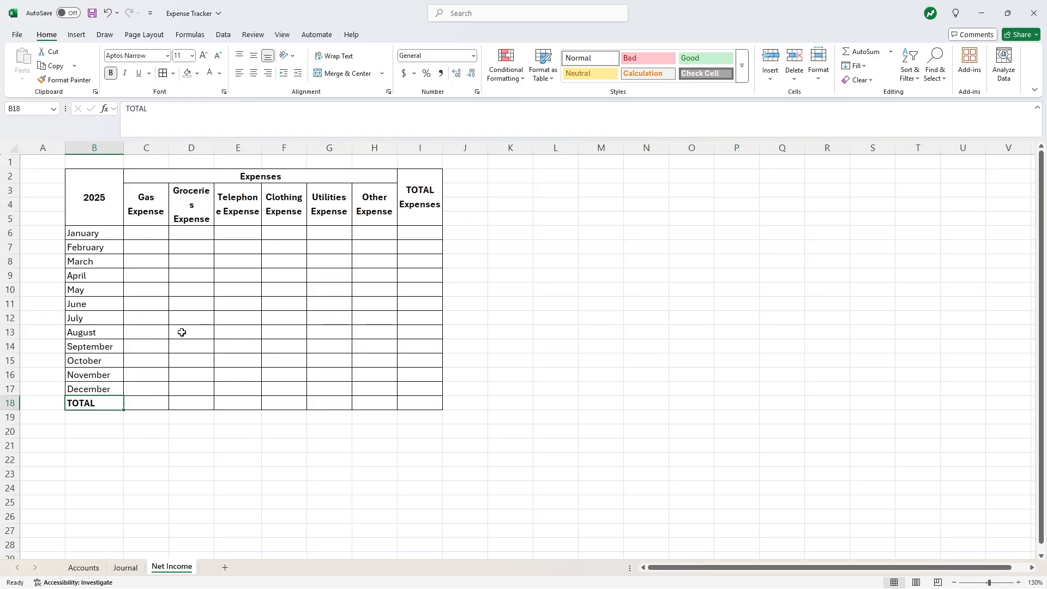
click(192, 328)
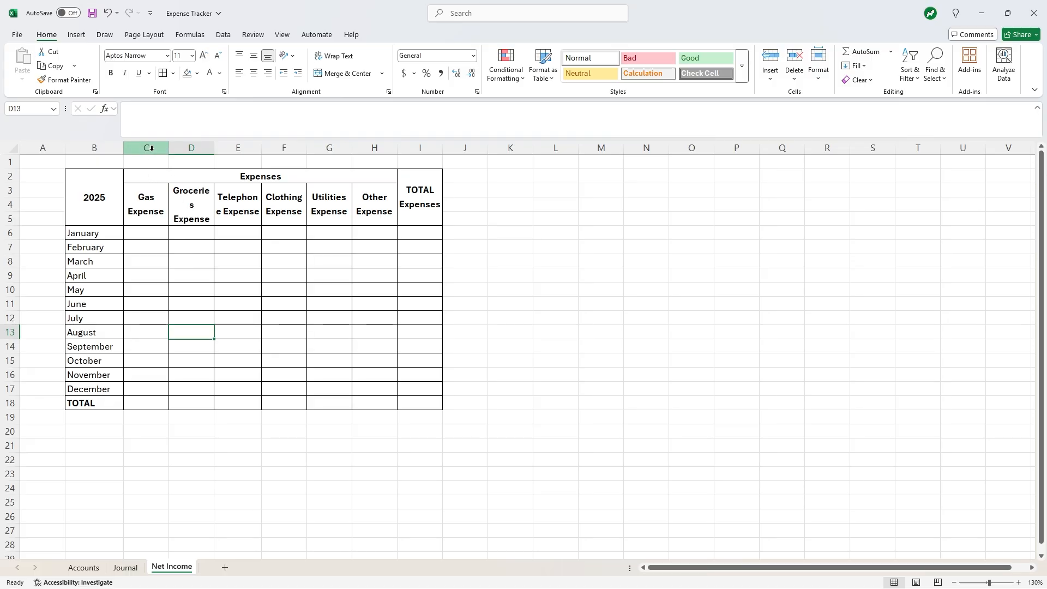
drag(150, 147, 191, 147)
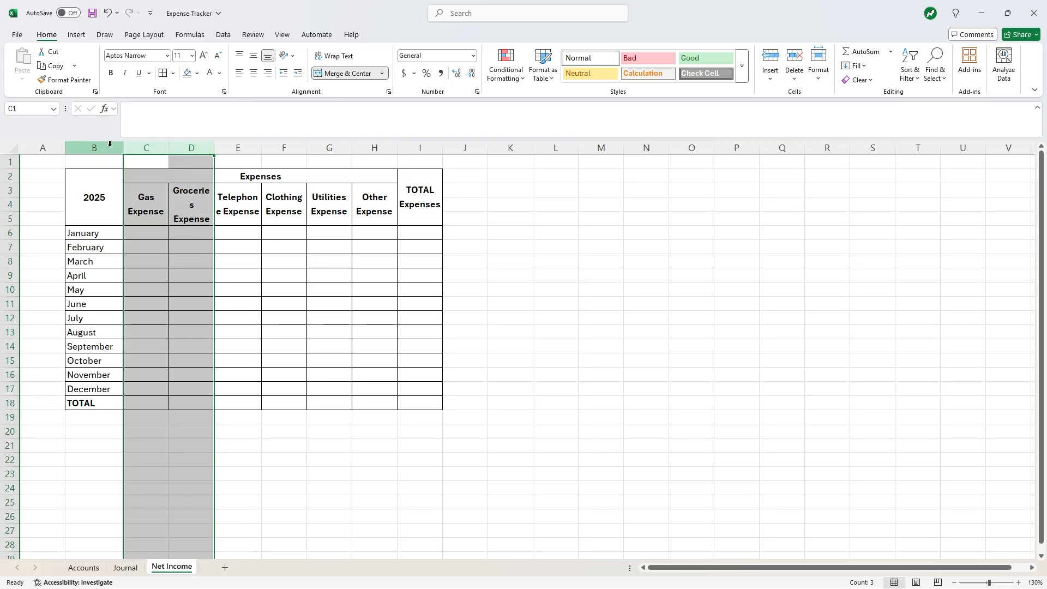
- Set columns B through I to a column width of 10
drag(94, 148, 414, 146)
right_click(415, 148)
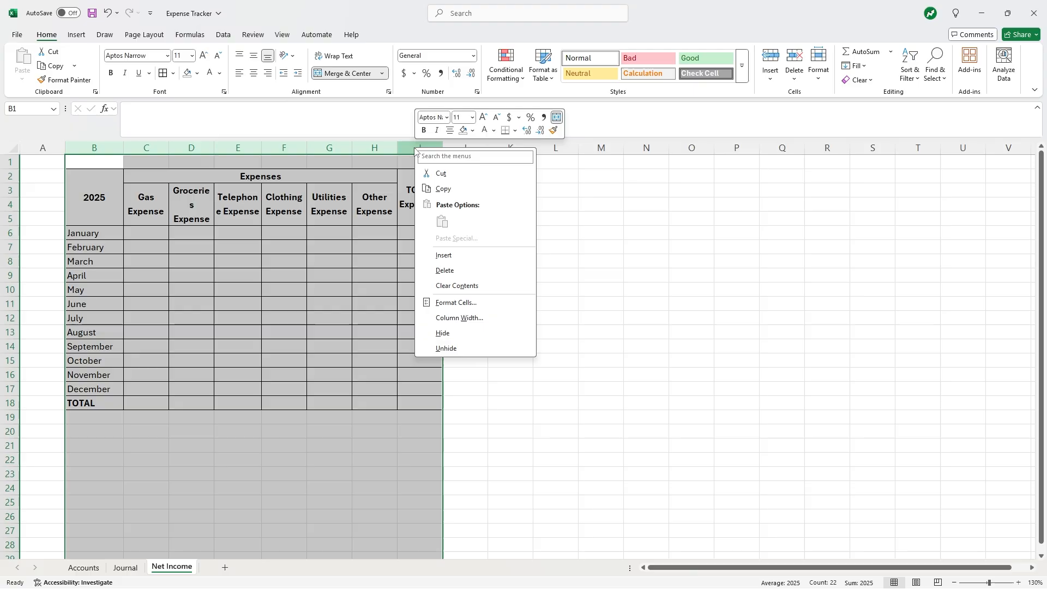
click(460, 318)
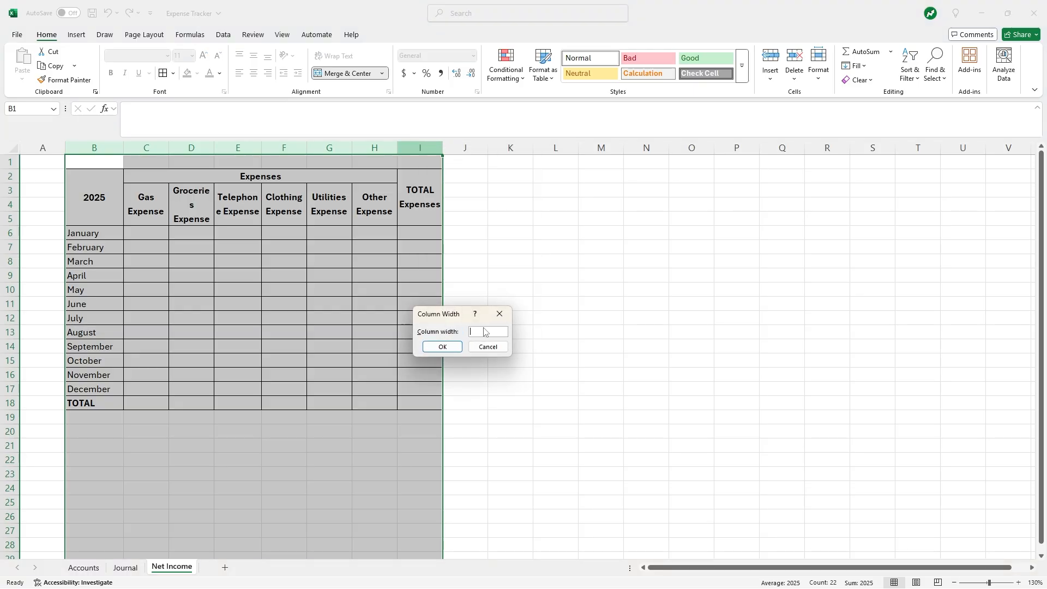
text(10)
key(Return)
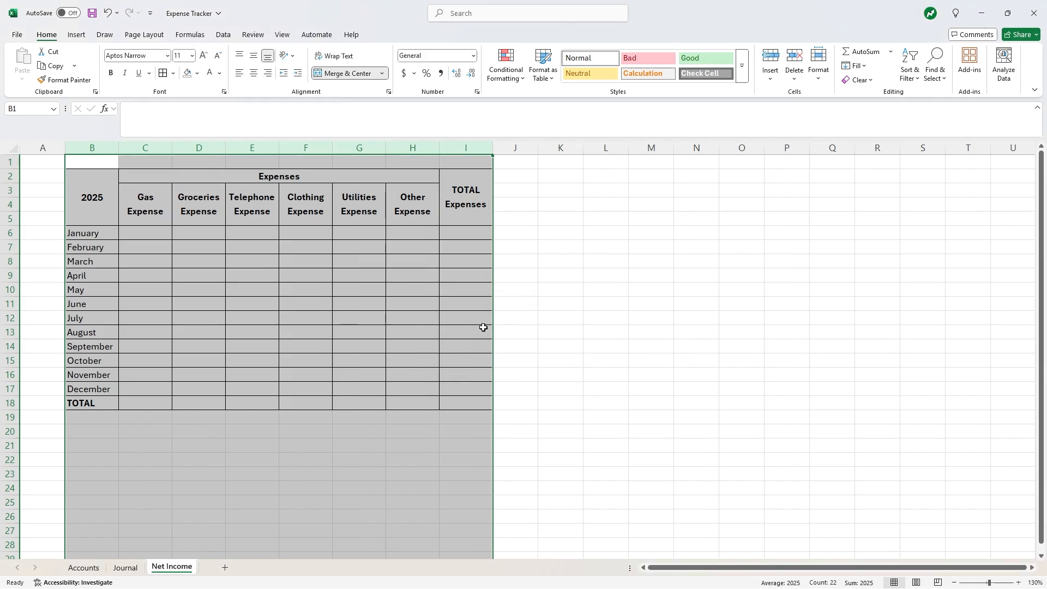
- Enlarge the merged 2025 label to 16 point
click(90, 198)
click(203, 56)
click(203, 56)
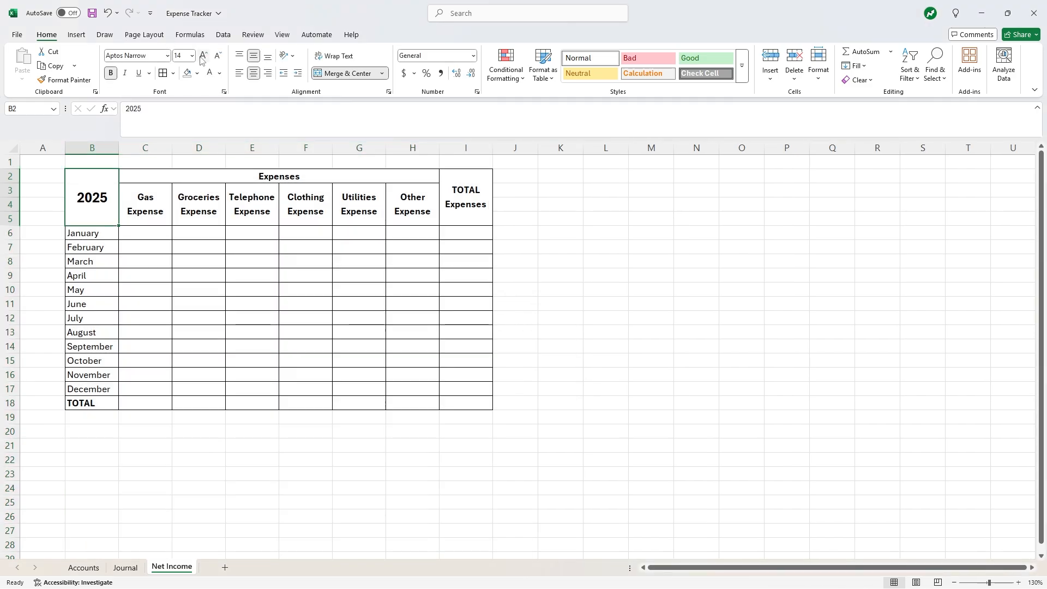
click(202, 57)
click(217, 56)
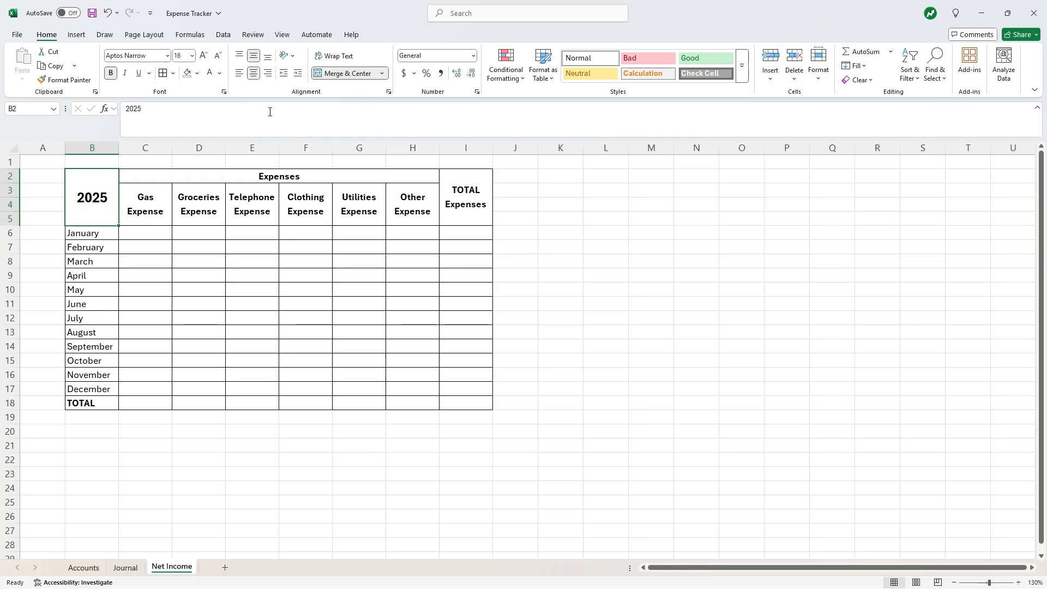
- Fill the 2025 cell B2 grey and the expense headers C2:I5 Orange Accent 2 Lighter 60%
click(196, 73)
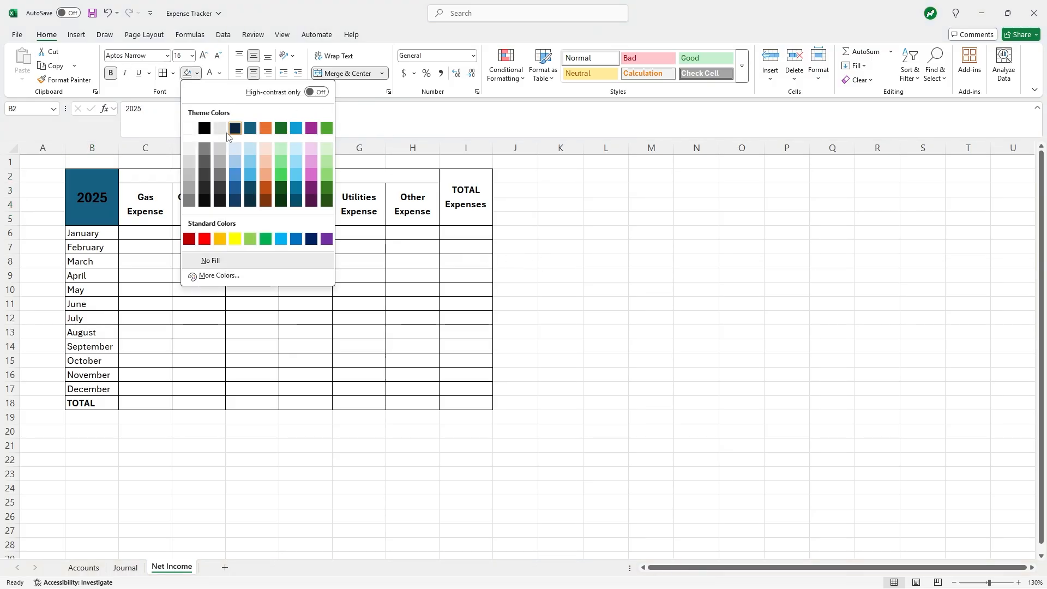
click(195, 162)
click(239, 375)
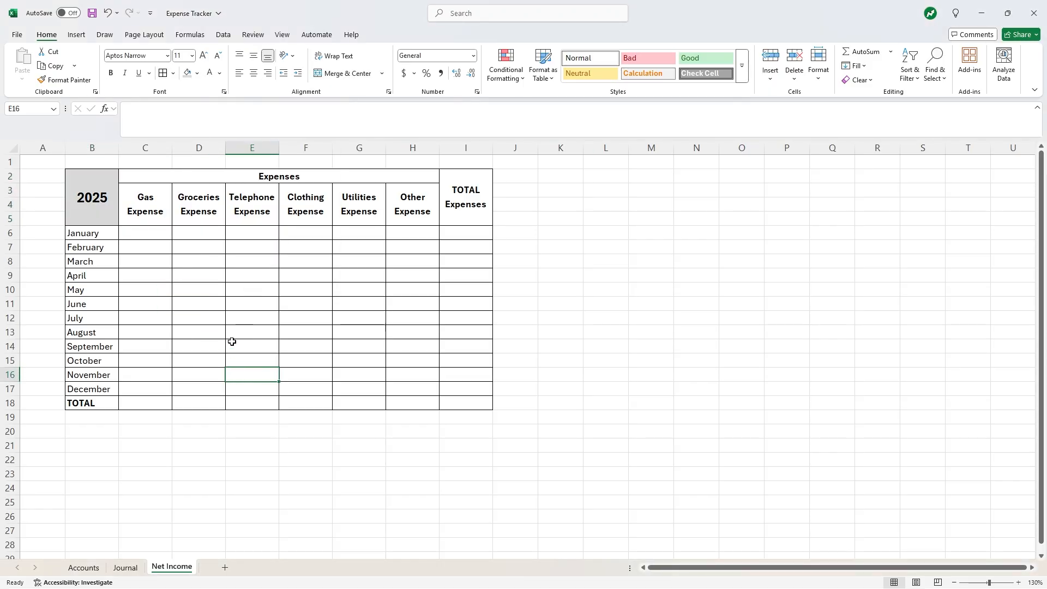
drag(139, 177, 466, 209)
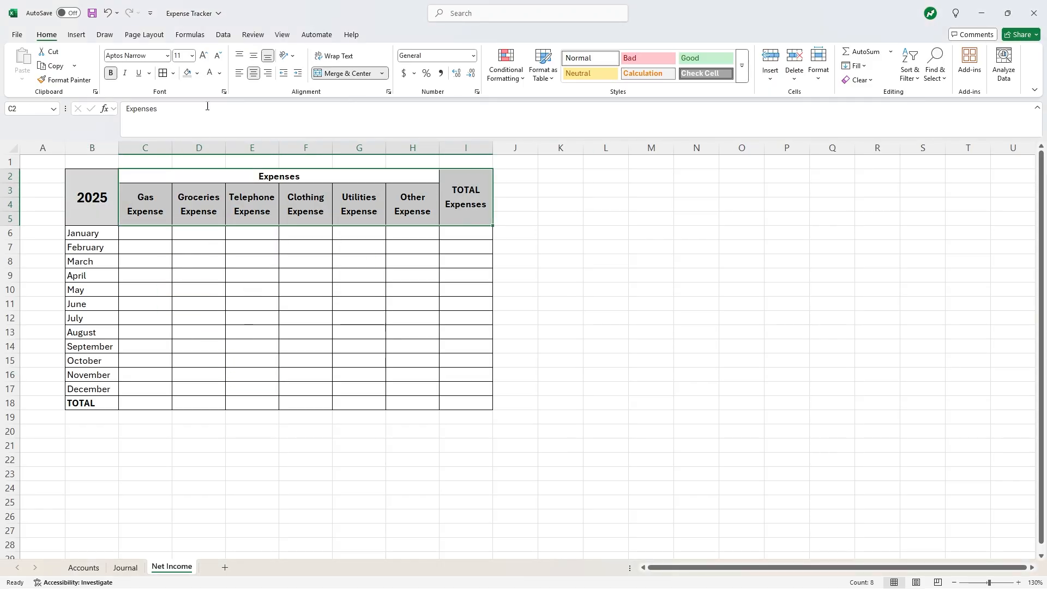
click(196, 74)
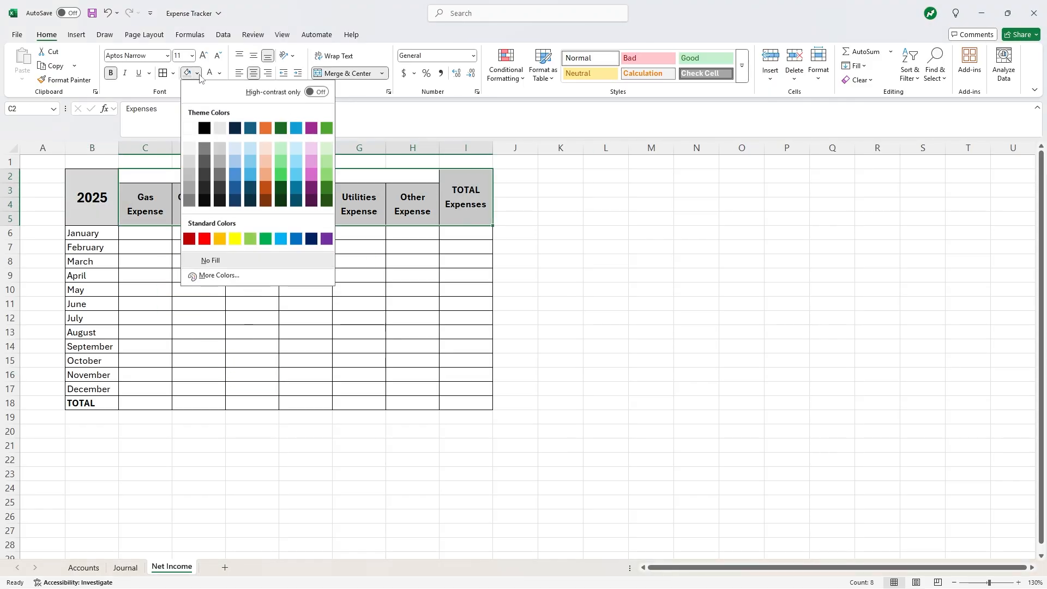
click(265, 165)
click(376, 264)
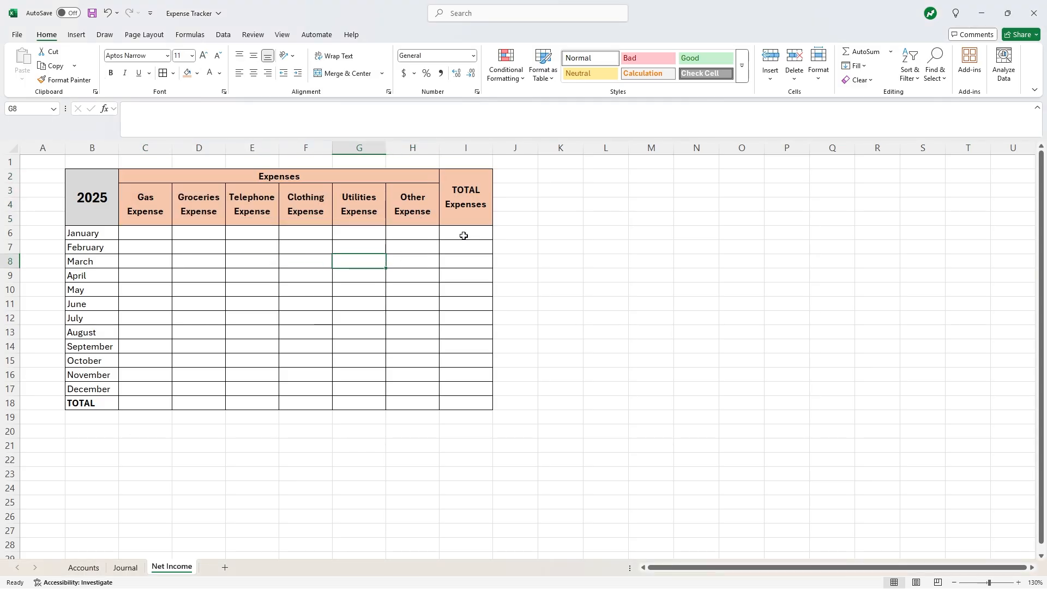
- Shade the TOTAL column I6:I18 and TOTAL row C18:H18 light orange
drag(463, 236, 462, 406)
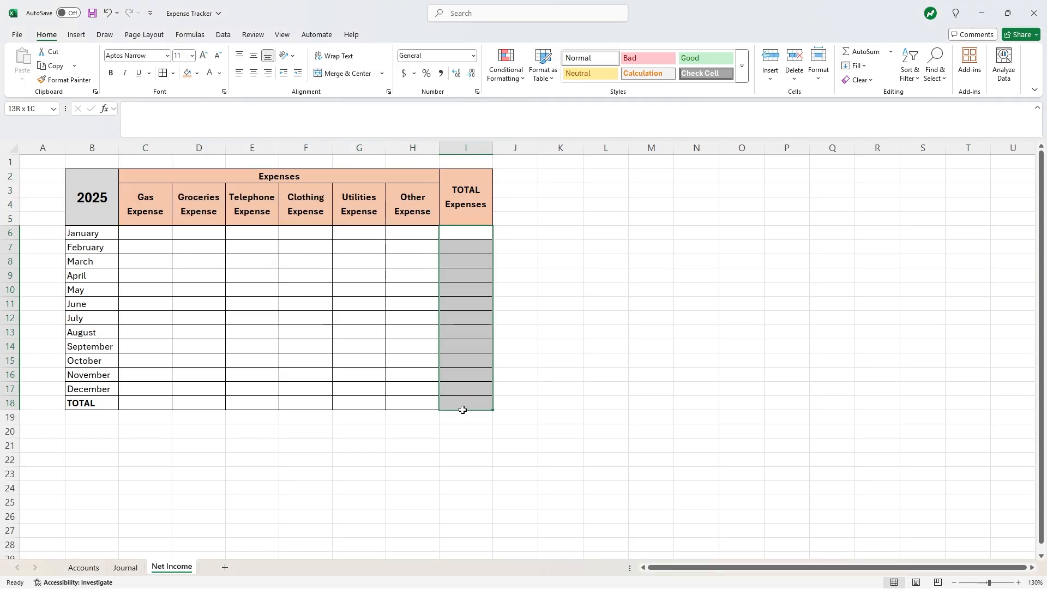
click(196, 73)
click(265, 153)
drag(147, 401, 418, 405)
click(189, 74)
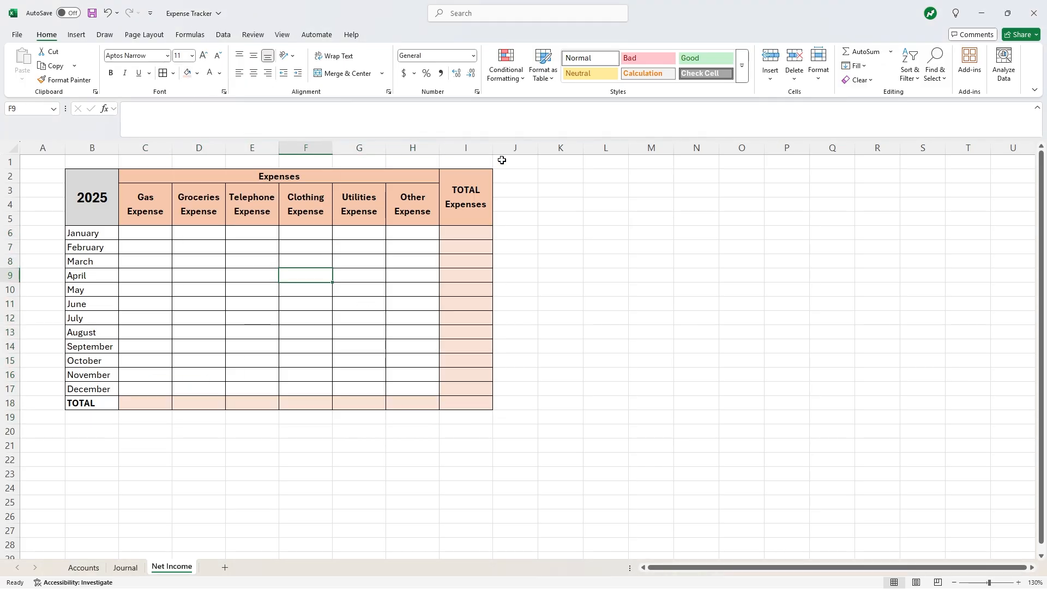
- Center the contents of columns B through I
drag(470, 148, 105, 145)
click(253, 73)
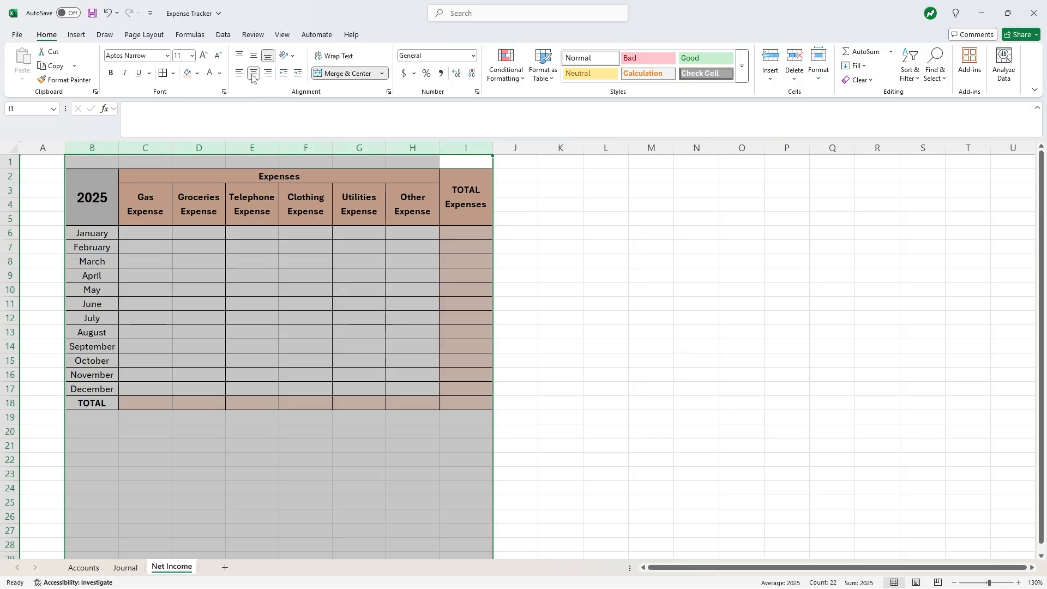
click(331, 317)
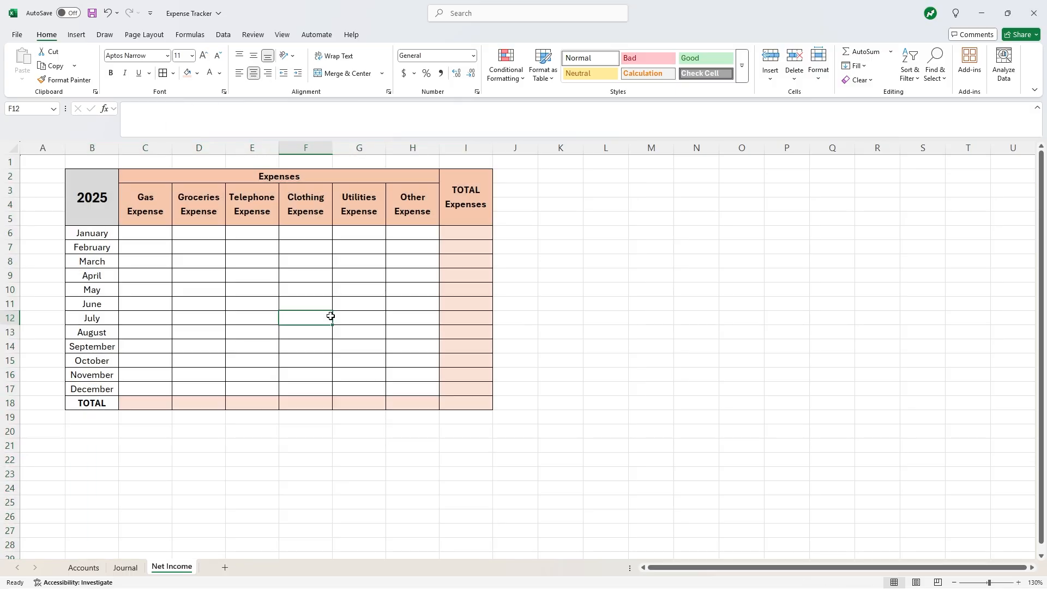
- Enter =SUM(C6:H6) in I6 and fill it down to I18
click(456, 235)
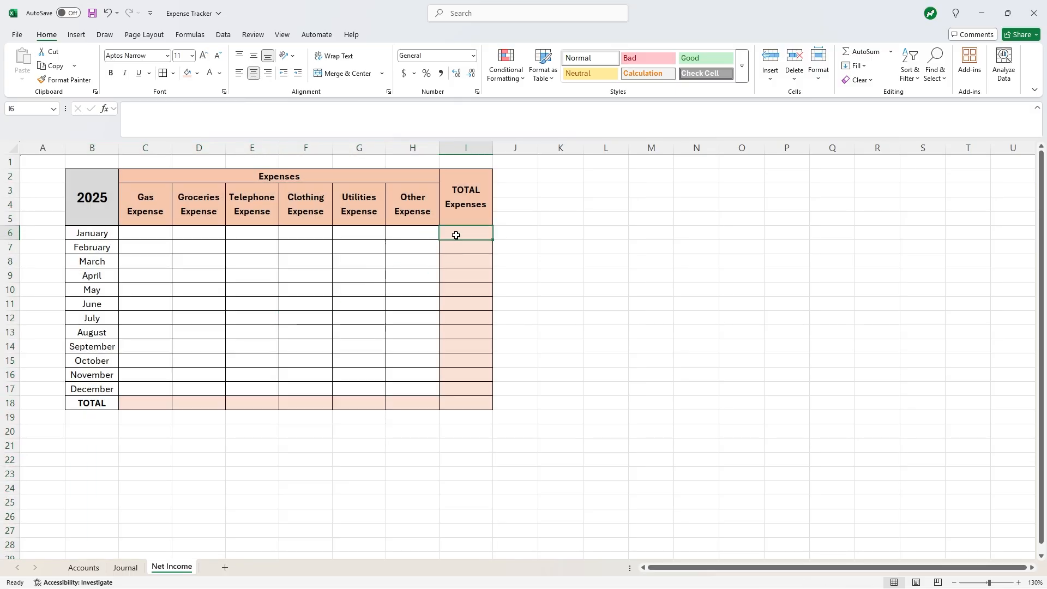
text(=SUM()
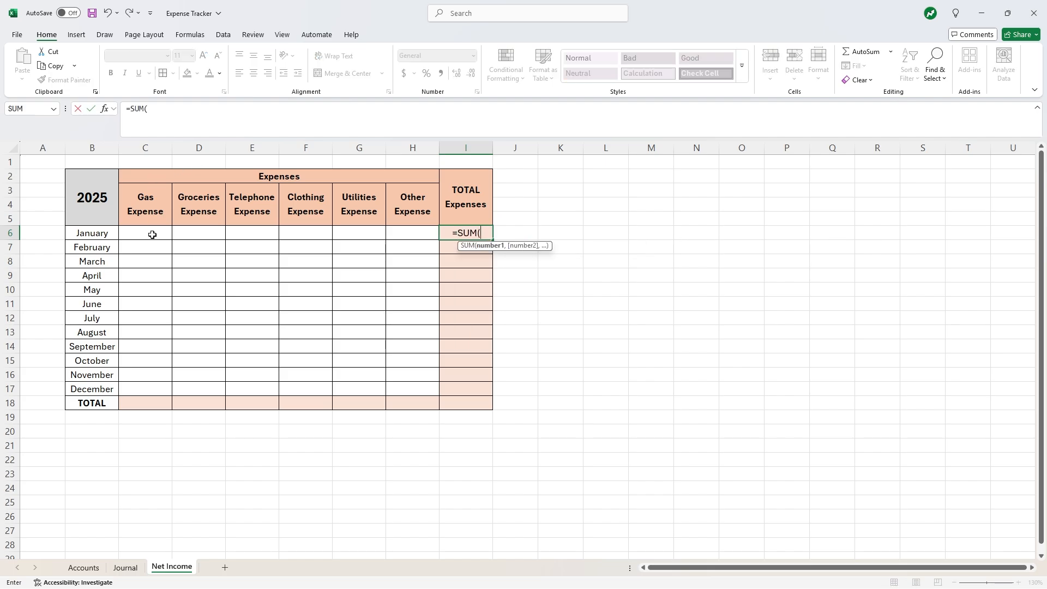
drag(152, 235, 396, 232)
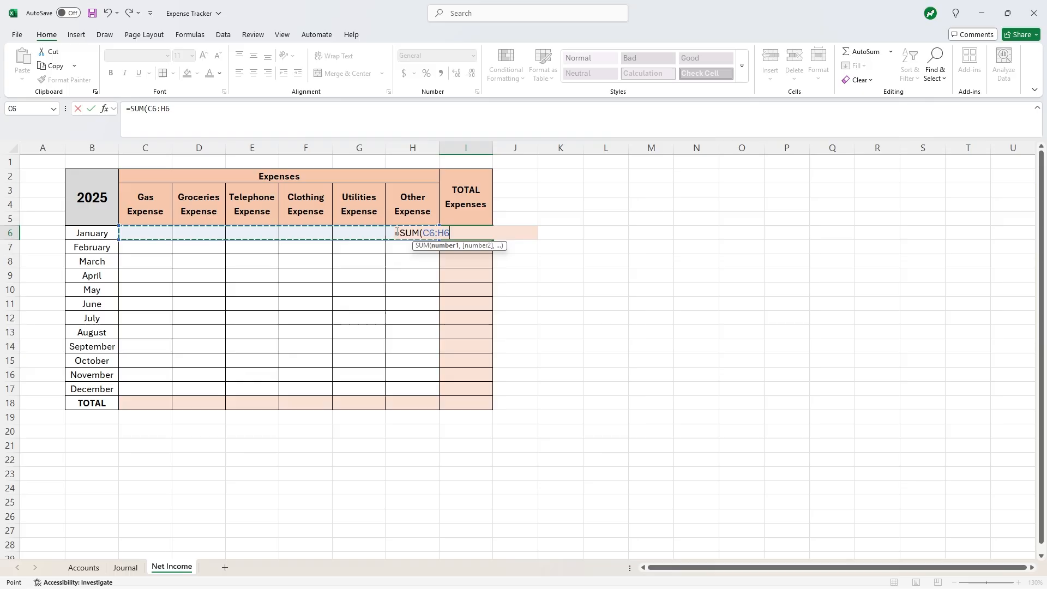
text())
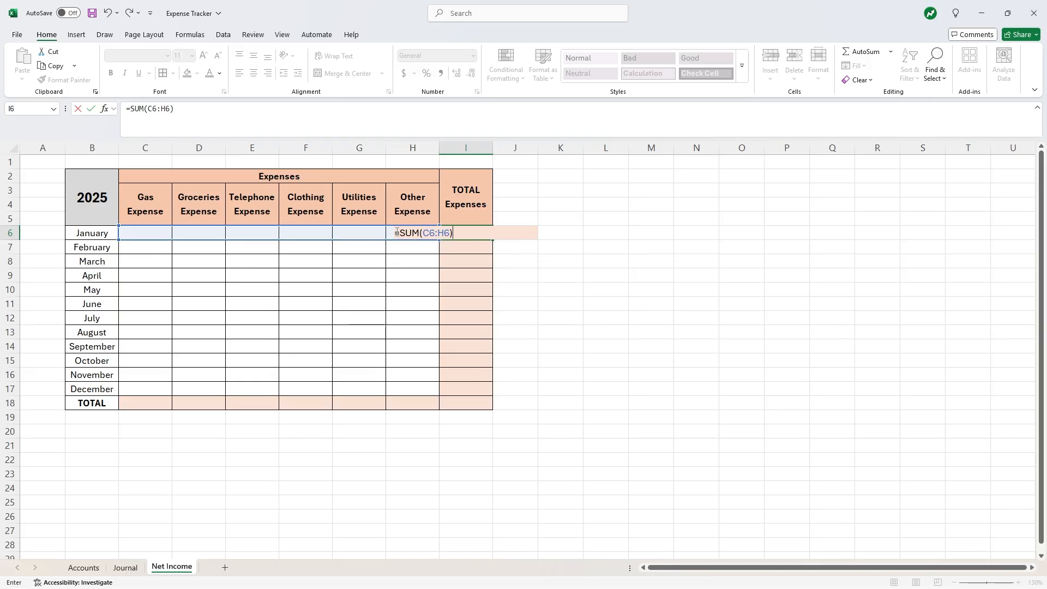
key(Return)
click(475, 229)
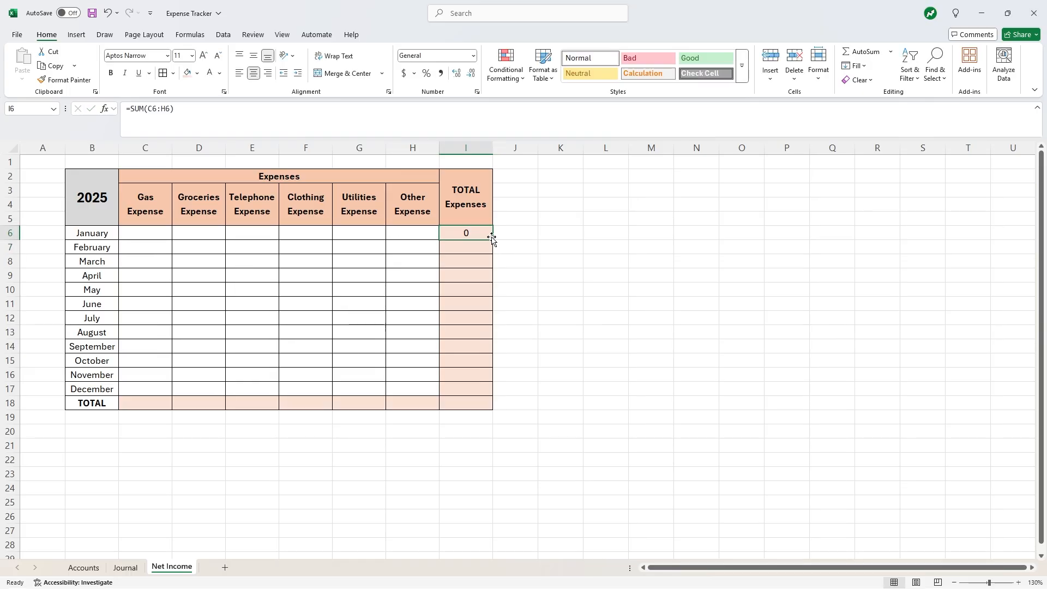
drag(492, 240, 491, 405)
- Enter =SUM(C6:C17) in C18 and fill it right across to H18
click(150, 406)
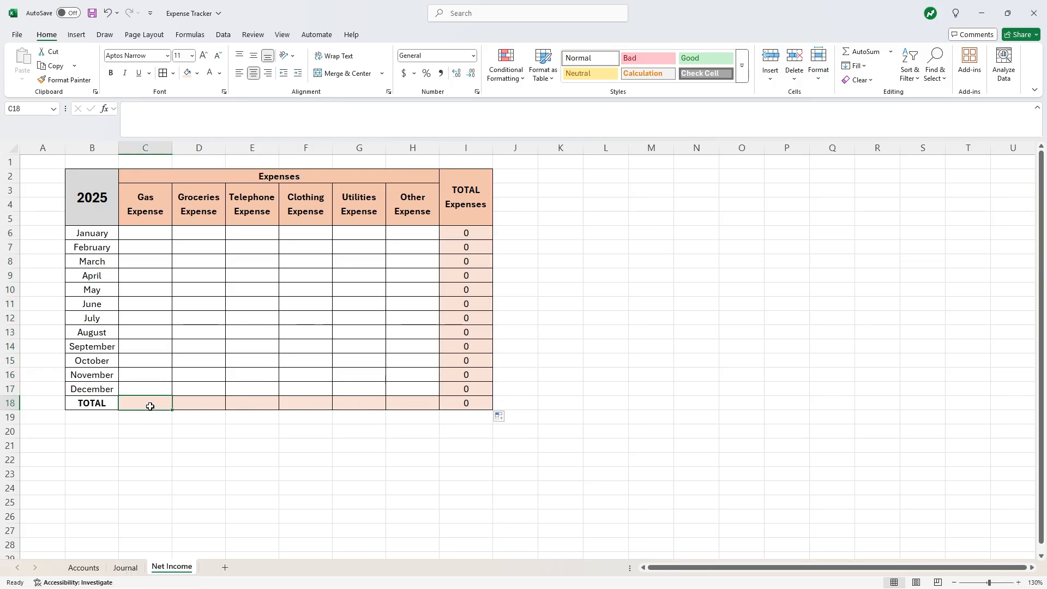
text(=SUM()
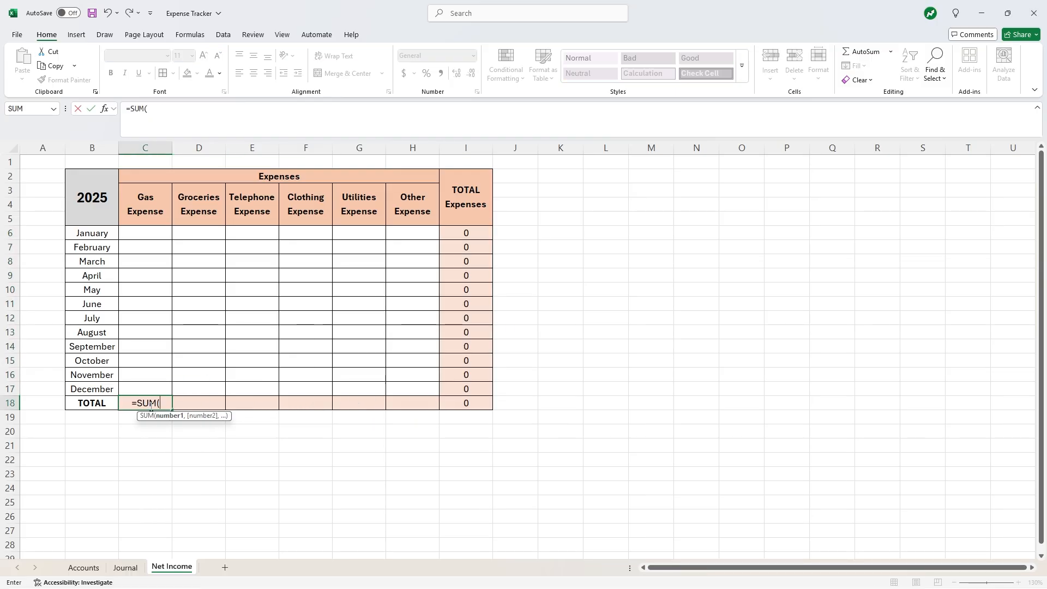
drag(154, 228, 145, 385)
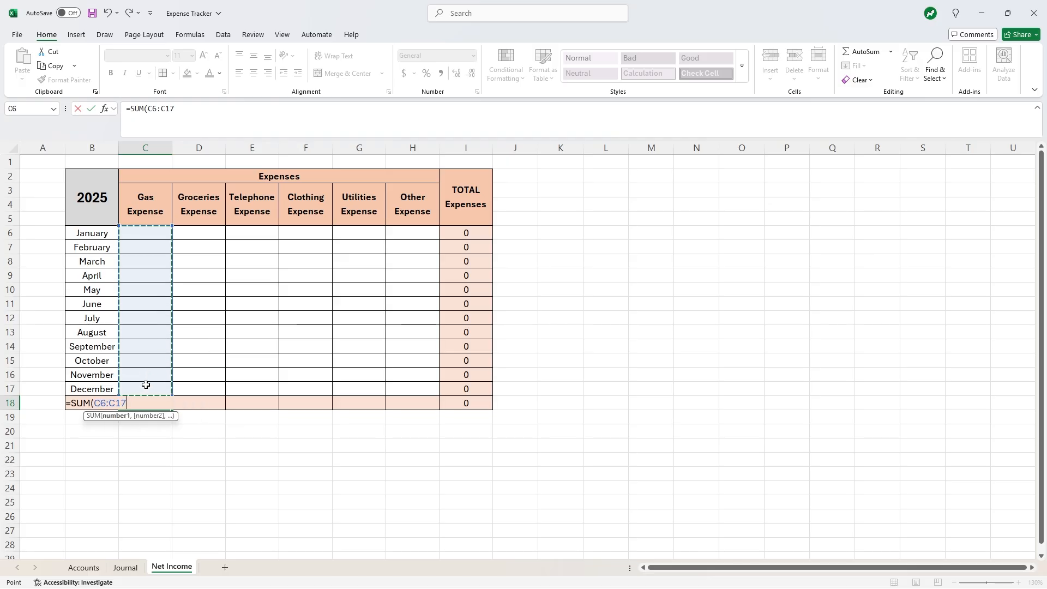
key(Return)
click(145, 402)
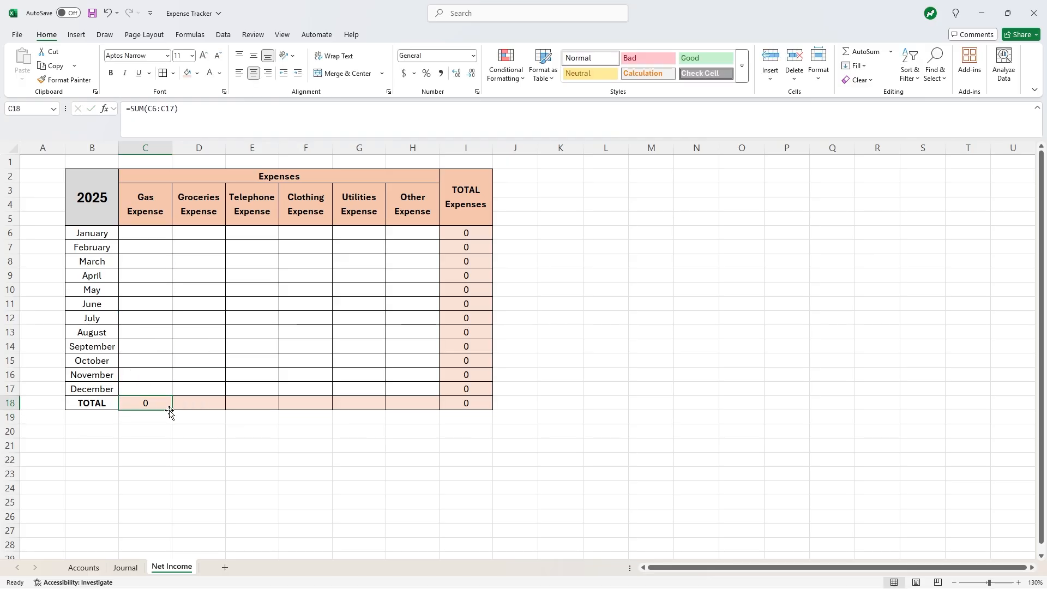
drag(173, 410, 430, 410)
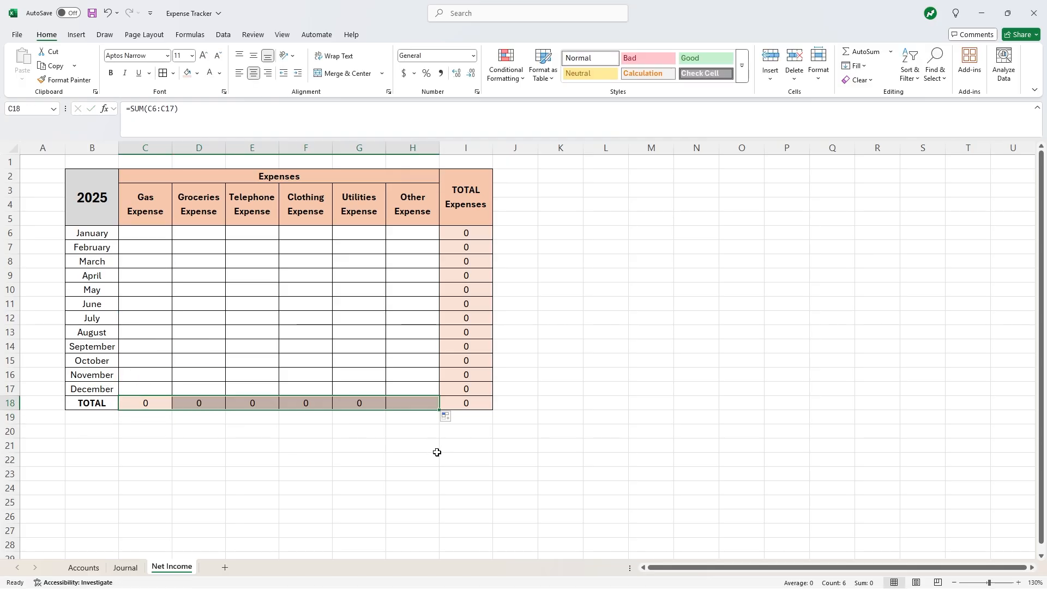
click(435, 448)
drag(145, 229, 455, 410)
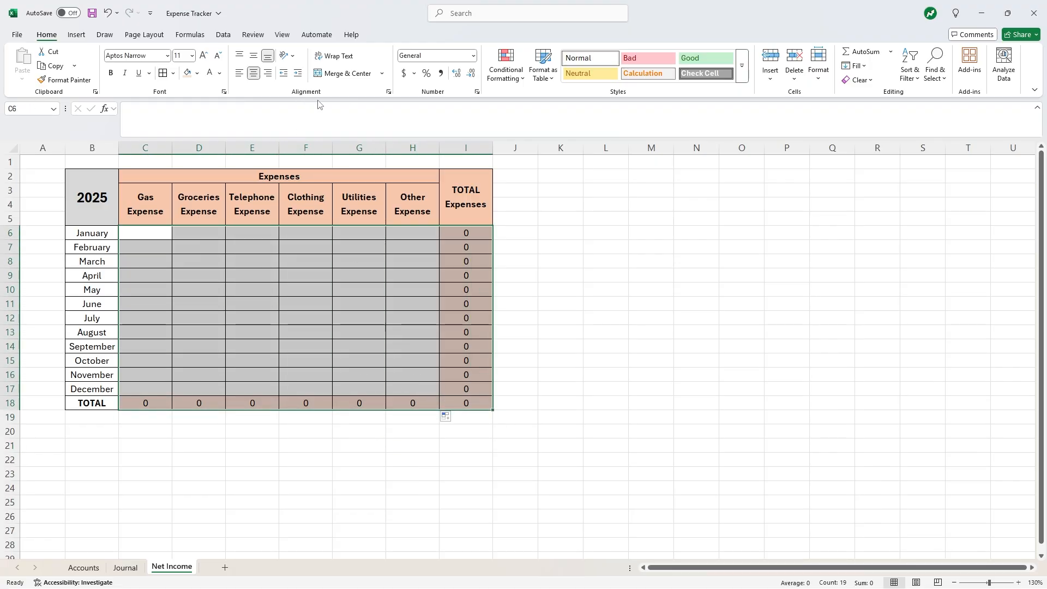
- Apply dollar Accounting format to the amount cells C6:I18
click(413, 76)
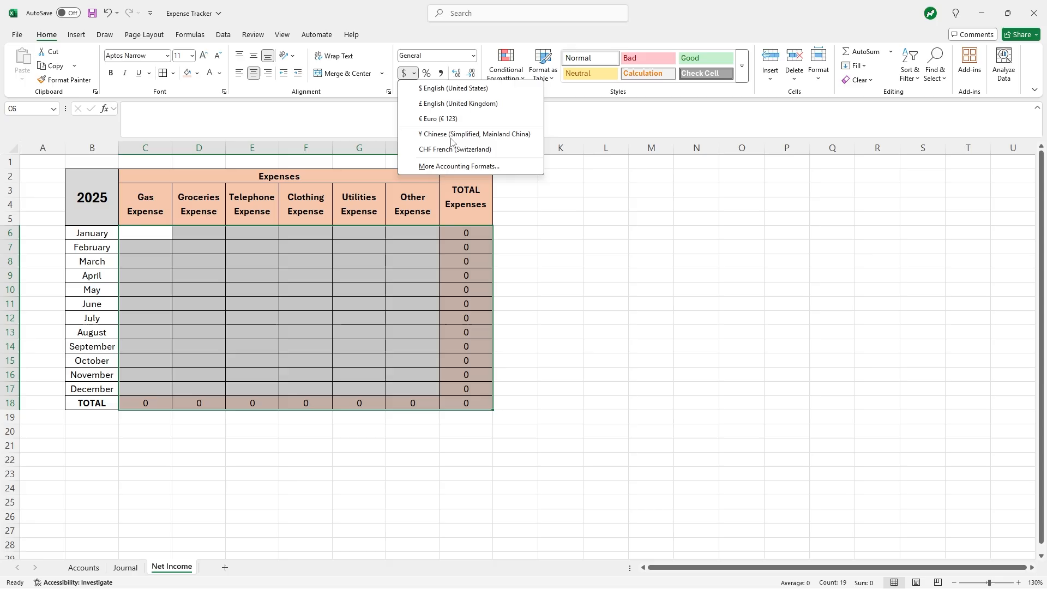
click(459, 166)
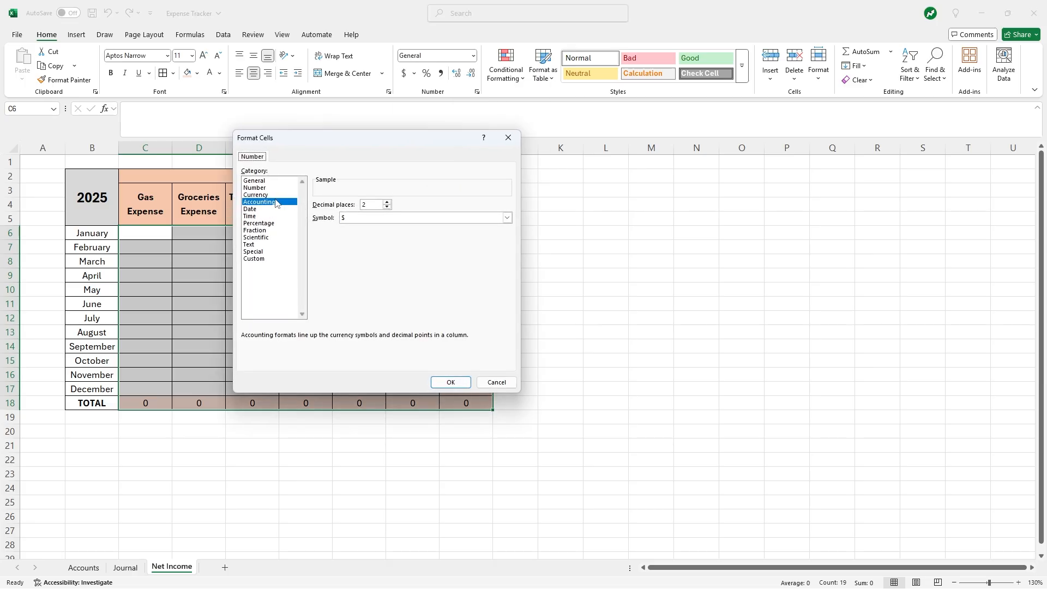
click(455, 382)
click(334, 257)
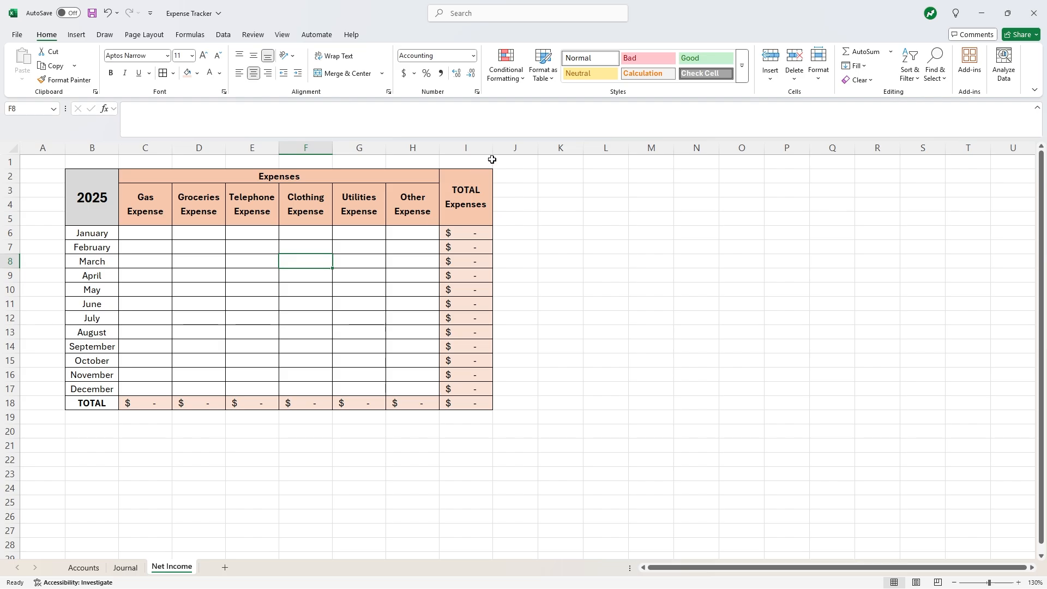
- Narrow the margin columns A and J to width 4
click(513, 148)
click(52, 147)
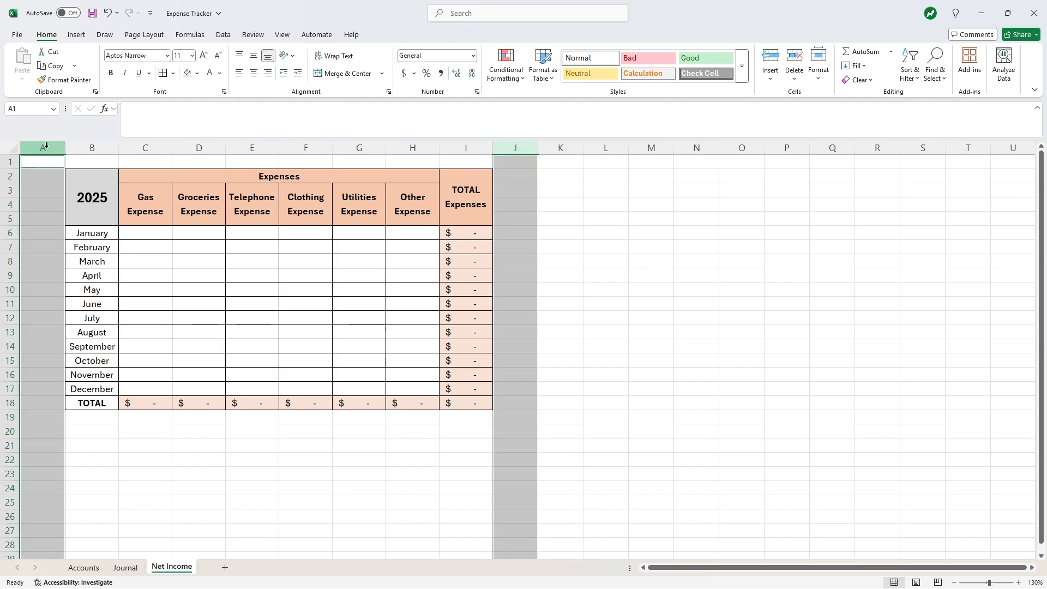
right_click(48, 148)
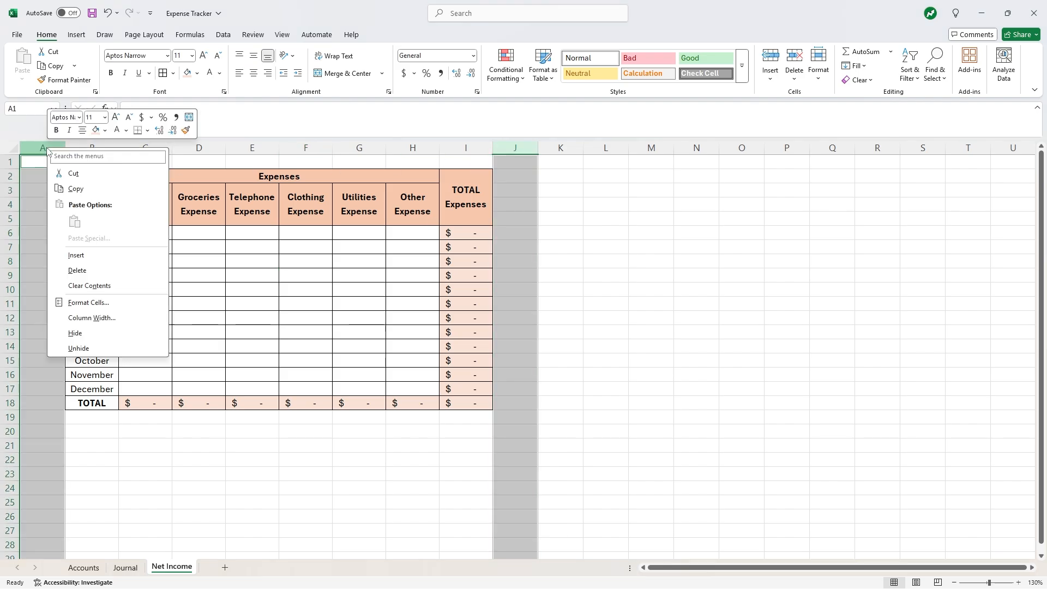
click(88, 318)
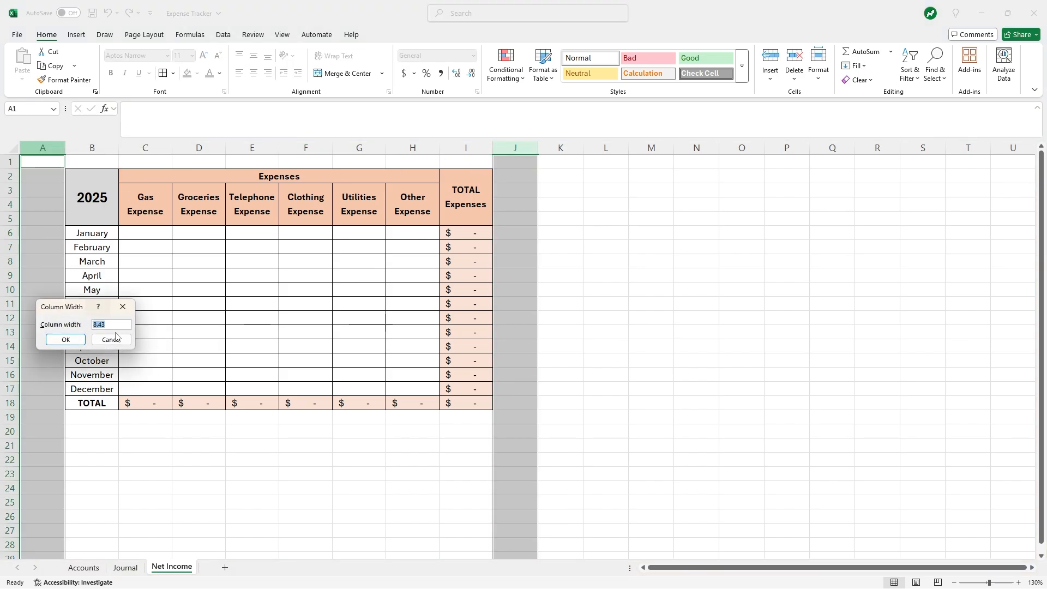
click(68, 341)
click(558, 272)
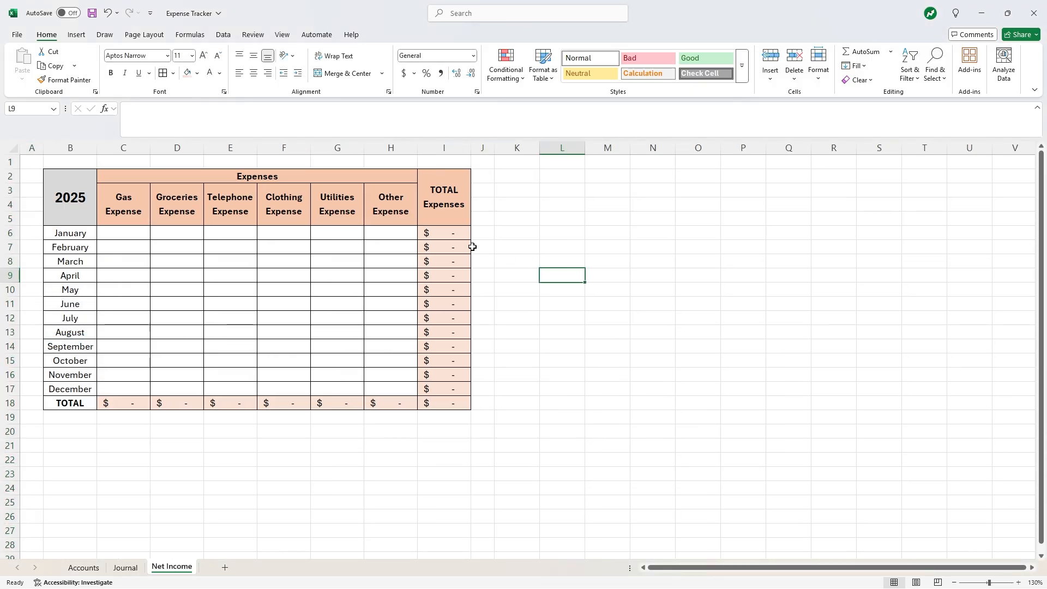
- Copy the Clothing, Utilities and Other Expense columns into K3 onward
drag(288, 205, 382, 405)
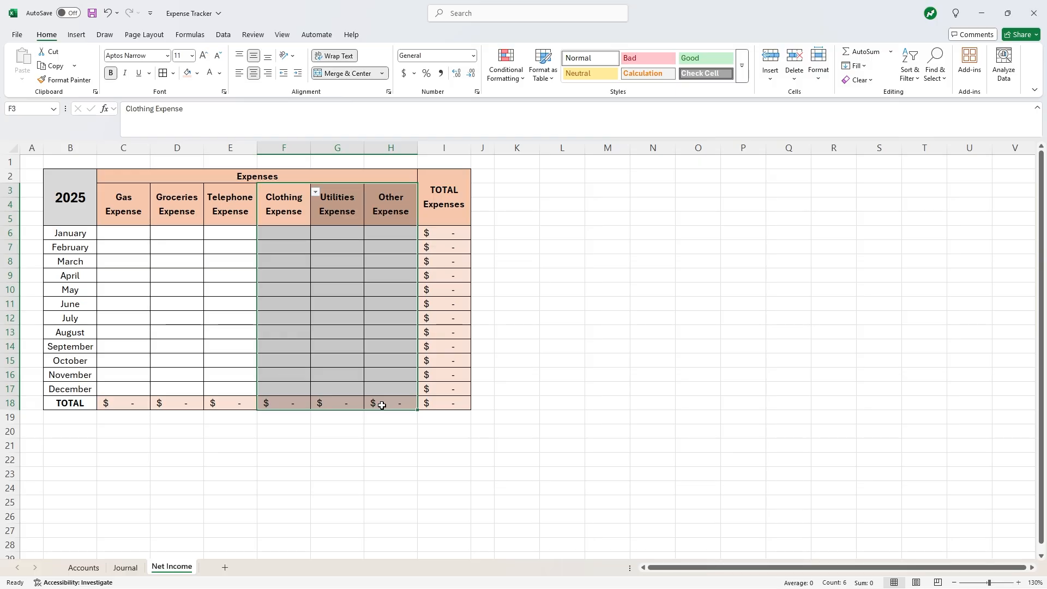
key(ctrl+c)
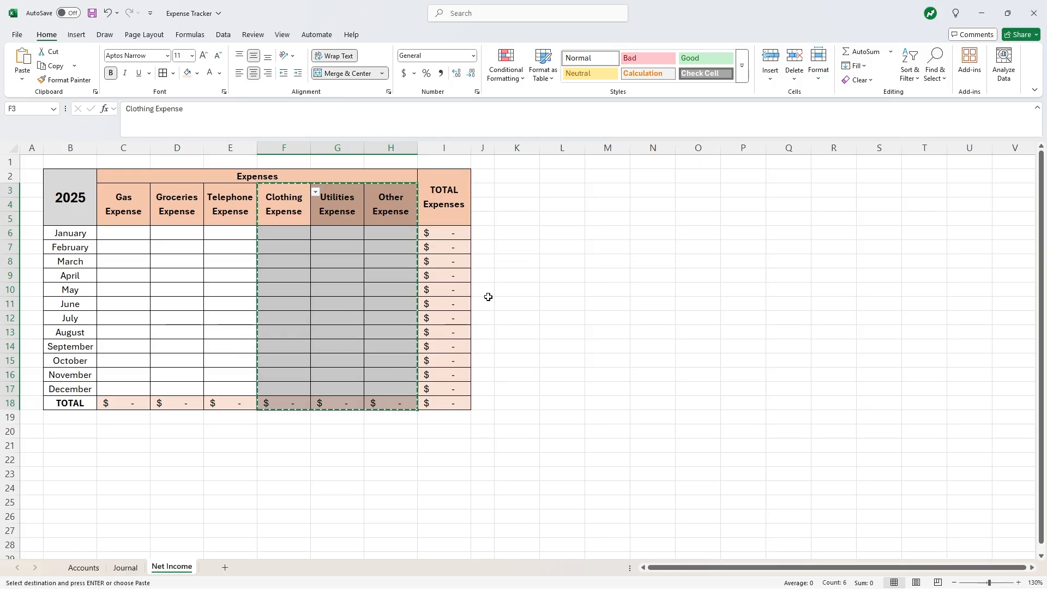
click(525, 190)
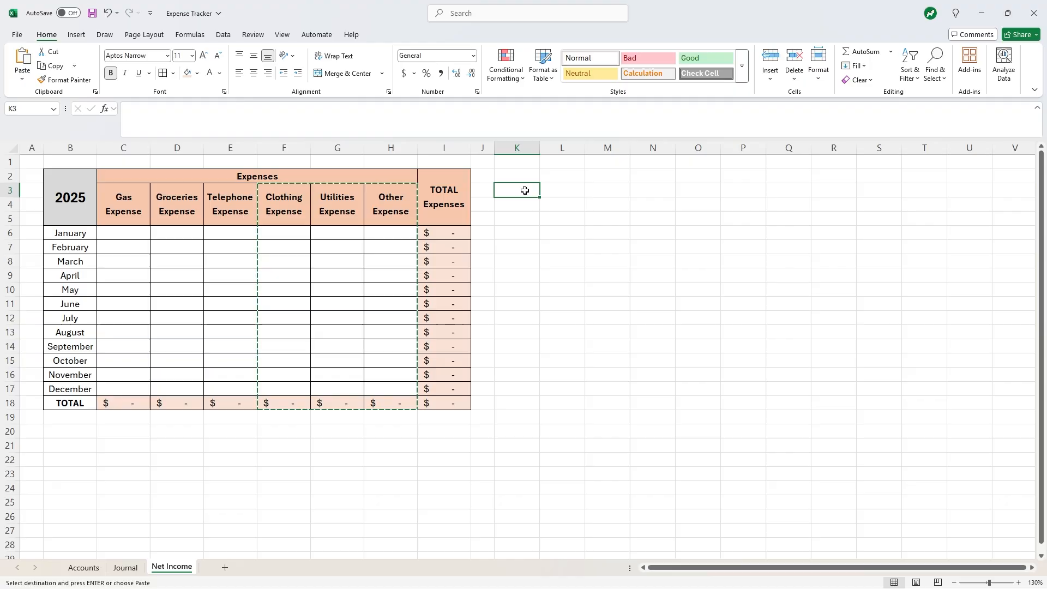
key(ctrl+v)
click(652, 275)
- Copy the TOTAL Expenses column I2:I18 into column N starting at N2
drag(446, 177, 460, 401)
key(ctrl+c)
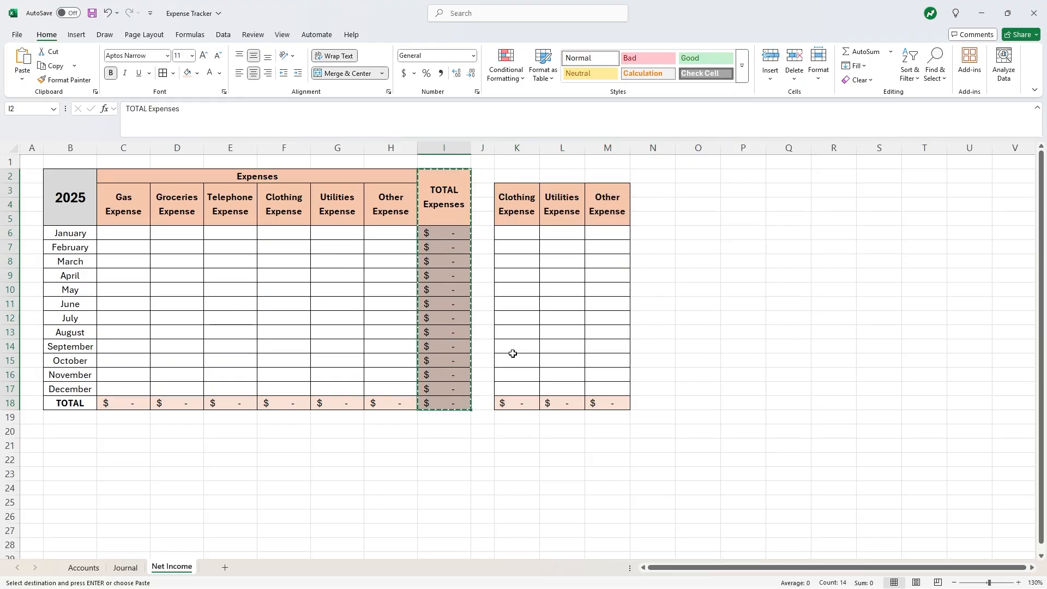
click(661, 174)
key(ctrl+v)
click(573, 321)
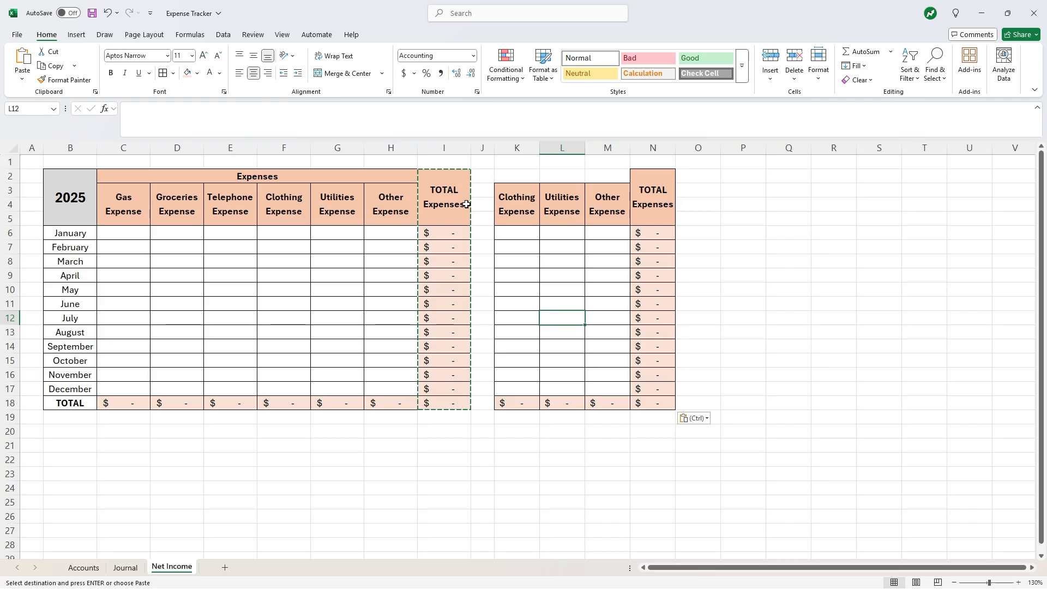
- Merge and center K2:M2 into one header cell
drag(523, 175, 591, 176)
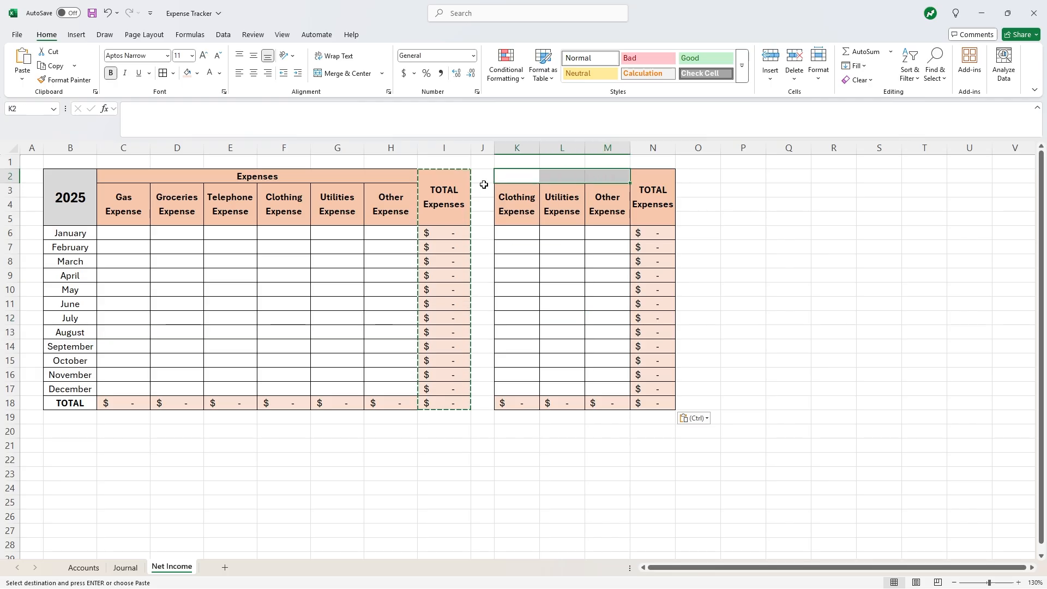
click(334, 74)
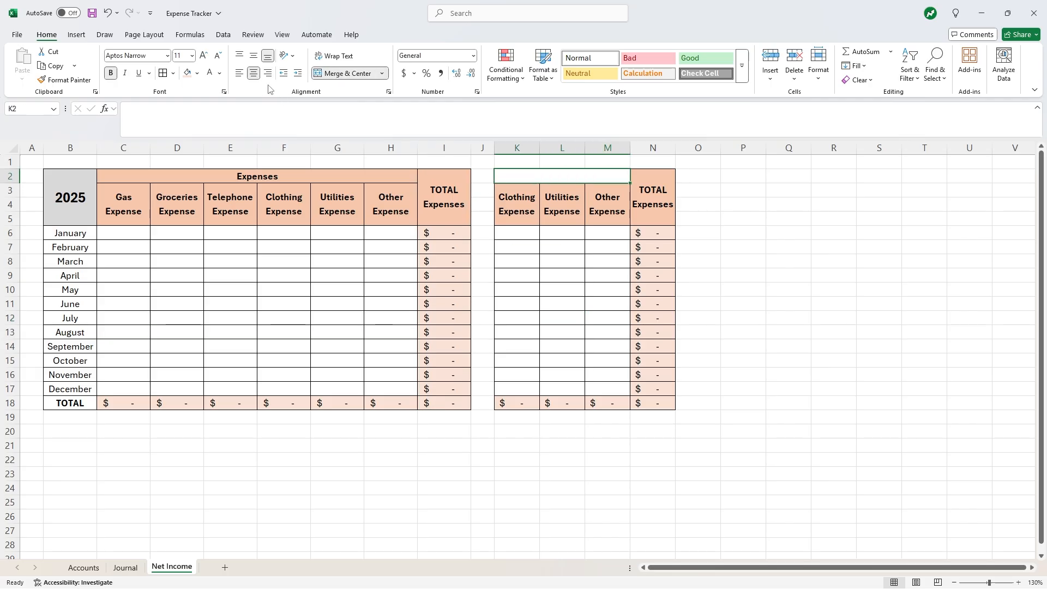
click(232, 179)
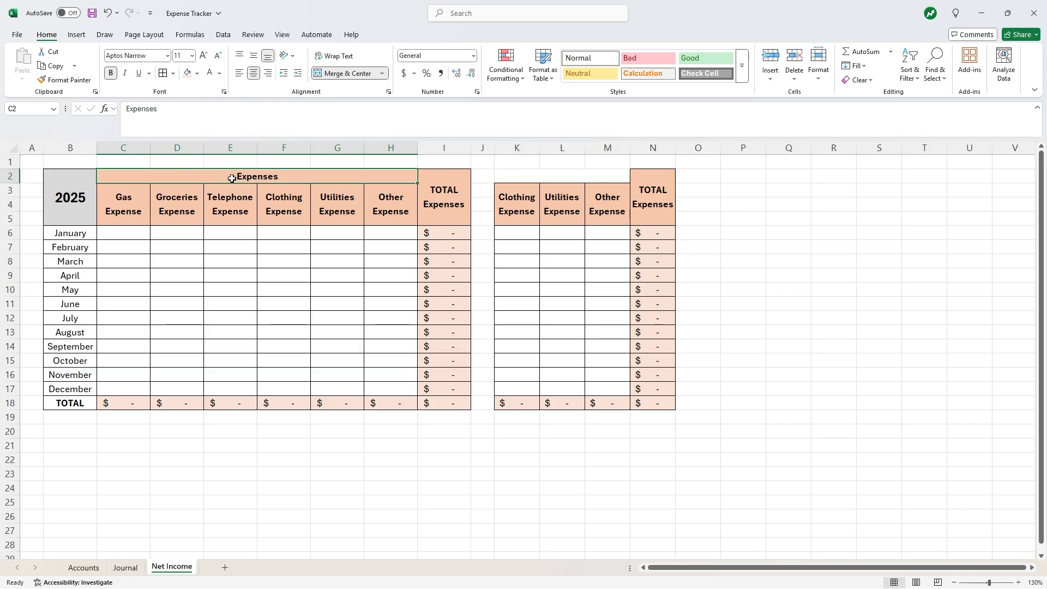
- Copy the Expenses header formatting onto K2:M2 with Format Painter and title it Revenues
click(62, 80)
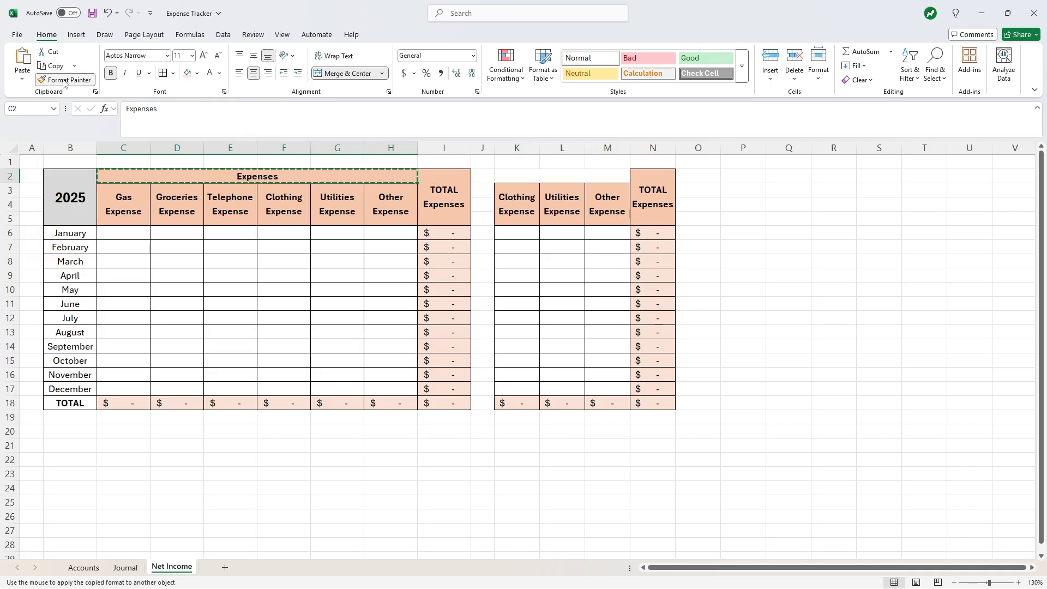
click(520, 175)
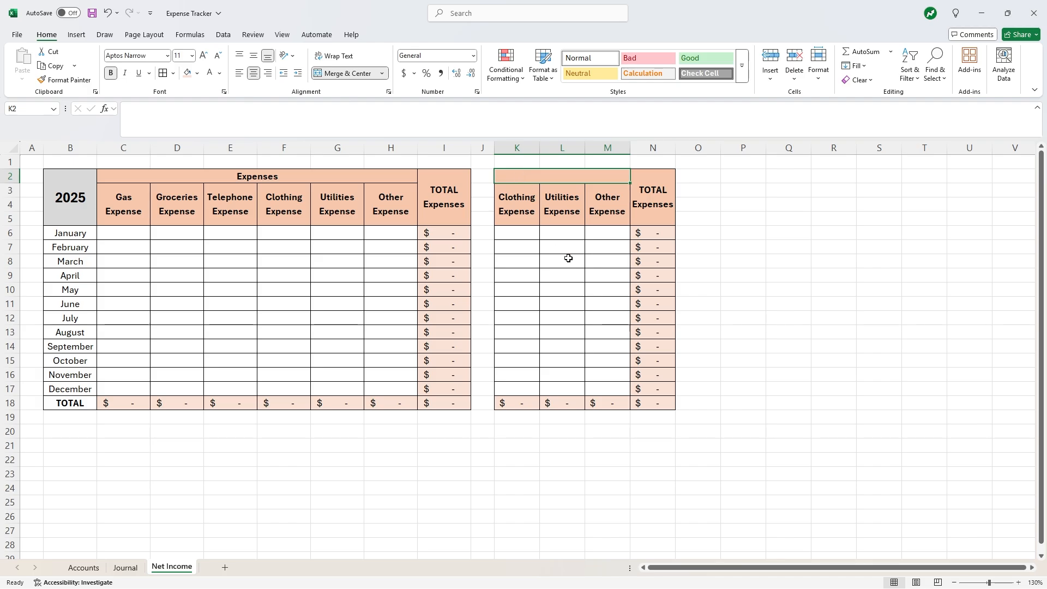
text(Revenues)
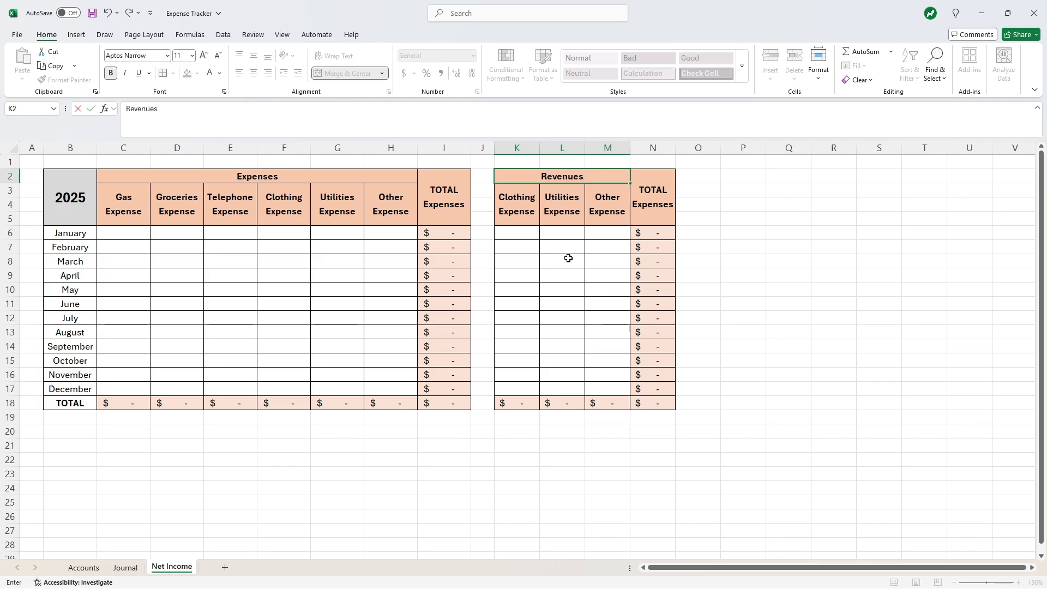
click(568, 258)
- Shade K2:N5, the total column N6:N18 and total row K18:M18 light green
drag(520, 176, 652, 208)
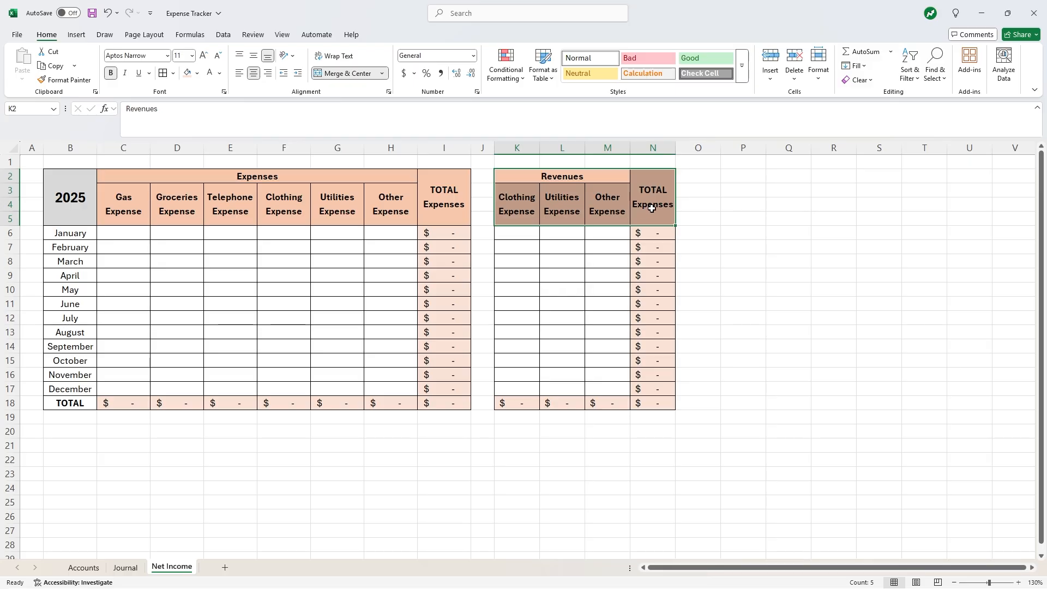
click(197, 74)
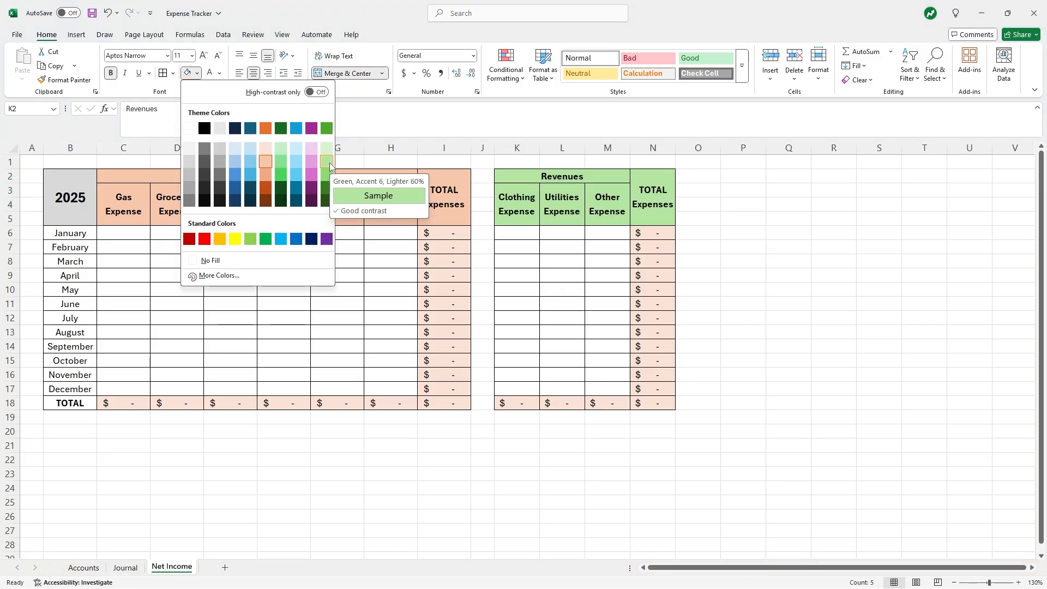
click(327, 162)
click(655, 234)
drag(656, 250, 665, 404)
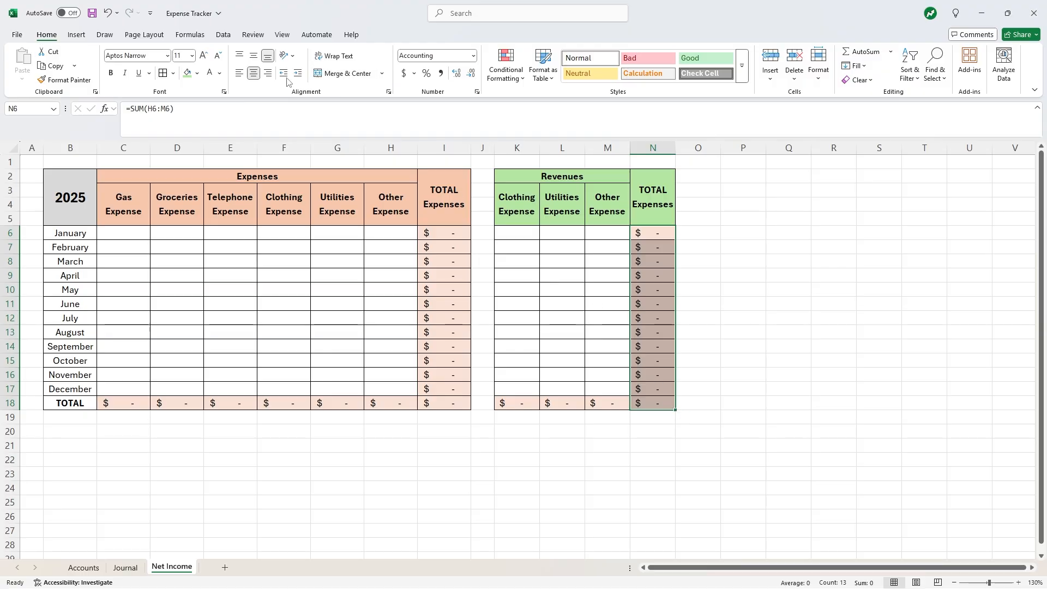
click(197, 74)
click(327, 162)
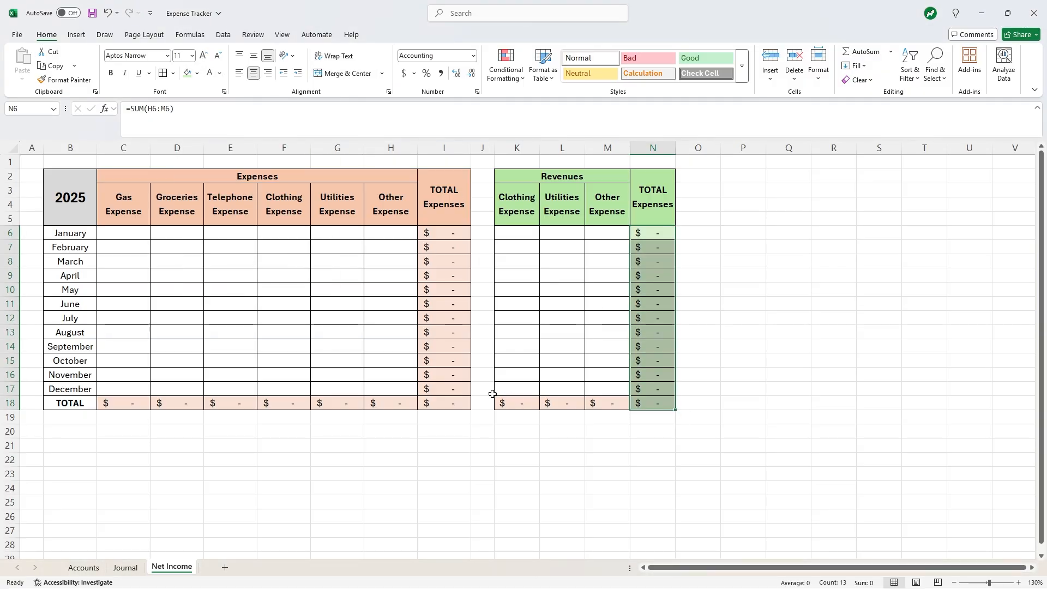
drag(507, 402, 593, 404)
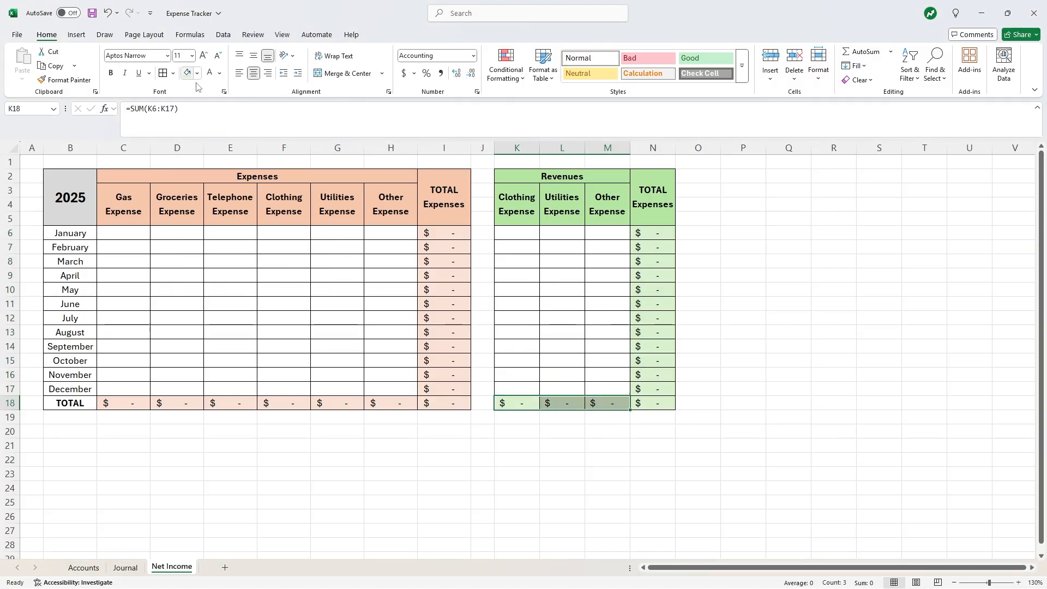
click(569, 291)
click(528, 205)
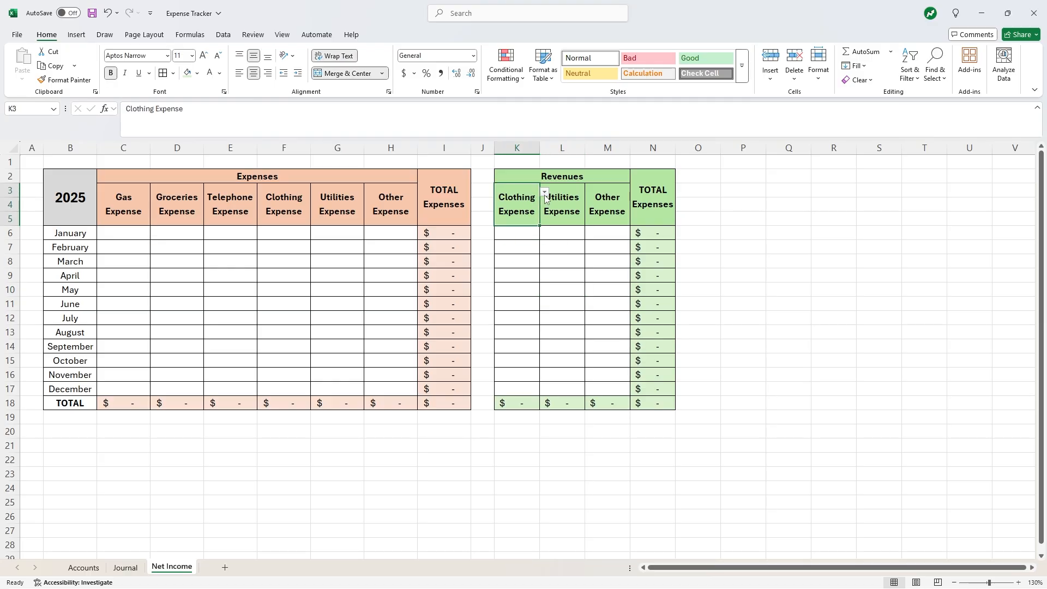
- Set K3, L3 and M3 to Work Revenue, Dividend Revenue and Other Revenue from the dropdowns
click(545, 193)
click(523, 230)
click(583, 200)
click(589, 192)
click(562, 241)
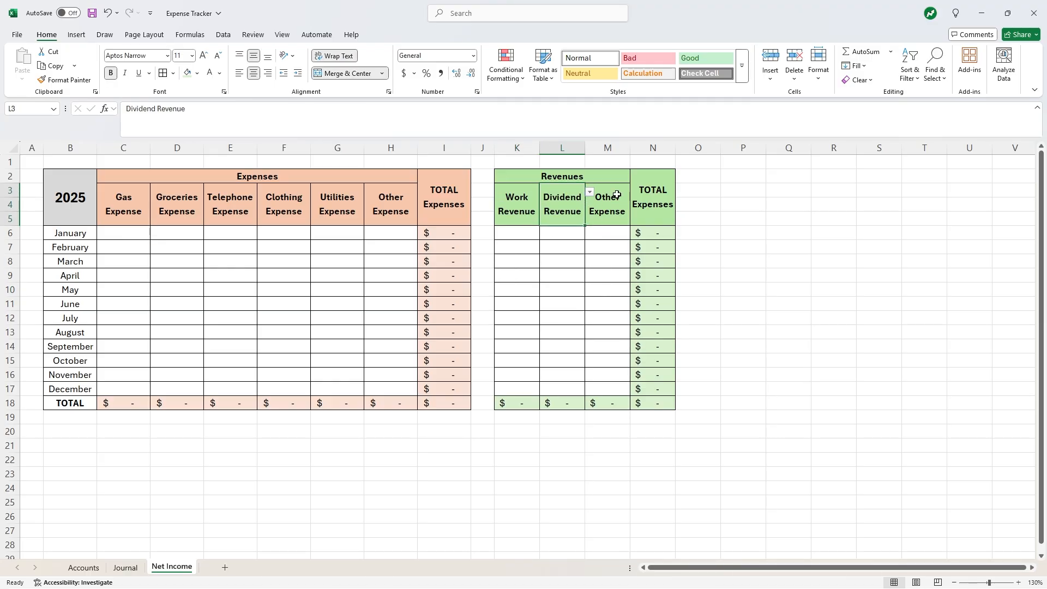
click(624, 197)
click(635, 192)
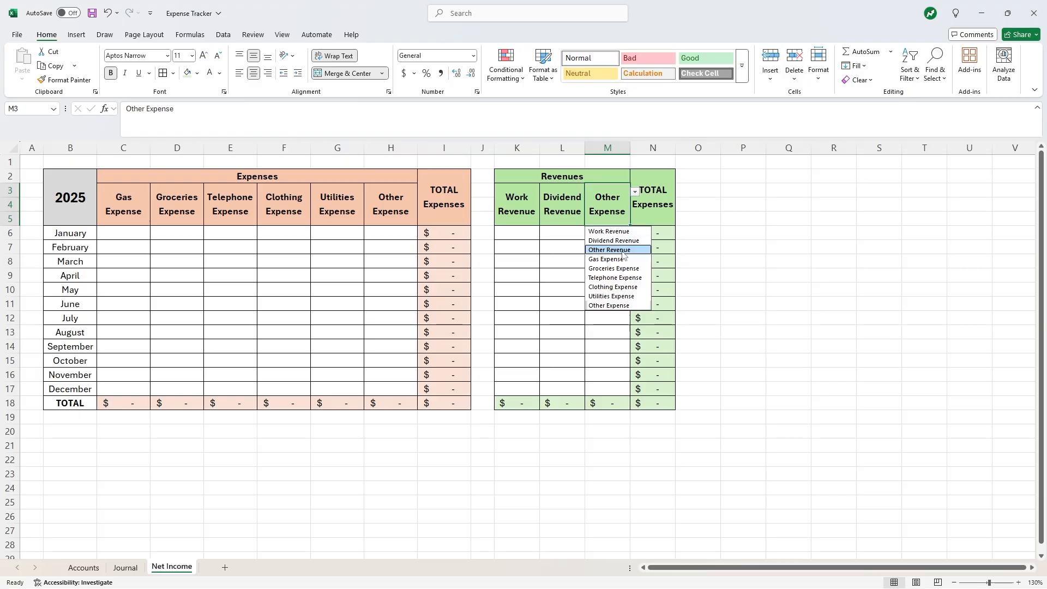
click(605, 251)
- Rename the N2 heading from TOTAL Expenses to TOTAL Revenues
click(649, 203)
double_click(173, 109)
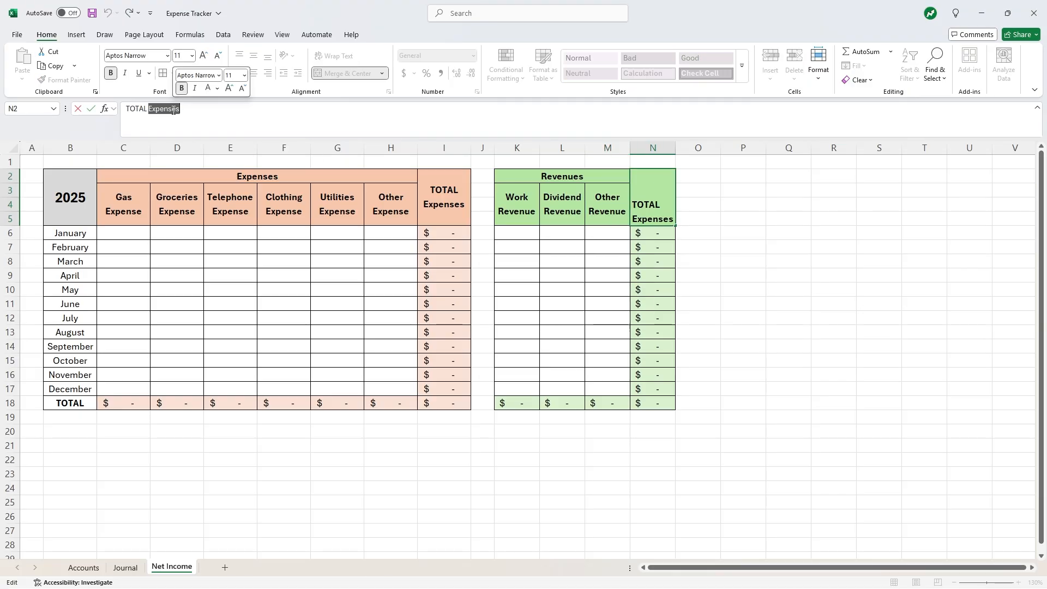
text(Revenues)
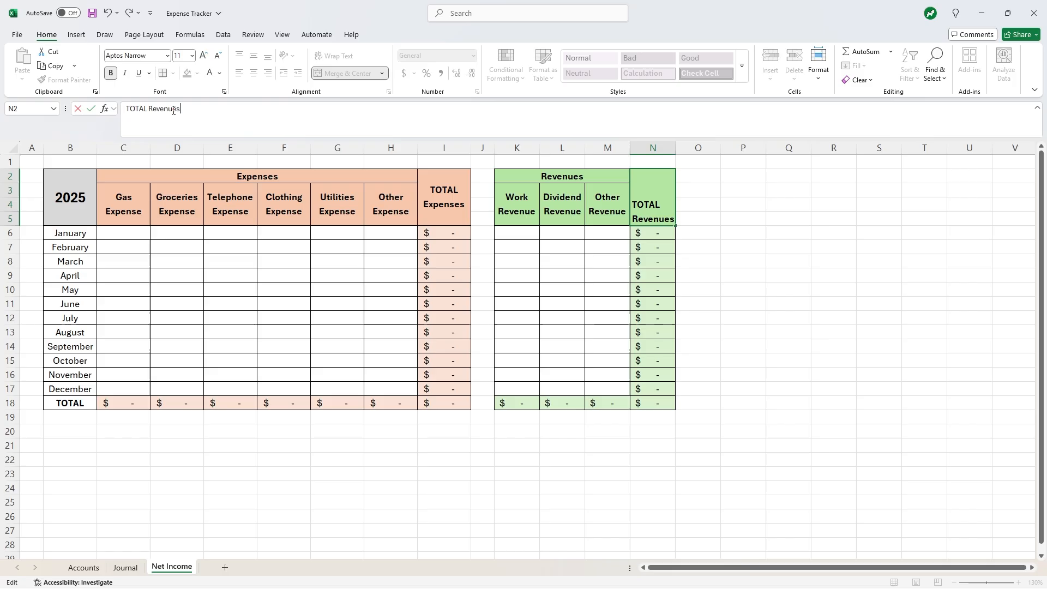
key(Return)
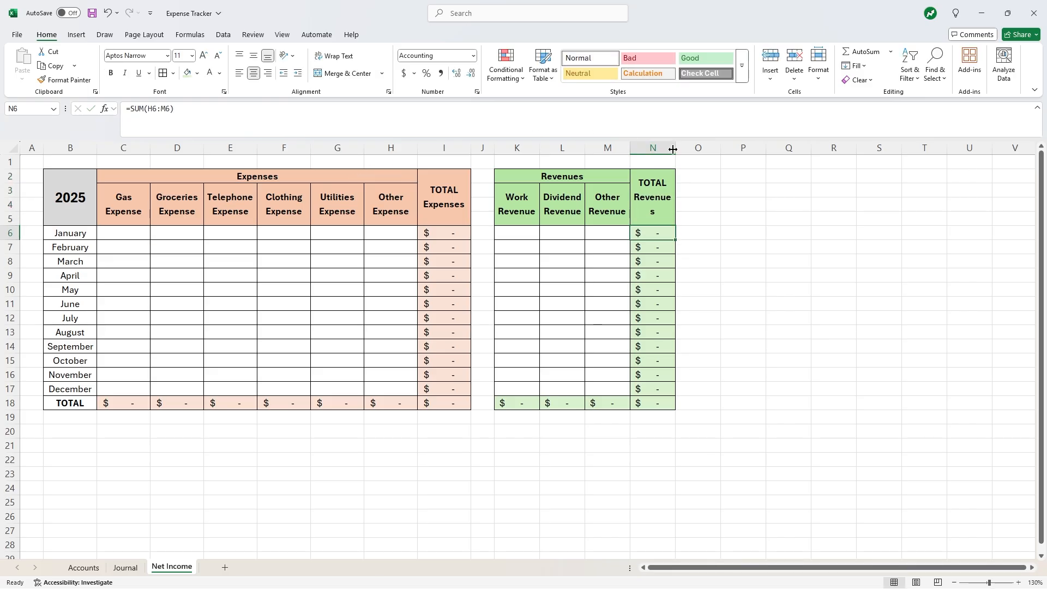
- Set columns K through N to width 10
drag(657, 147, 506, 145)
right_click(509, 146)
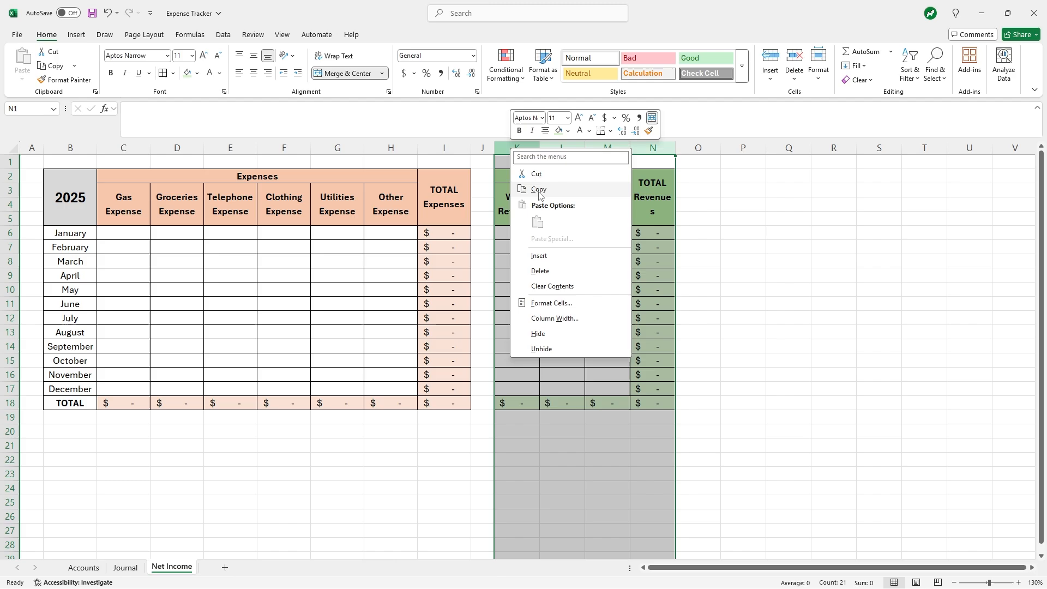
click(548, 321)
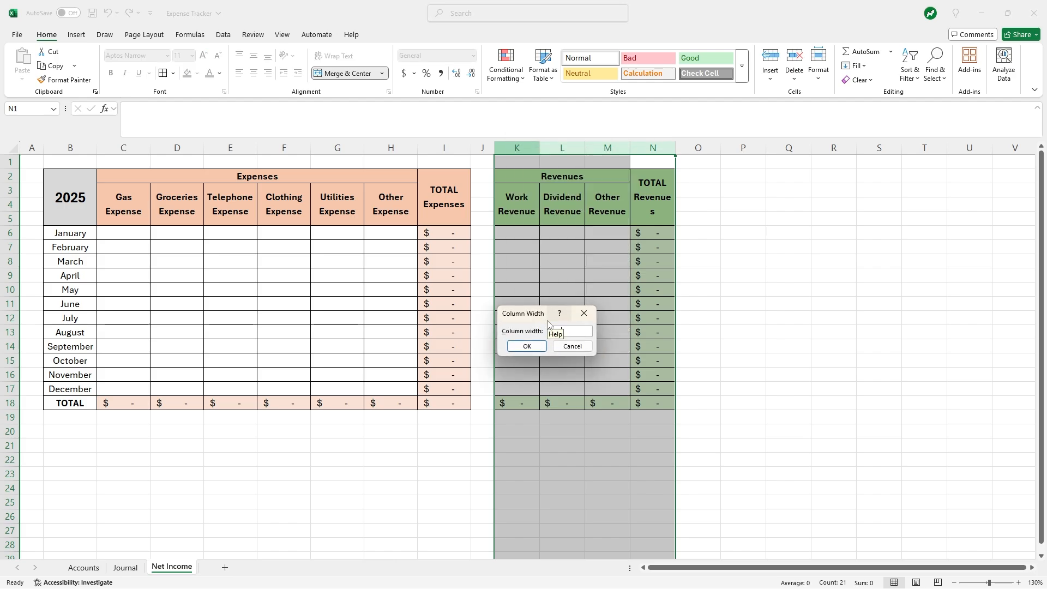
click(540, 346)
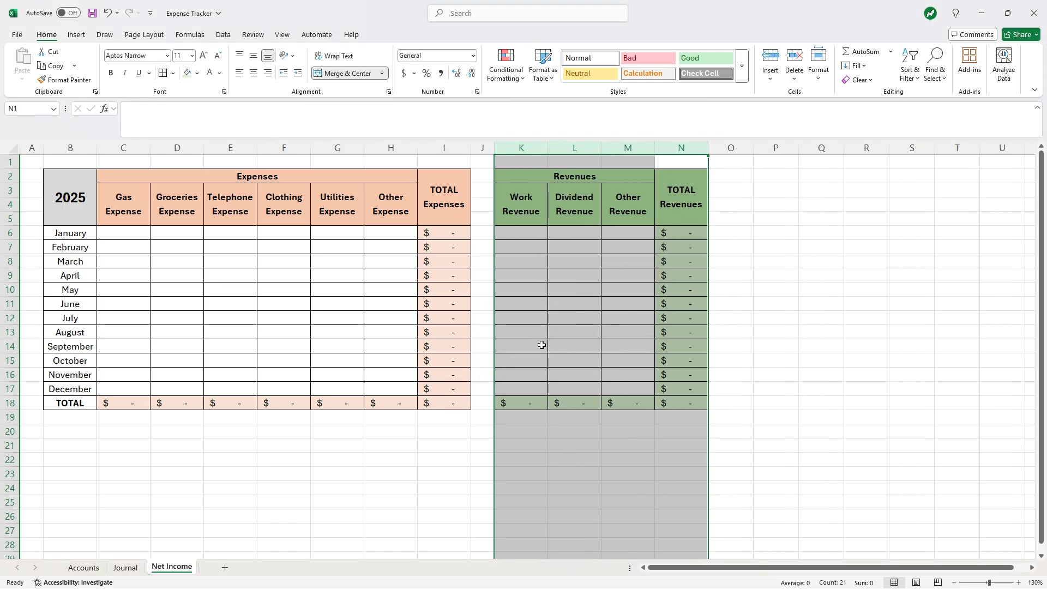
click(755, 302)
- Narrow spacer column O to width 4 and copy the month labels B6:B18
click(731, 151)
right_click(731, 153)
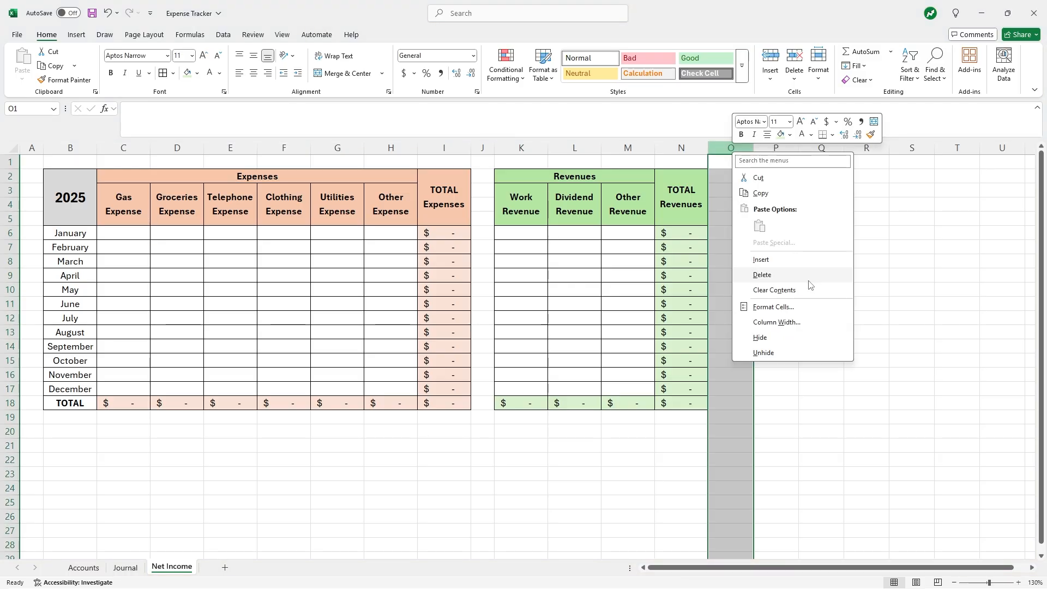
click(799, 322)
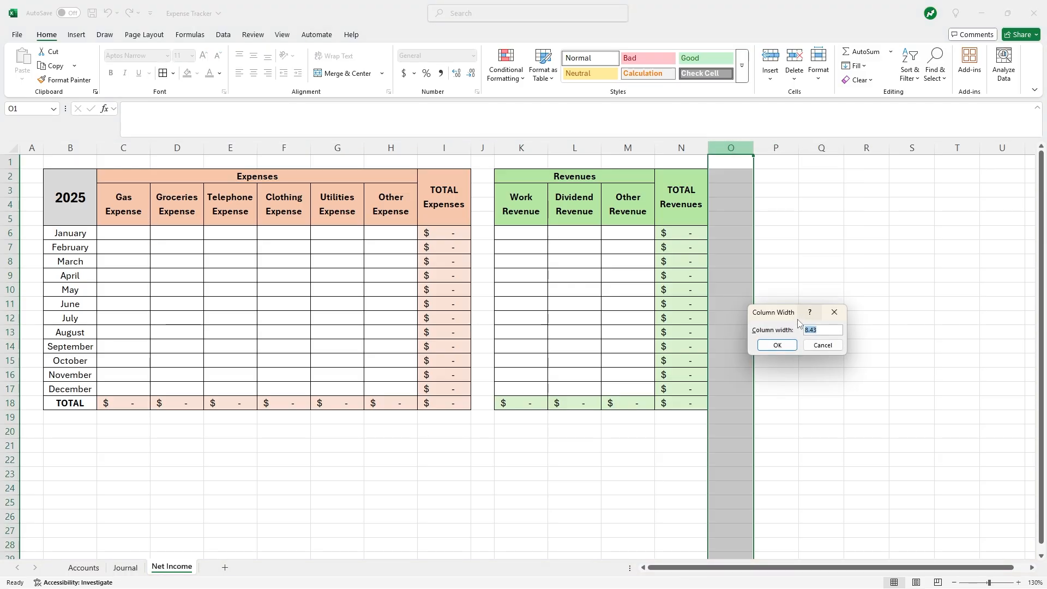
text(4)
click(776, 346)
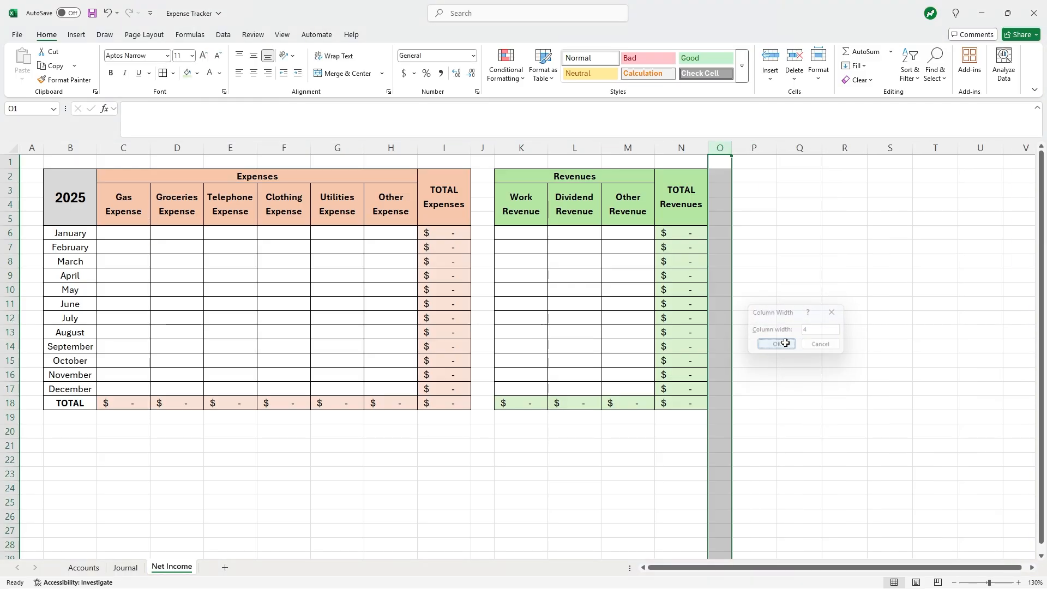
click(788, 284)
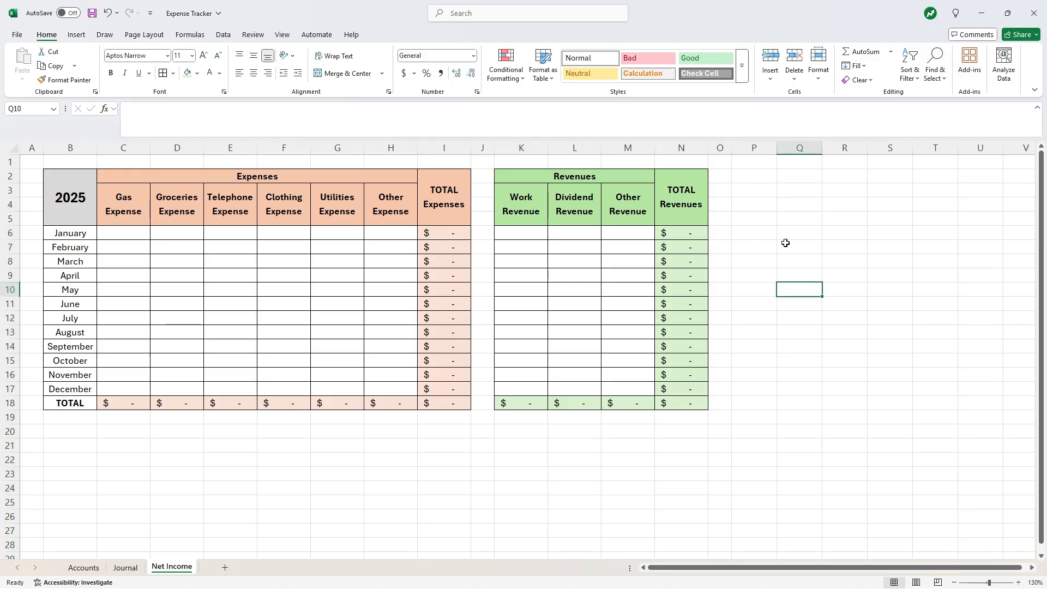
drag(90, 234, 80, 398)
key(ctrl+c)
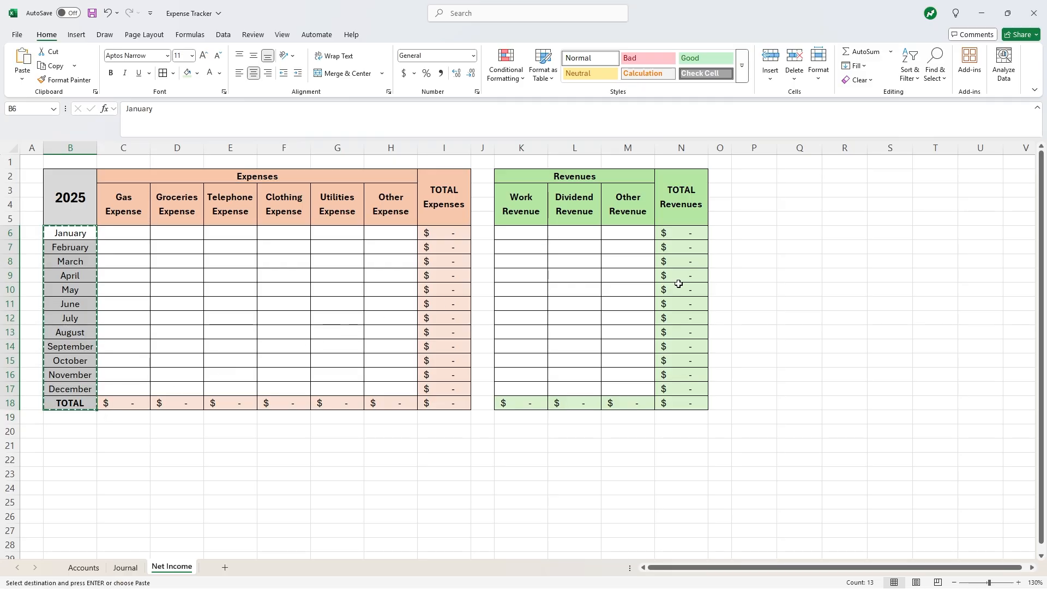
- Paste the month labels into P6:P18 and adjust the width of columns P and Q
click(760, 232)
key(ctrl+v)
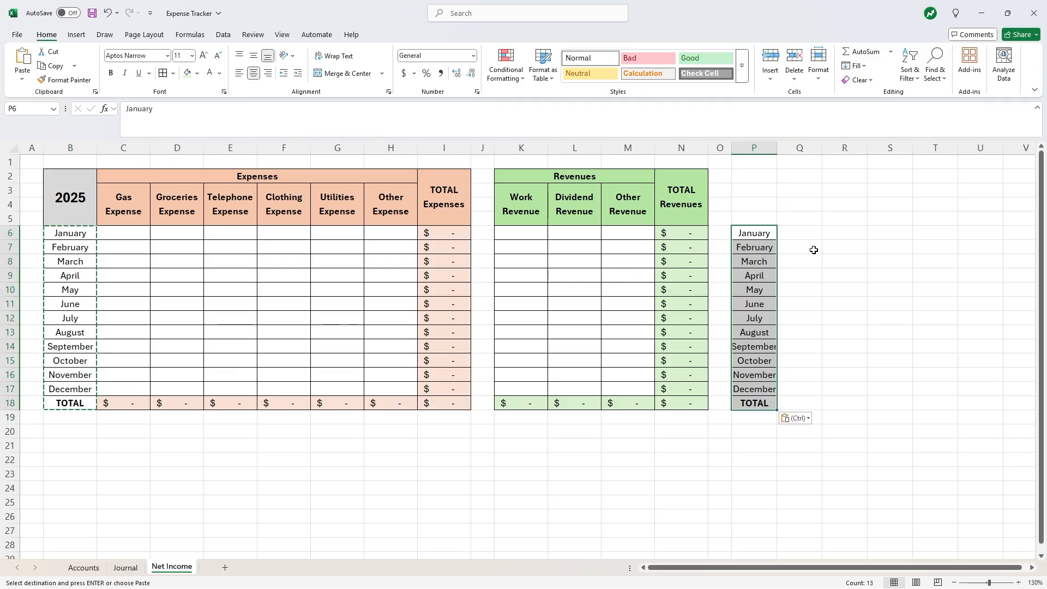
click(811, 248)
drag(752, 147, 802, 147)
right_click(802, 147)
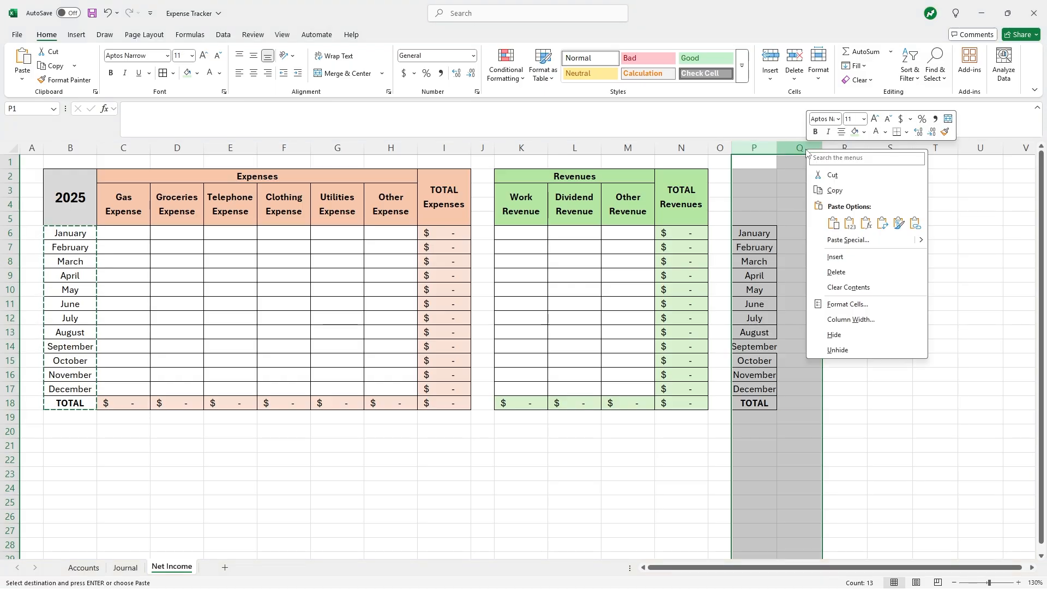
click(855, 322)
text(1)
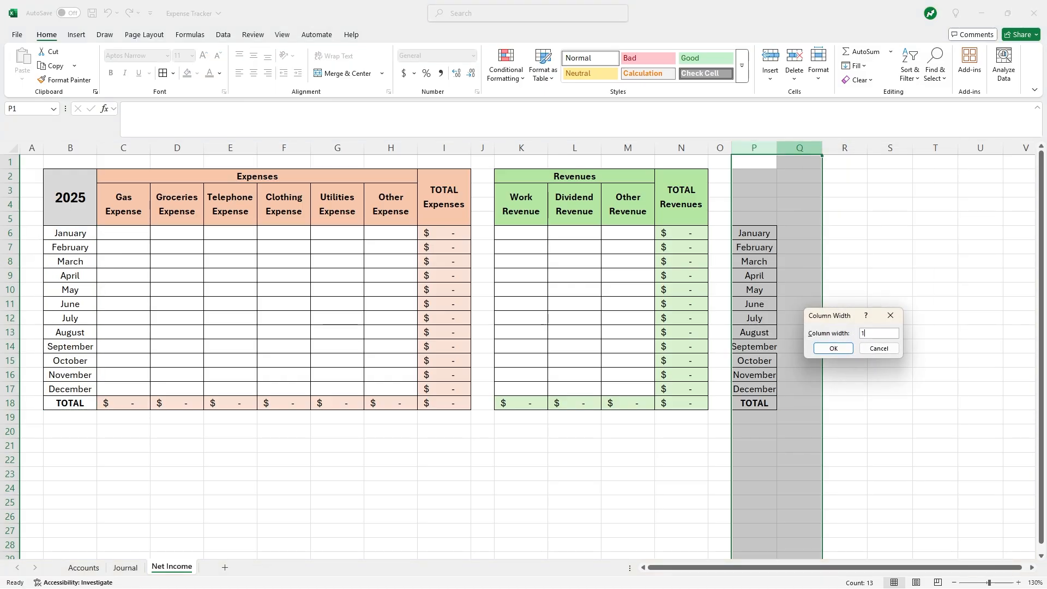
click(833, 348)
click(866, 273)
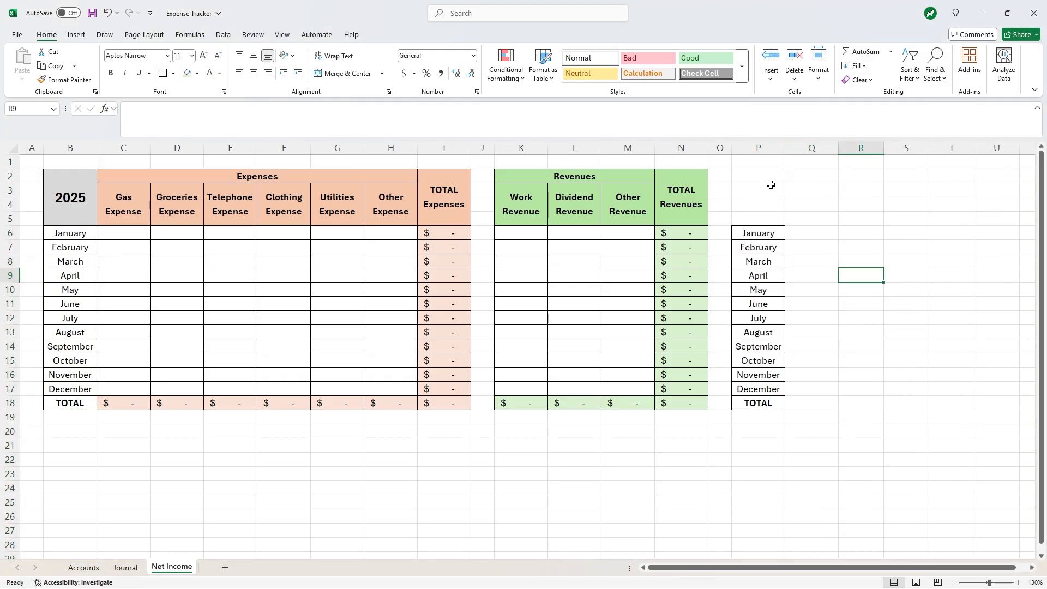
- Merge P2:Q5 into a wrapped, middle-aligned, enlarged 'Net Income' title
drag(763, 175, 802, 218)
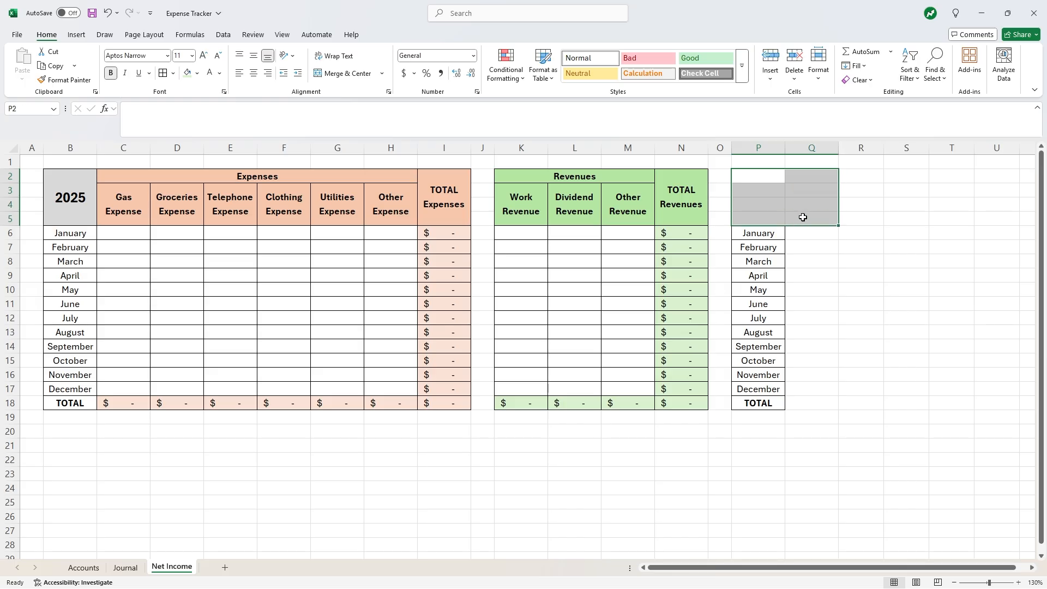
click(349, 74)
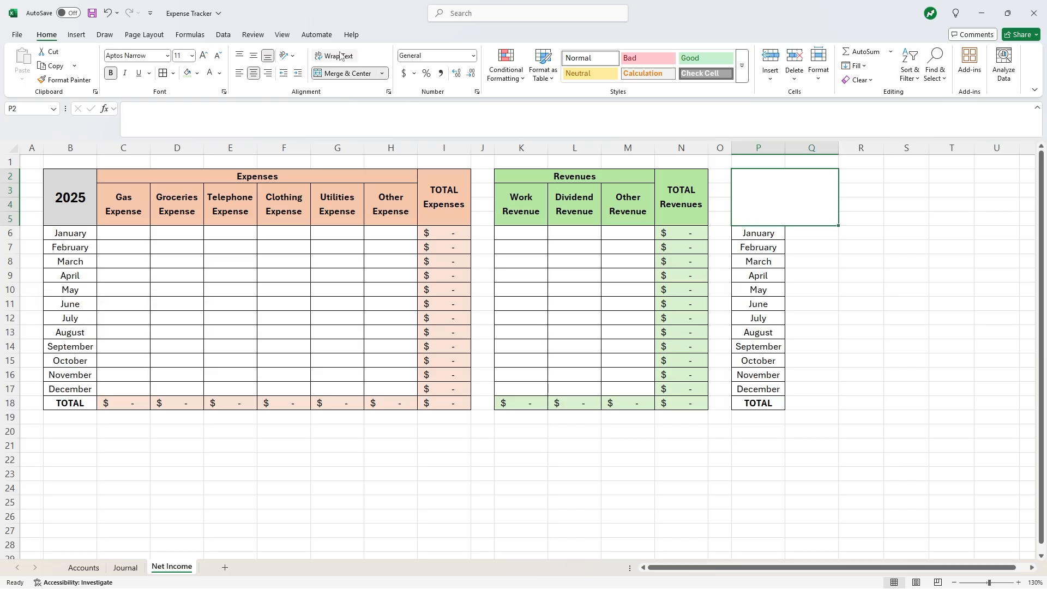
click(340, 55)
text(Net Income)
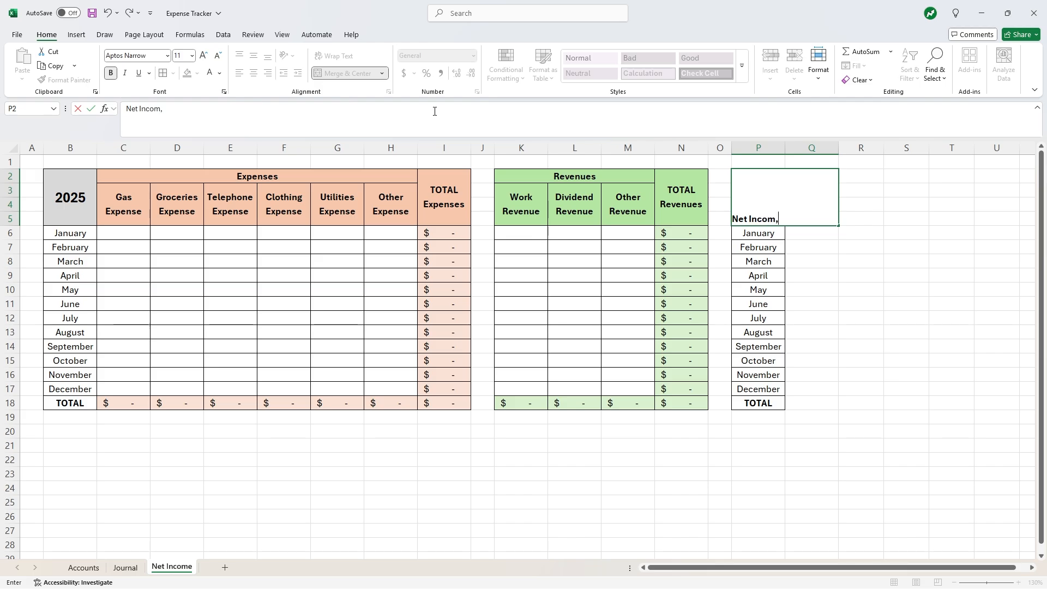
key(Return)
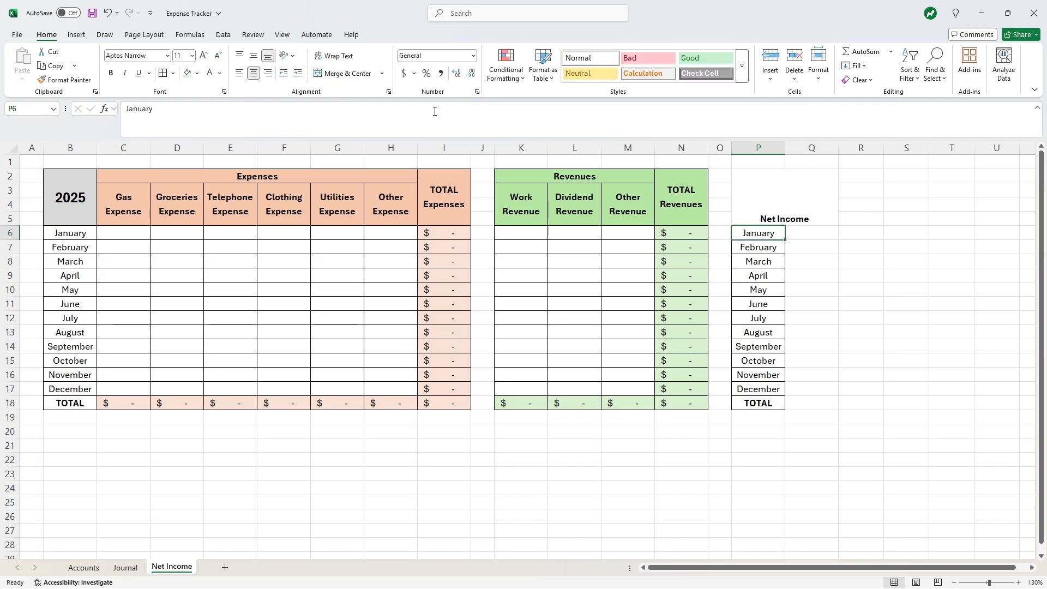
click(800, 220)
click(257, 58)
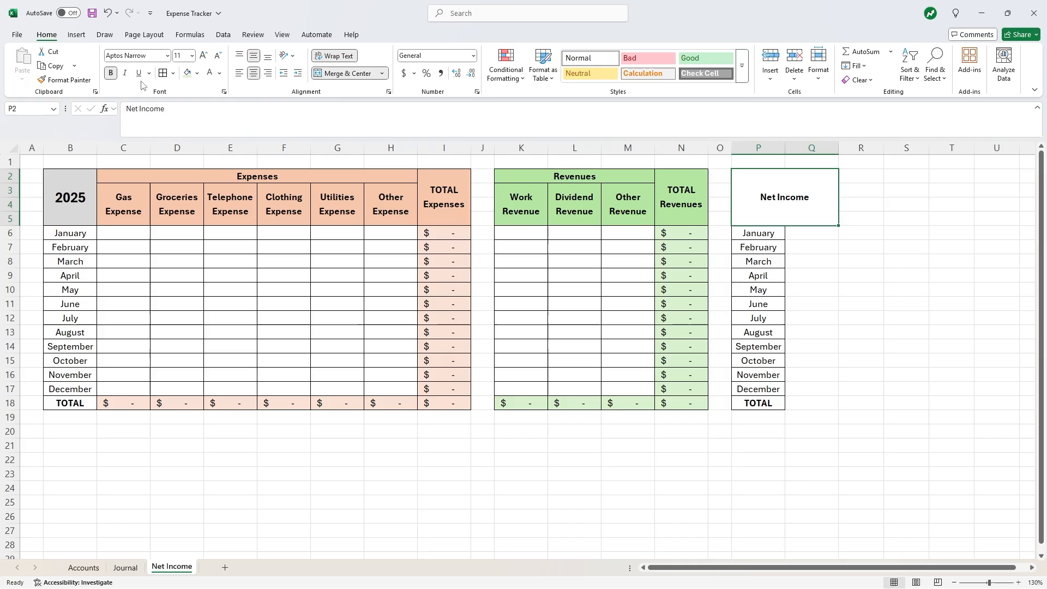
click(204, 55)
click(204, 56)
click(204, 55)
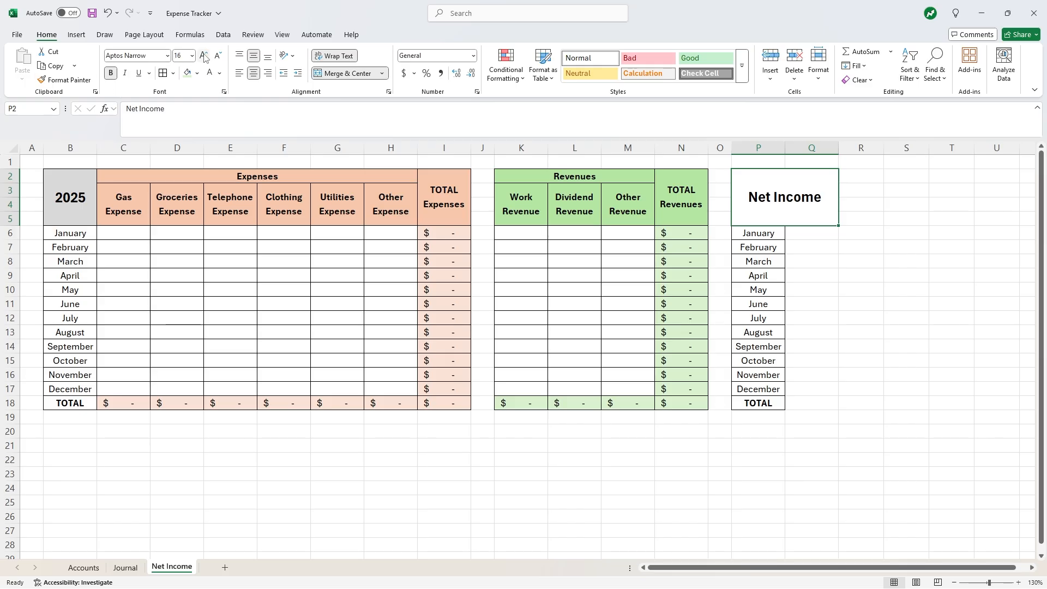
- Apply All Borders to the Net Income table P2:Q18
drag(812, 217, 801, 402)
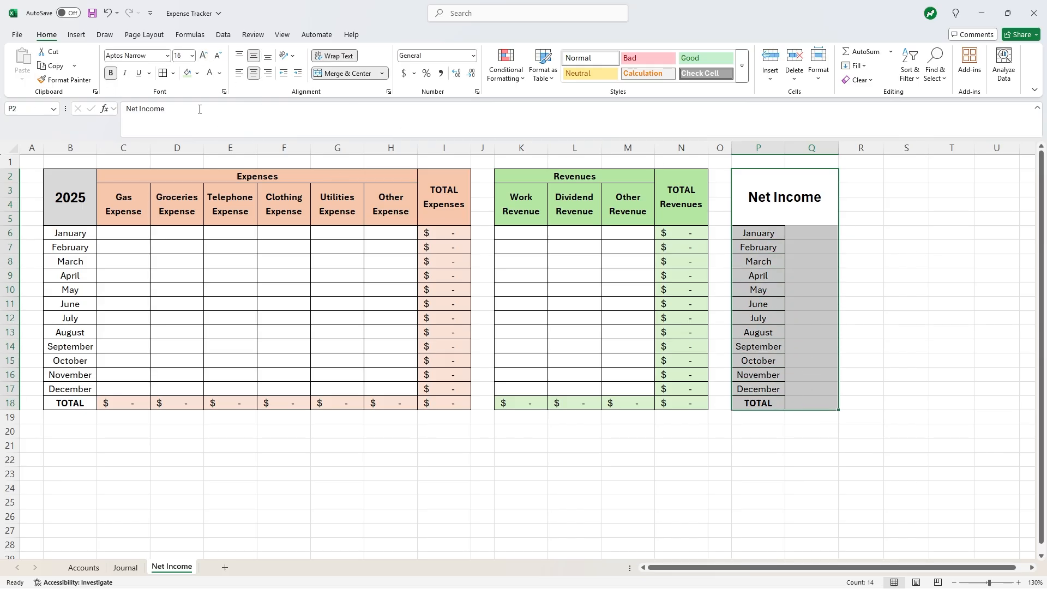
click(163, 73)
click(911, 246)
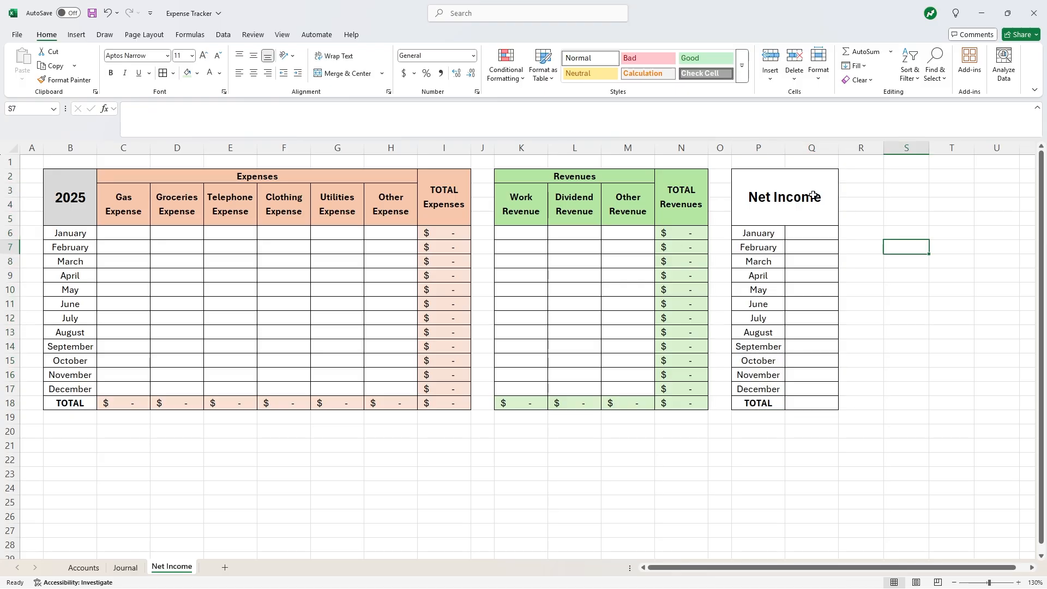
click(791, 214)
- Give the Net Income title a dark teal fill with white text, and shade Q6:Q18 light blue
click(198, 73)
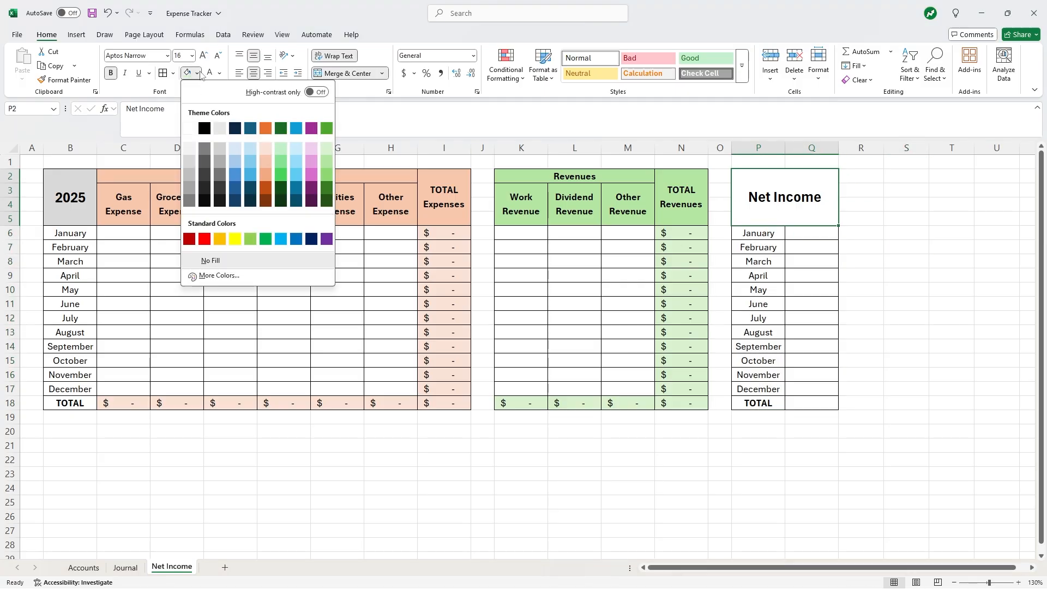
click(250, 188)
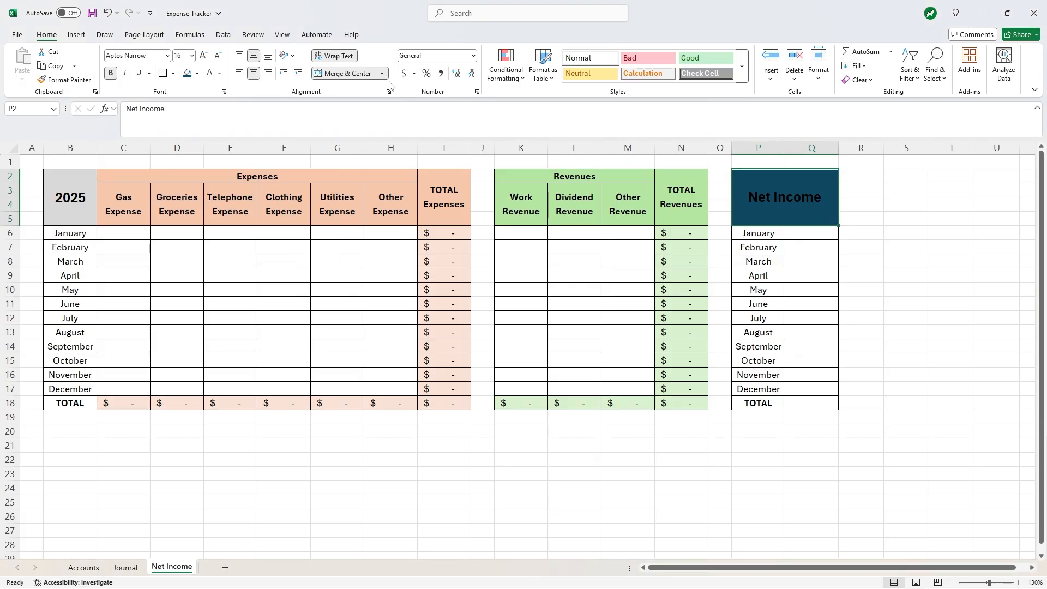
click(210, 73)
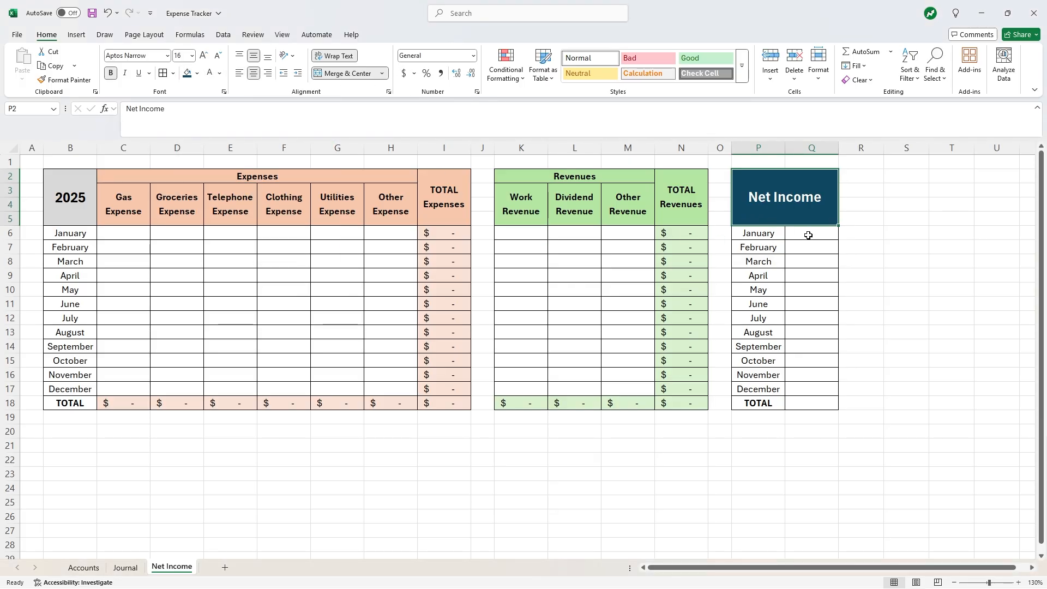
drag(808, 235, 820, 402)
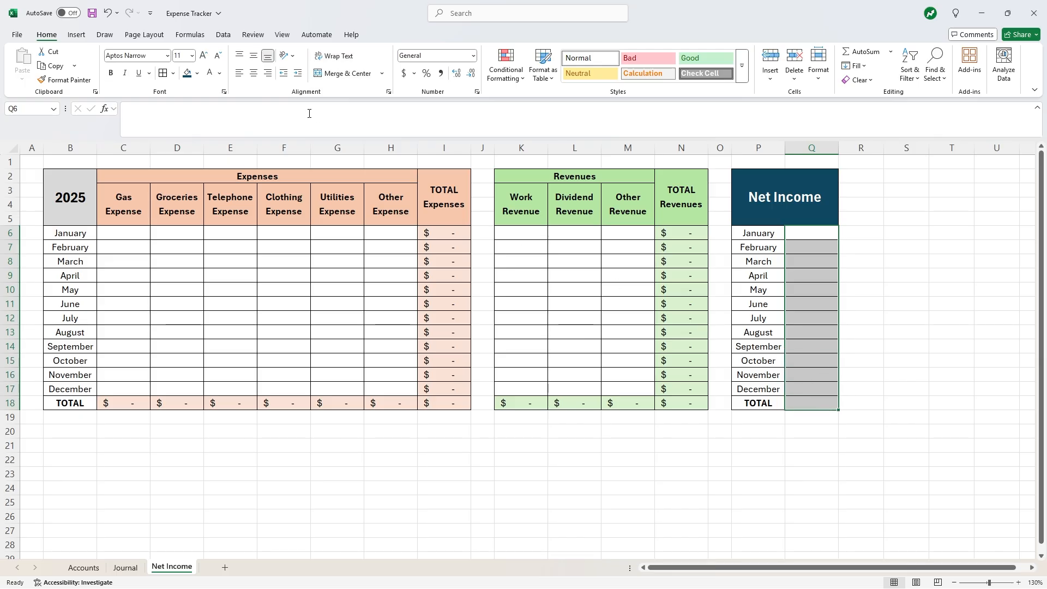
click(197, 74)
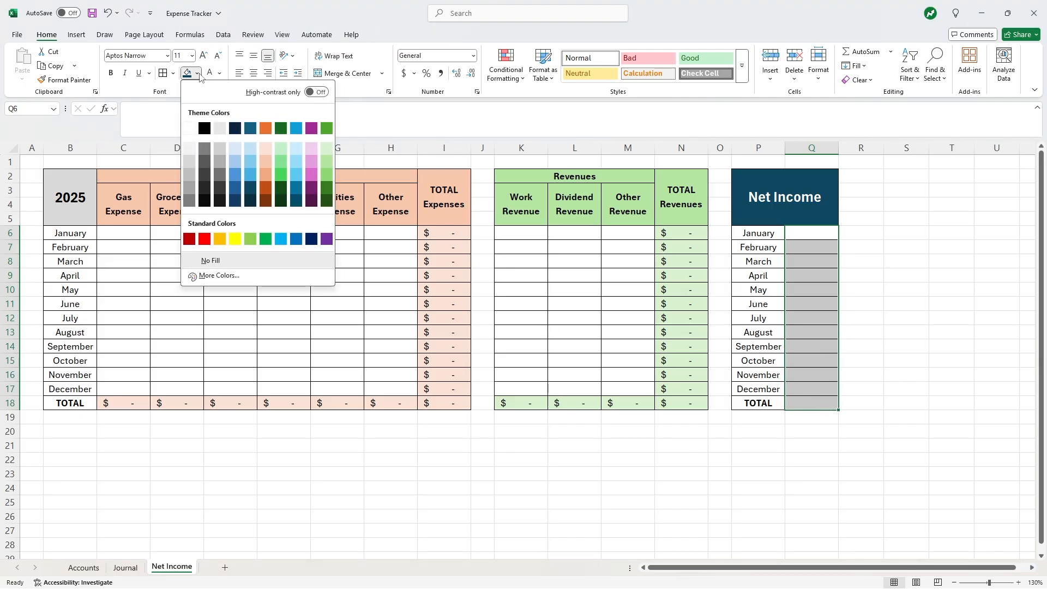
click(250, 151)
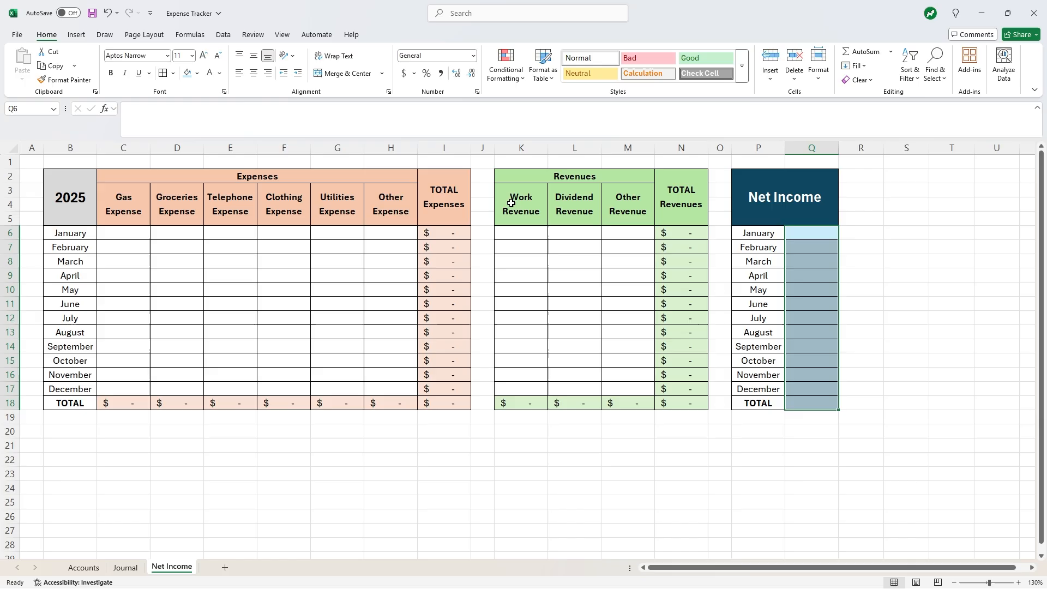
- Enter =N6-I6 in Q6 and fill it down to Q18
click(811, 236)
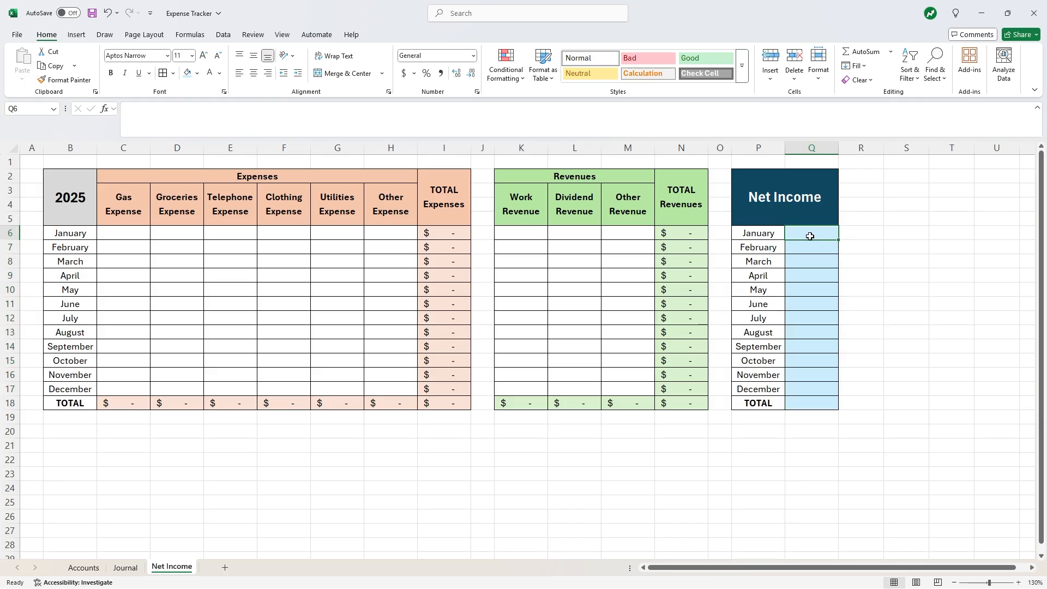
text(=)
click(691, 232)
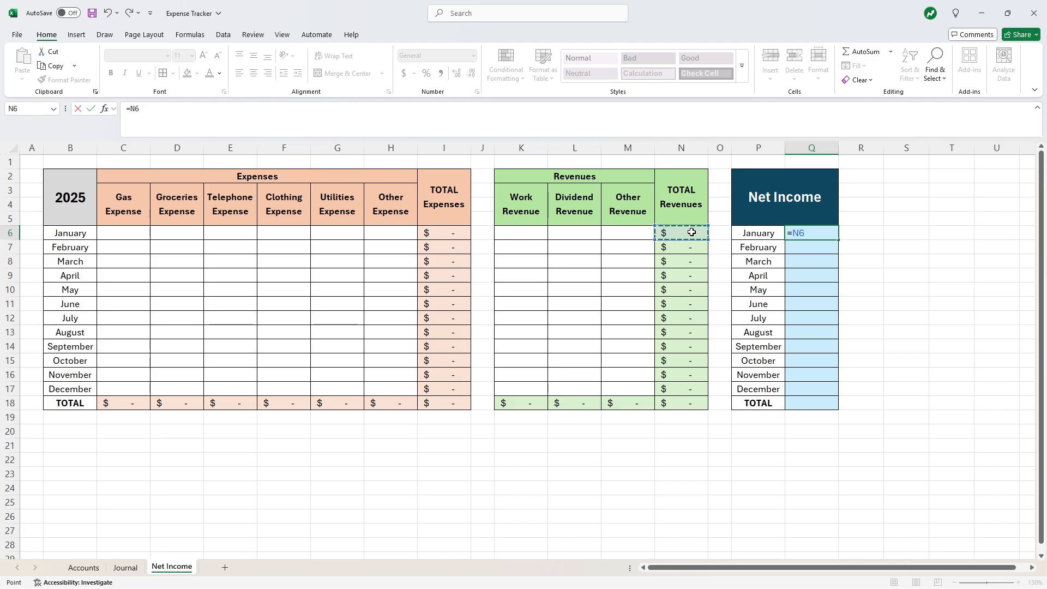
text(-)
click(466, 230)
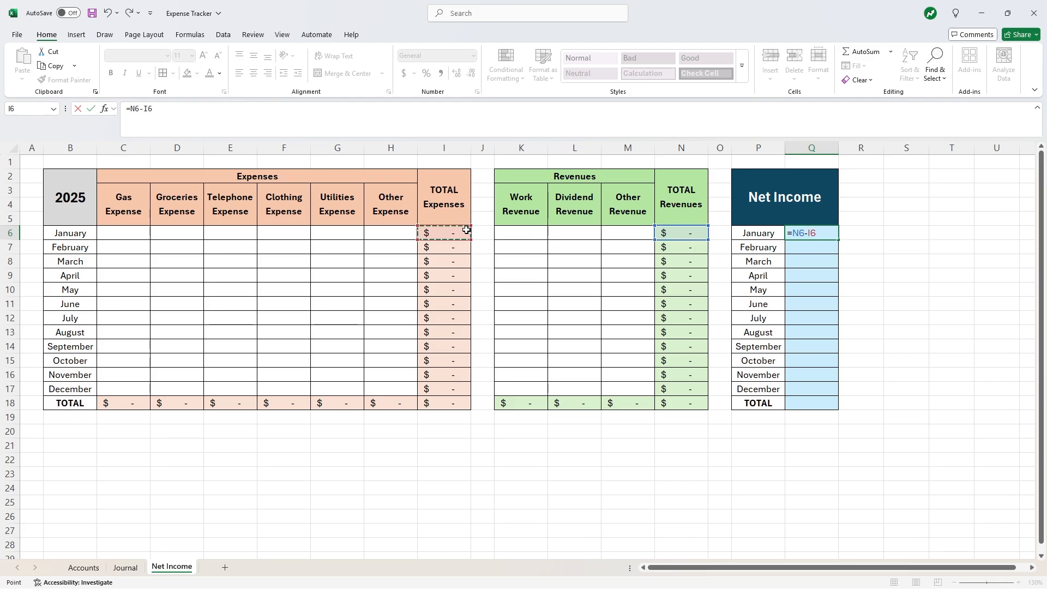
key(Return)
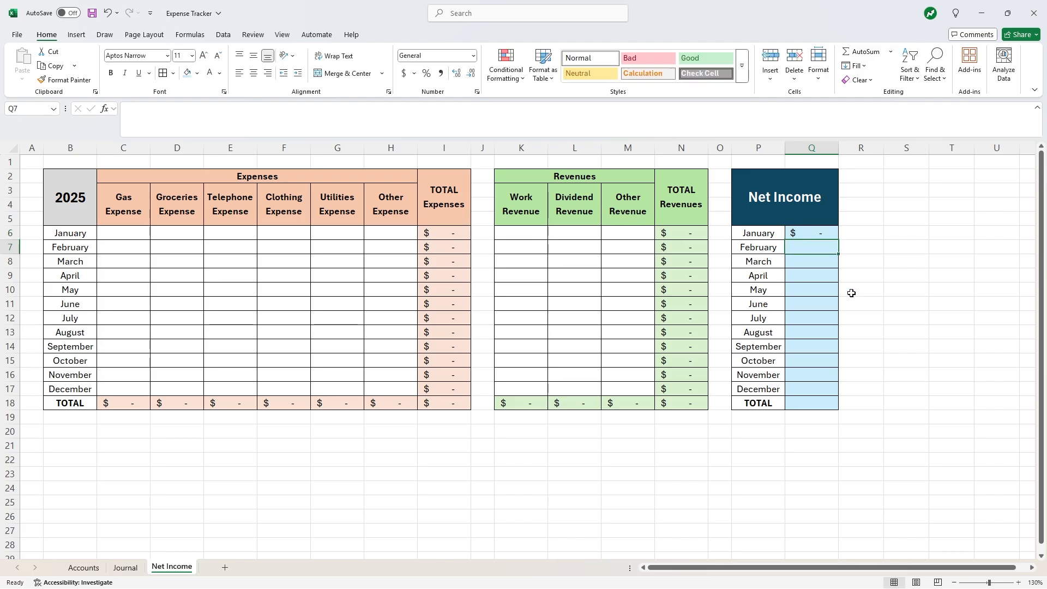
click(850, 290)
click(832, 233)
drag(831, 233, 832, 405)
click(876, 297)
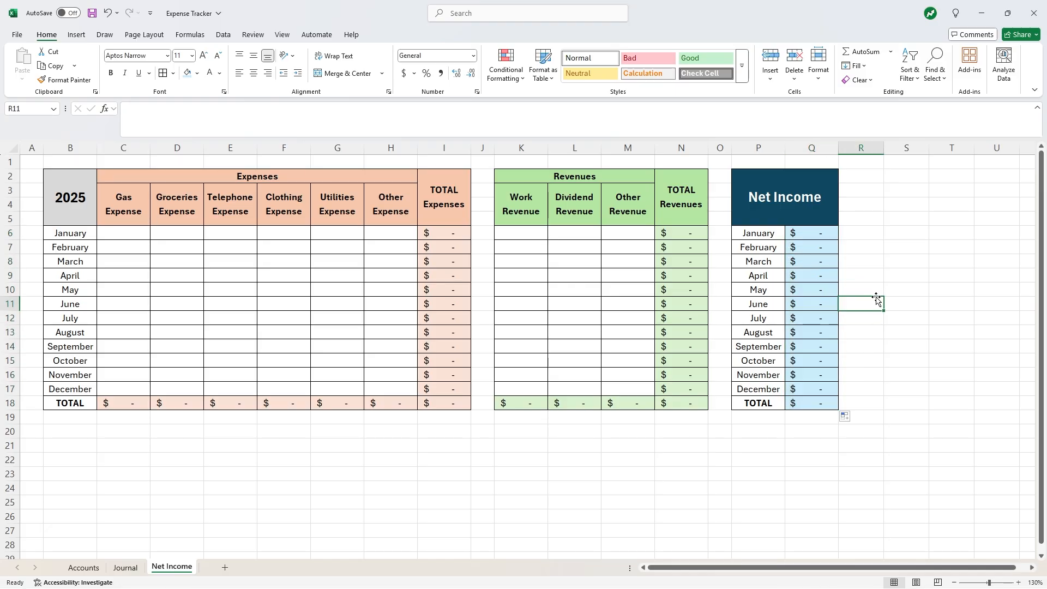
- Select C6 under Gas Expense, view the Journal sheet, then return to Net Income
click(92, 13)
click(133, 232)
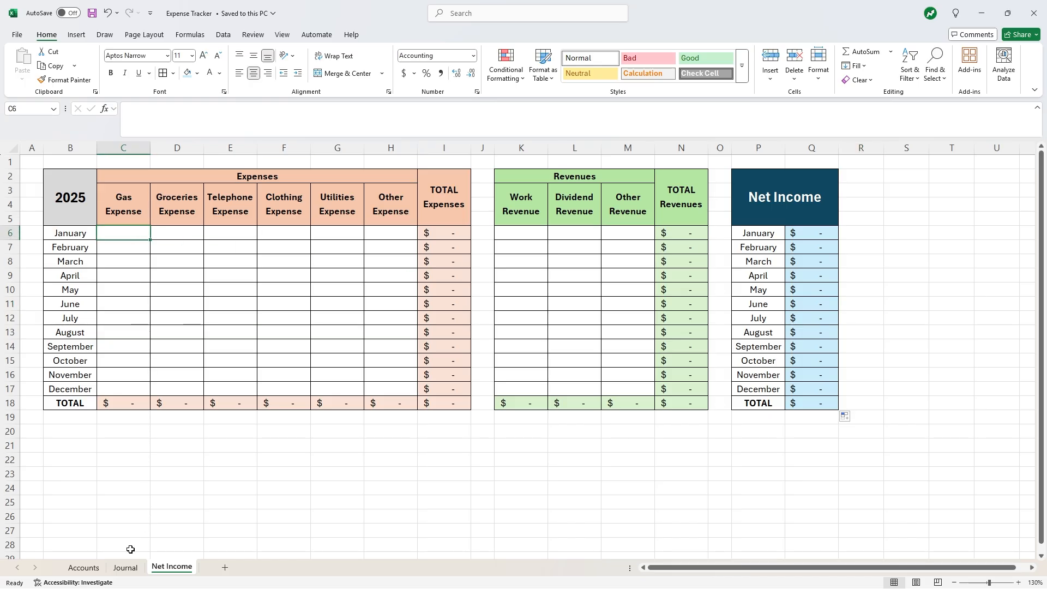
click(127, 569)
click(176, 569)
- Add headings Month, Start Date and End Date in S5:U5 and set columns S–U to 9pt
click(896, 218)
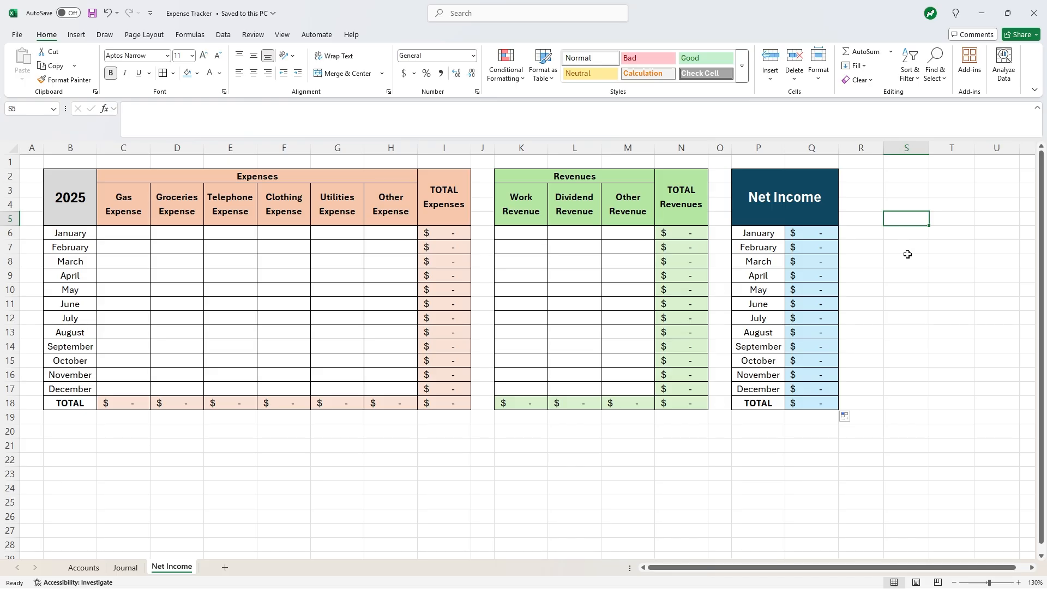
text(Month)
key(Tab)
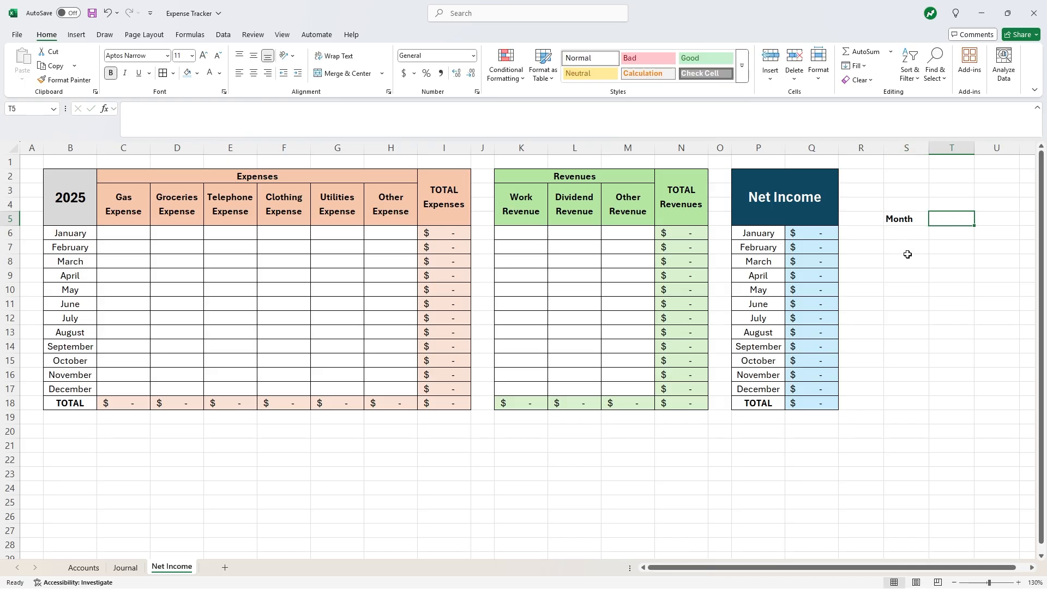
text(Start Date)
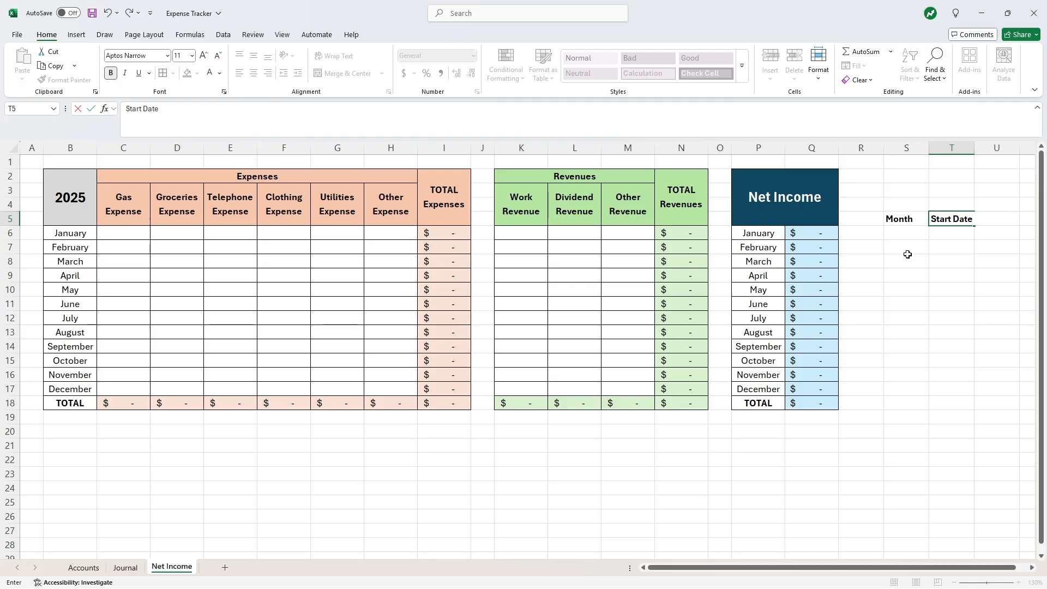
key(Tab)
text(End Dat)
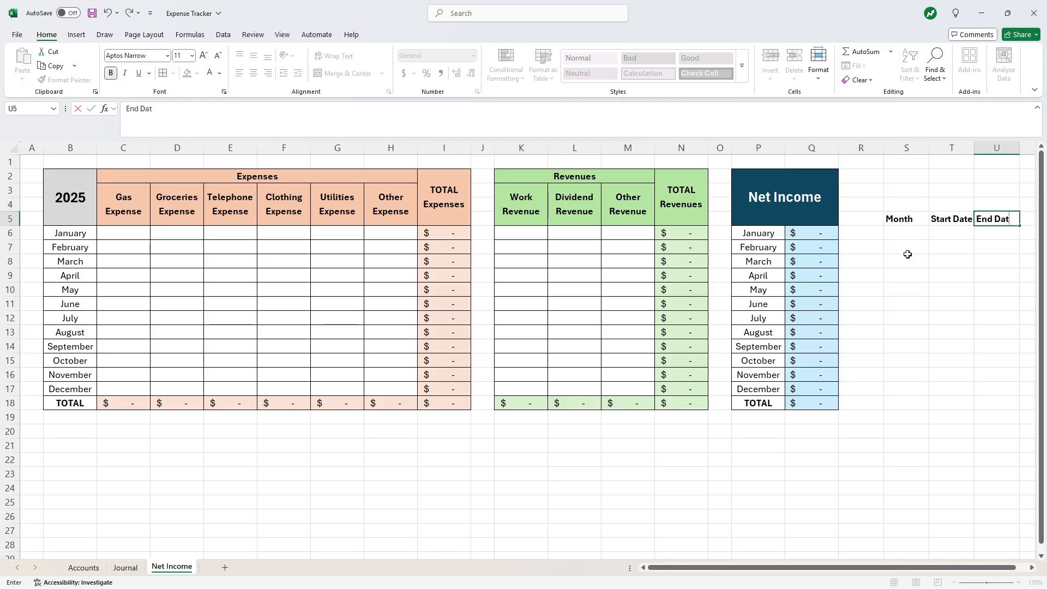
text(e)
key(Return)
drag(910, 148, 981, 148)
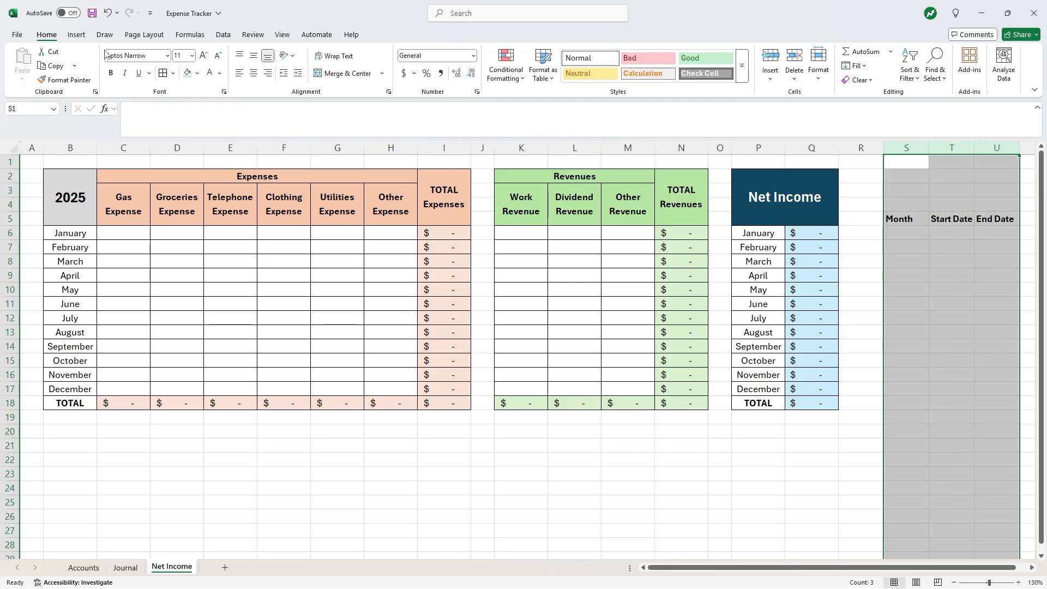
click(218, 56)
click(218, 56)
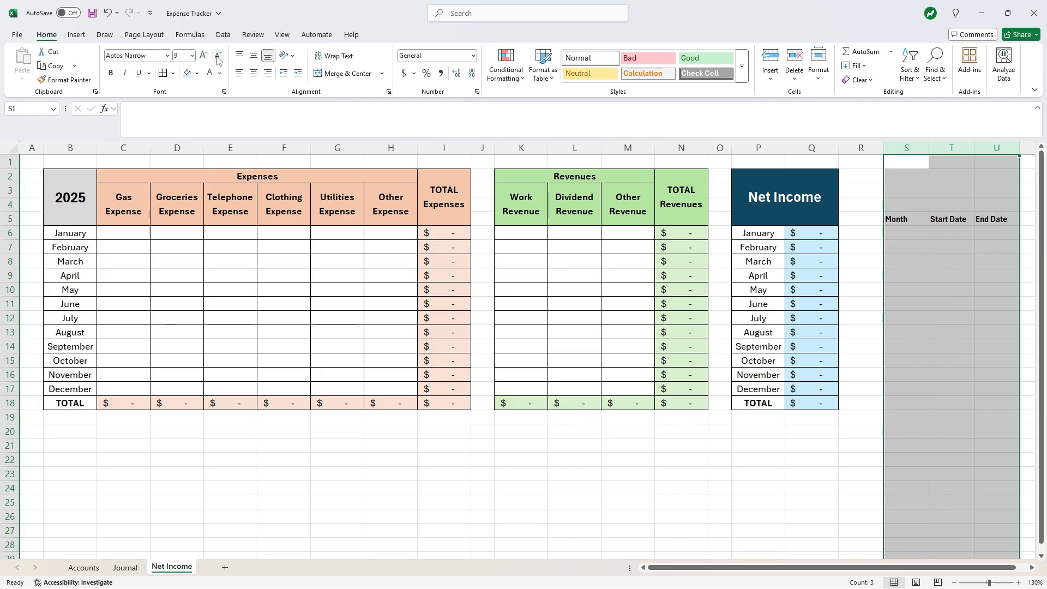
- List the months January through December in S6:S17 using autofill
click(903, 233)
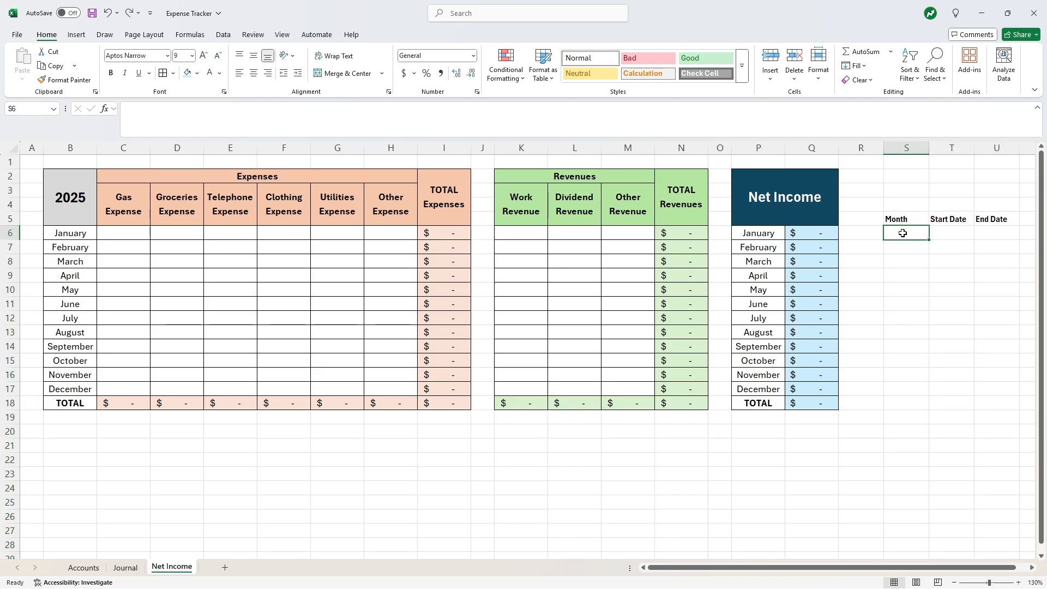
text(January)
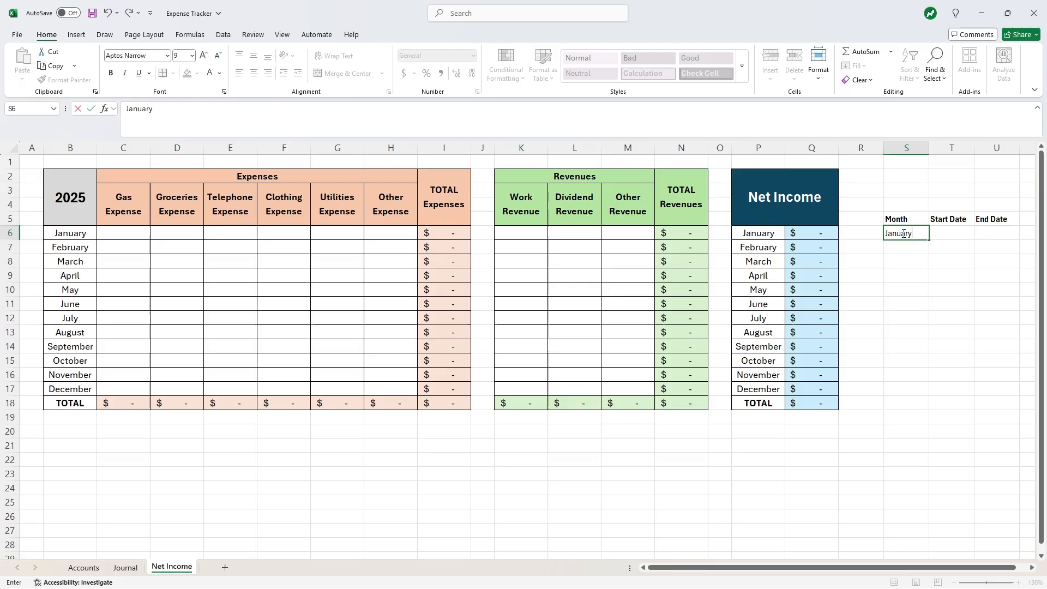
key(Return)
text(Februar)
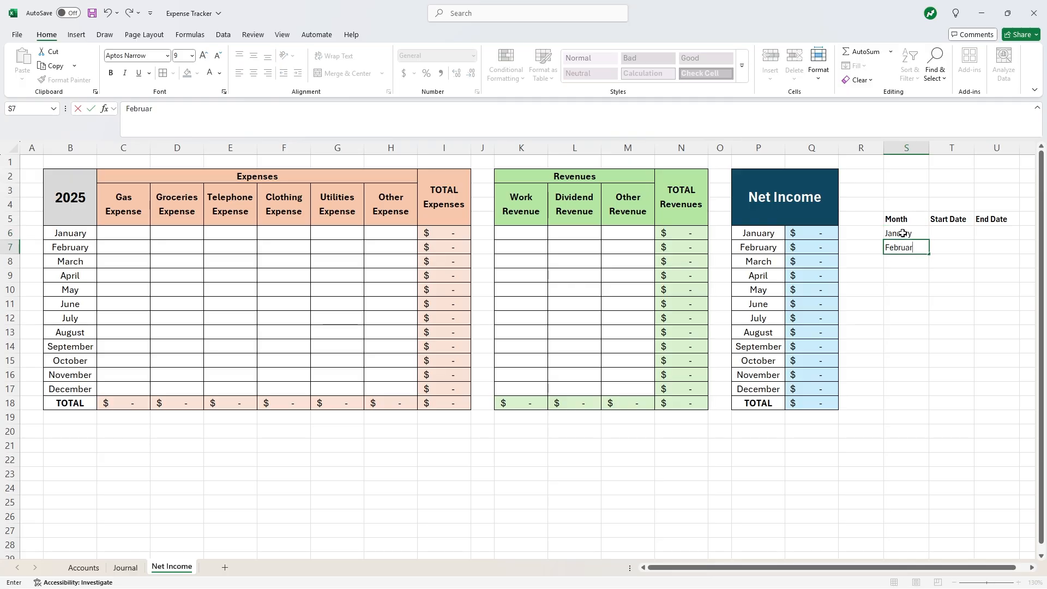
text(y)
key(Return)
drag(903, 233, 934, 394)
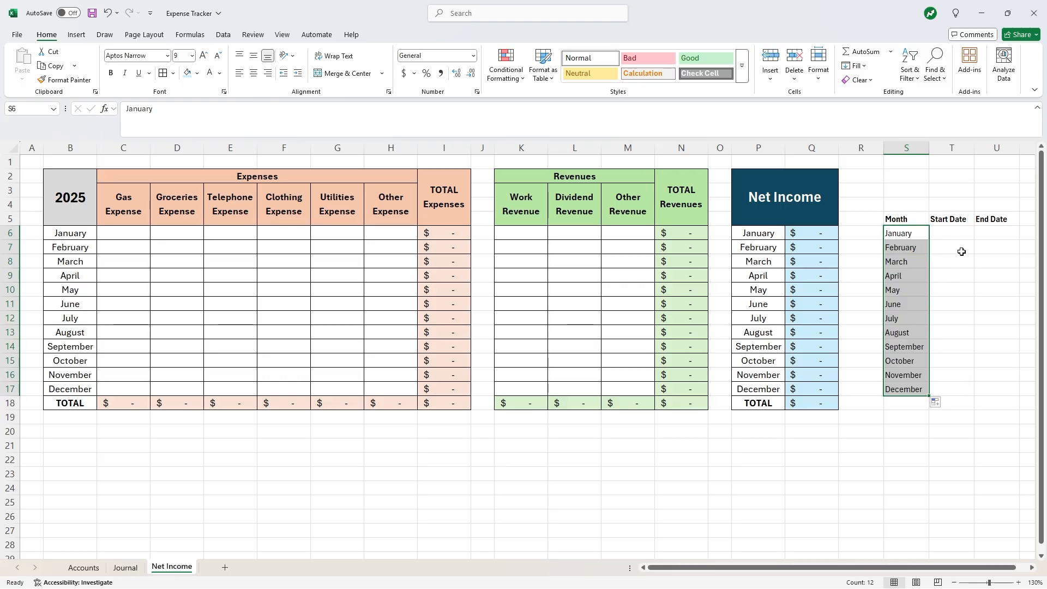
- Enter January's start date 1/1 and end date 1/31 in T6:U6, then select columns T:U
click(960, 249)
click(953, 234)
text(1/1)
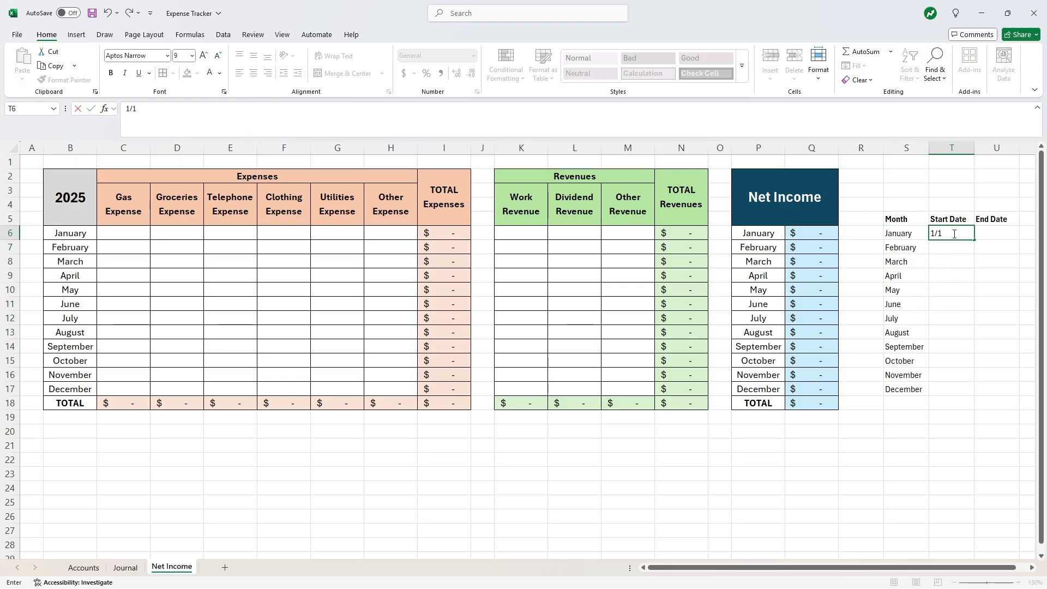
key(Tab)
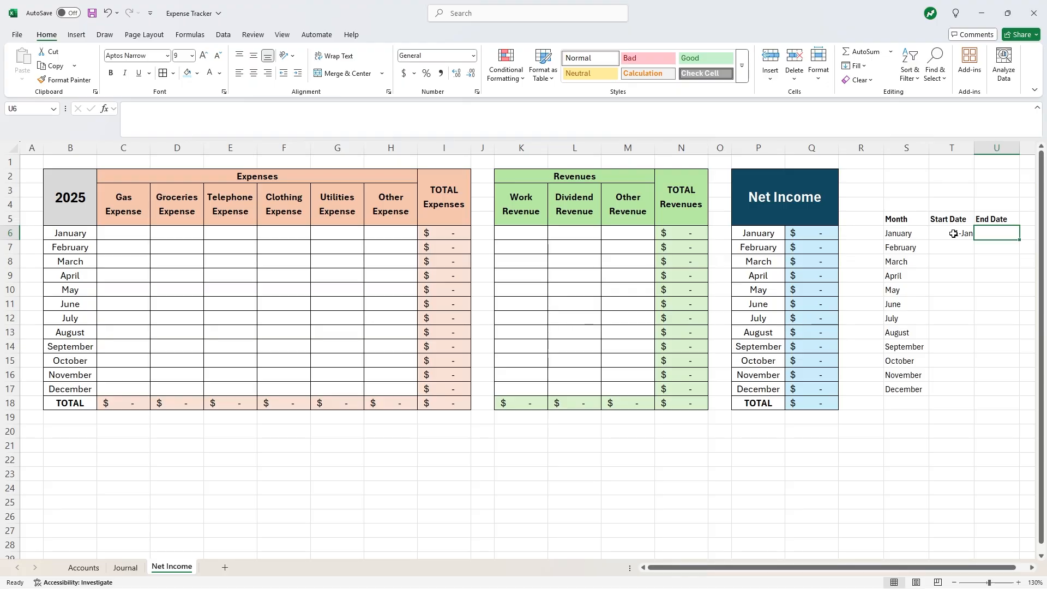
text(1/31)
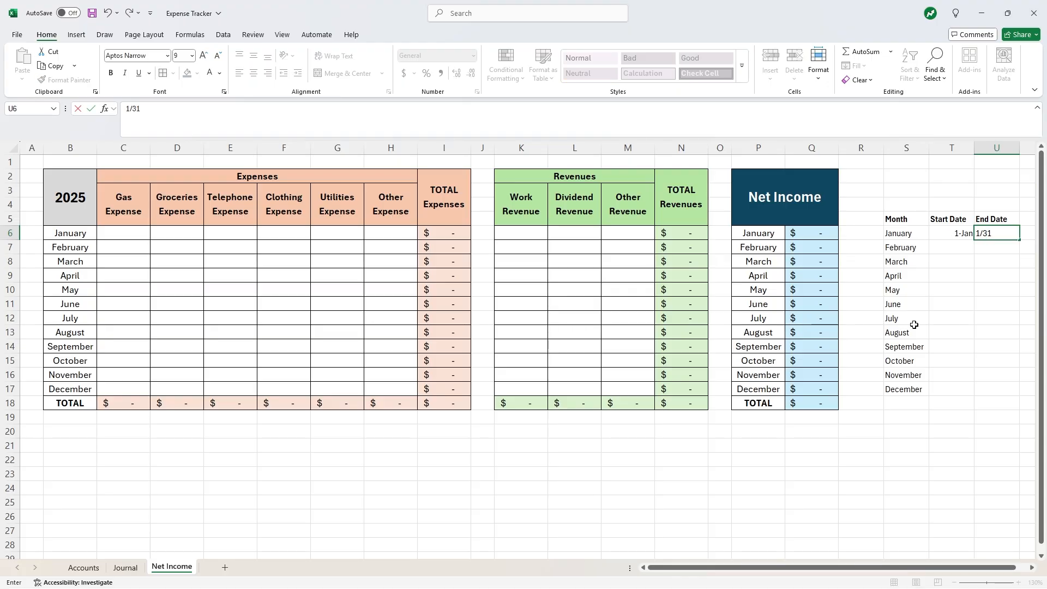
key(Return)
drag(953, 234, 997, 234)
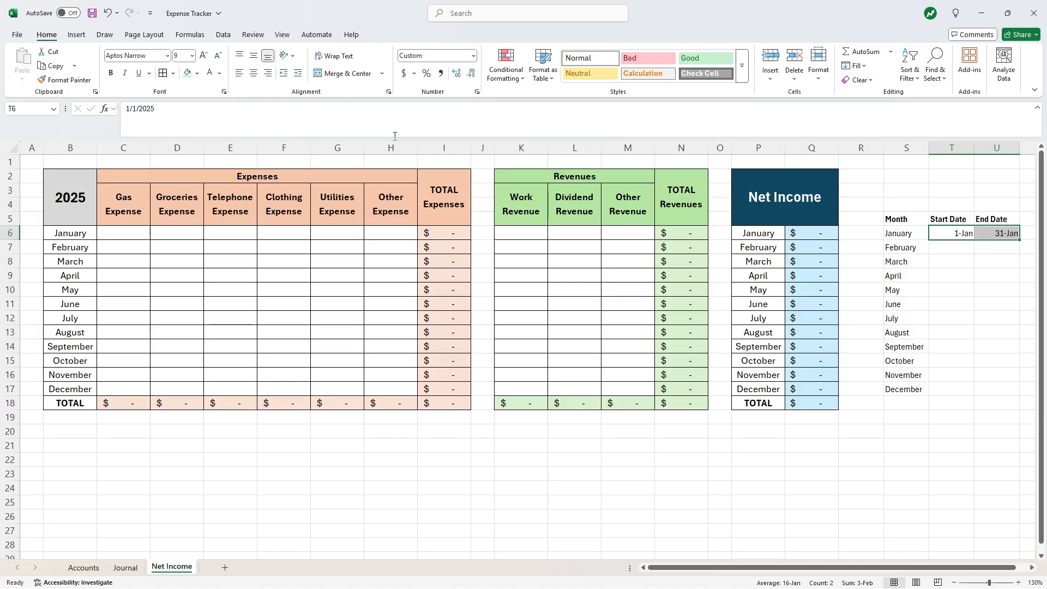
drag(951, 147, 989, 153)
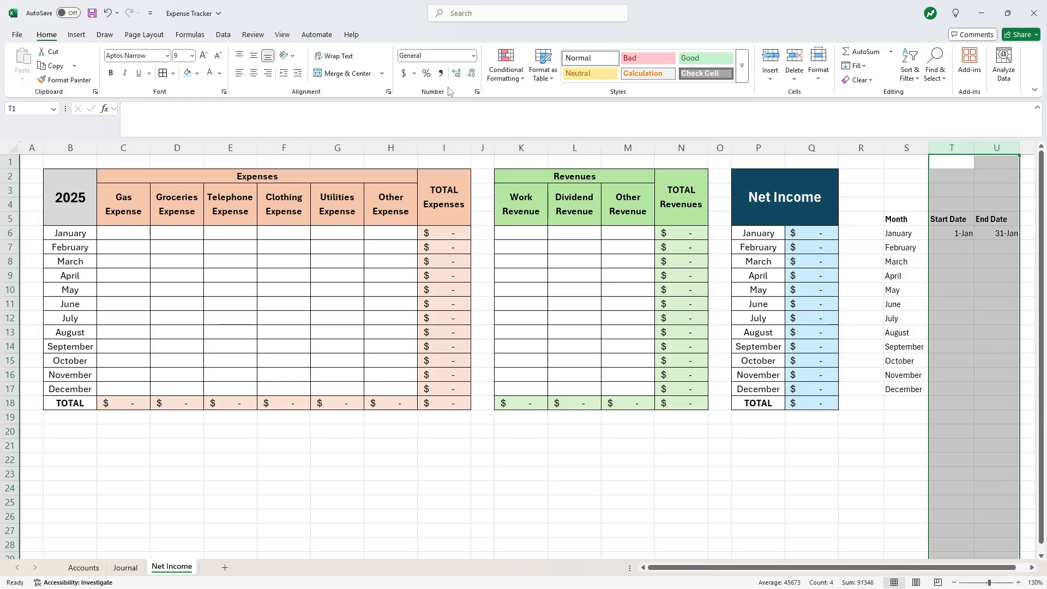
click(473, 56)
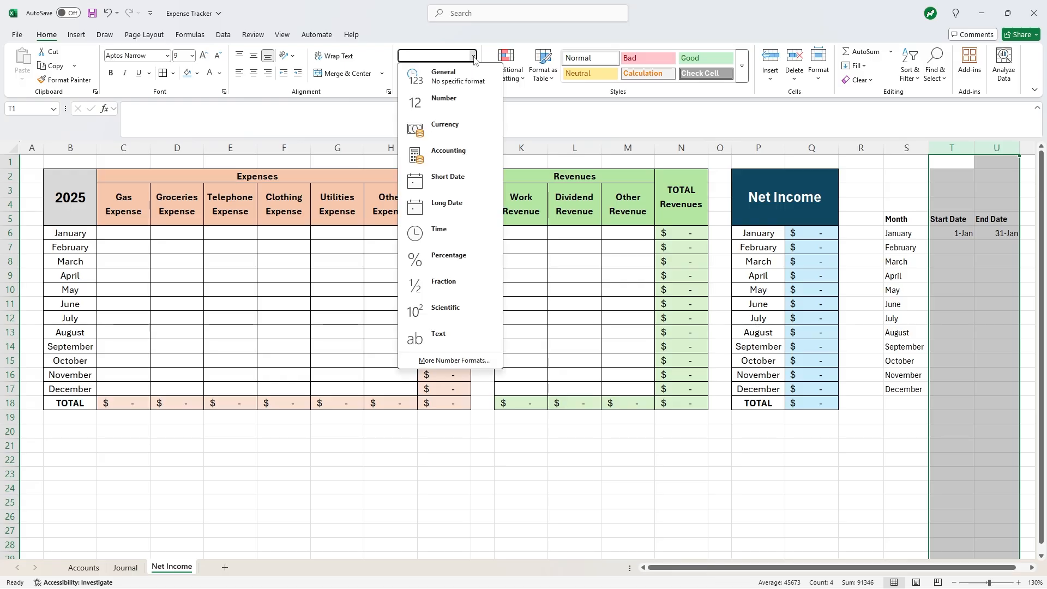
- Apply the Date number format to the Start Date and End Date columns
click(459, 360)
click(258, 209)
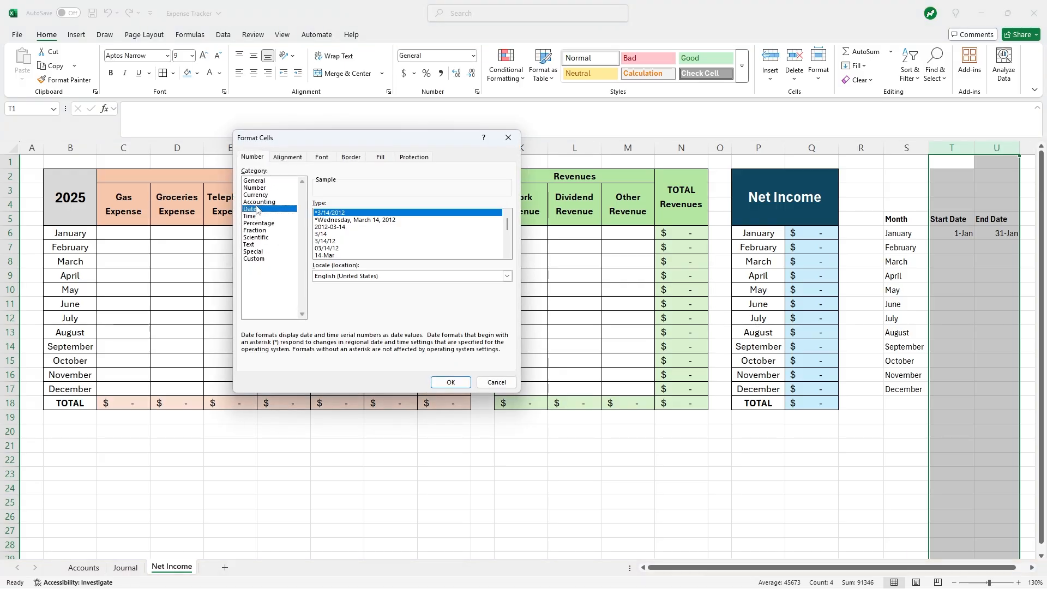
click(450, 382)
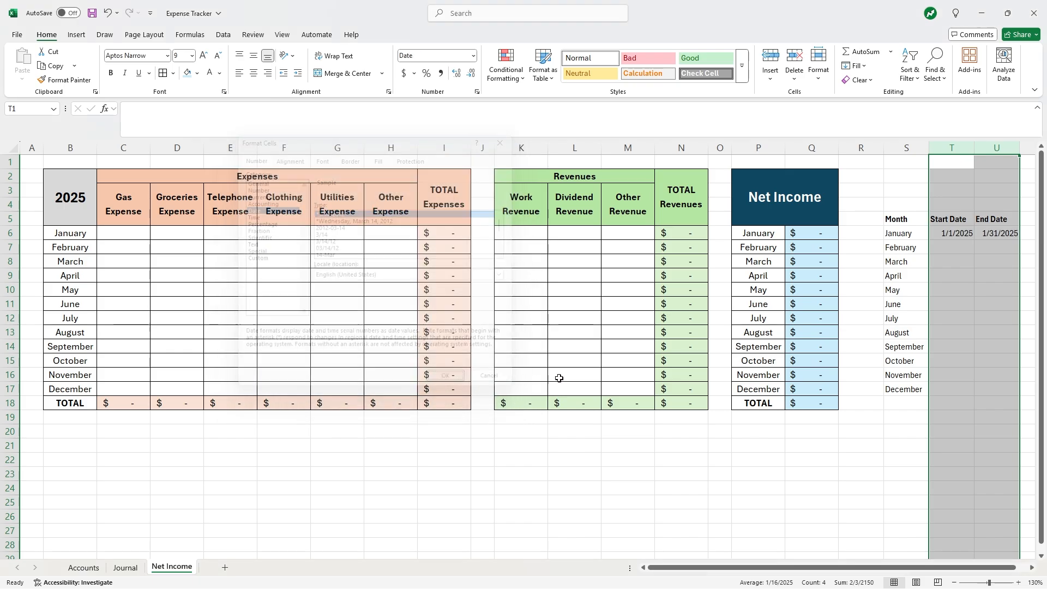
- Enter February's dates 2/1 and 2/28, fill the dates through December, and center columns S:U
click(953, 246)
text(2)
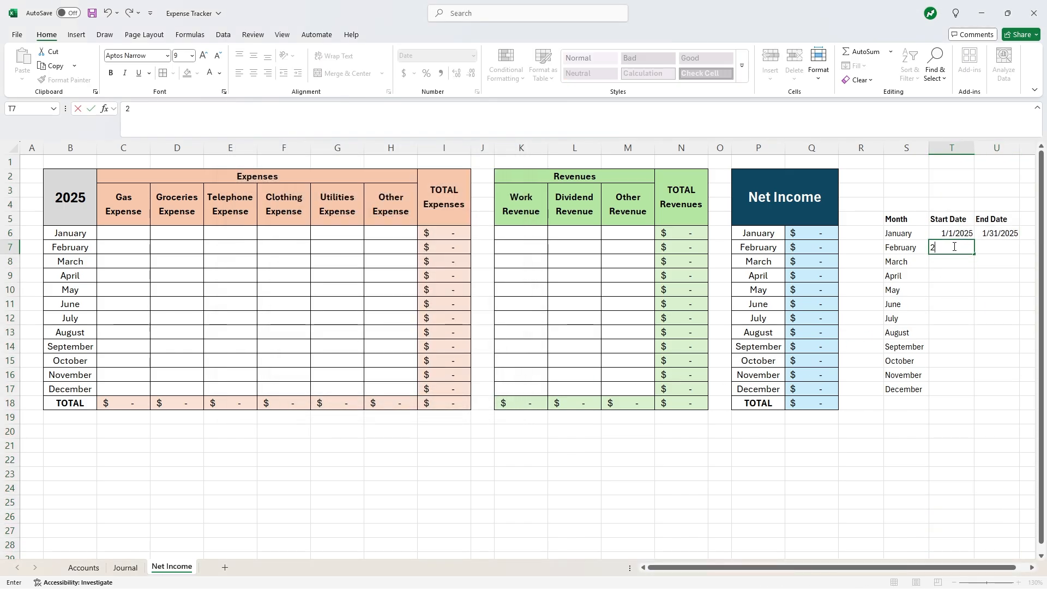
text(/1)
key(Right)
text(2/28)
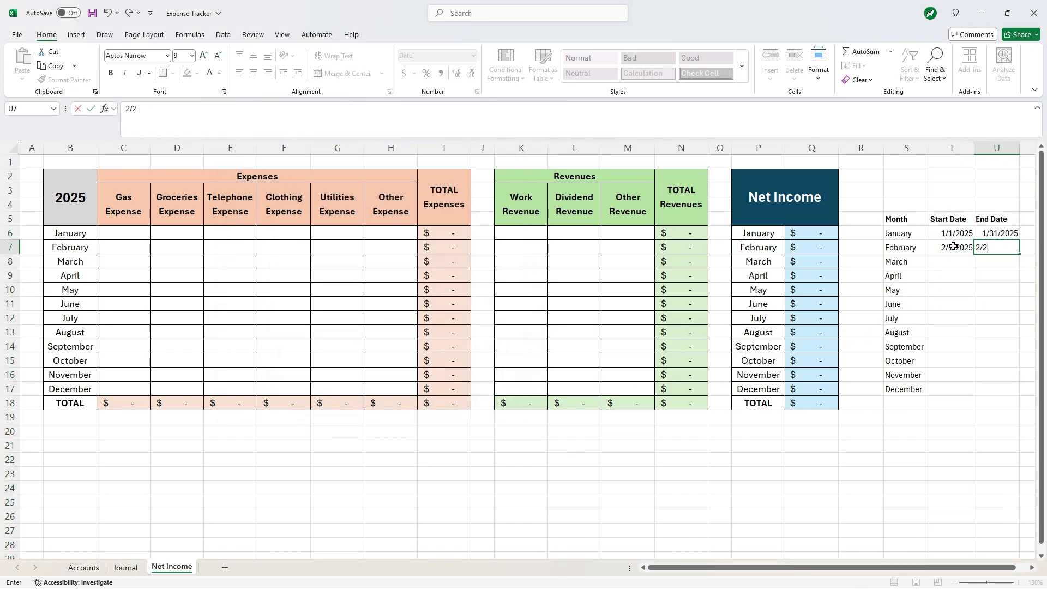
key(Return)
drag(954, 234, 1018, 392)
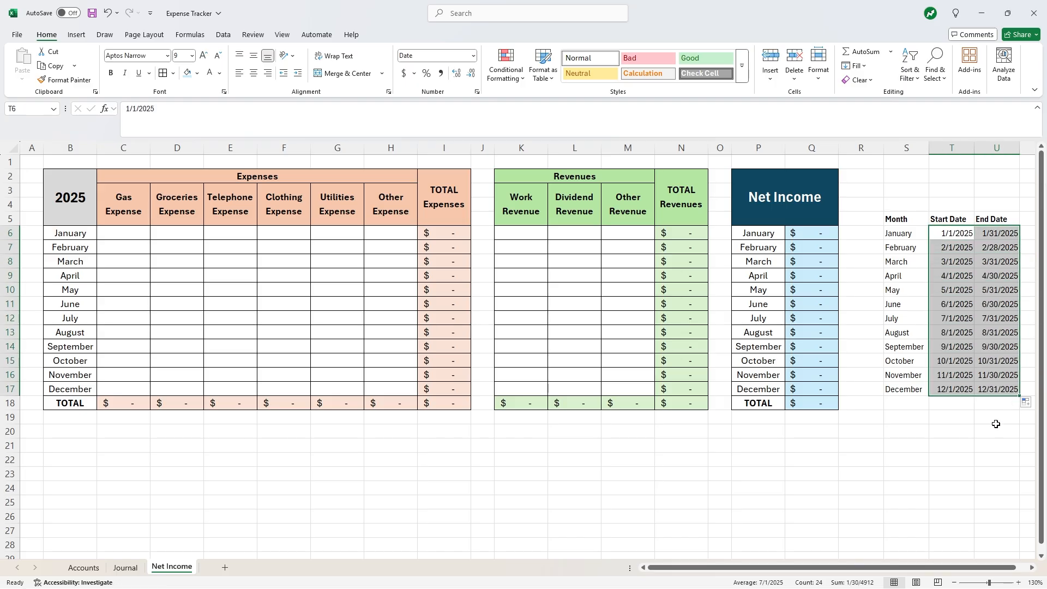
click(956, 415)
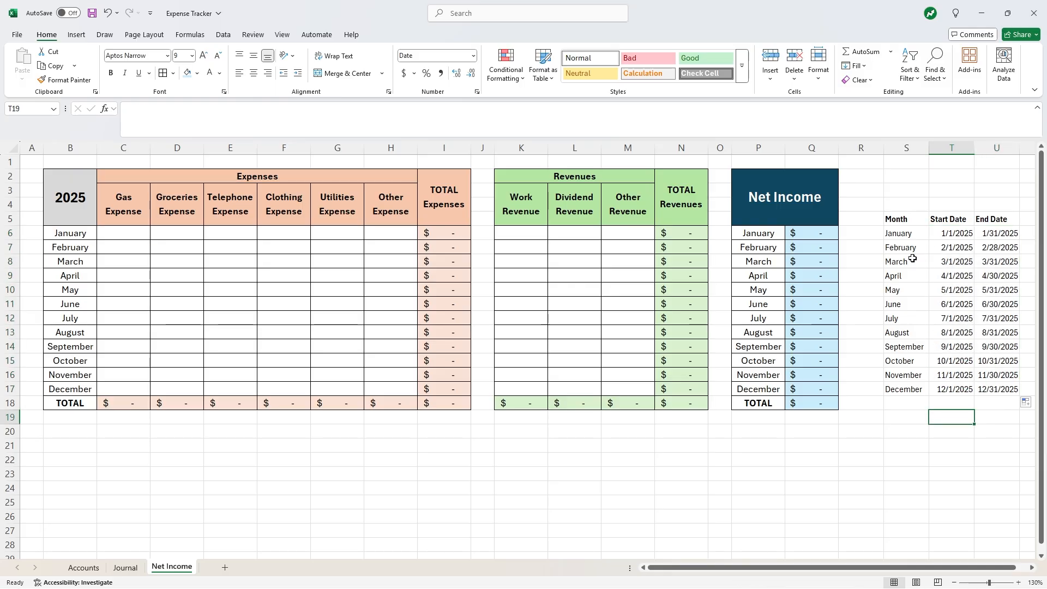
drag(906, 148, 997, 148)
click(256, 74)
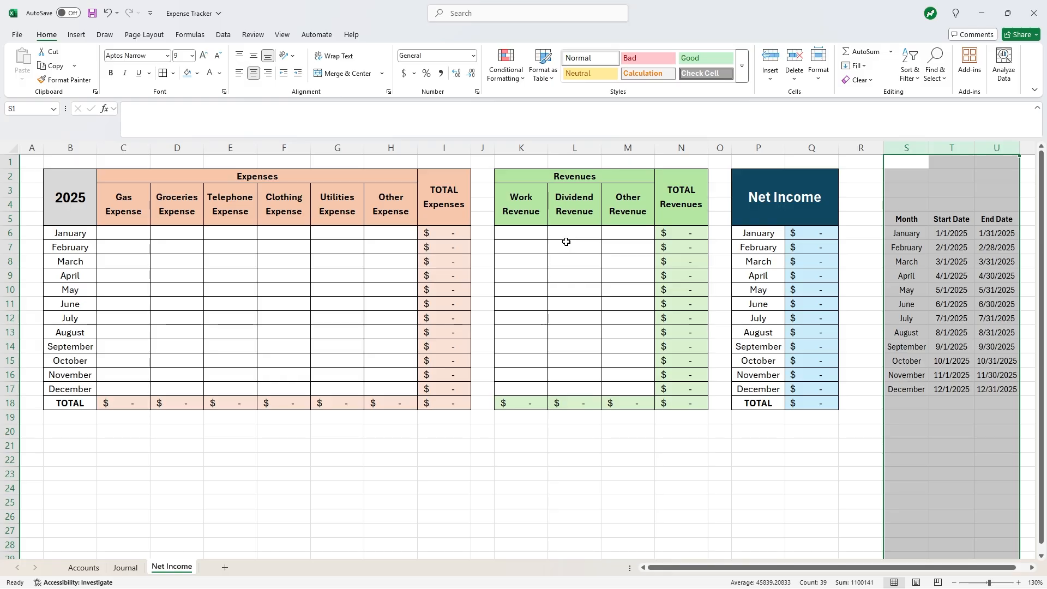
- Enter =SUMIFS(Journal!C2:C18, Journal!B2:B18, C3) in C6 to total January Gas Expense
click(123, 233)
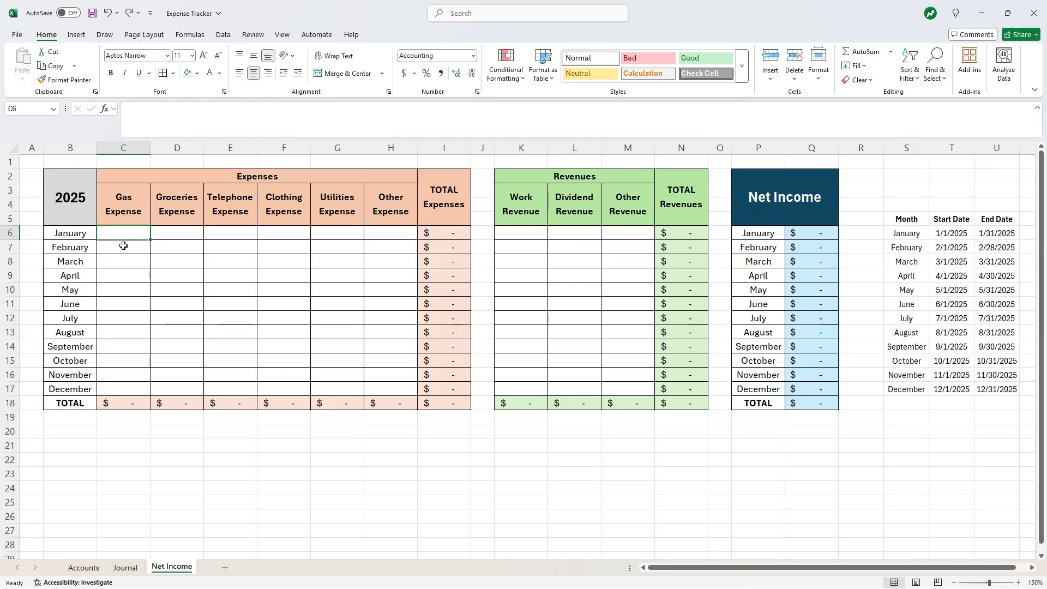
text(=SUMIFS)
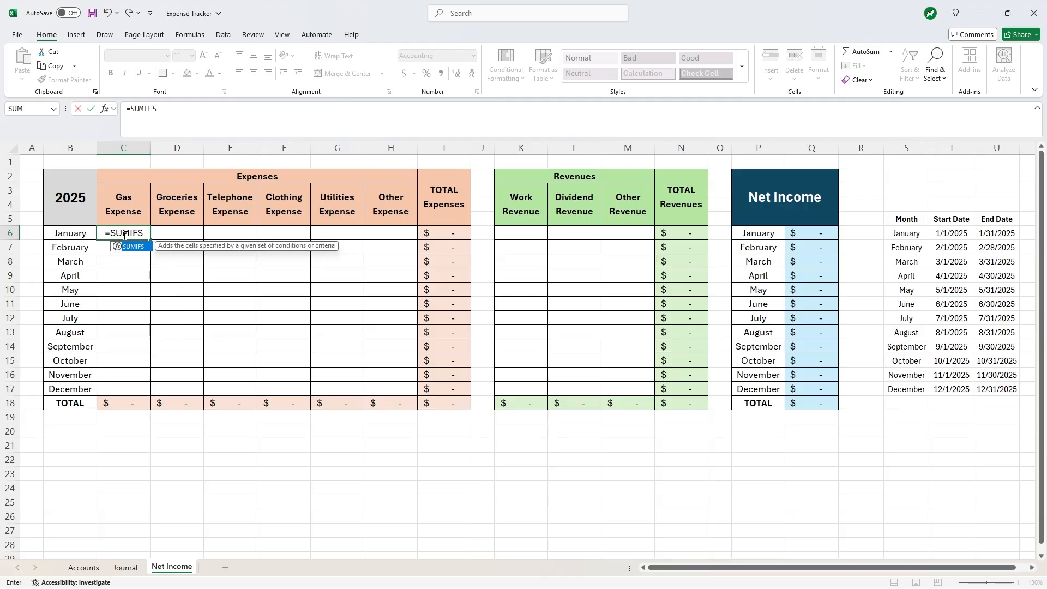
text(()
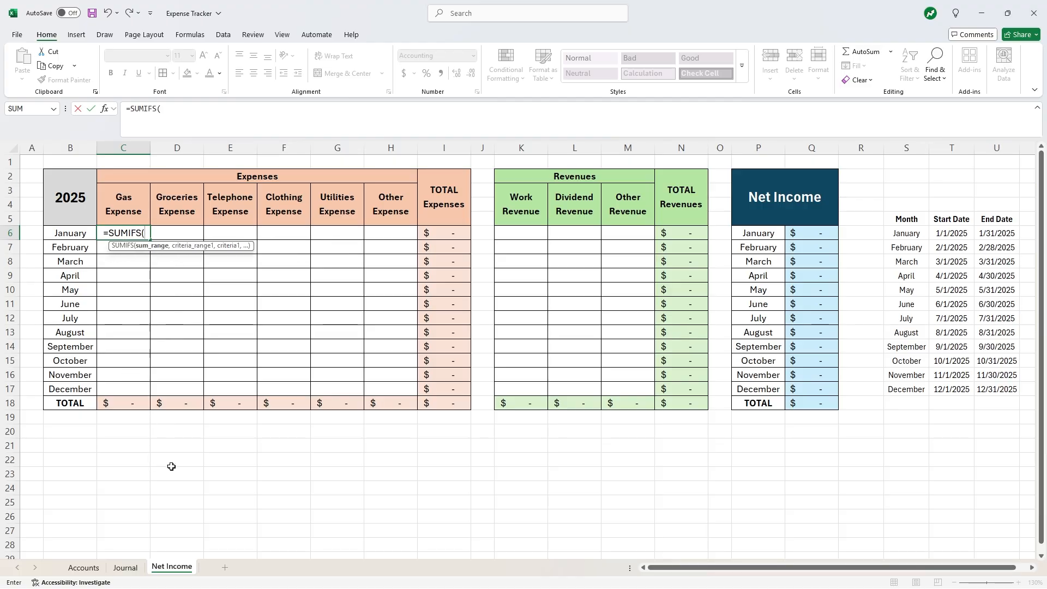
click(135, 568)
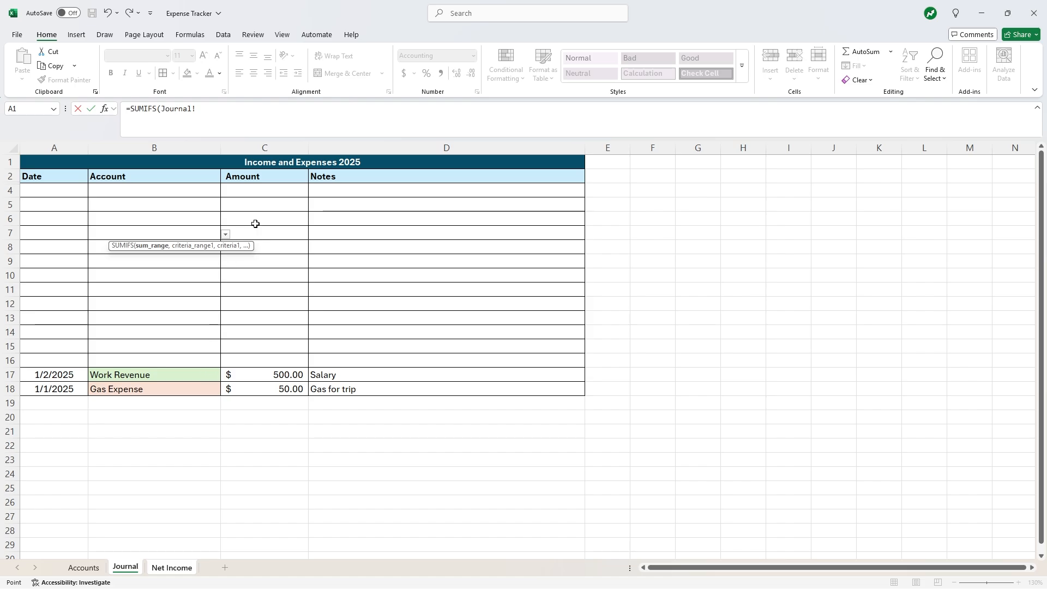
mouse_move(289, 176)
mouse_down()
mouse_move(273, 229)
mouse_move(273, 392)
mouse_up()
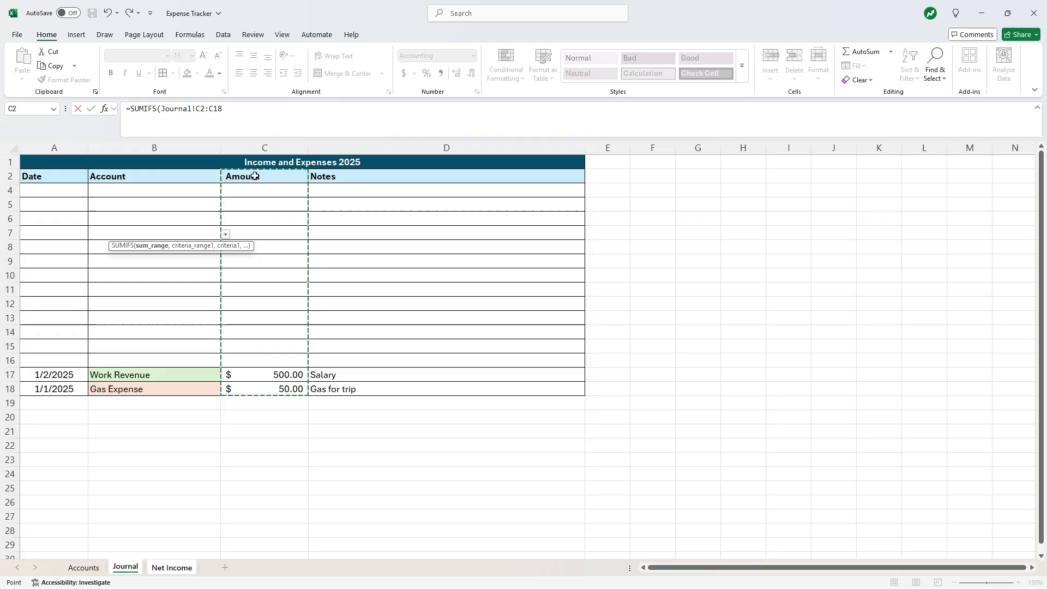
text(,)
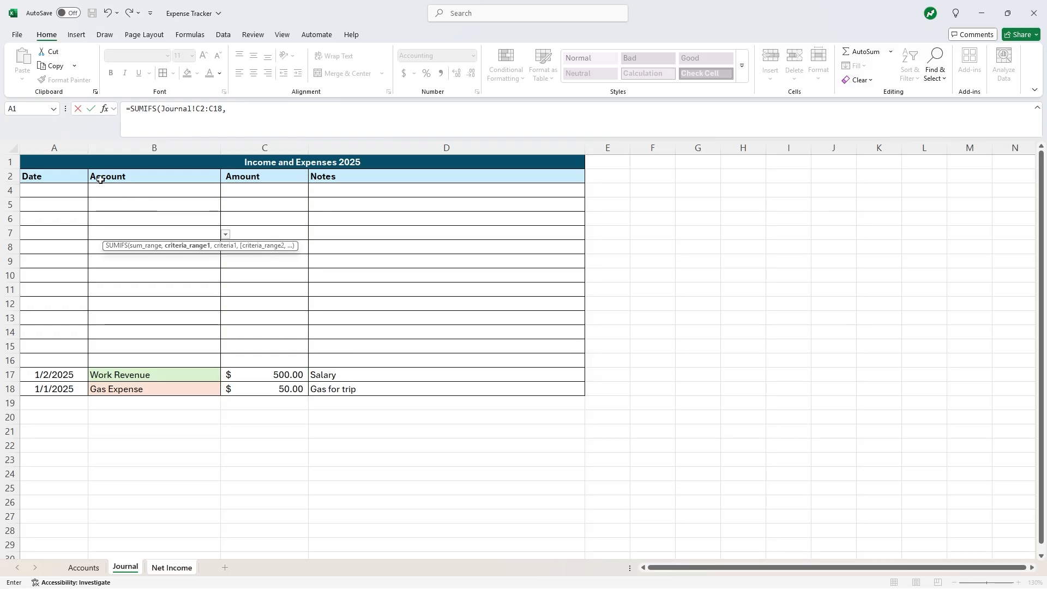
drag(117, 176, 123, 390)
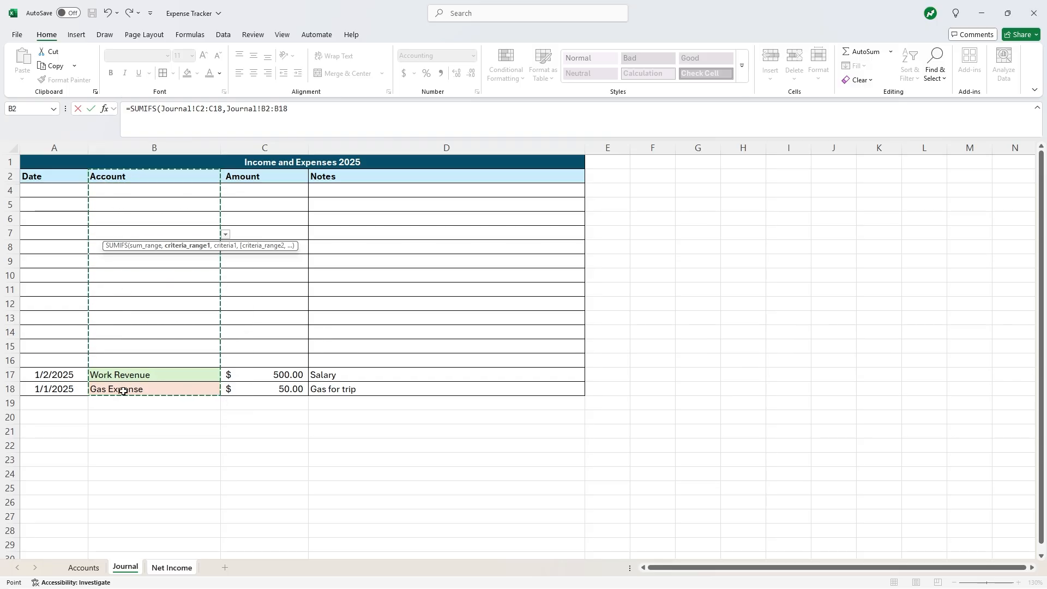
text(,)
click(305, 114)
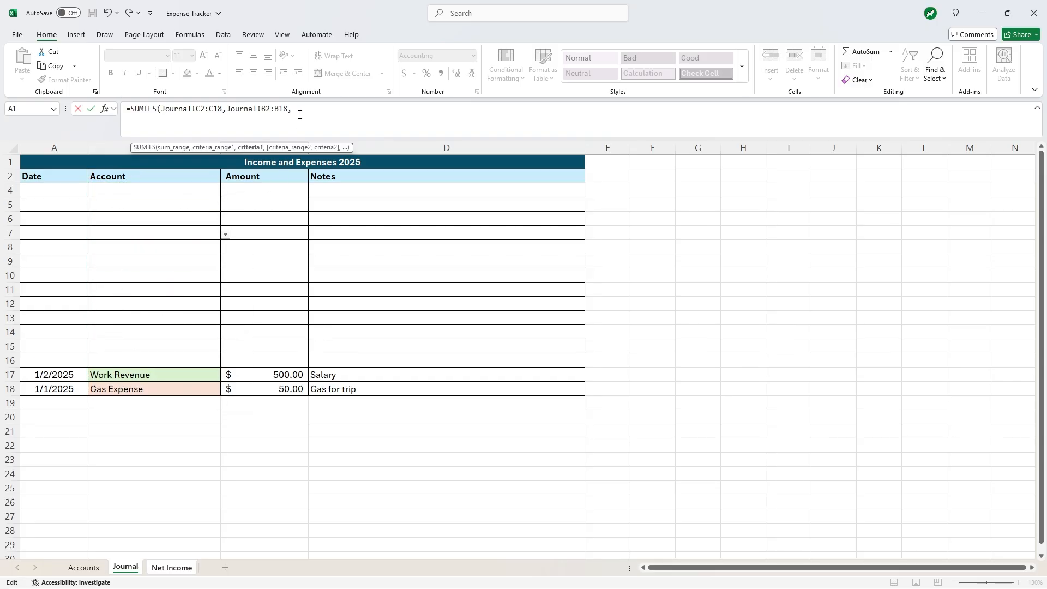
text(C3)
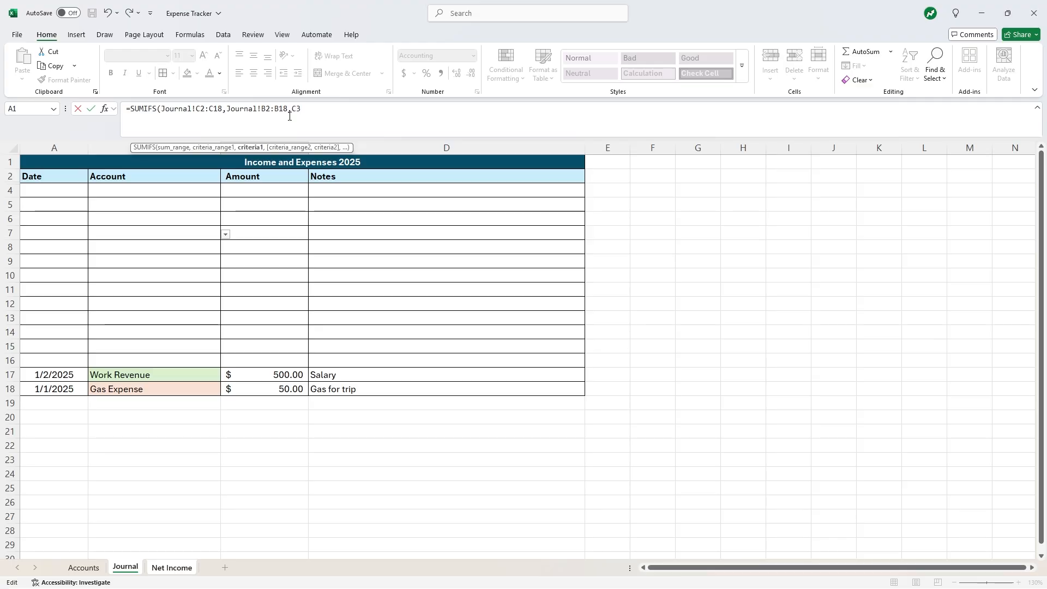
key(Return)
click(136, 201)
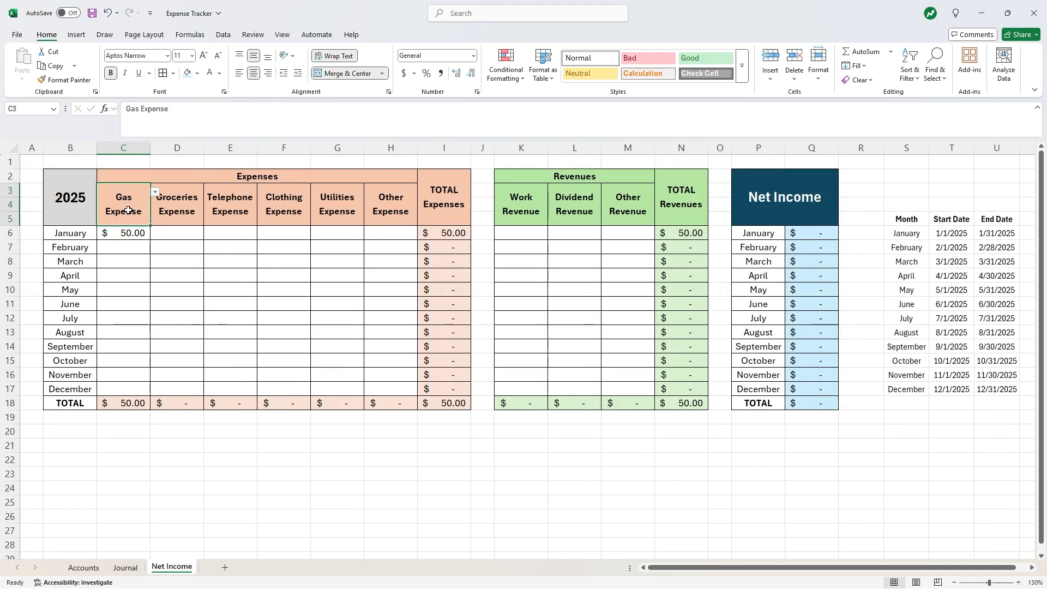
click(130, 233)
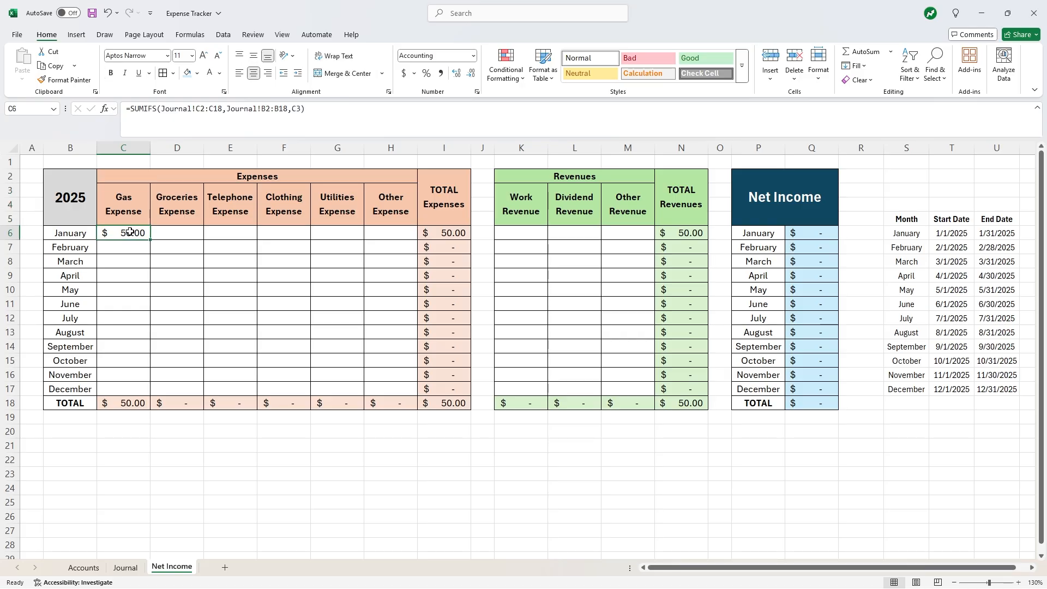
click(170, 109)
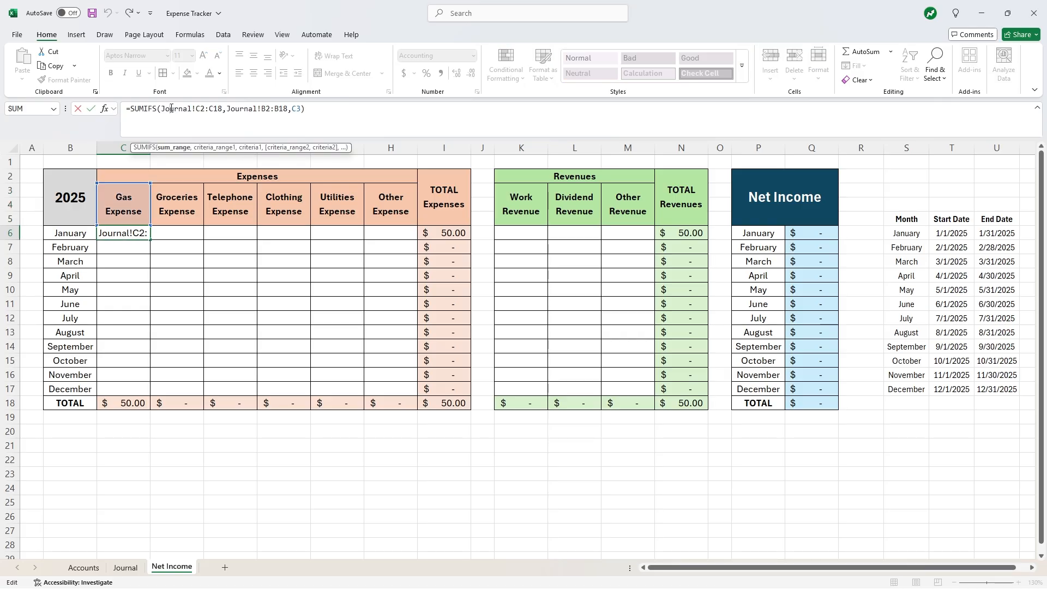
click(124, 568)
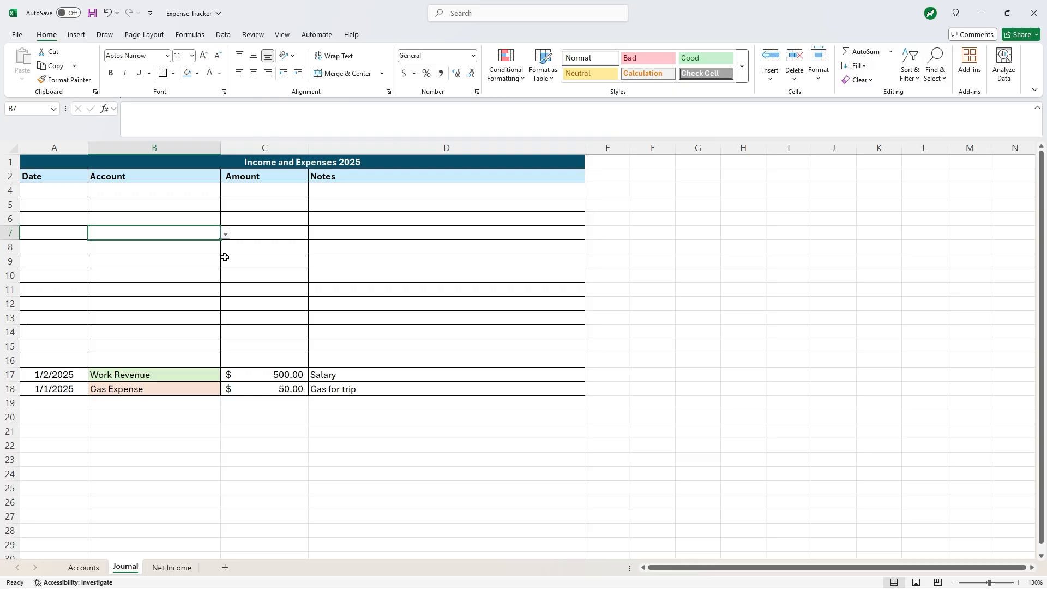
drag(259, 185, 260, 388)
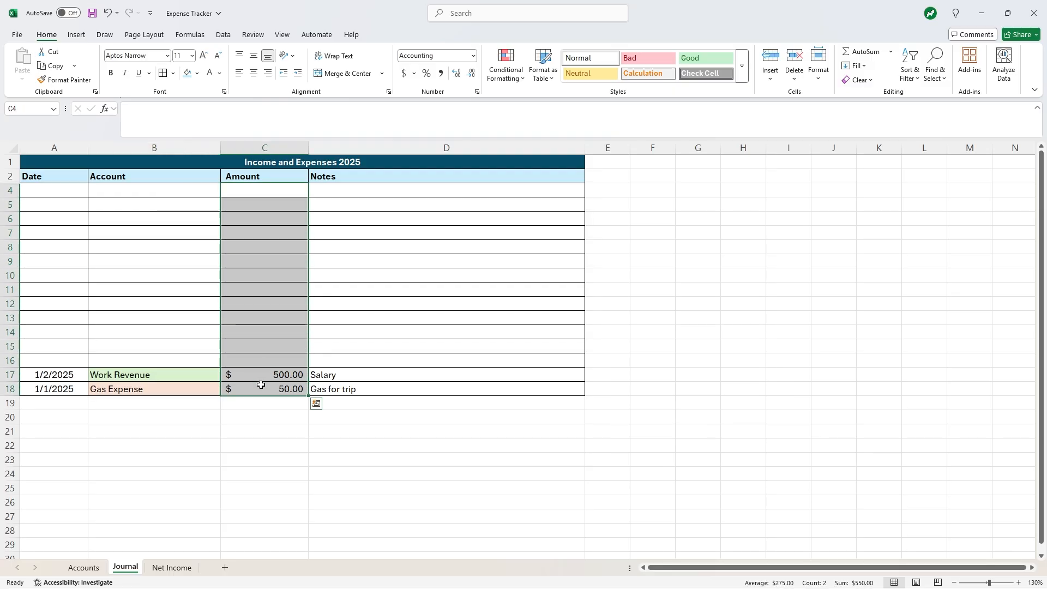
drag(121, 178, 140, 390)
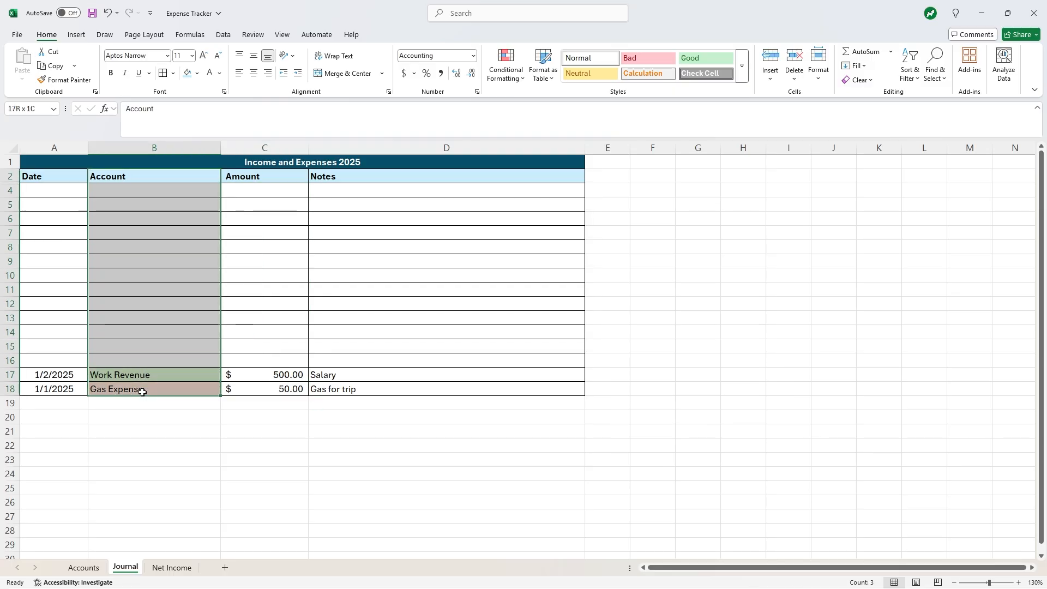
click(165, 567)
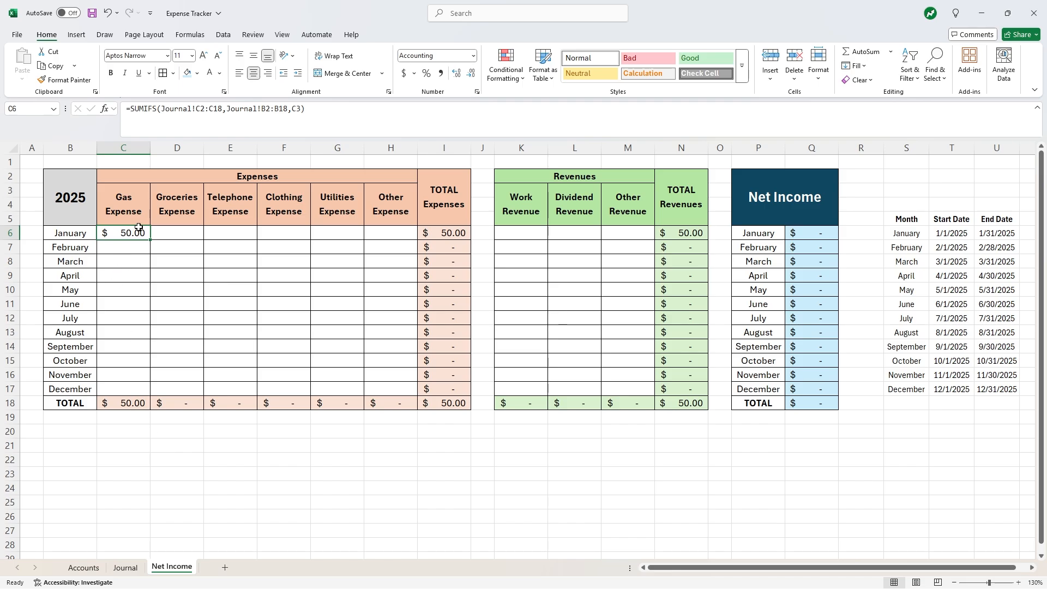
click(131, 214)
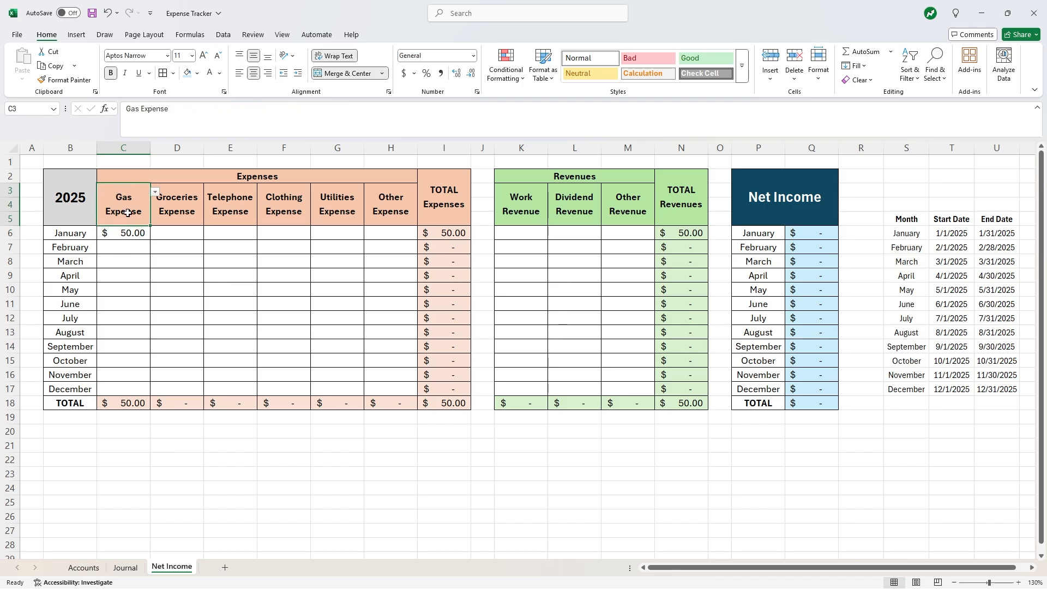
click(127, 233)
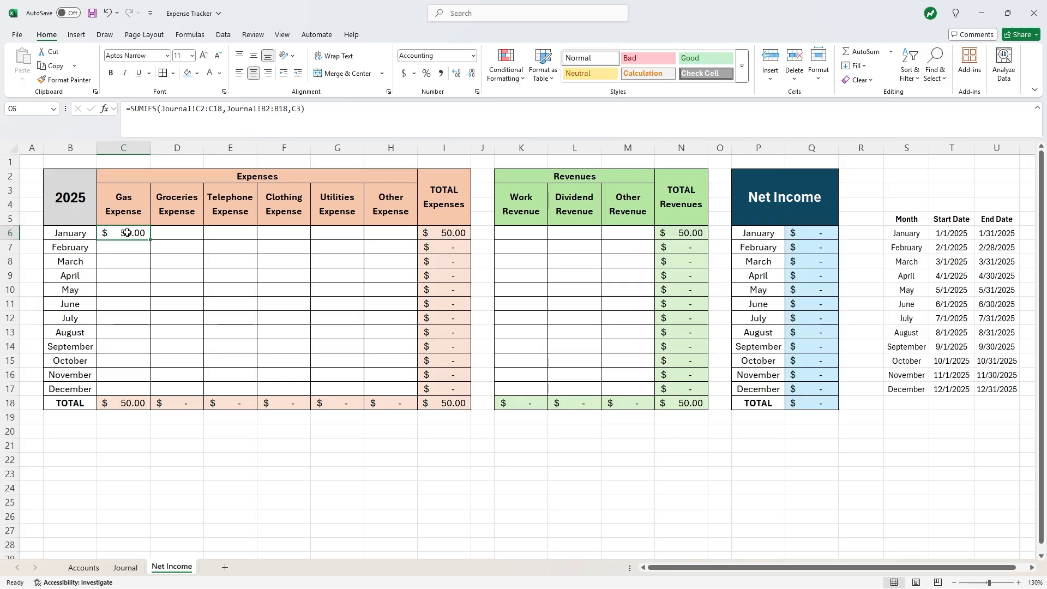
- Add a criterion to C6's SUMIFS requiring Journal dates A2:A18 to be >= T6
click(301, 109)
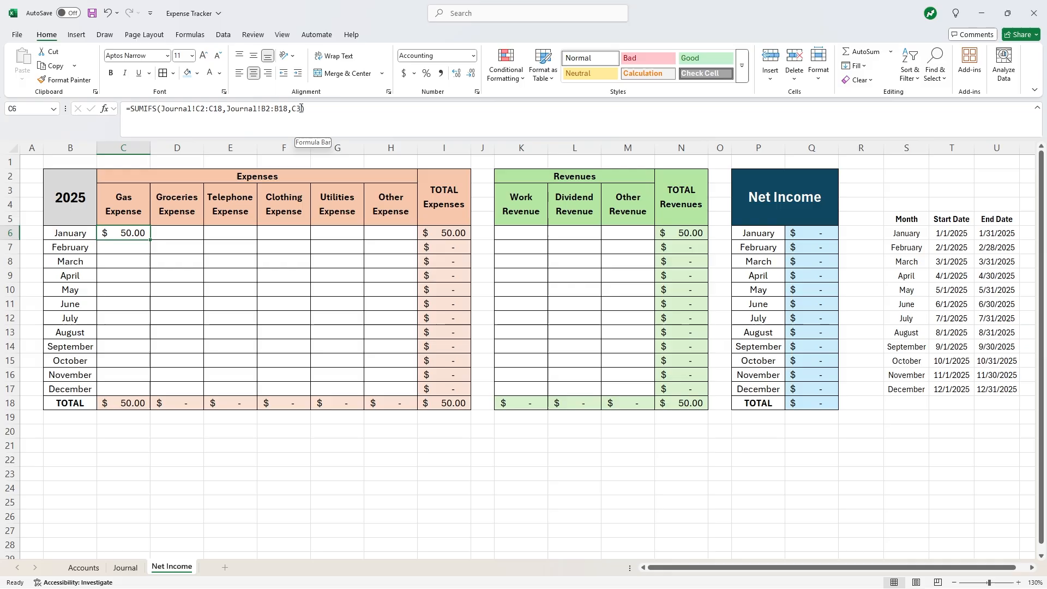
text(,)
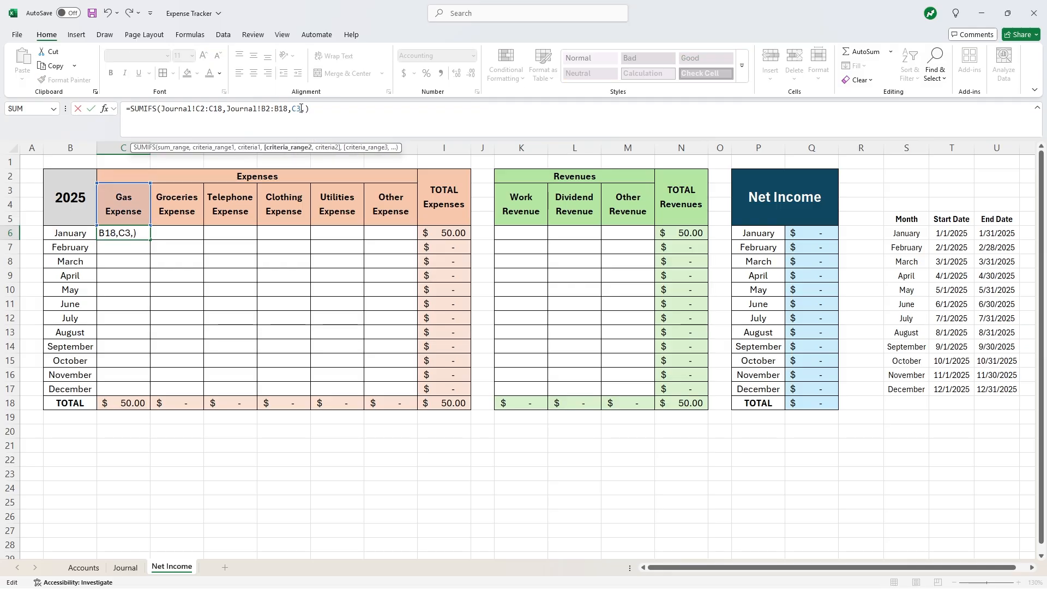
click(125, 567)
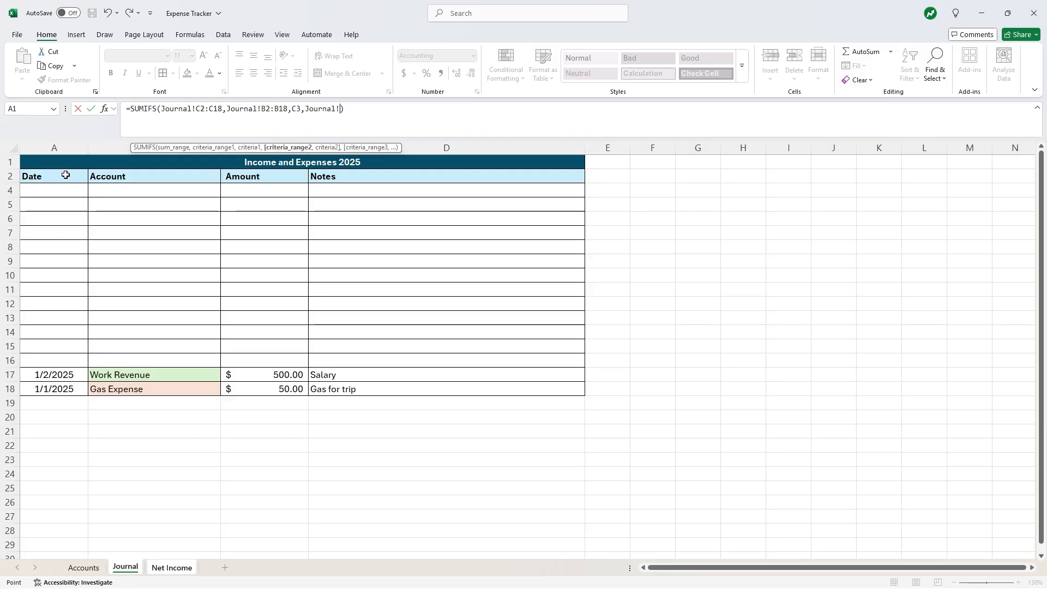
drag(66, 175, 58, 387)
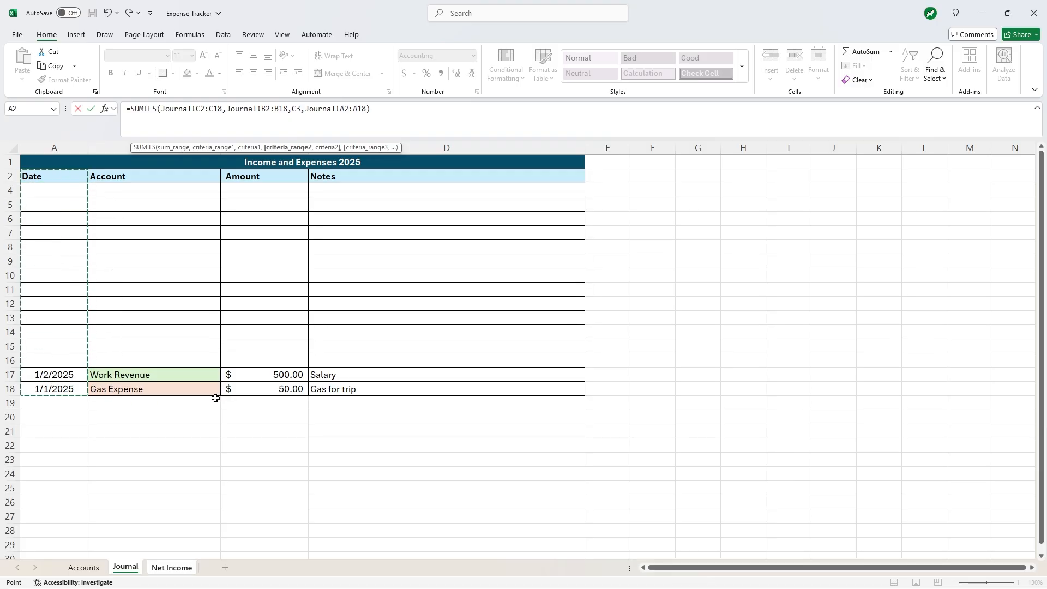
text(,)
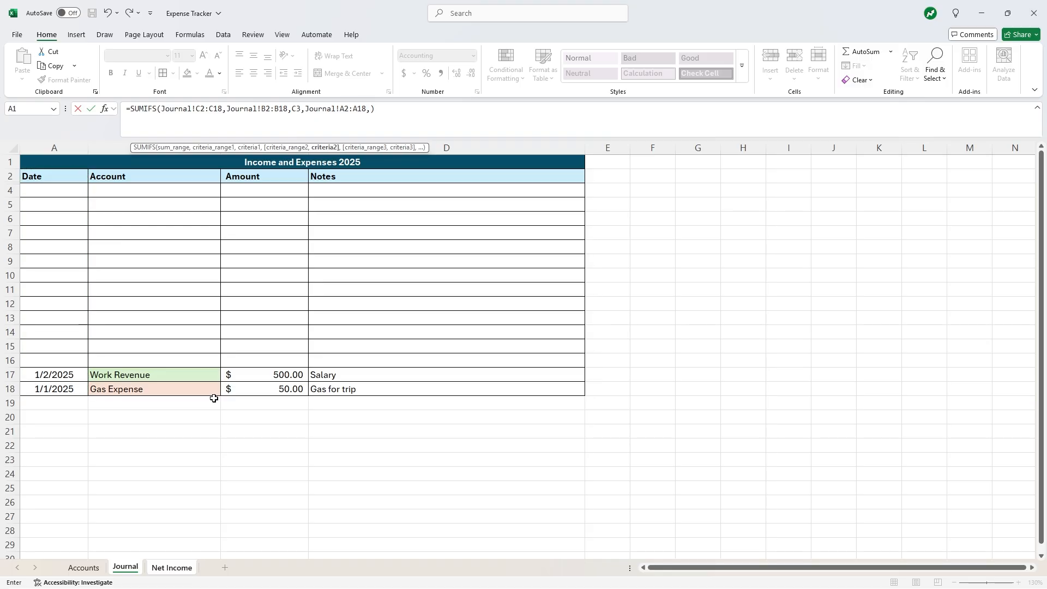
text(">="&)
click(163, 568)
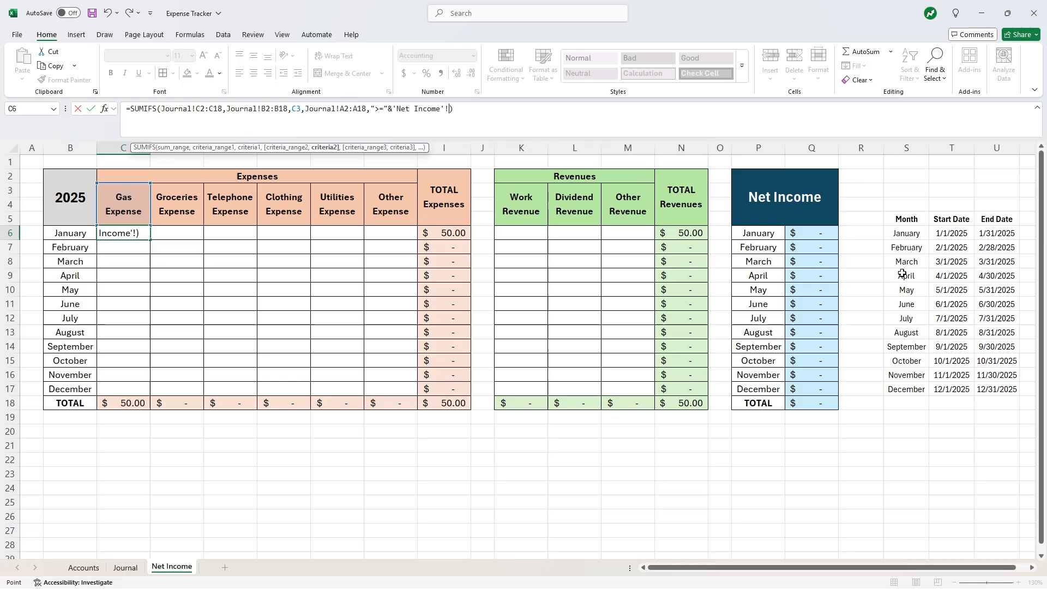
click(947, 235)
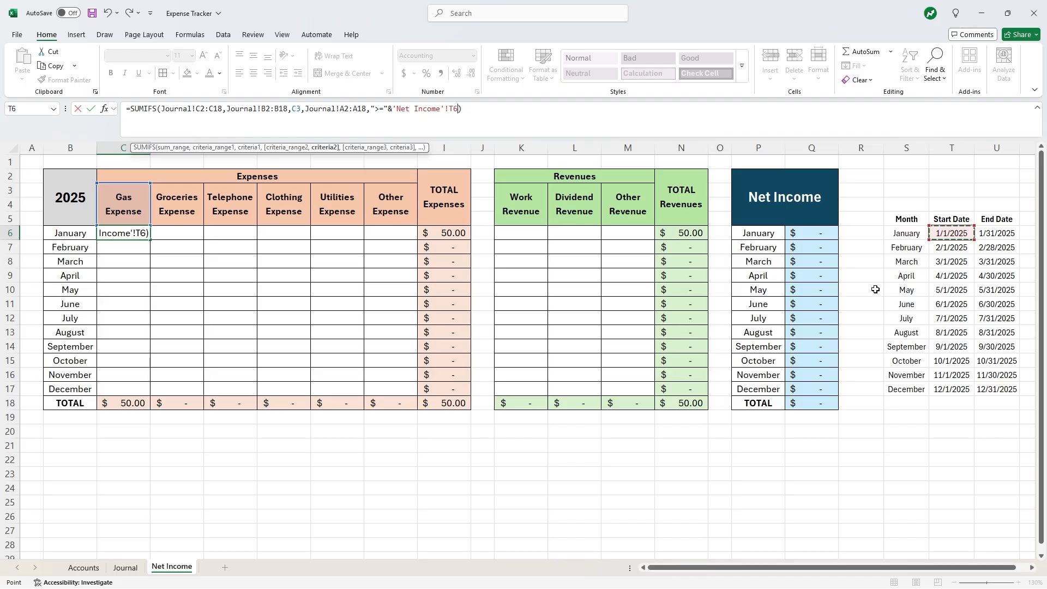
- Add a second date criterion requiring Journal dates A2:A18 to be <= U6
text(,)
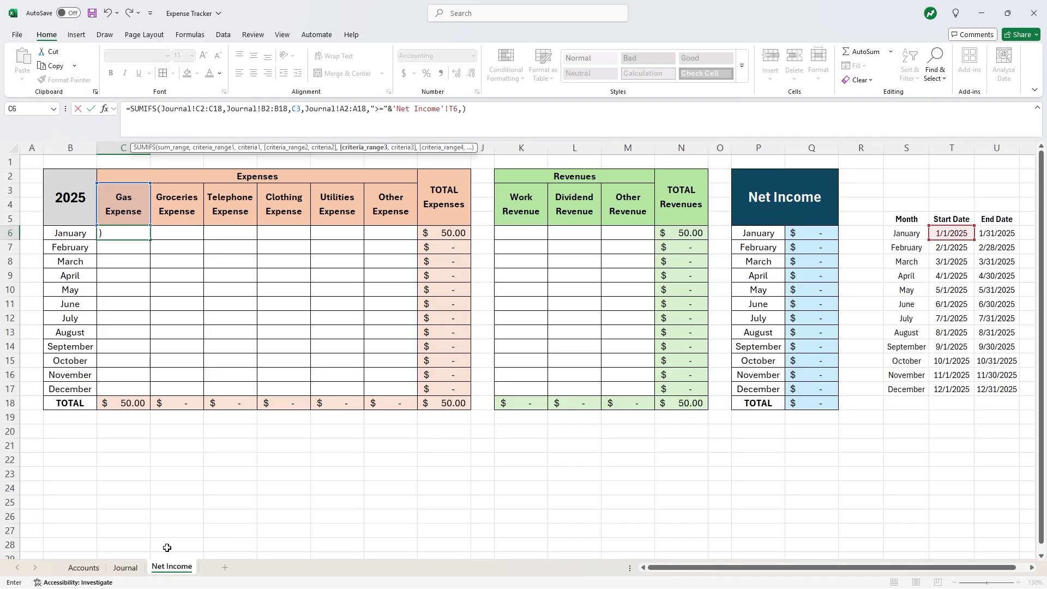
click(125, 568)
drag(57, 175, 70, 389)
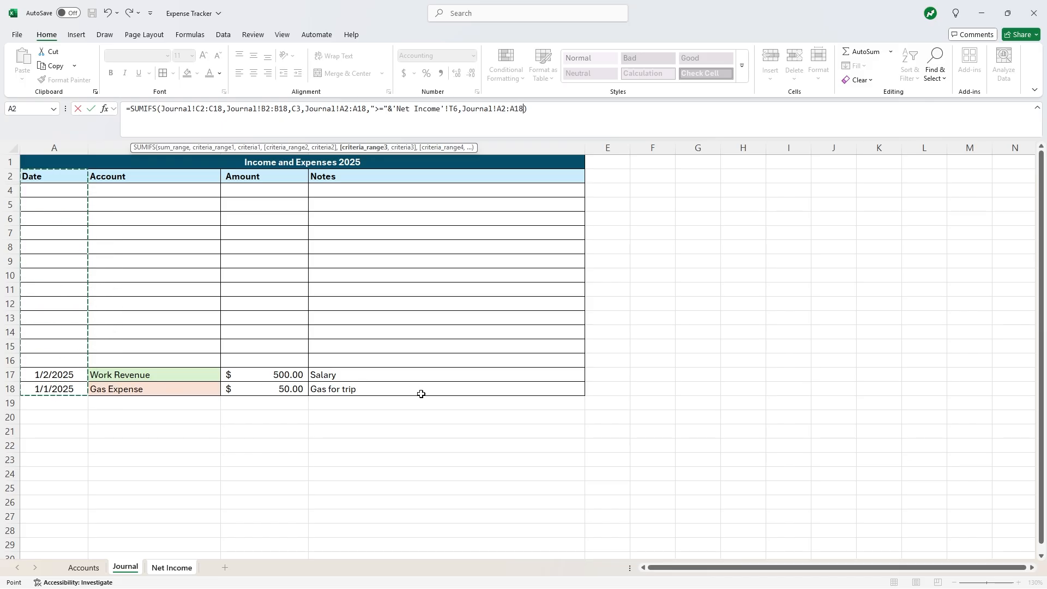
text(")
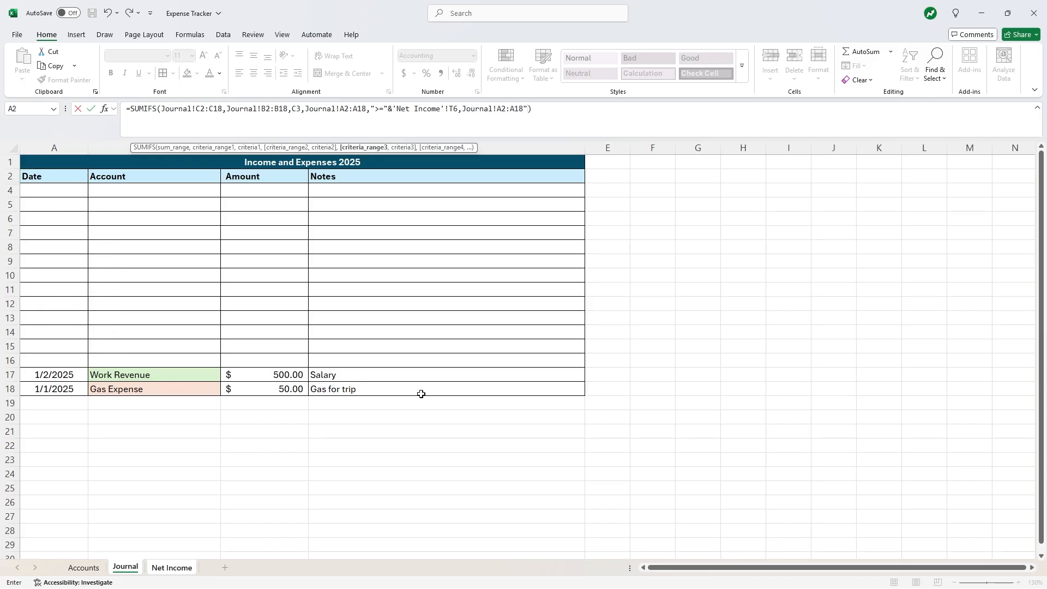
text(<=)
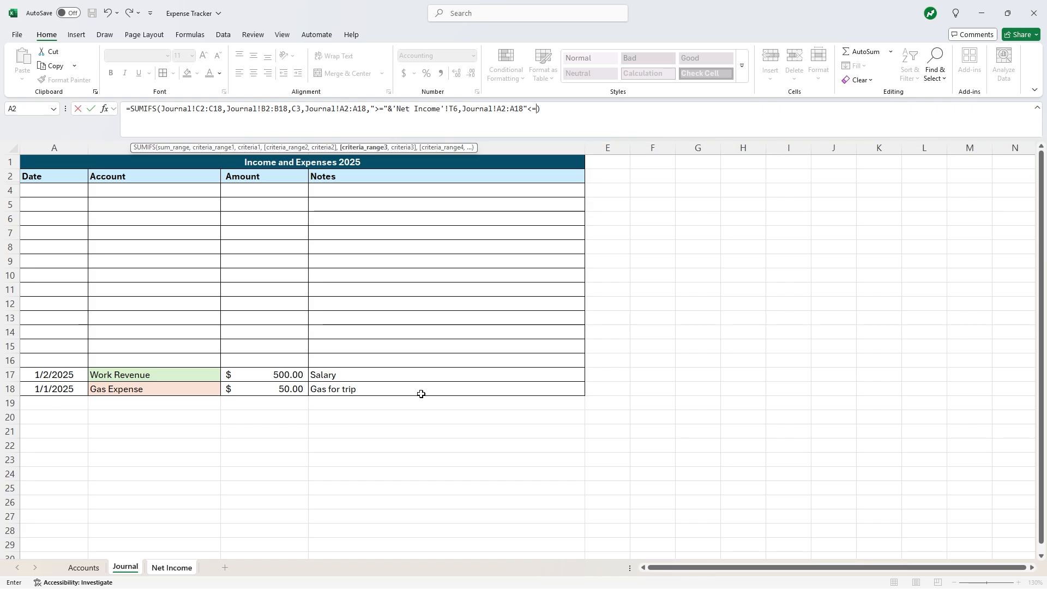
text("&)
click(171, 567)
click(997, 235)
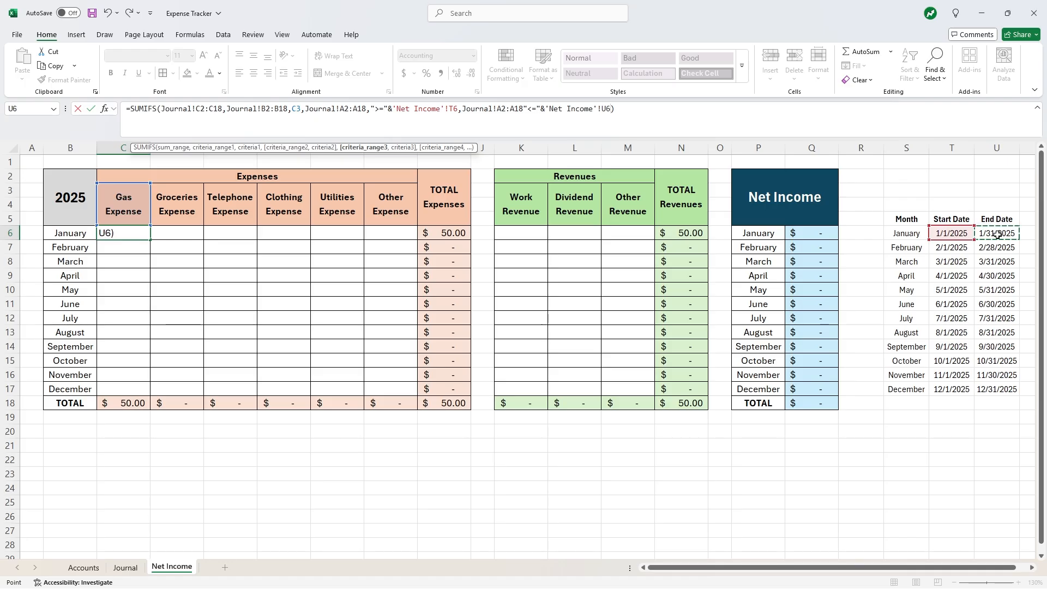
- Fix the missing comma after A18 flagged by the error and commit the formula
key(Return)
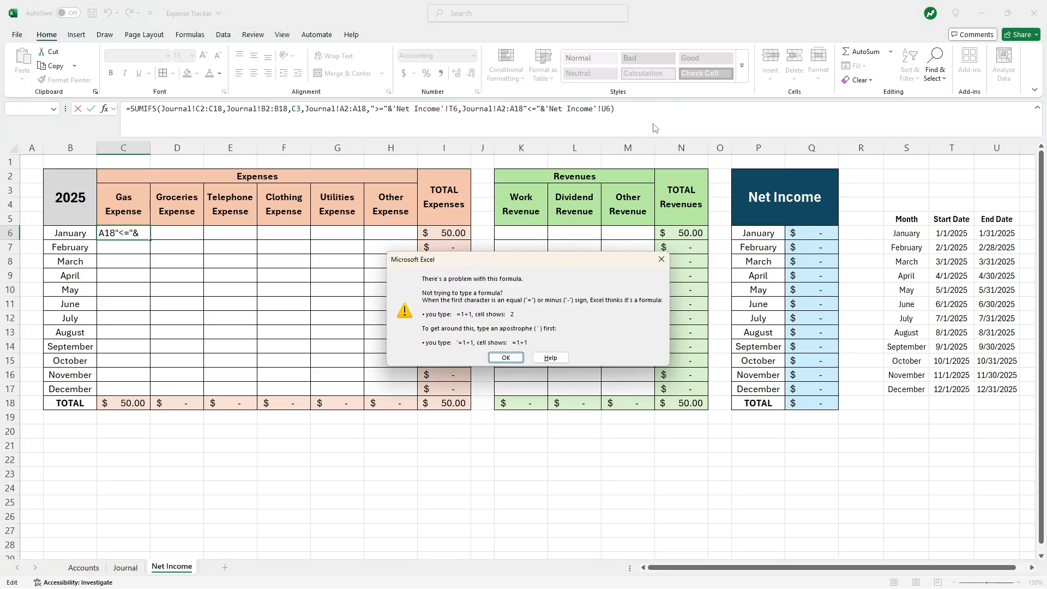
click(506, 358)
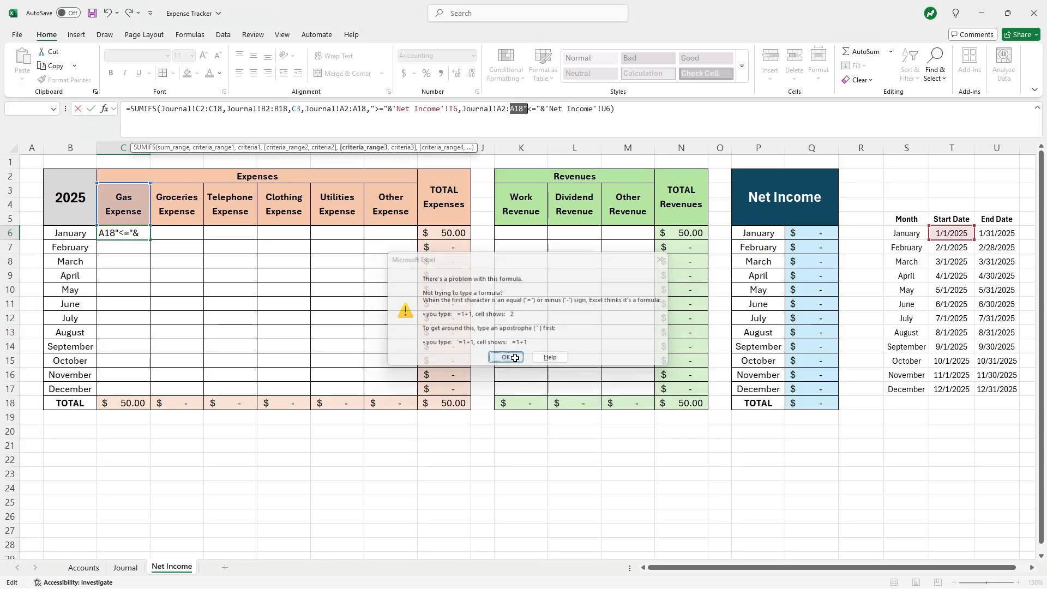
click(524, 108)
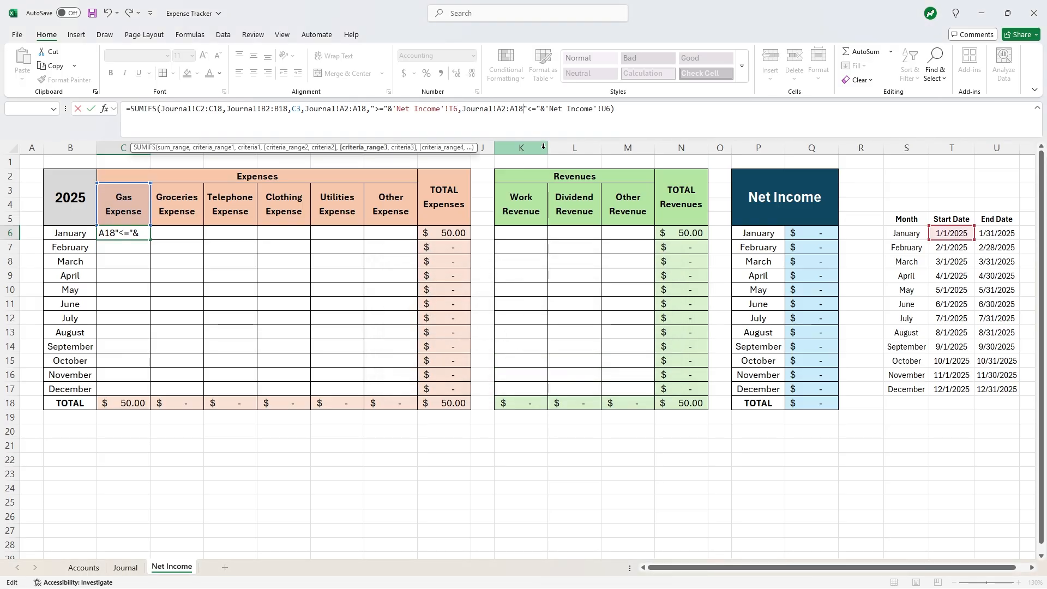
text(,)
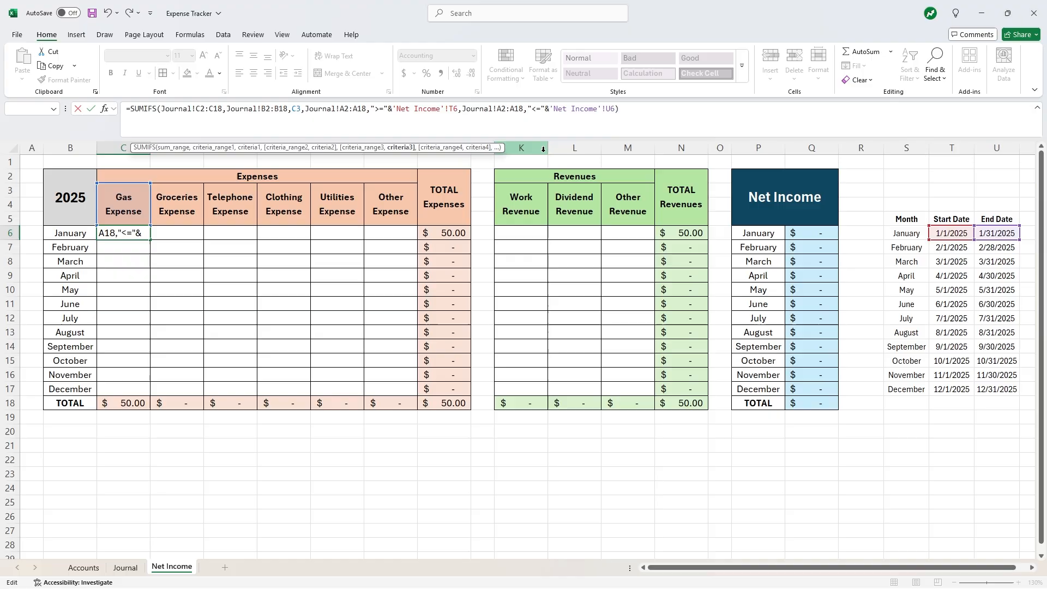
key(Return)
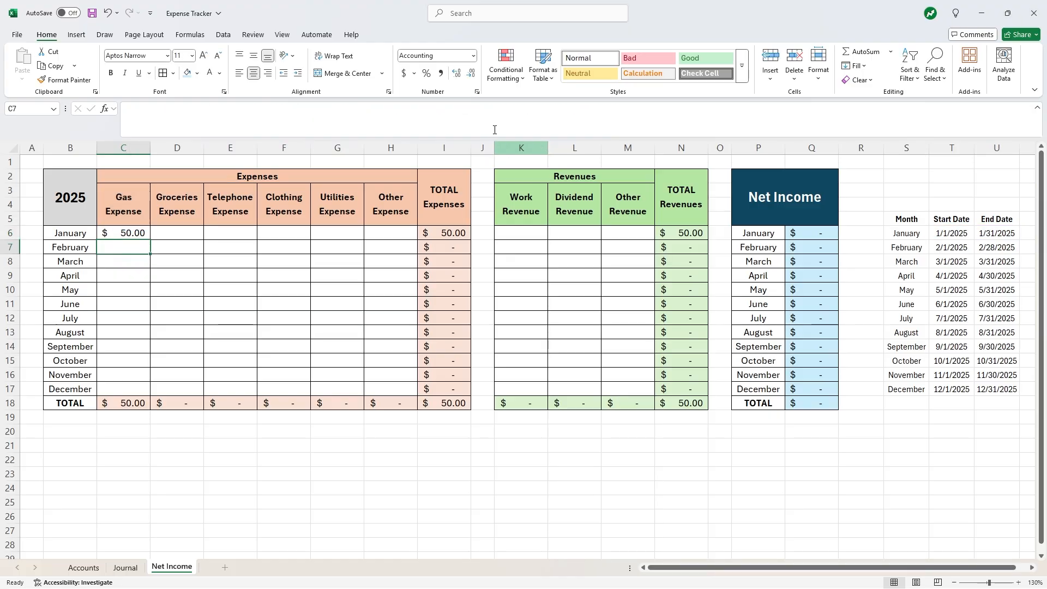
key(Up)
click(161, 108)
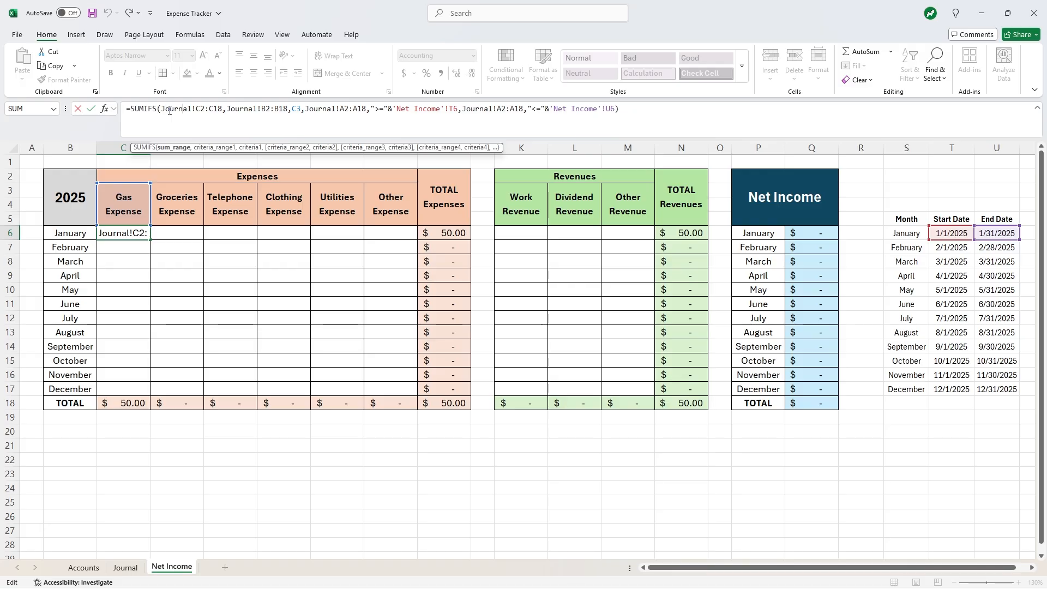
- Lock the columns of C6's sum and account ranges as $C2:$C18 and $B2:$B18
click(234, 108)
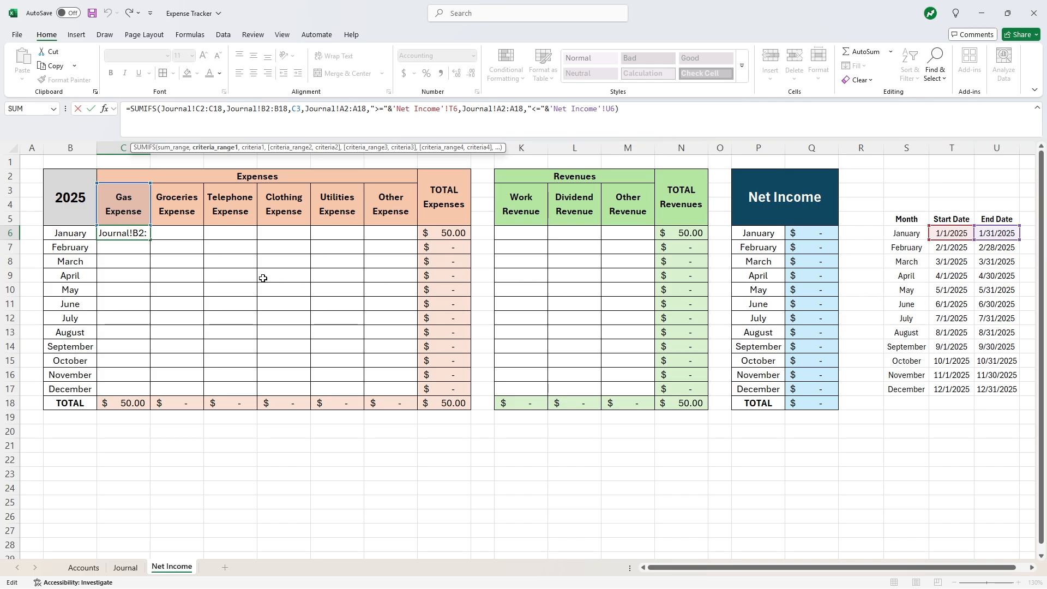
key(ctrl+Return)
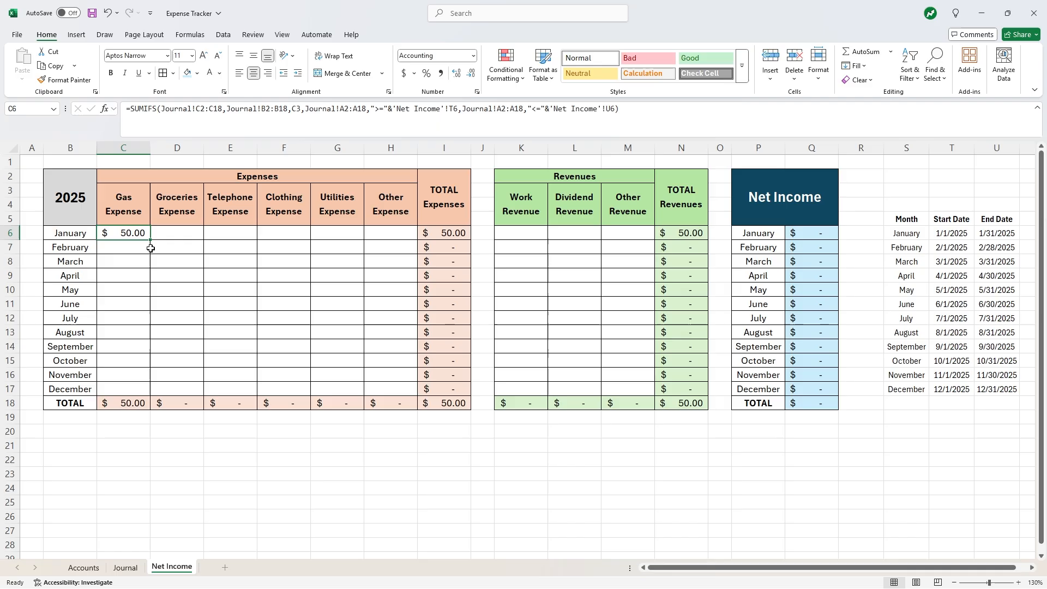
click(182, 110)
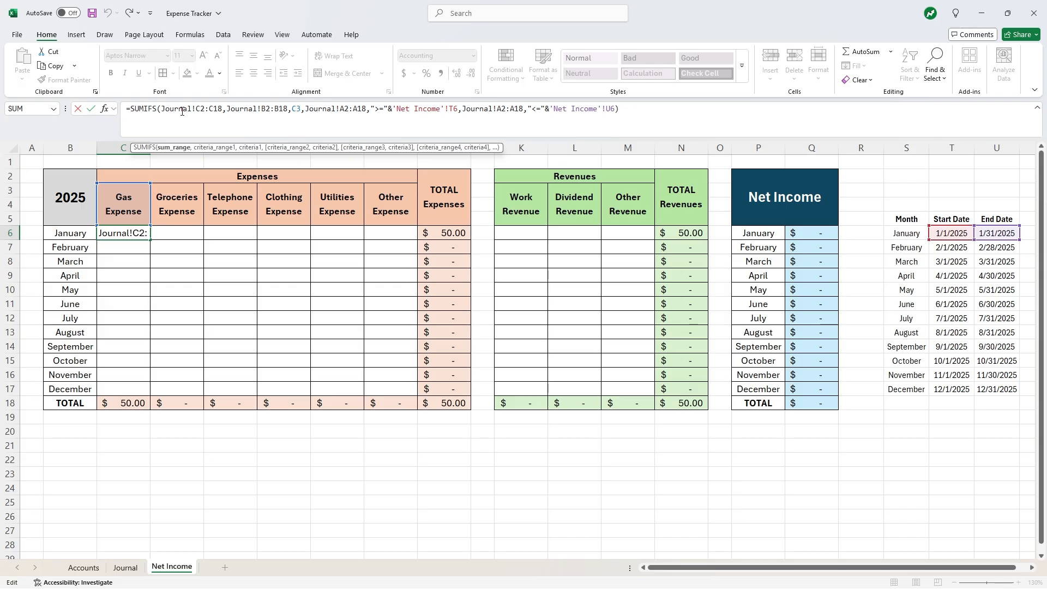
click(197, 107)
text($)
key(Right)
key(Right)
key(Right)
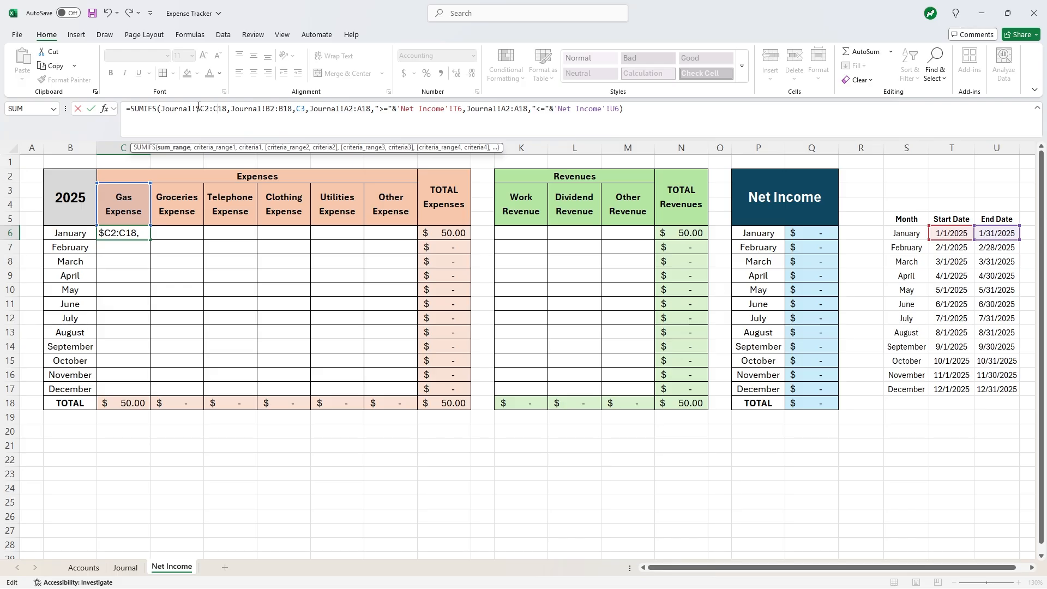
text($)
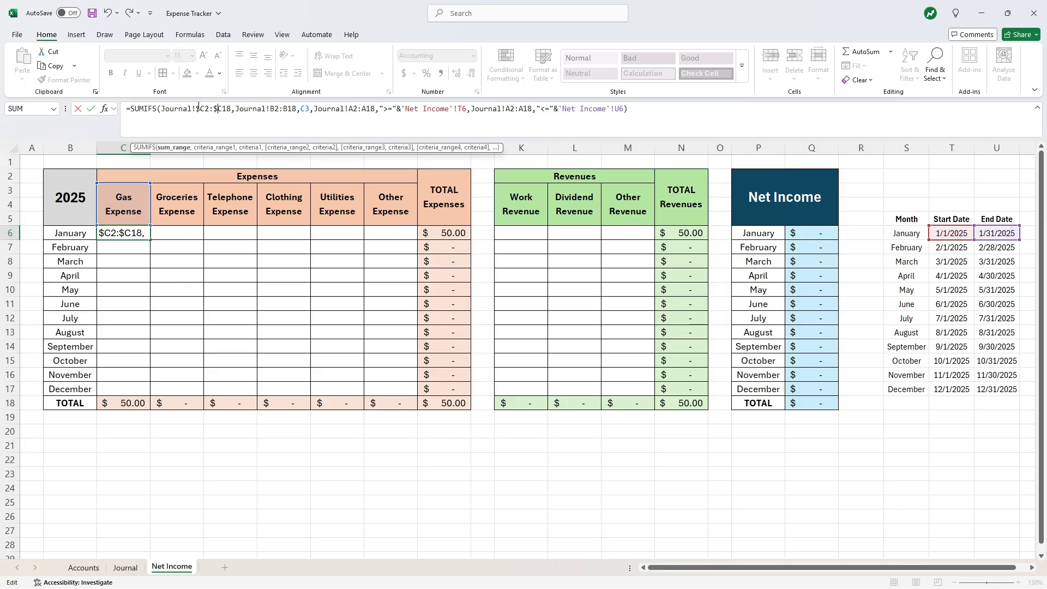
key(Right)
key(Right)
key(Right)
key(Right)
key(Right)
key(Right)
key(Right)
key(Right)
key(Right)
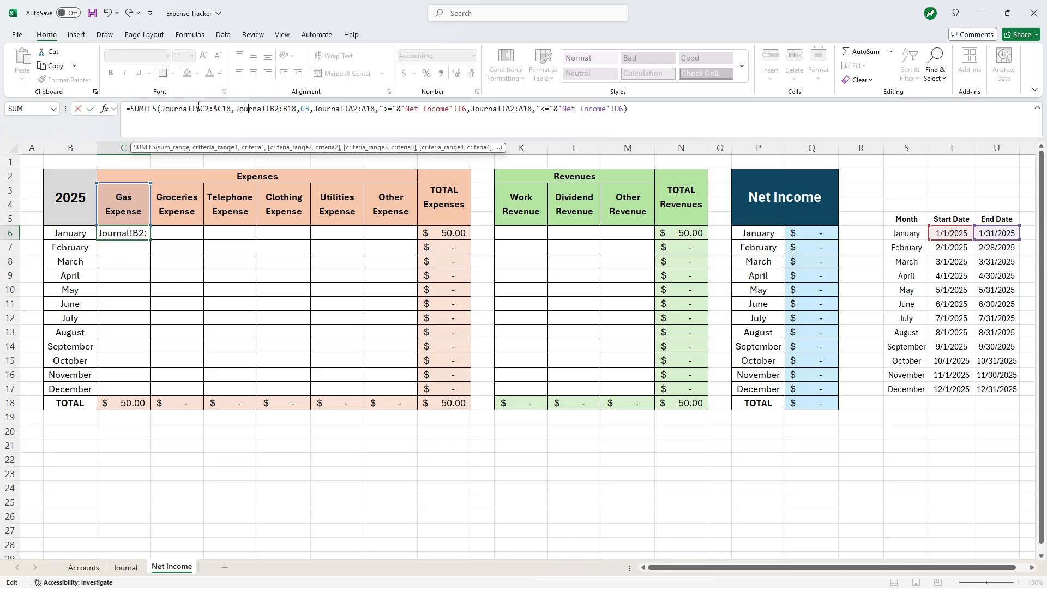
text($)
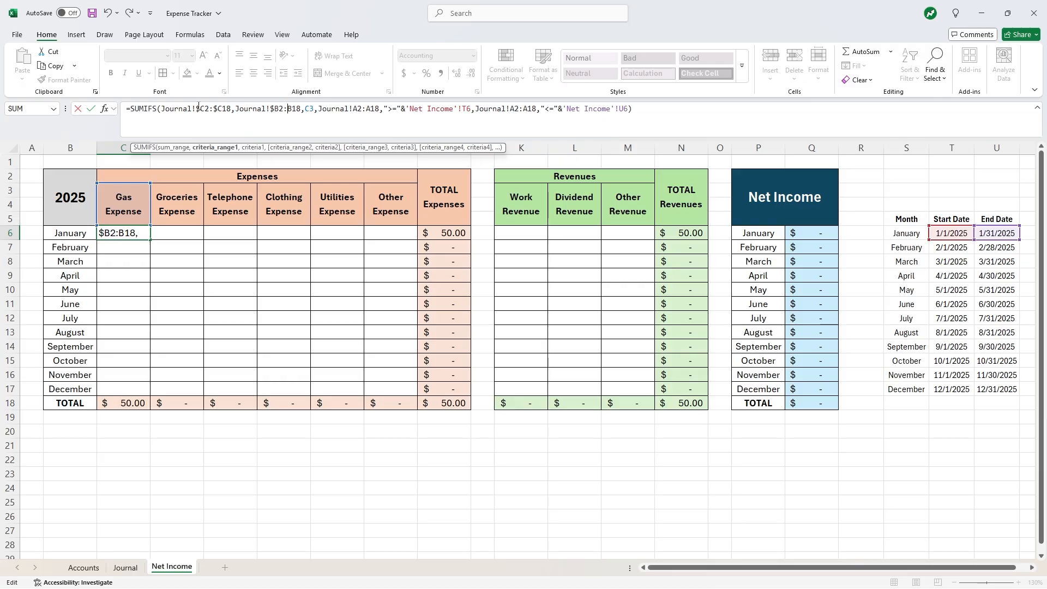
key(Right)
key(Right)
key(Right)
text($)
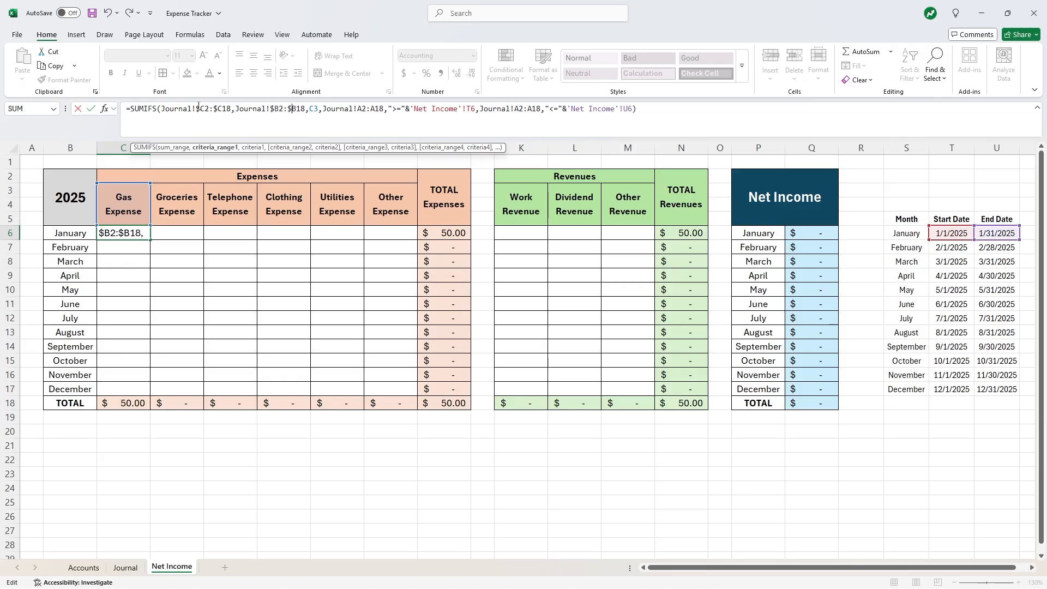
key(Right)
key(Right)
key(Right)
key(Right)
key(Right)
key(Right)
key(Right)
key(Right)
key(Right)
key(Right)
key(Right)
key(Right)
key(Right)
key(Right)
key(Right)
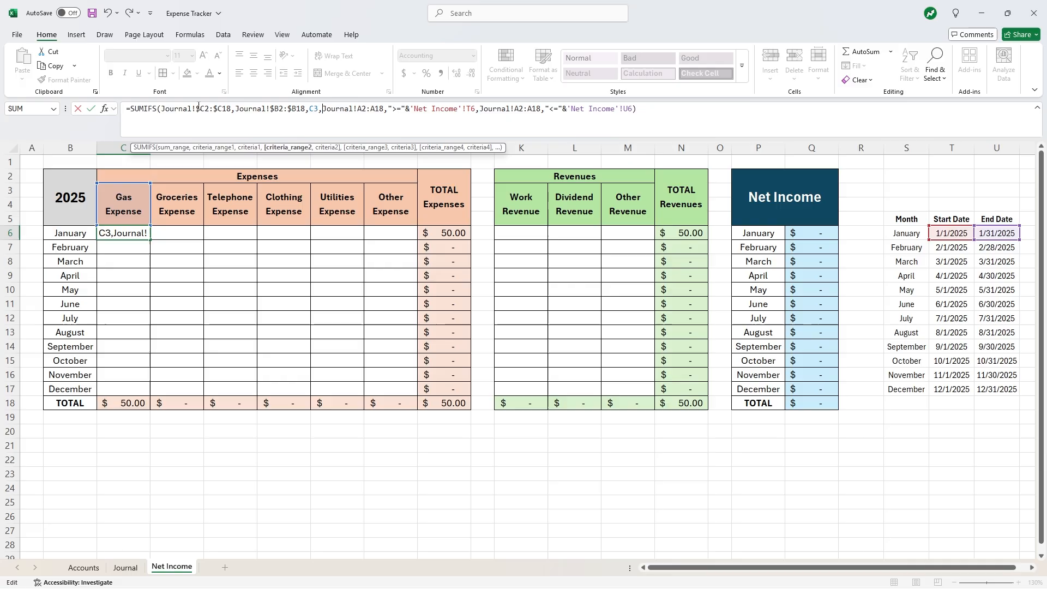
- Anchor the remaining references as C$3, $A2:$A18, $T6 and $U6 and commit the formula
key(Left)
key(Left)
key(Left)
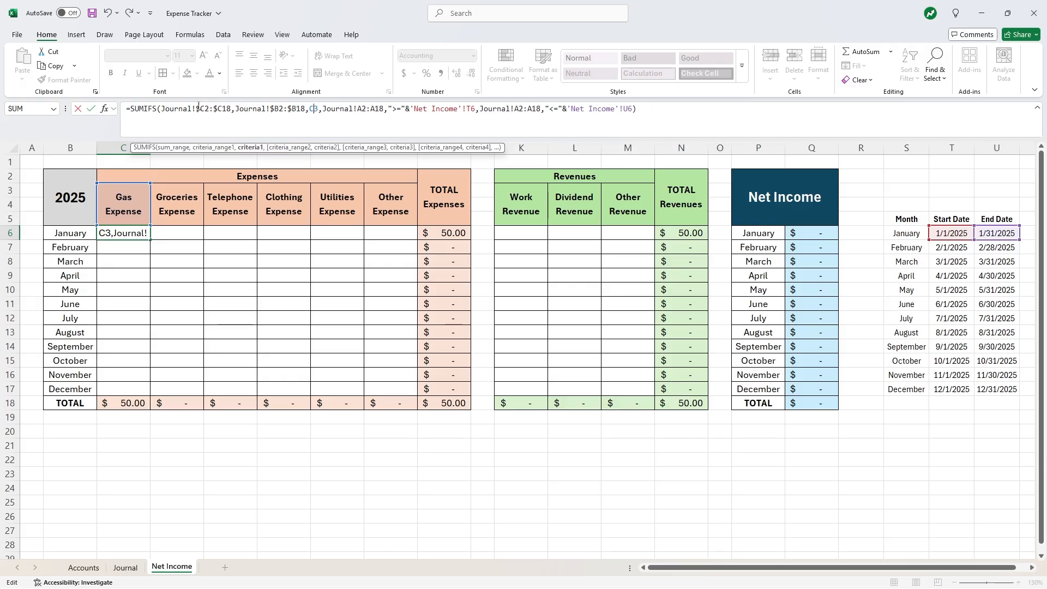
text($)
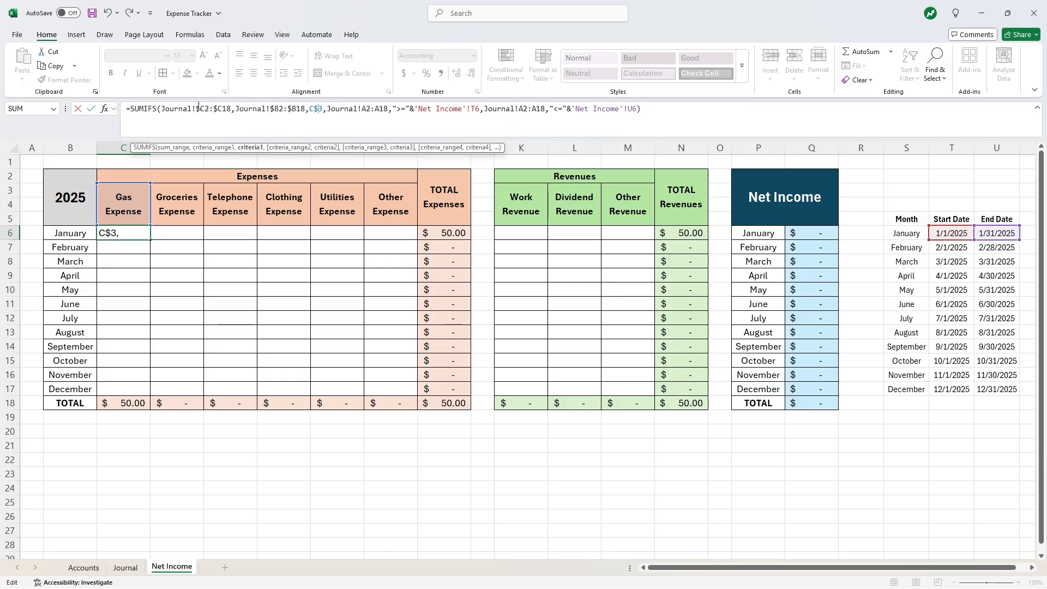
key(Right)
key(Right)
key(Right)
key(Right)
key(Right)
key(Right)
key(Right)
key(Right)
key(Right)
key(Right)
key(Right)
key(Right)
key(Right)
key(Right)
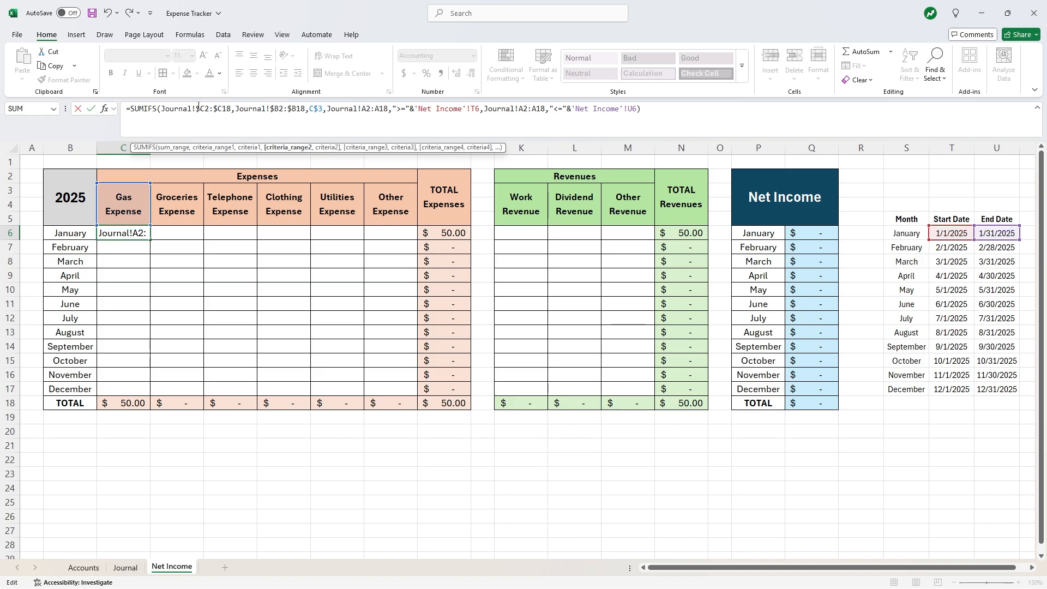
key(Left)
text($)
key(Right)
key(Right)
key(Right)
text($)
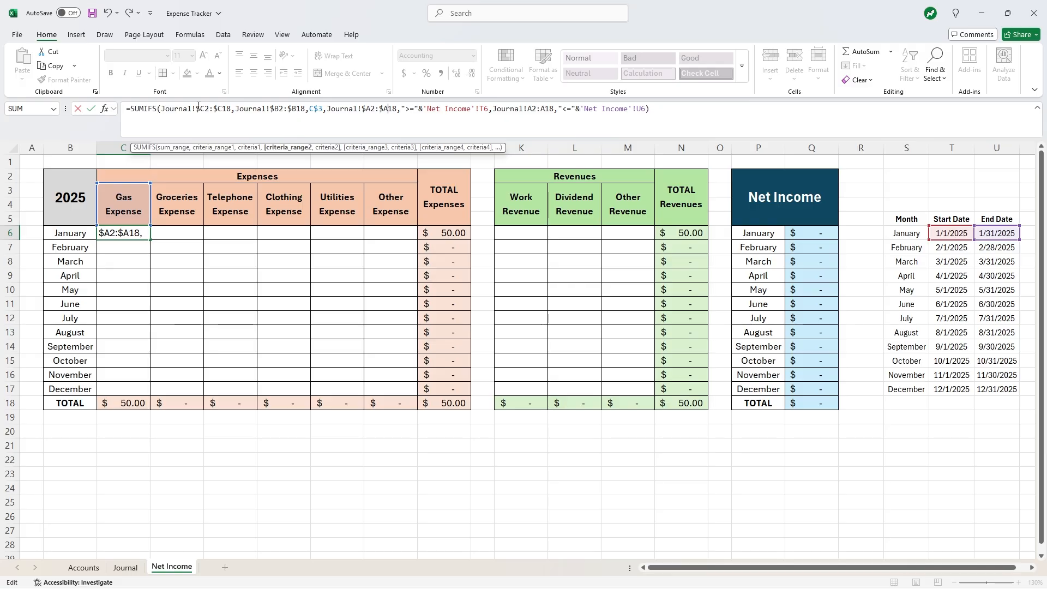
key(Right)
key(Right)
key(Right)
key(Right)
key(Right)
key(Right)
key(Right)
key(Right)
key(Right)
key(Right)
key(Right)
key(Right)
key(Right)
key(Right)
key(Right)
key(Right)
key(Right)
key(Right)
key(Right)
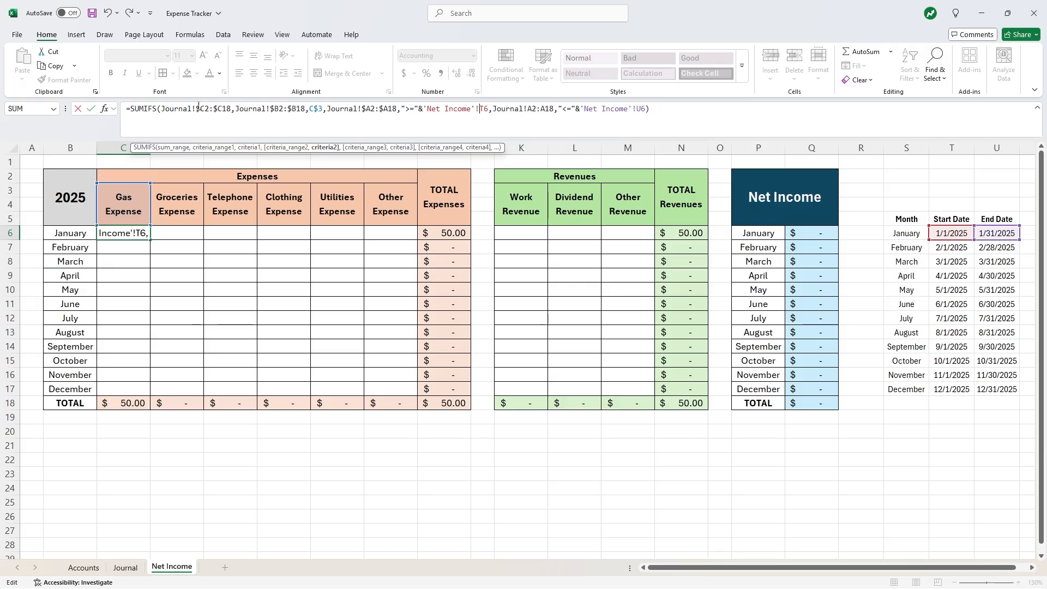
text($)
key(Right)
key(Right)
key(Right)
key(Right)
key(Right)
key(Right)
key(Right)
key(Right)
key(Right)
key(Right)
key(Right)
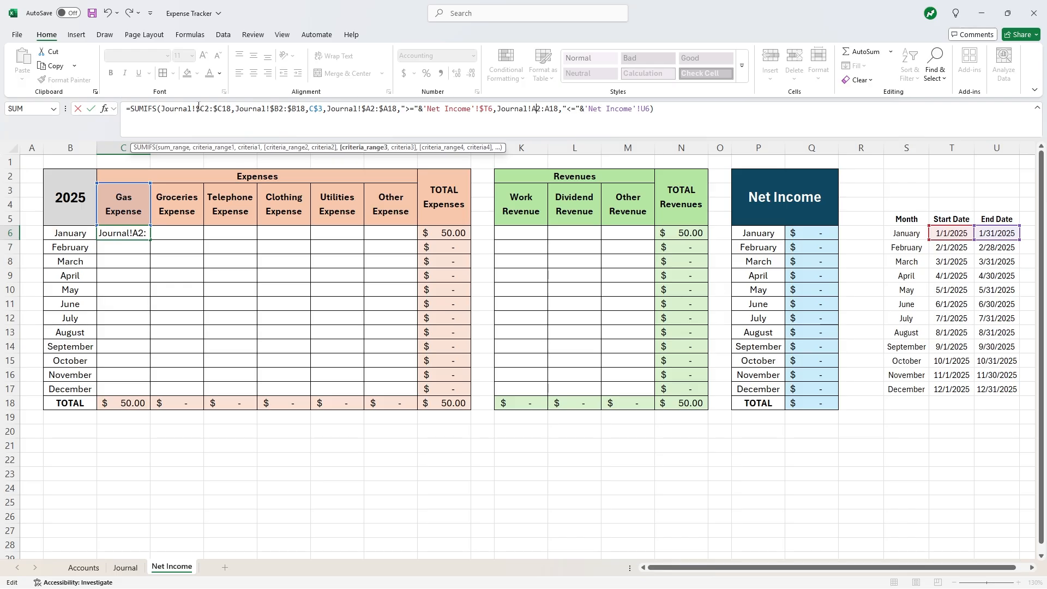
text($C2:)
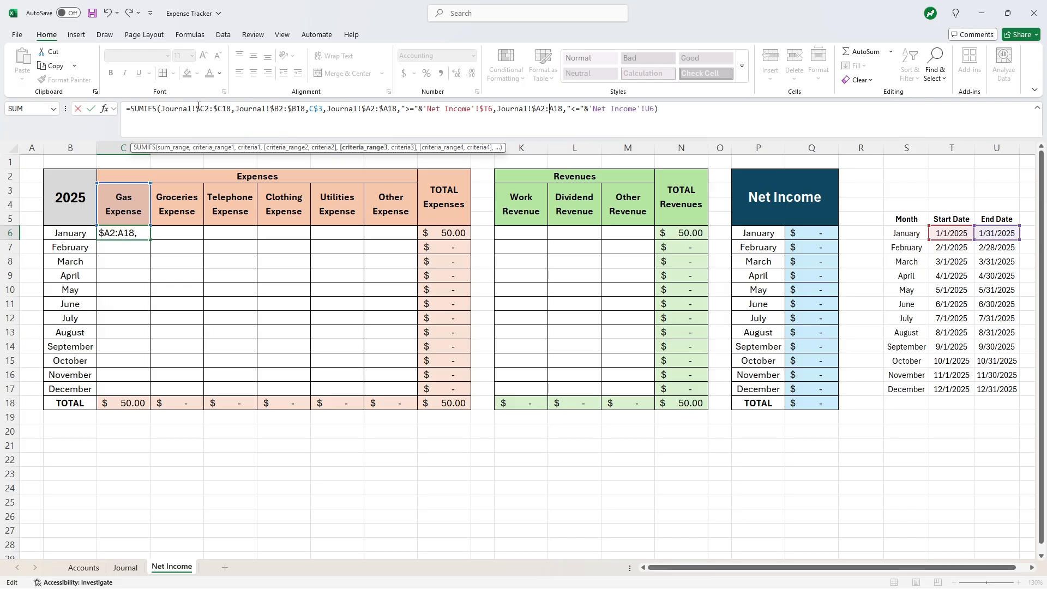
text($)
key(Right)
key(Right)
key(Right)
key(Right)
key(Right)
key(Right)
key(Right)
key(Right)
key(Right)
key(Right)
key(Right)
key(Right)
key(Right)
key(Right)
key(Right)
key(Right)
key(Right)
key(Right)
key(Right)
key(Right)
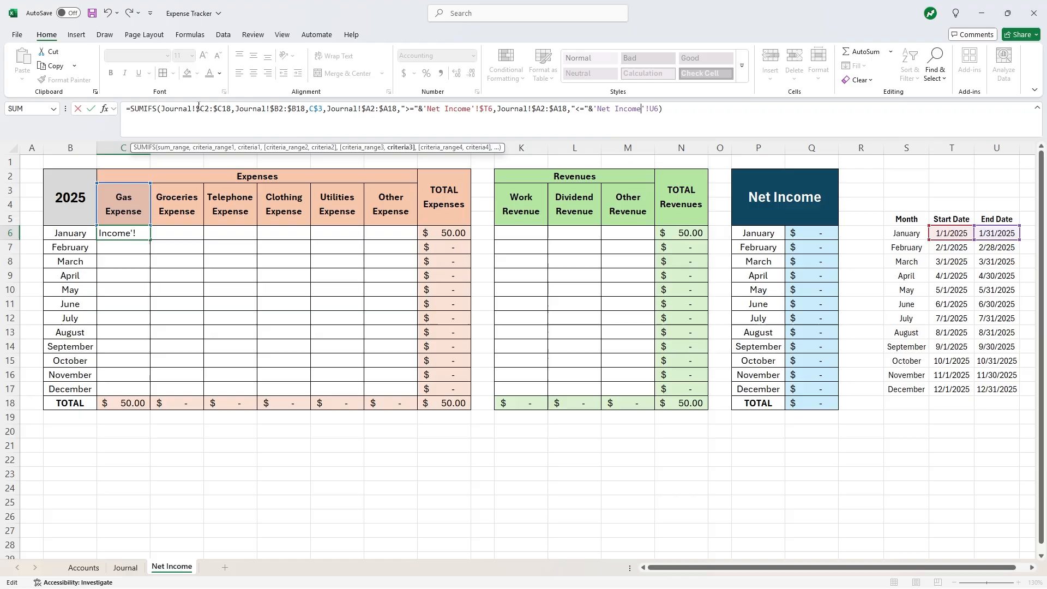
text($)
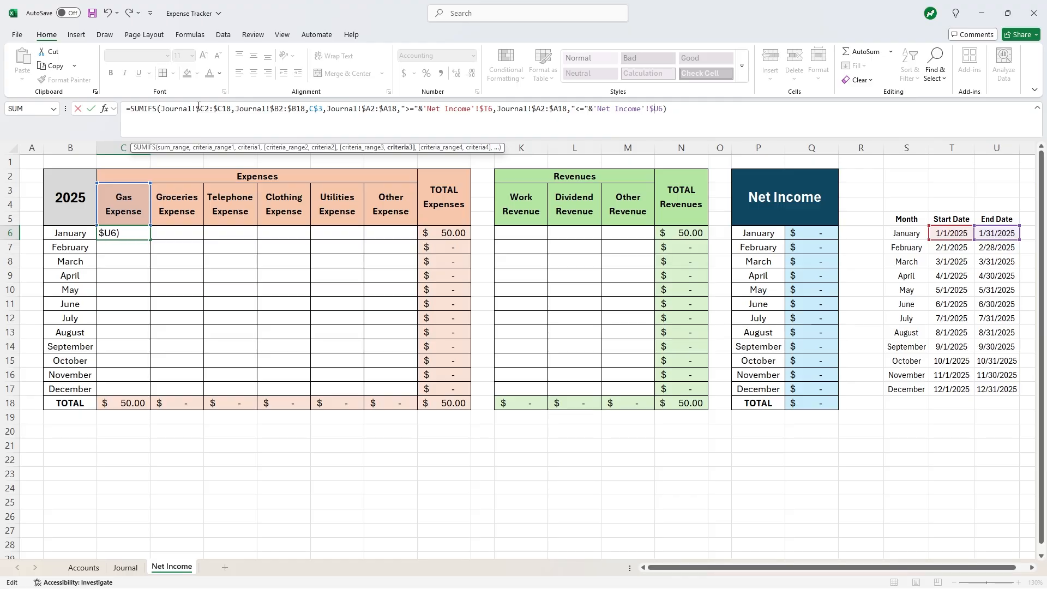
key(Return)
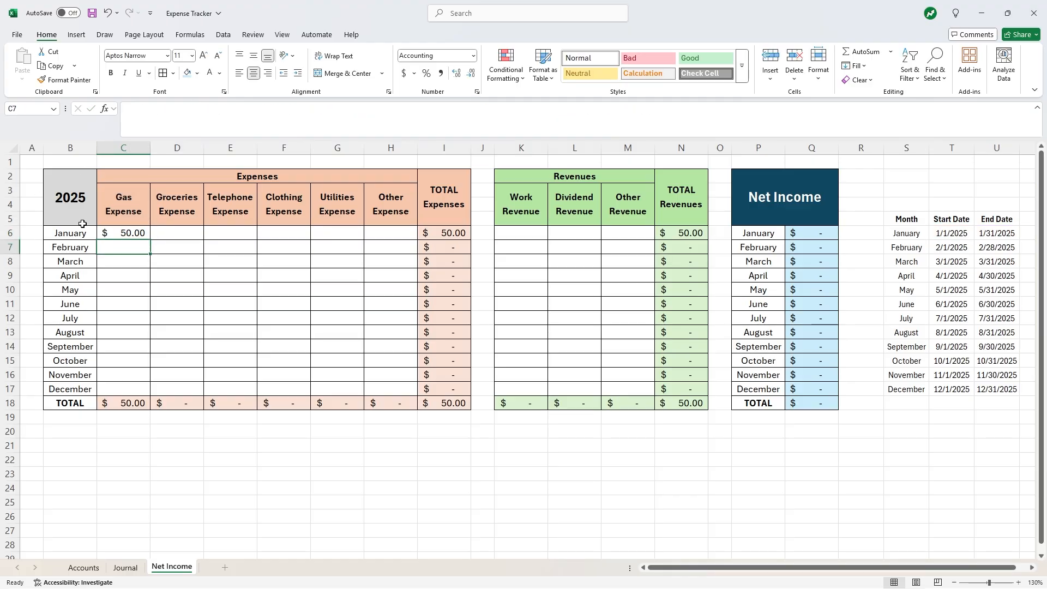
- Fill C6's SUMIFS formula across to H6 and down through row 17 of Expenses
click(139, 233)
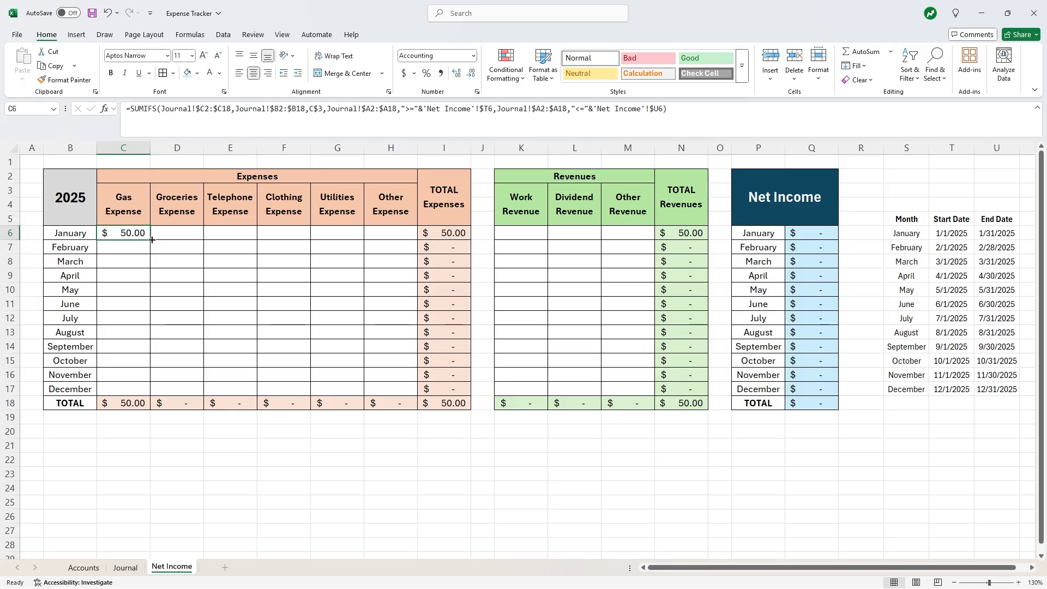
drag(150, 240, 406, 231)
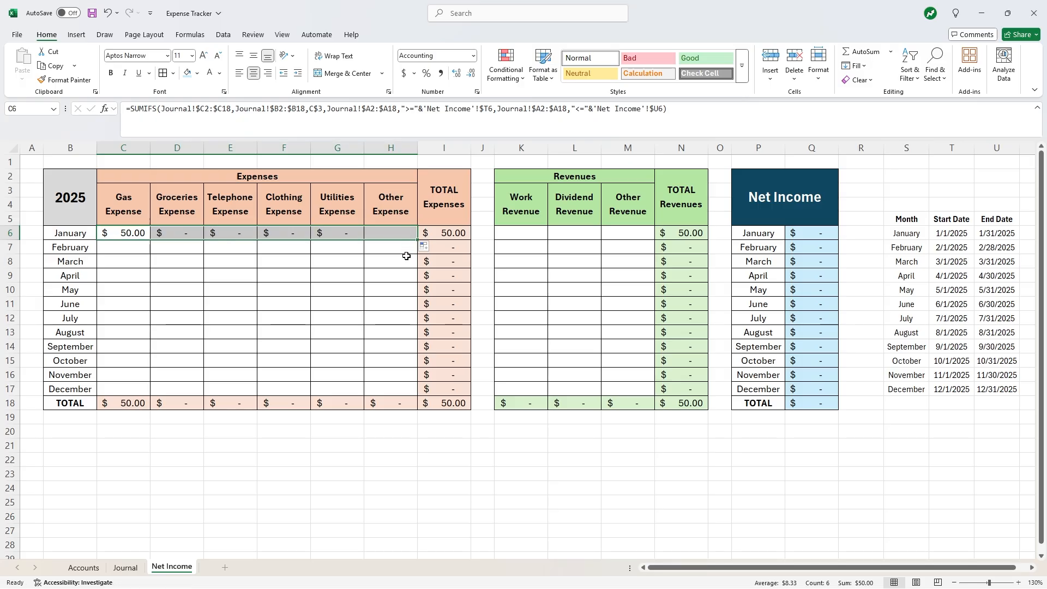
click(386, 288)
drag(123, 233, 410, 391)
click(309, 332)
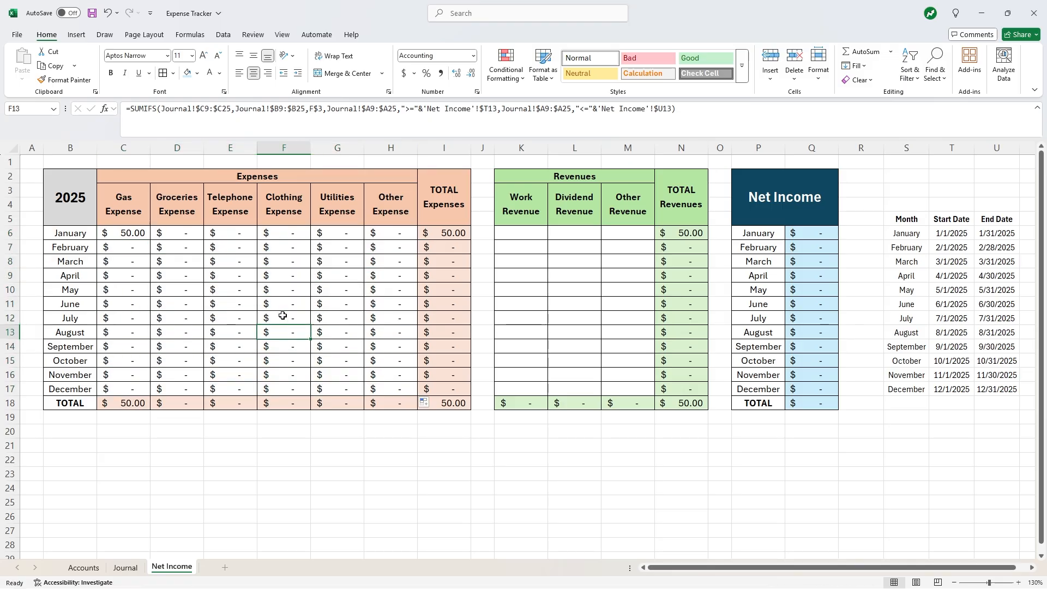
- Copy C6's formula into the Revenues cells K6:M17
click(131, 234)
key(ctrl+c)
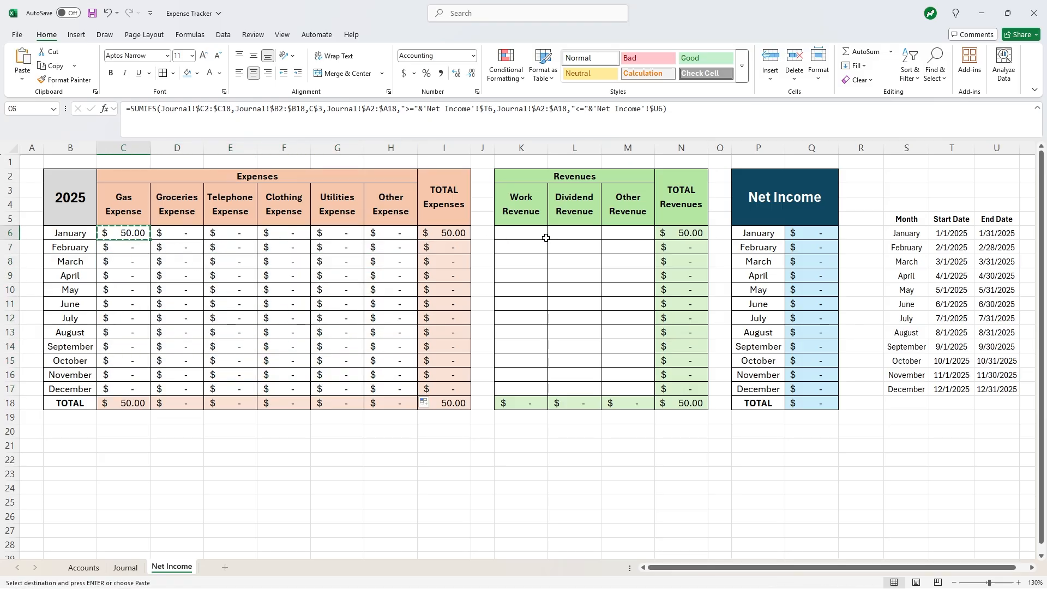
drag(544, 236, 631, 391)
key(ctrl+v)
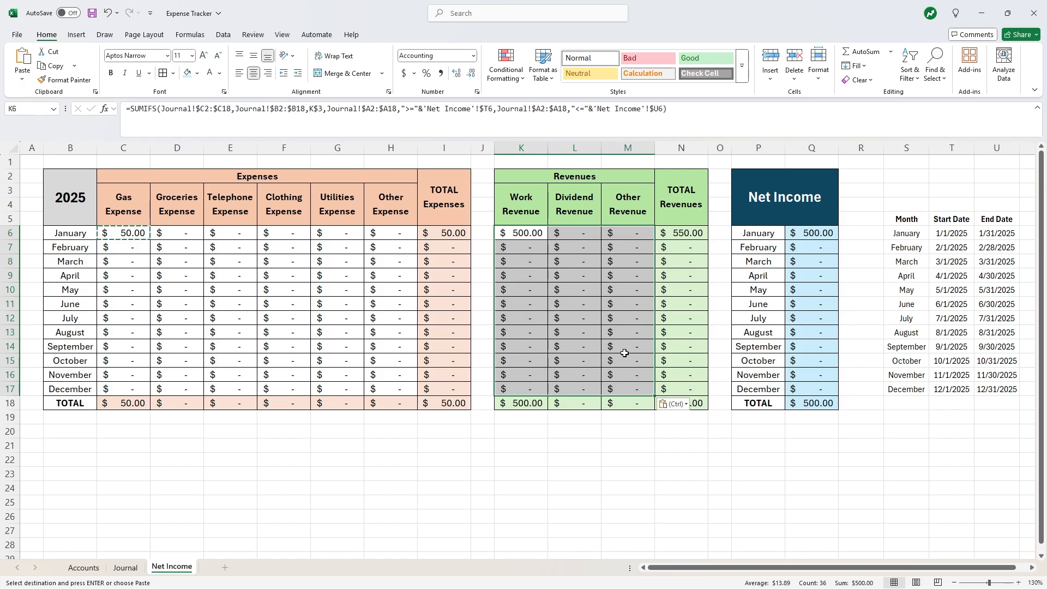
click(575, 289)
click(522, 234)
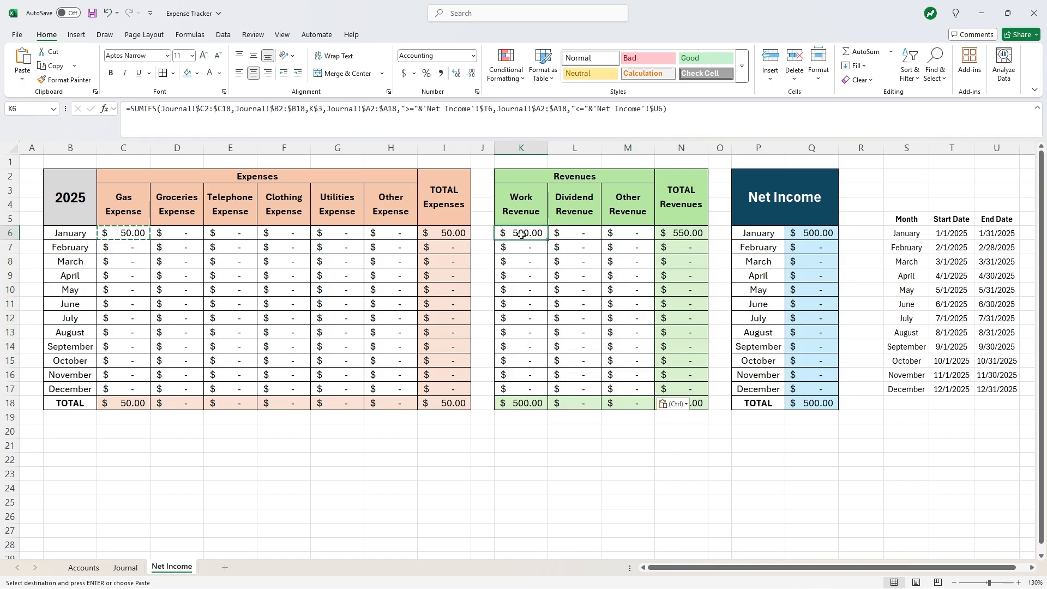
key(Escape)
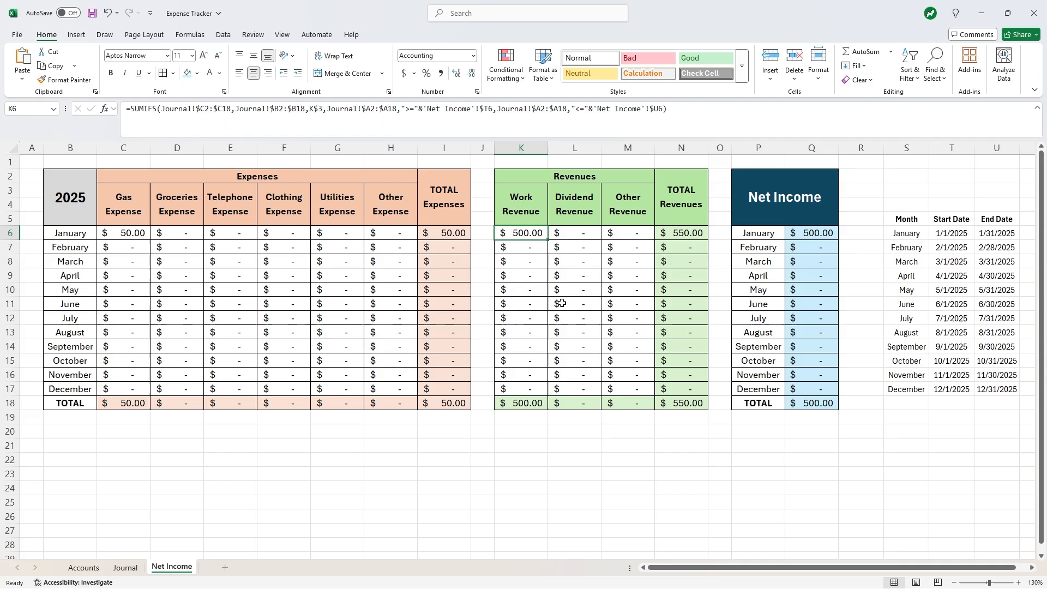
click(562, 472)
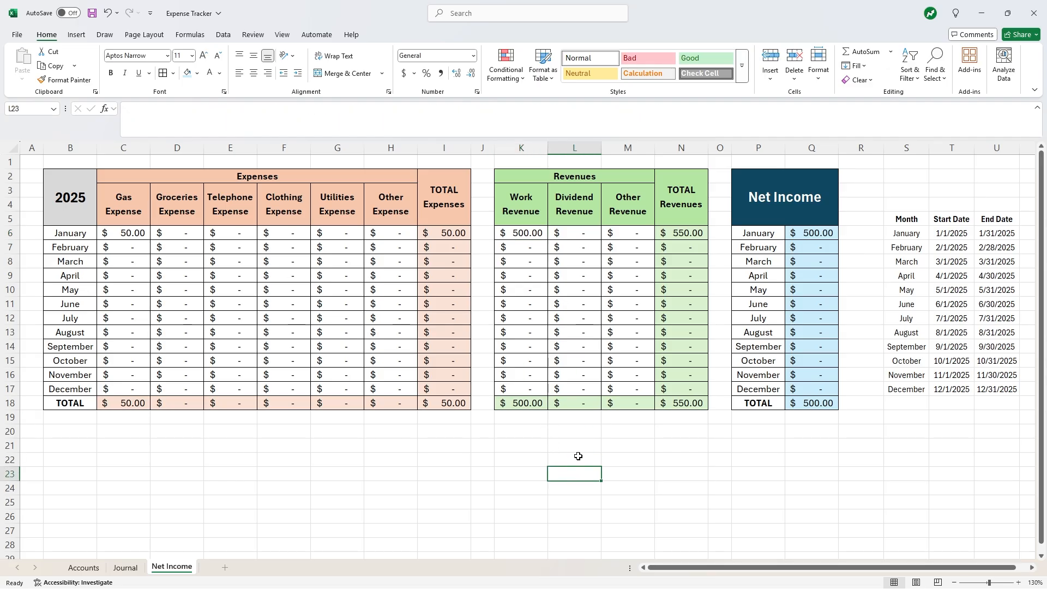
- Add a Journal entry in row 16: 7/12, Clothing Expense, 35, note Shirt
click(126, 567)
click(96, 493)
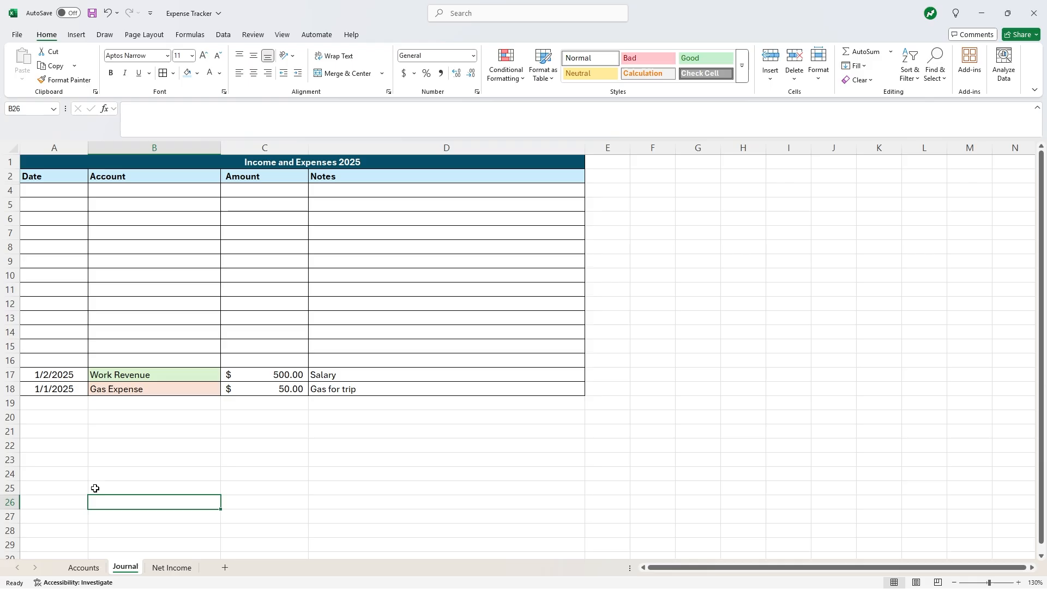
click(52, 362)
text(7)
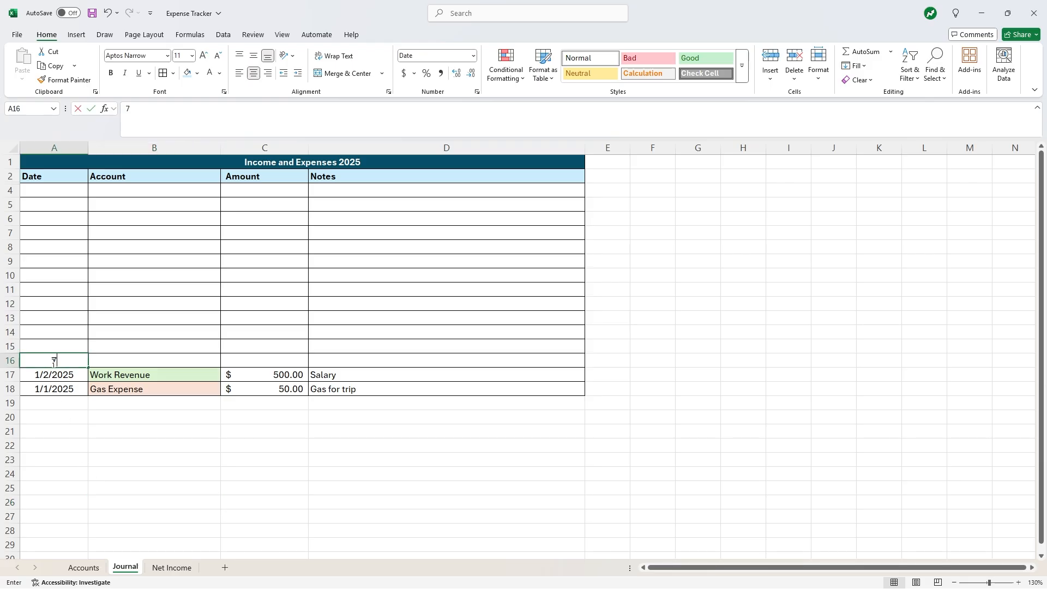
text(/12)
key(Tab)
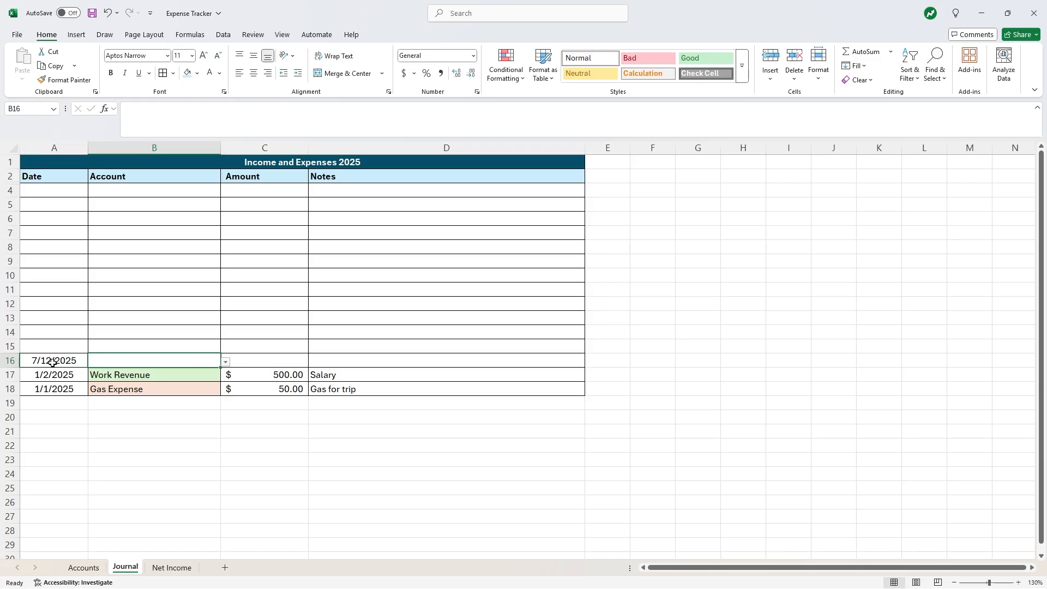
text(C)
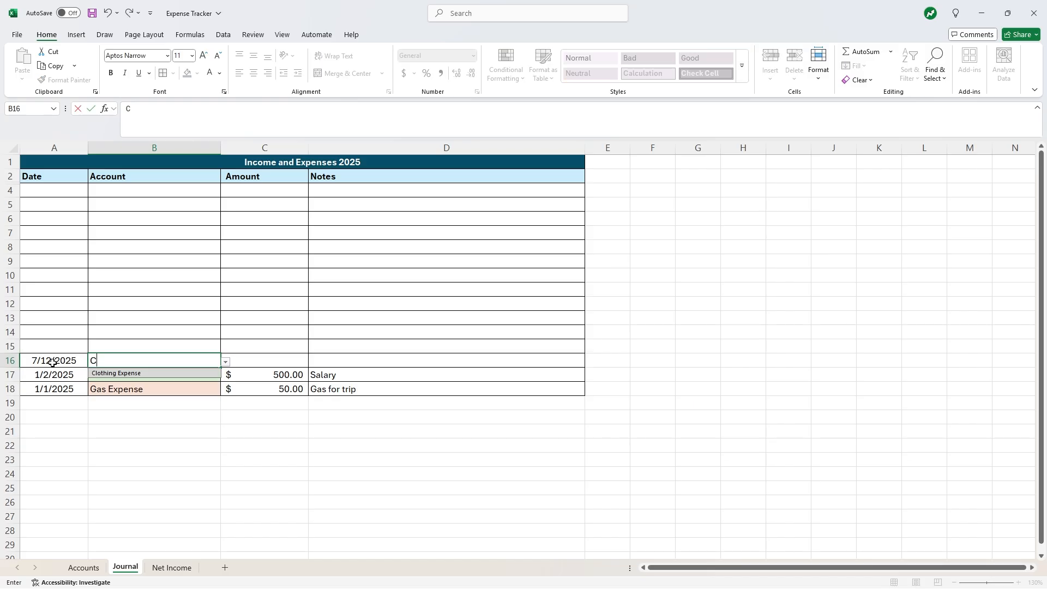
text(lo)
key(Return)
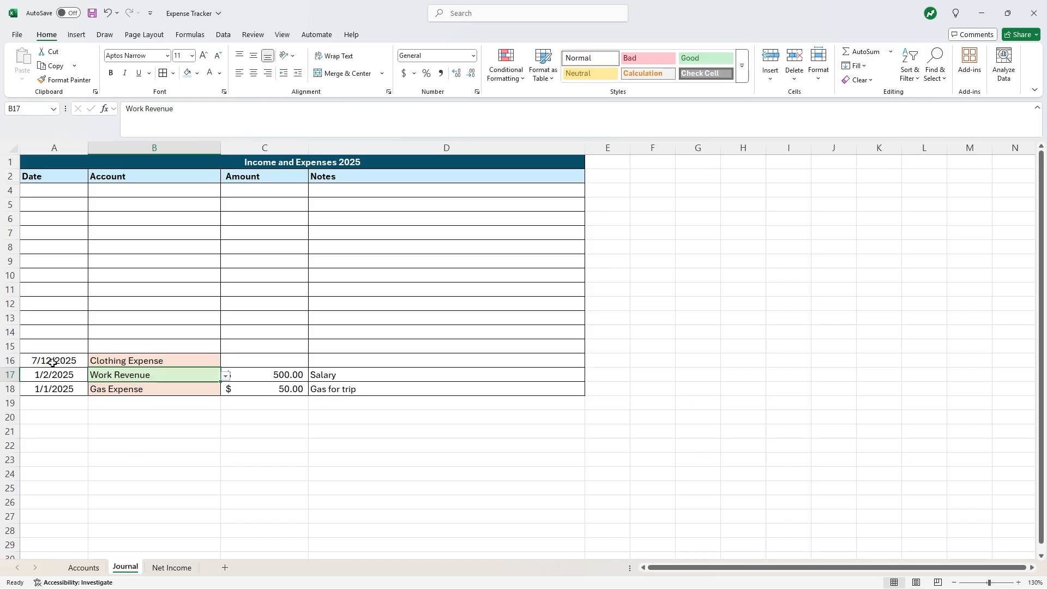
key(Right)
key(Up)
text(35)
key(Tab)
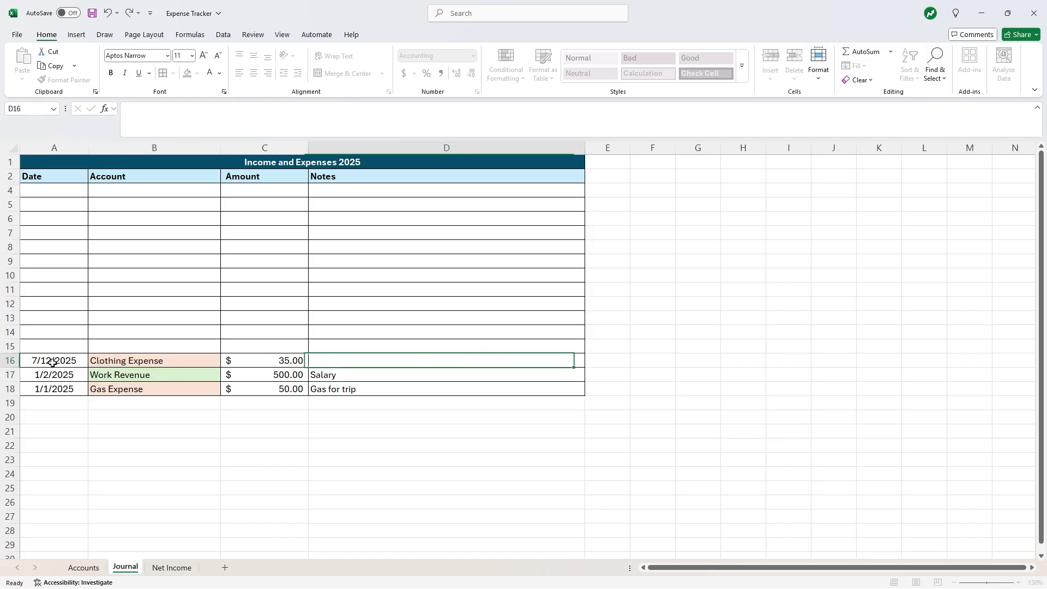
text(Shirt)
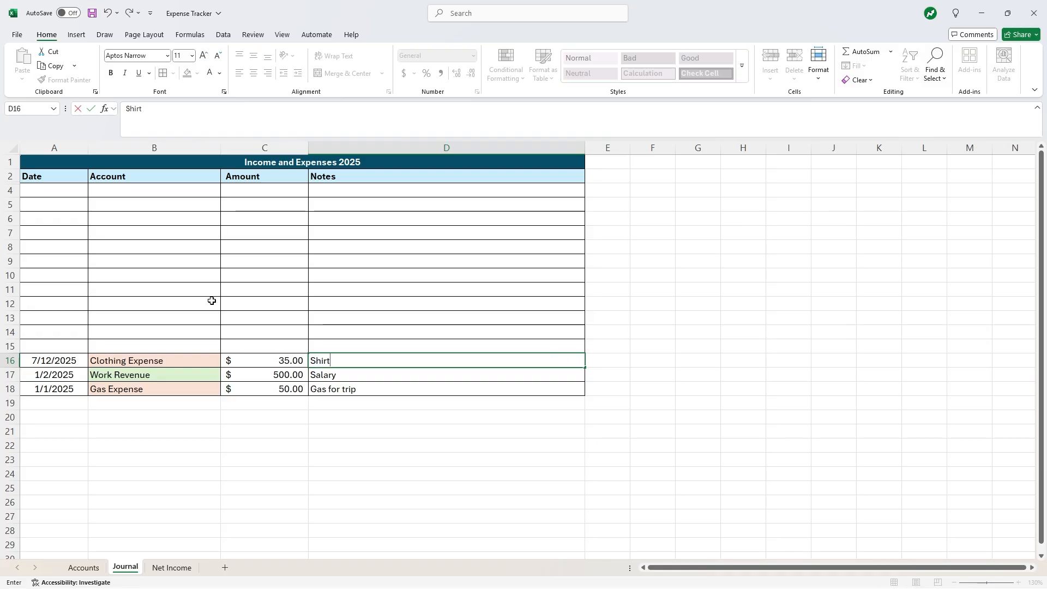
click(165, 289)
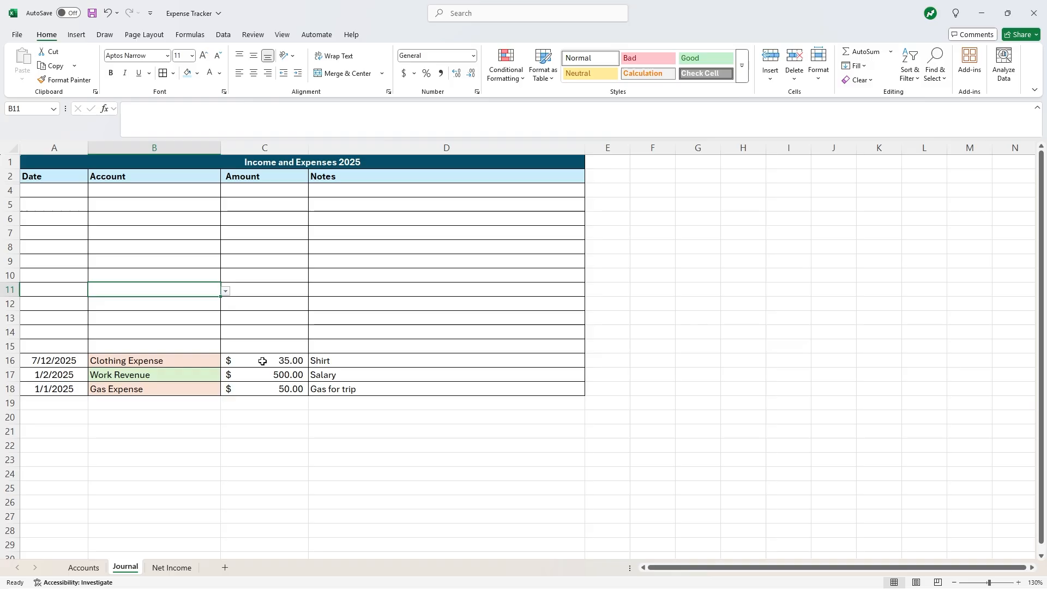
click(190, 569)
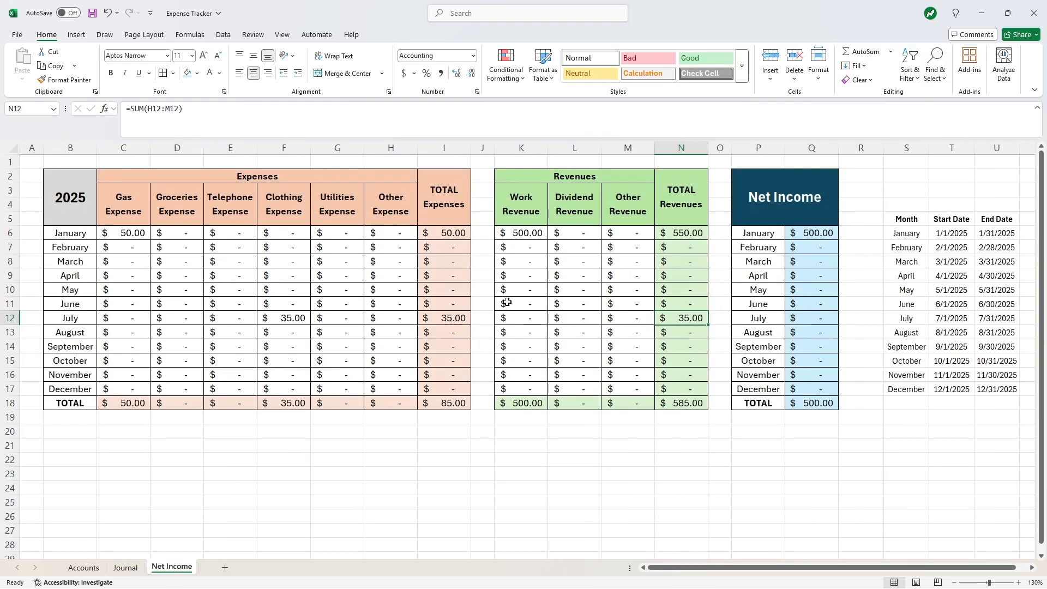
- Replace N6 with =SUM(K6:M6) and fill it down to N18 for every month
double_click(690, 319)
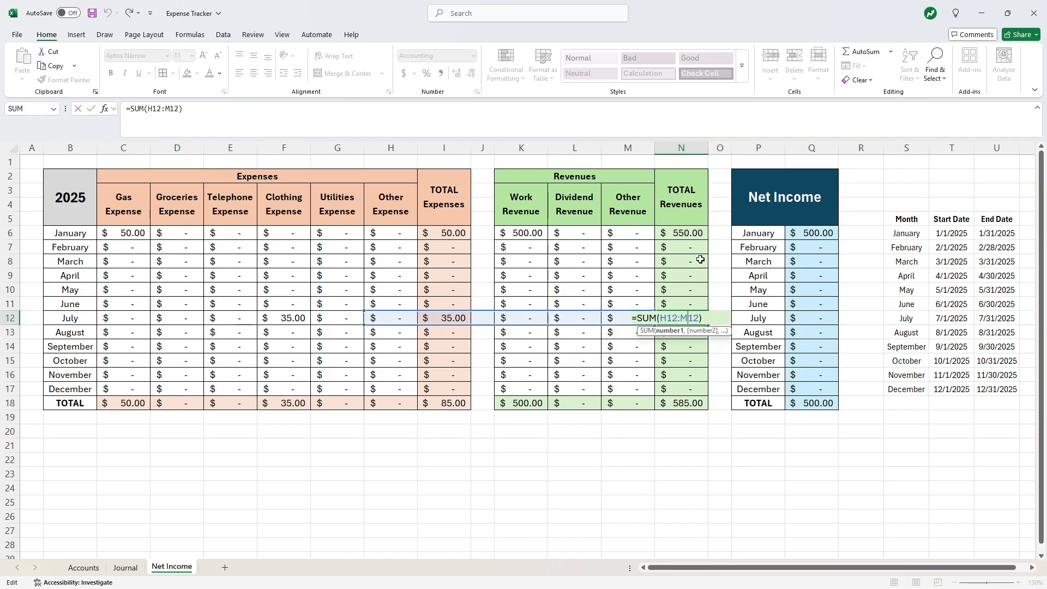
click(696, 235)
double_click(695, 235)
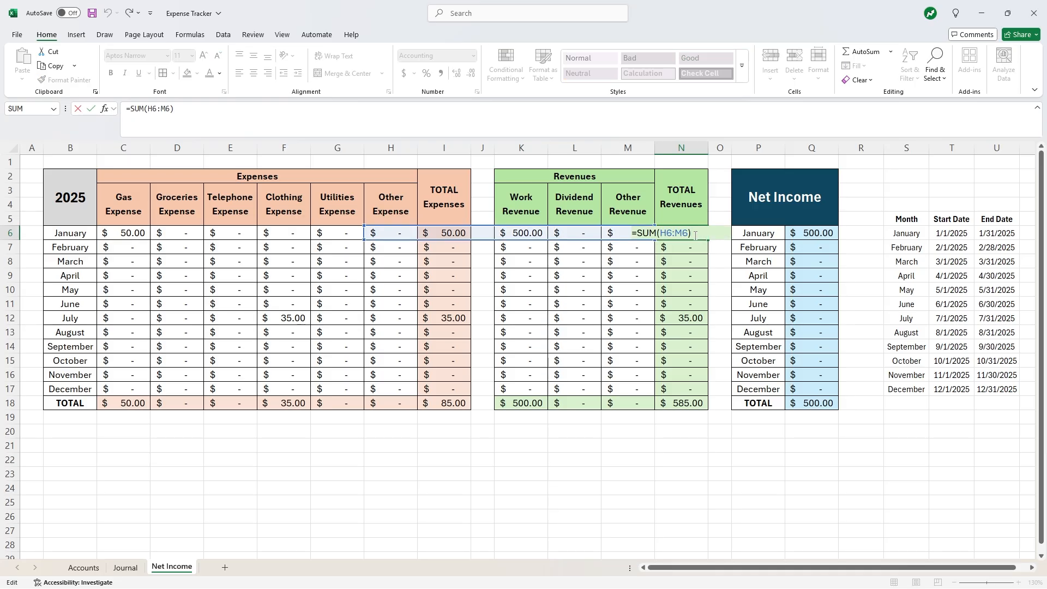
key(Escape)
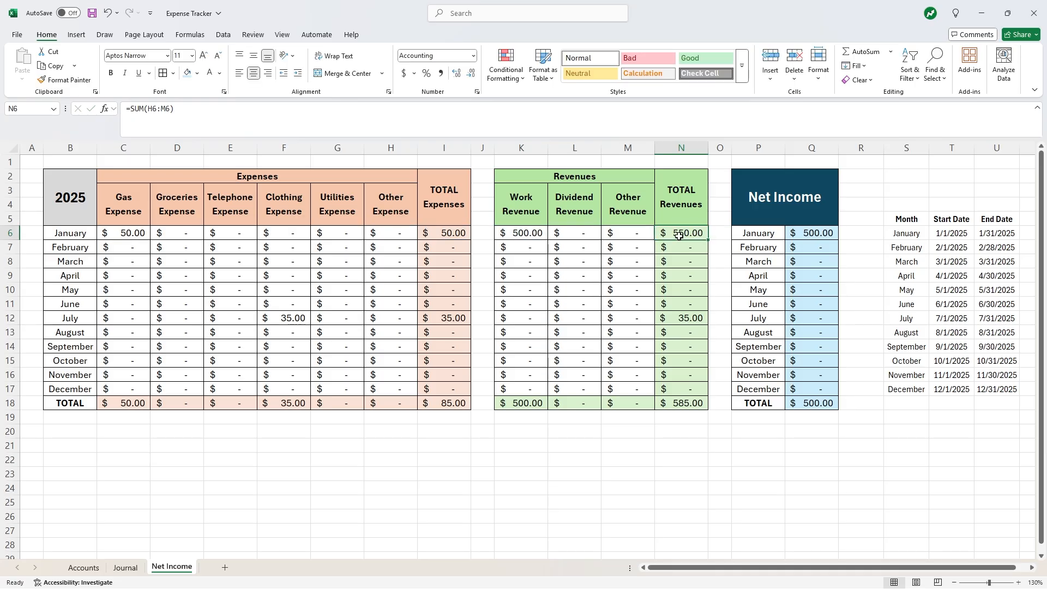
text(=SUM()
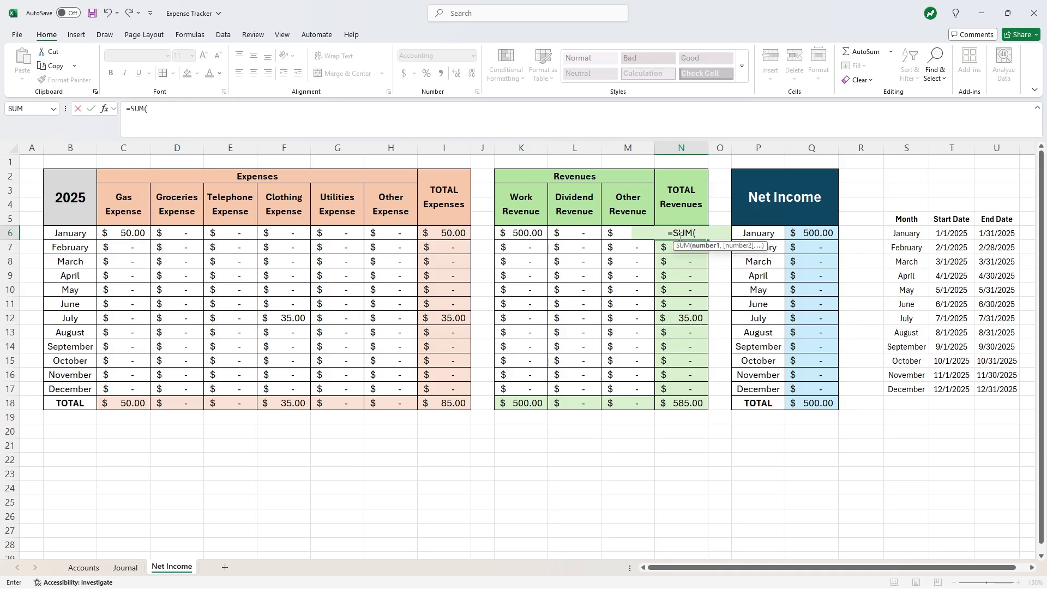
drag(523, 234, 614, 235)
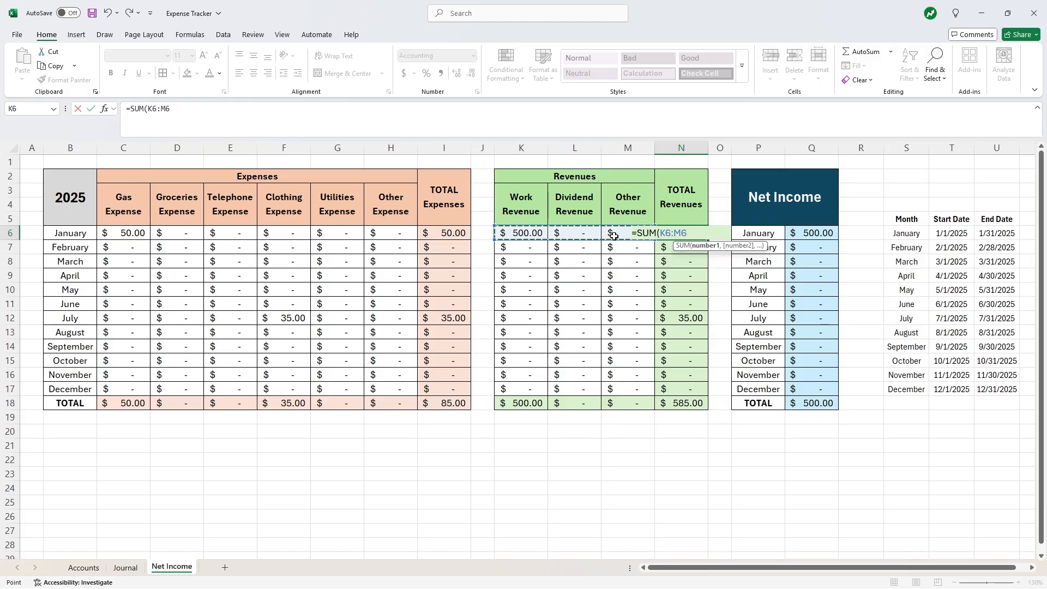
key(Return)
click(702, 234)
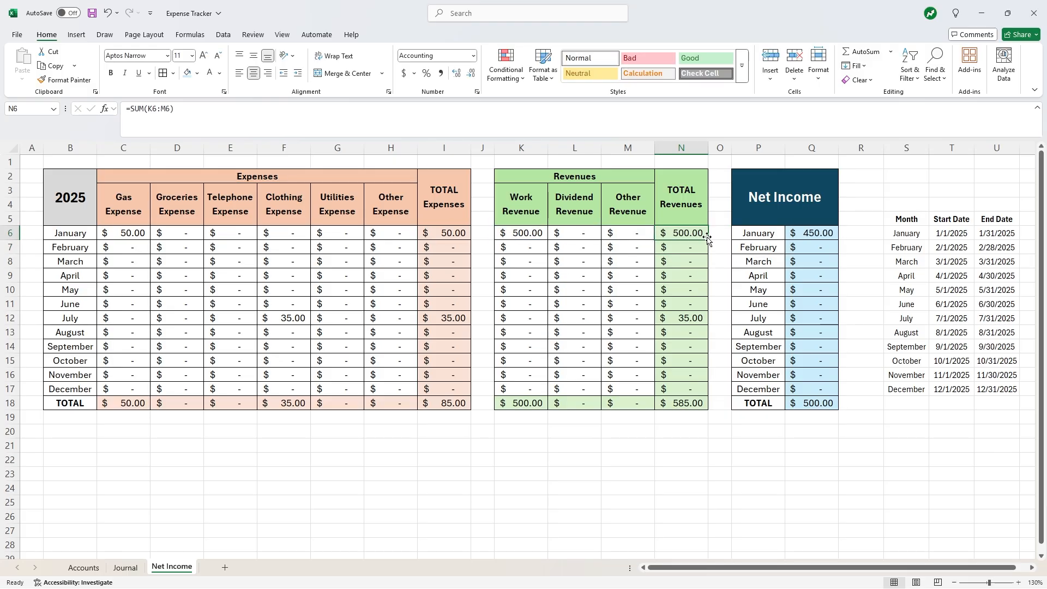
drag(707, 239, 684, 406)
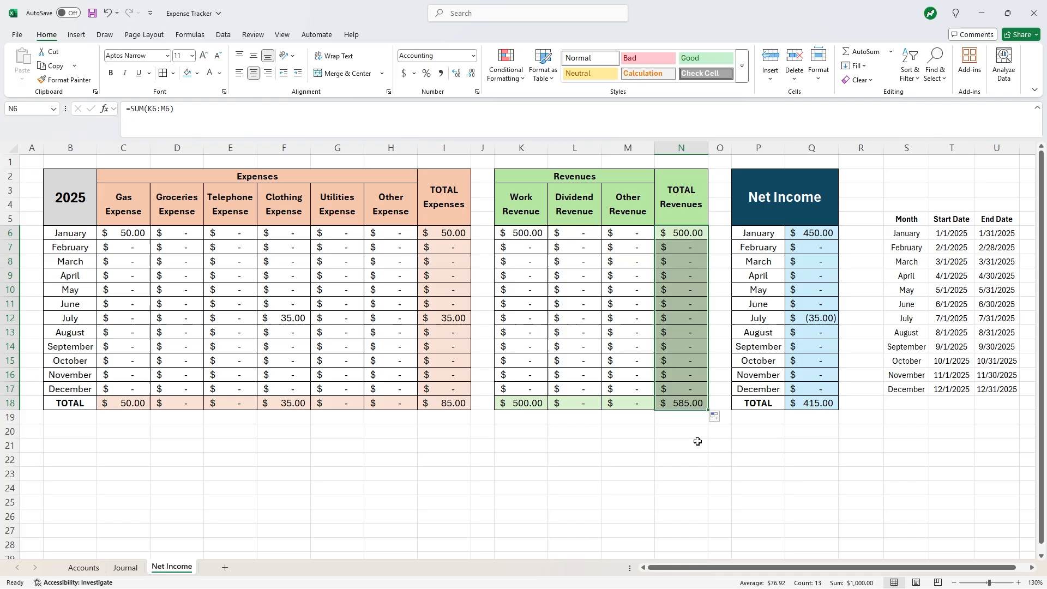
click(697, 442)
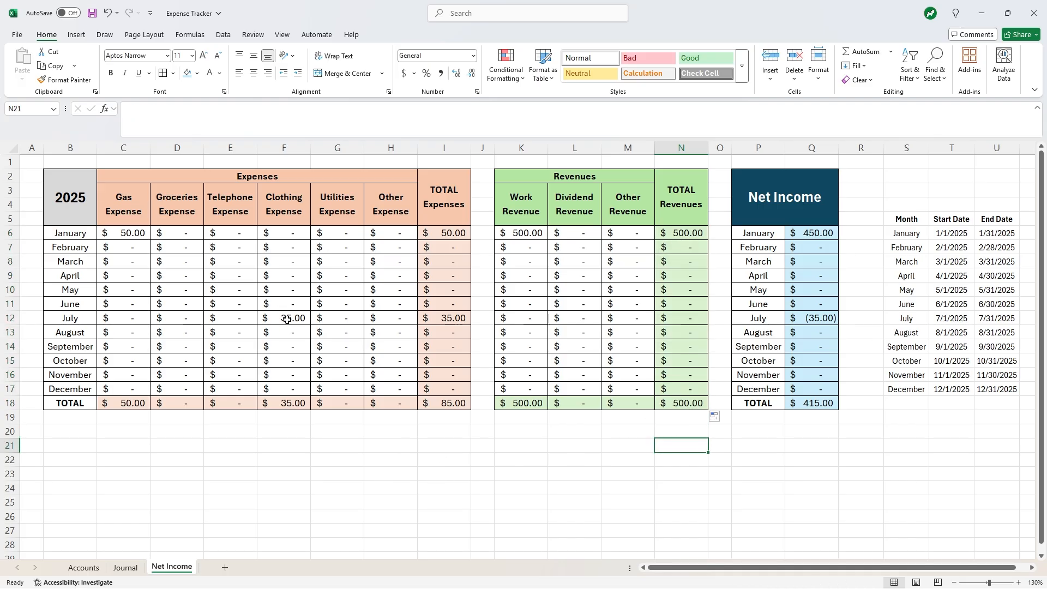
click(814, 321)
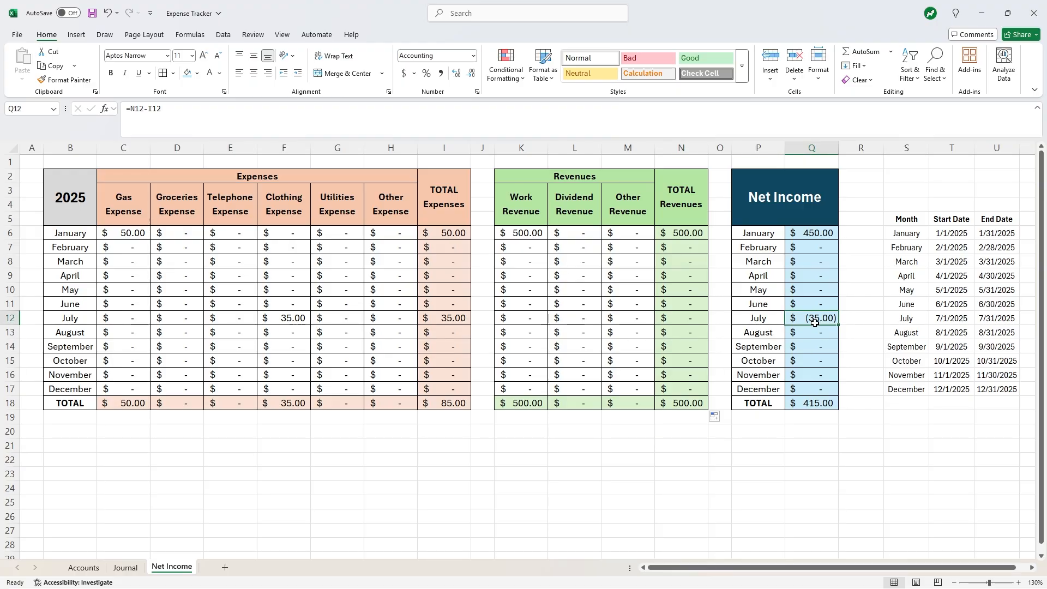
click(826, 404)
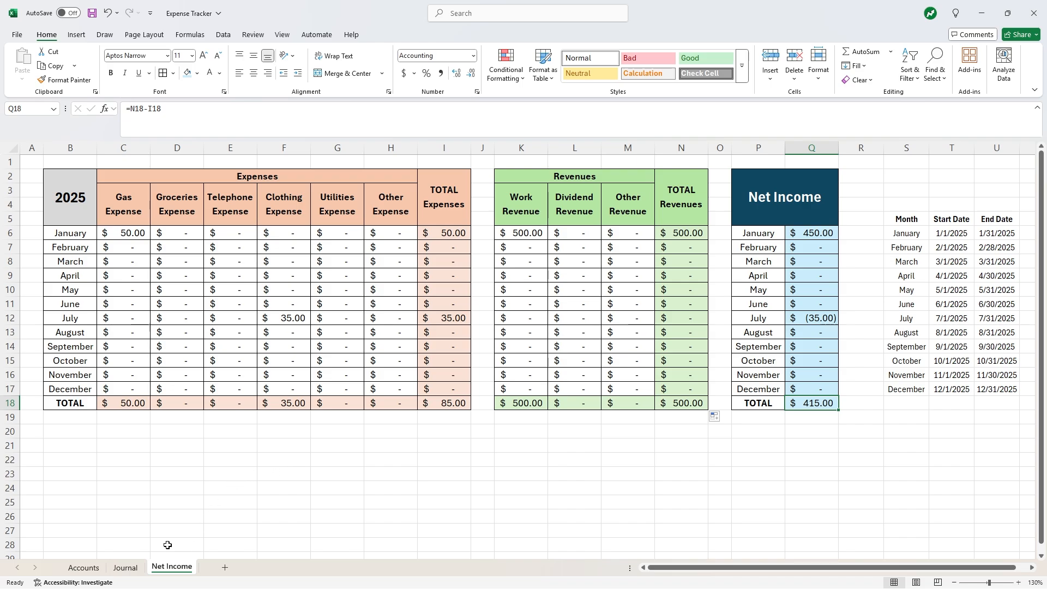
click(120, 568)
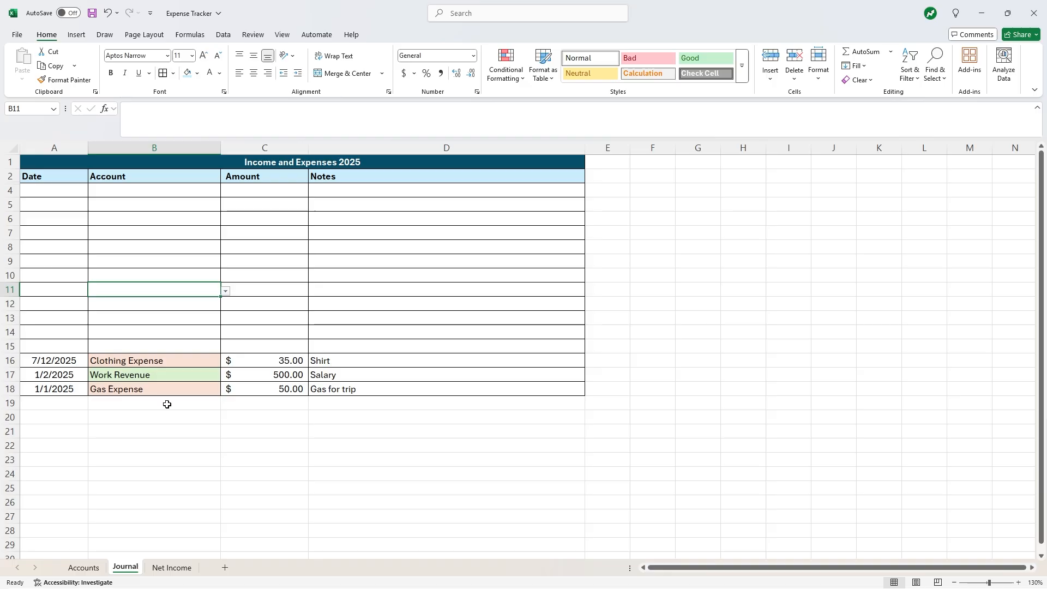
click(79, 569)
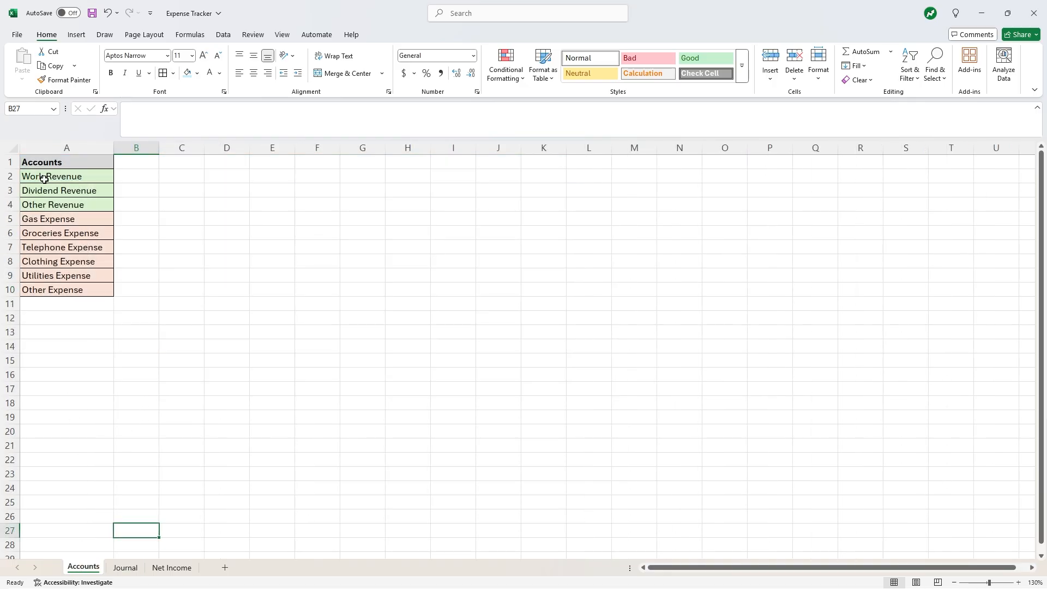
click(173, 568)
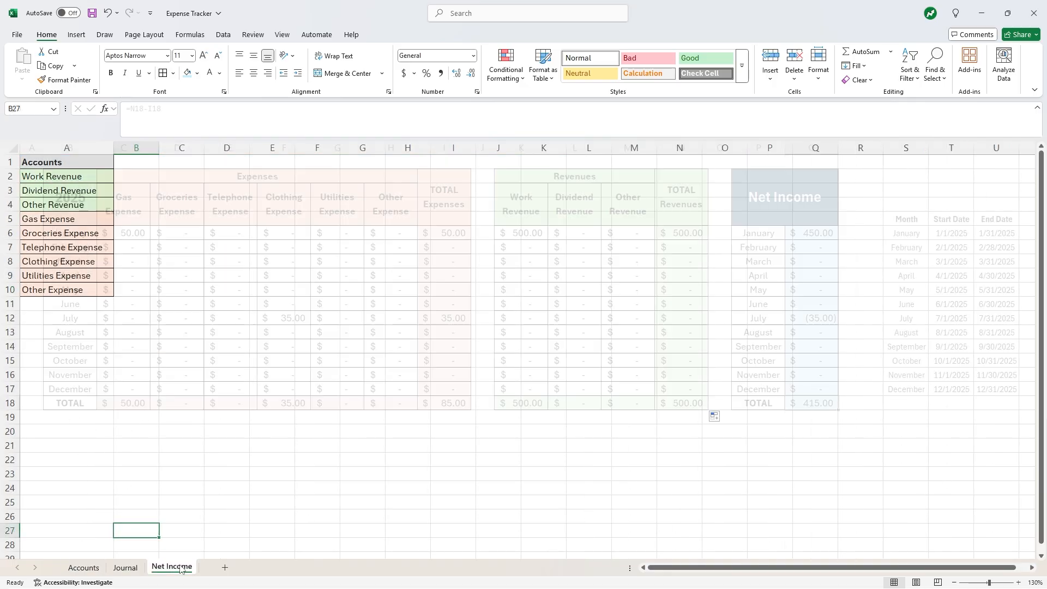